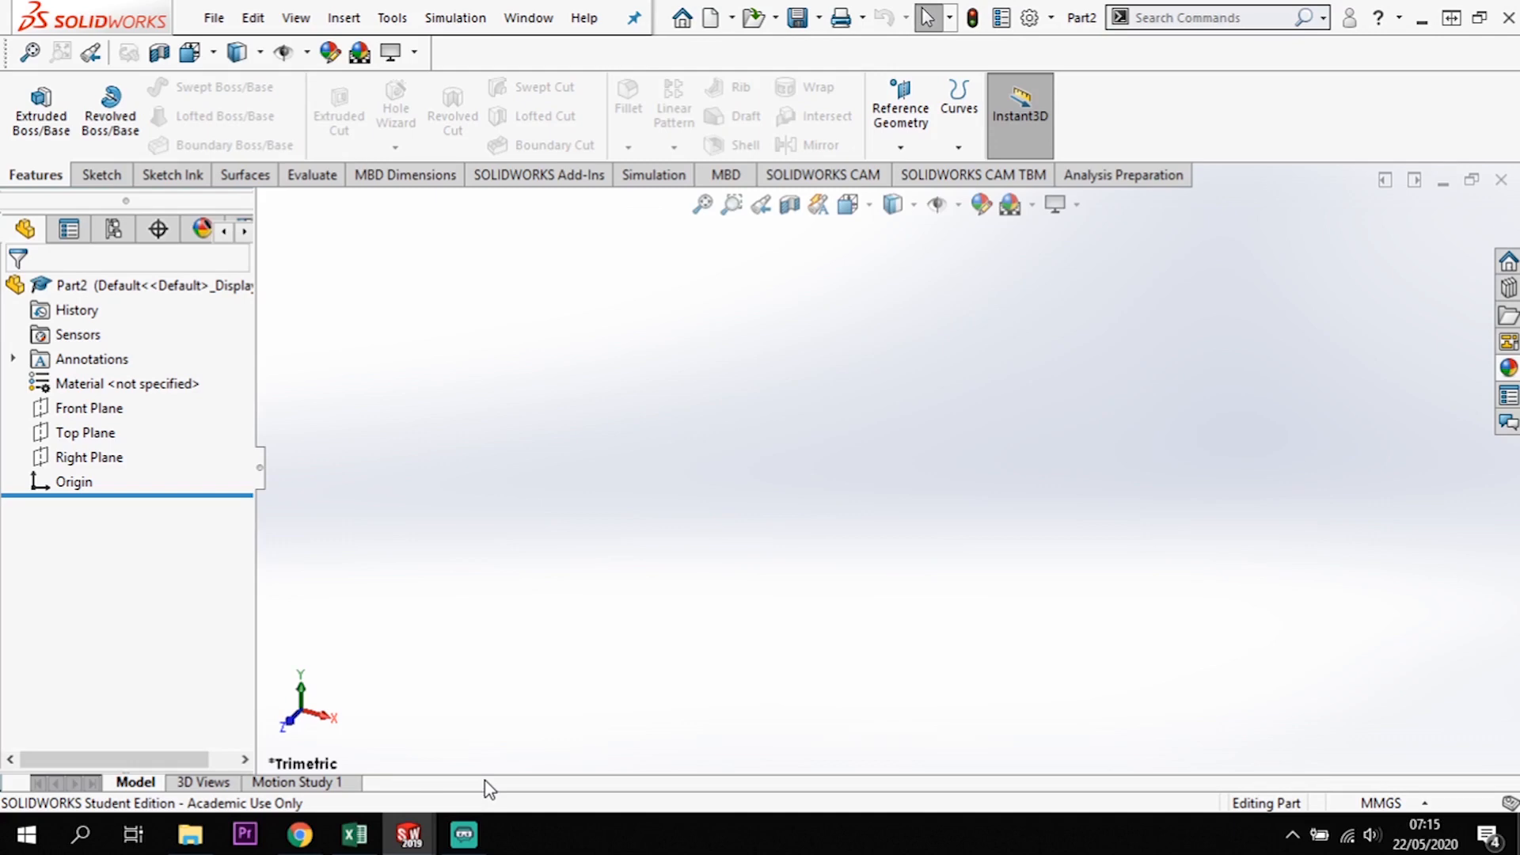
- Start a sketch on the Front Plane and draw a vertical centerline about 82 mm long through the origin
click(115, 414)
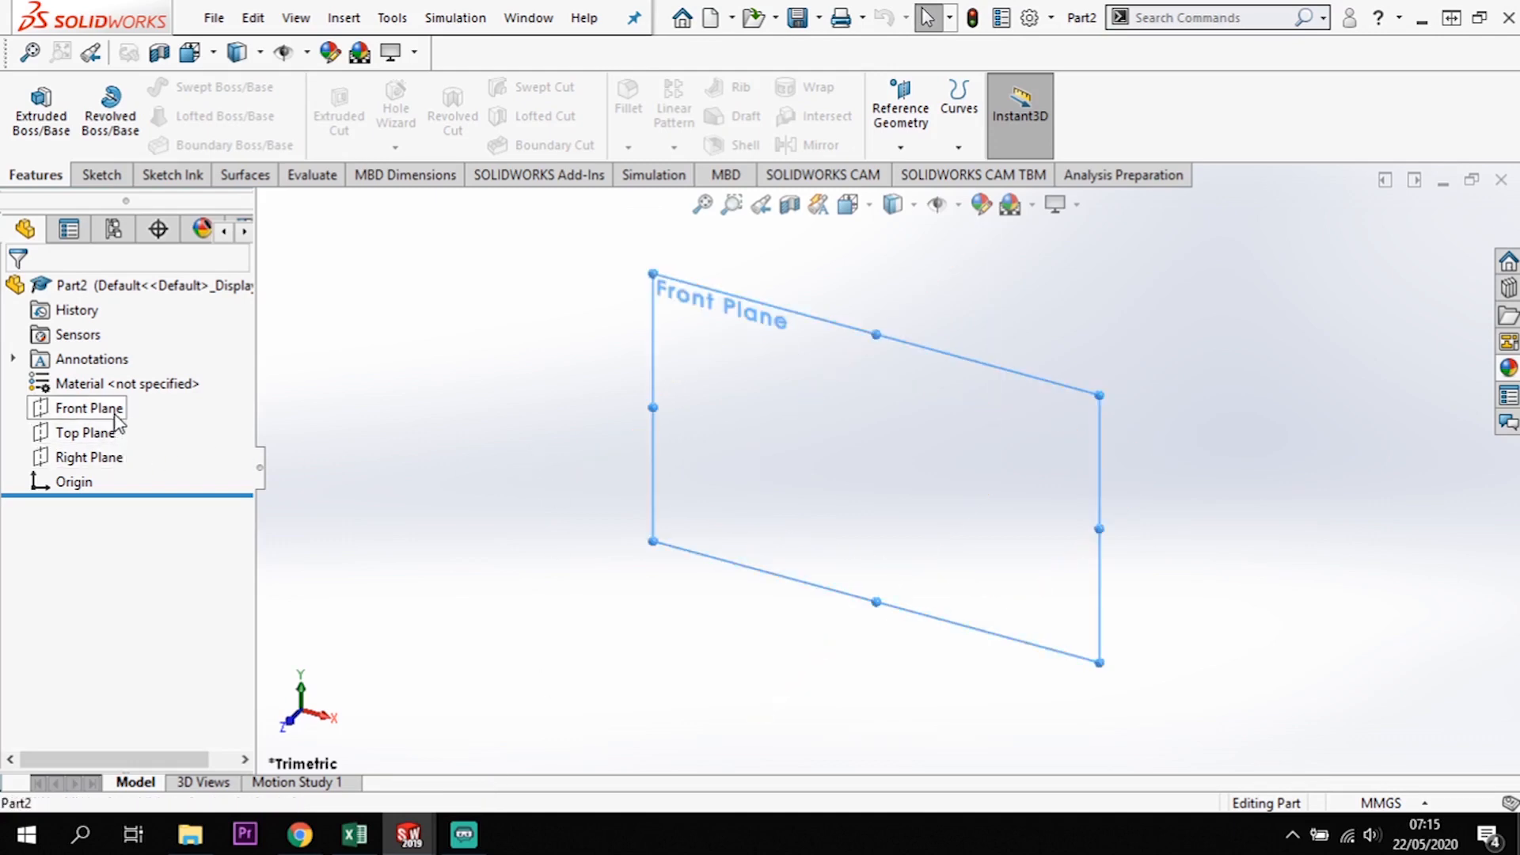
click(101, 175)
click(31, 99)
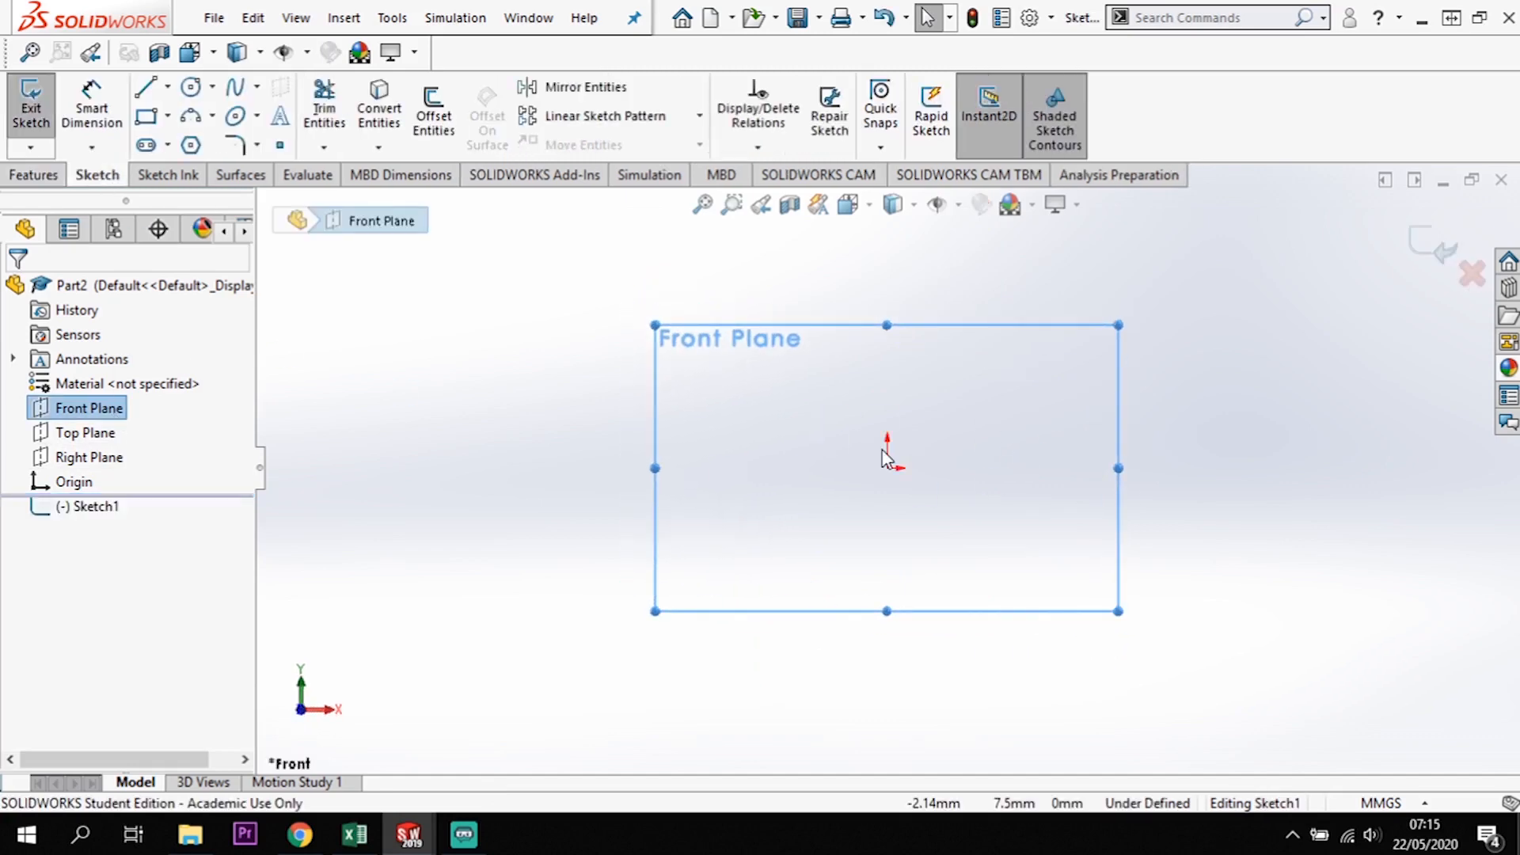
click(168, 86)
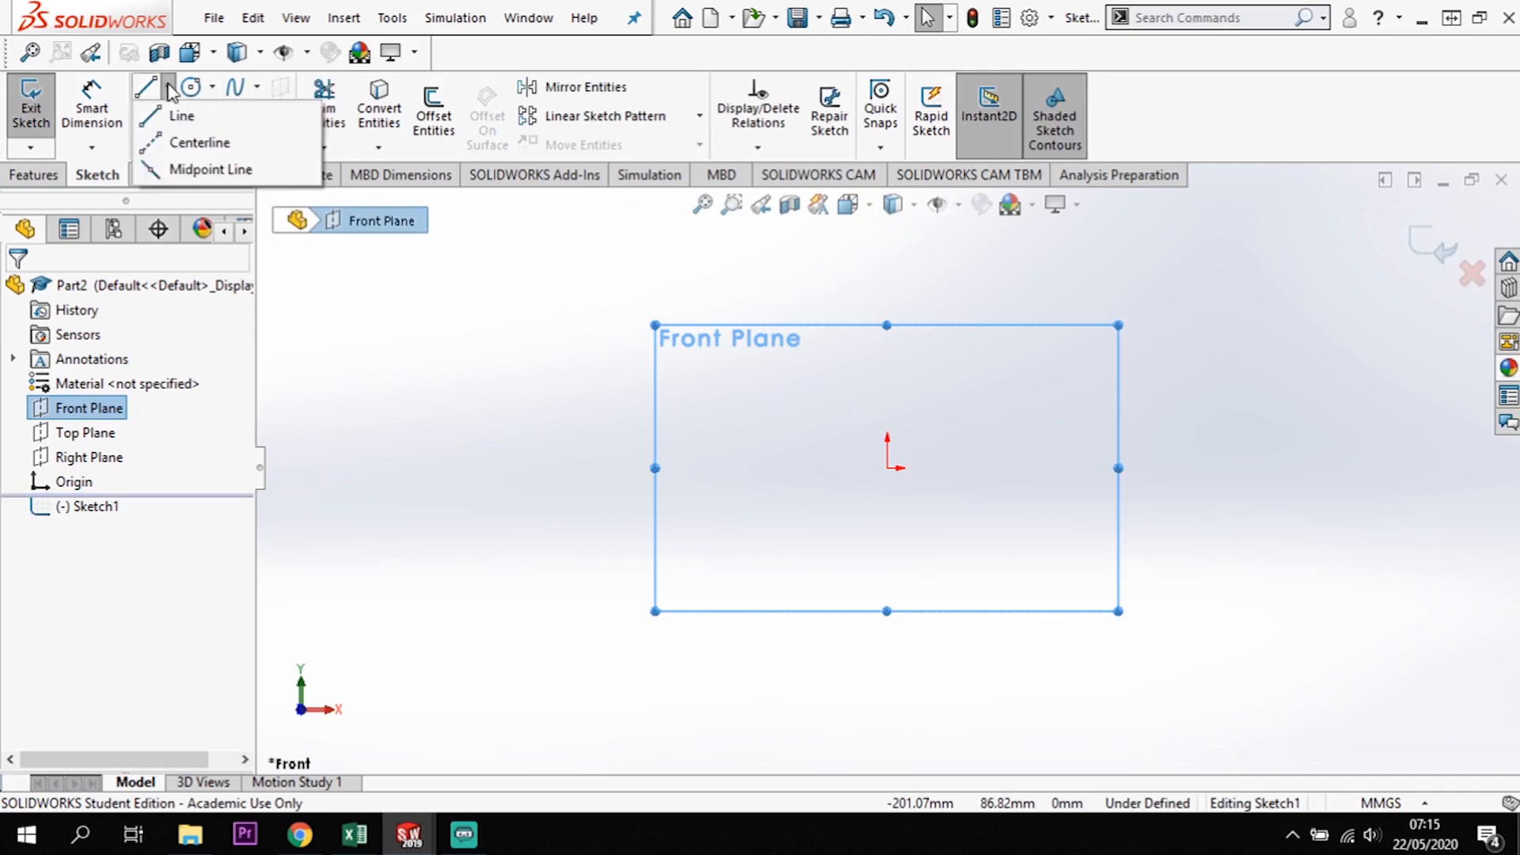
click(184, 149)
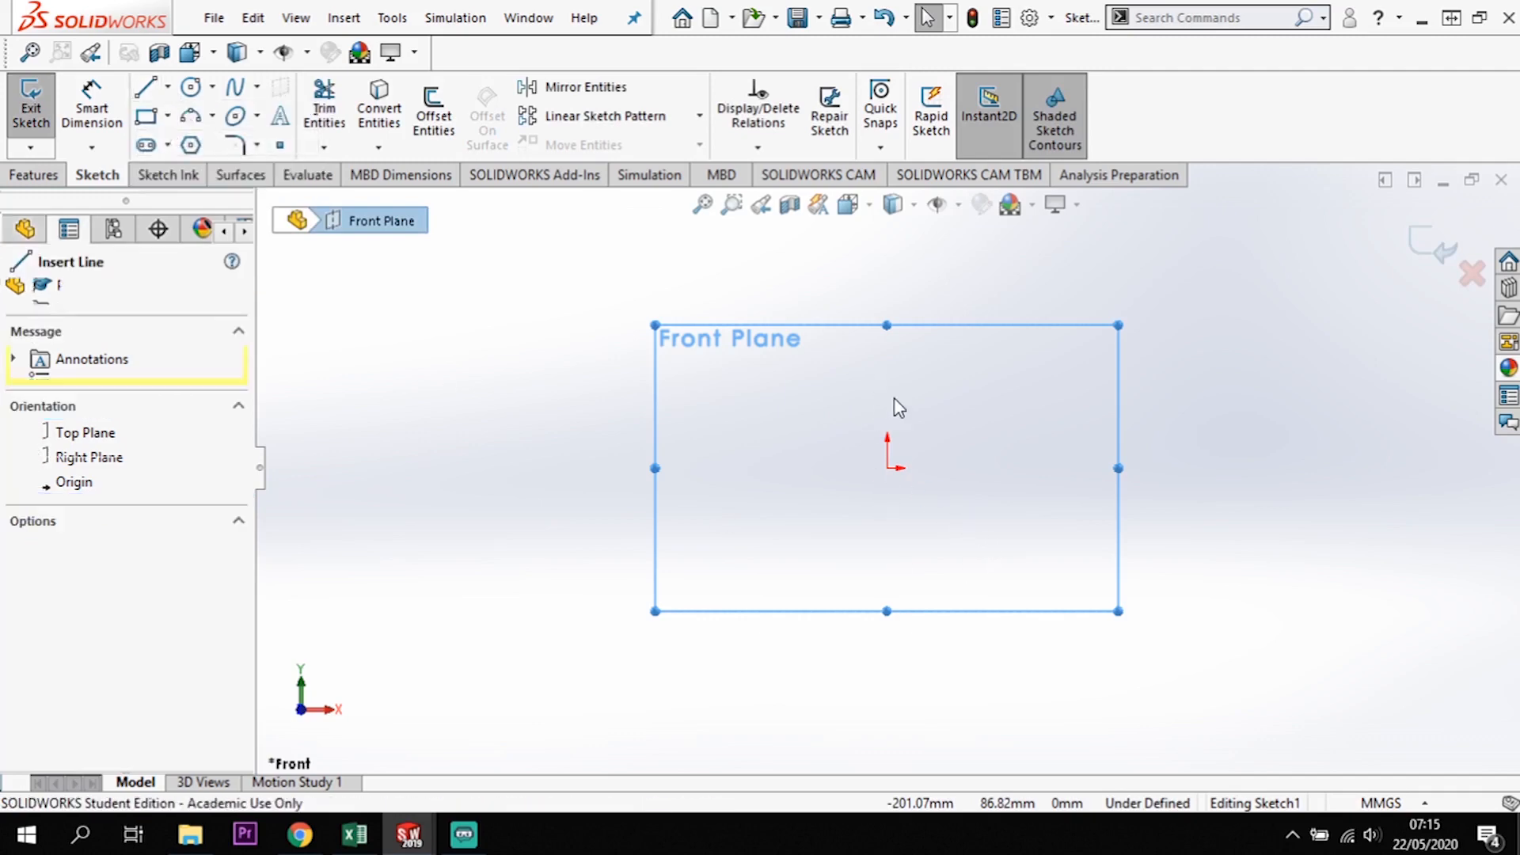
click(887, 371)
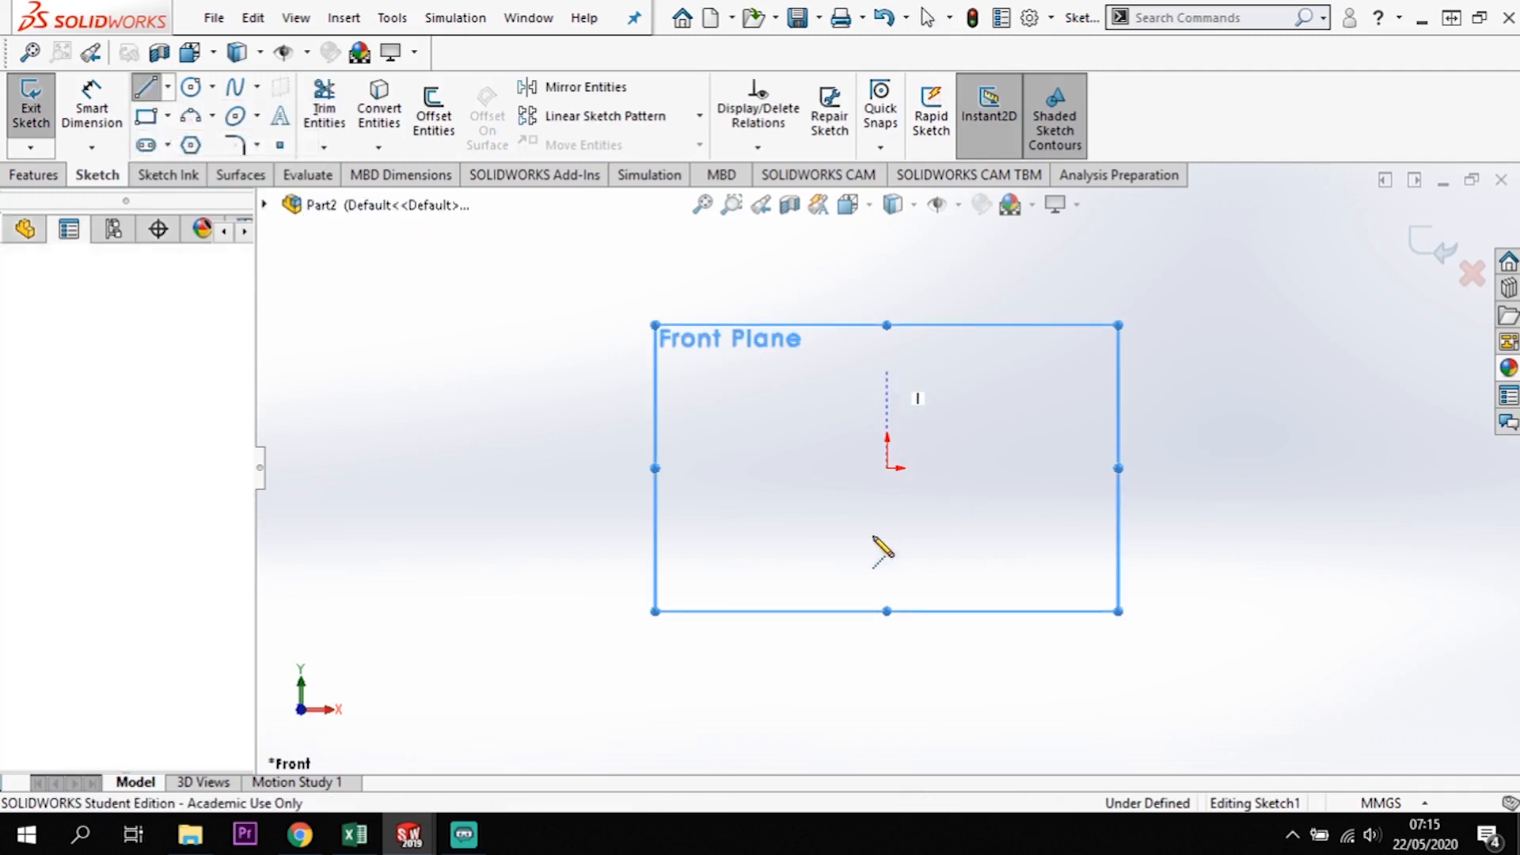
click(957, 580)
key(Escape)
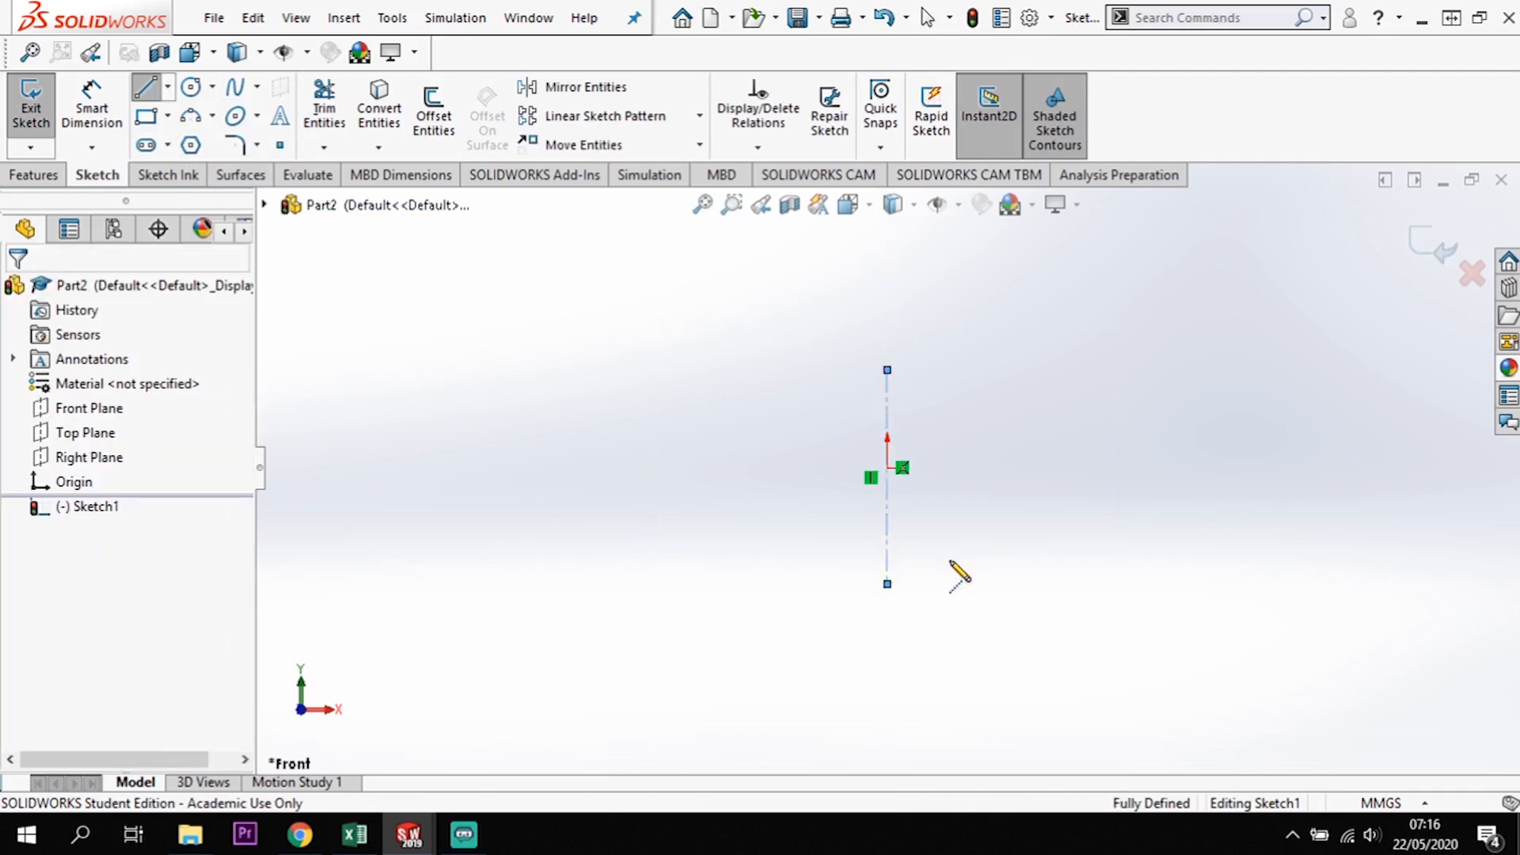
- Add a Midpoint relation between the vertical centerline and the origin
click(888, 477)
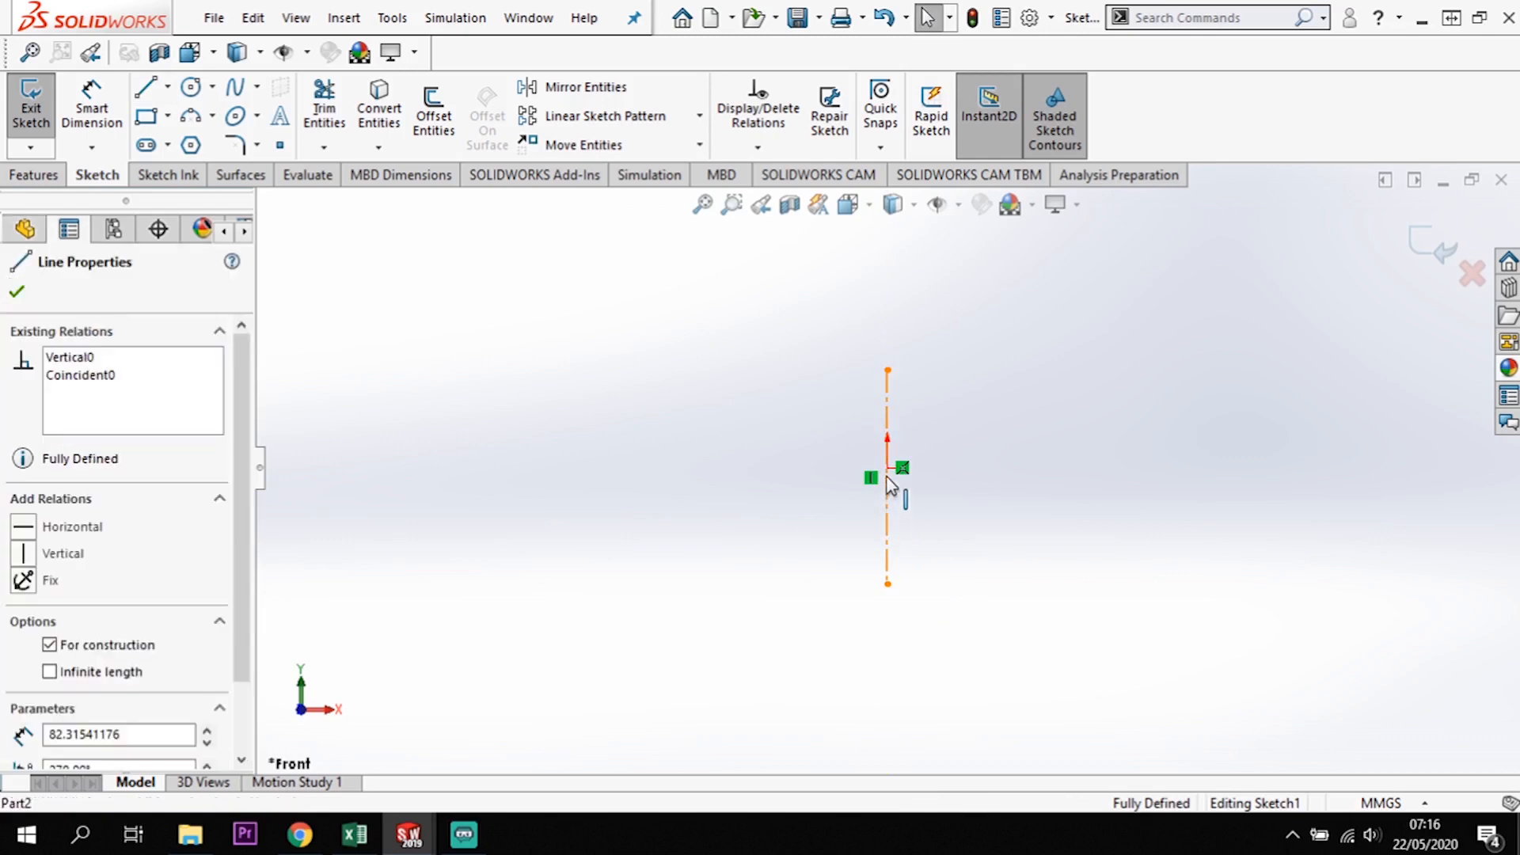
ctrl+click(889, 468)
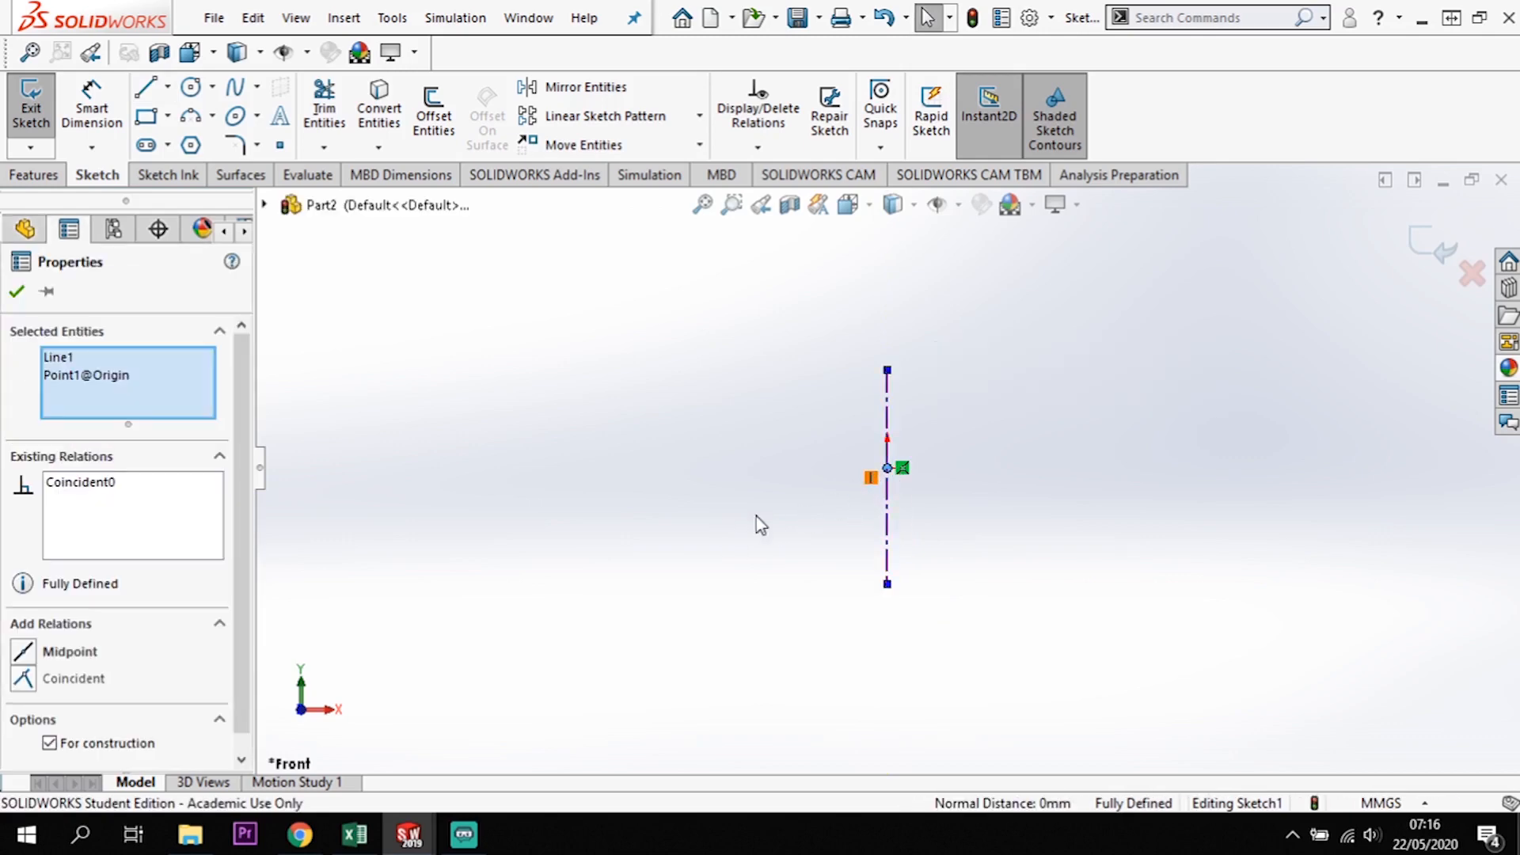
click(28, 651)
- Dimension the vertical centerline's length to 80 mm
click(92, 111)
click(888, 409)
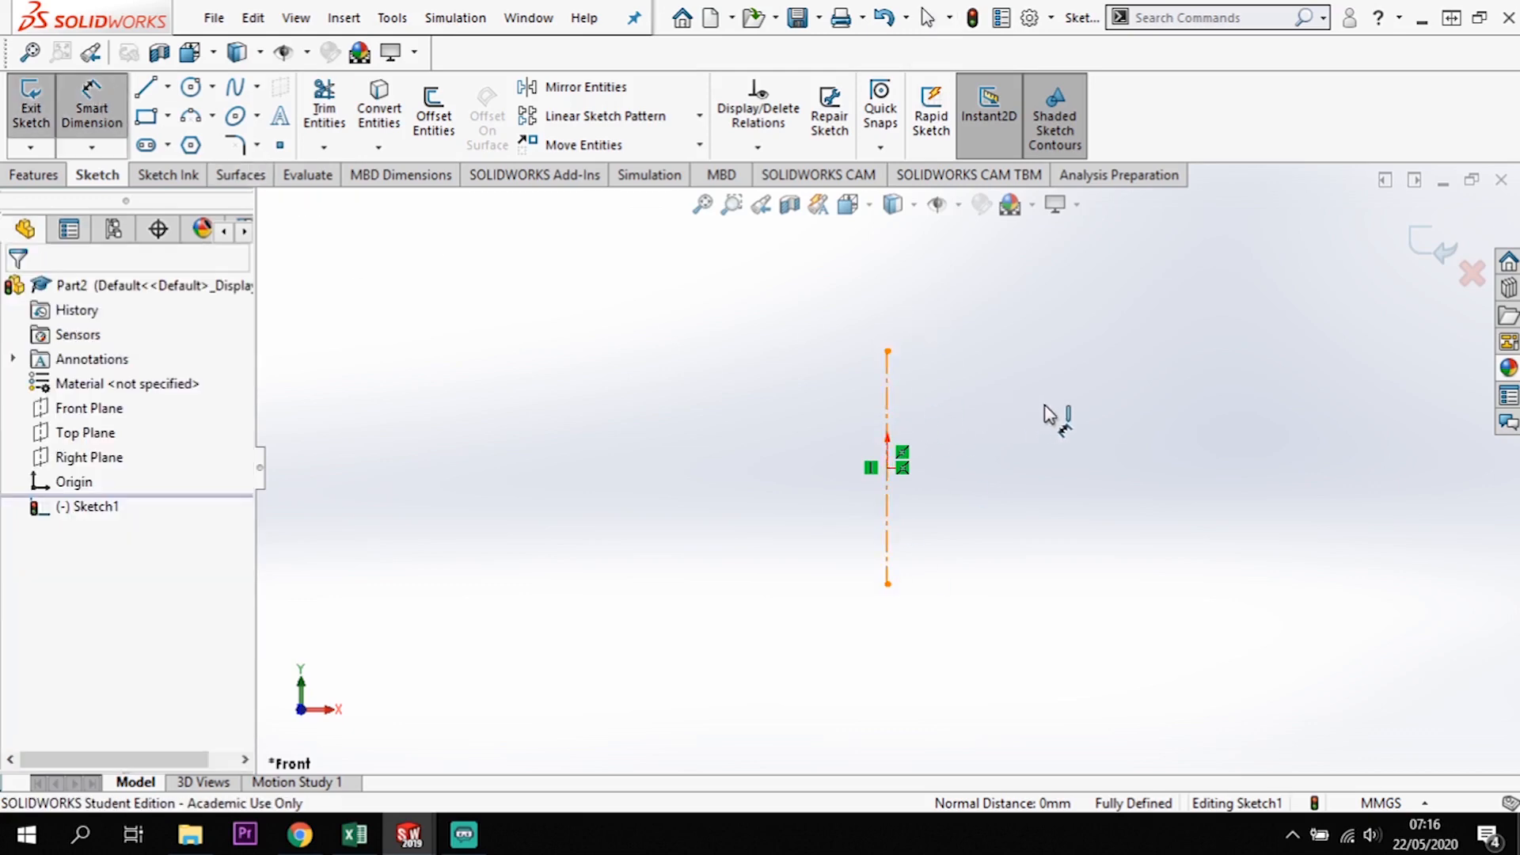
click(1058, 450)
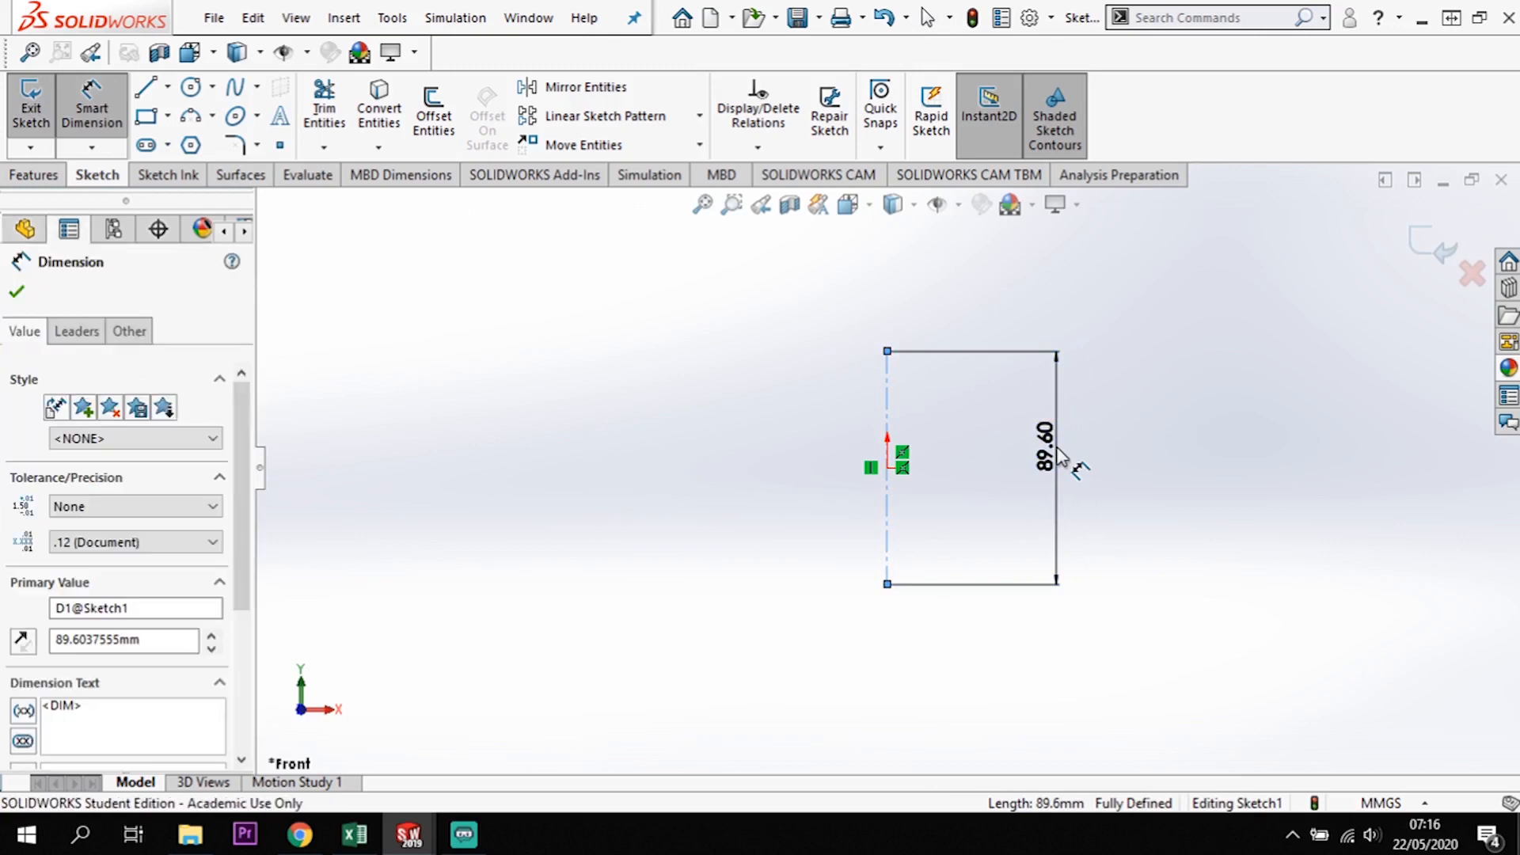
text(80)
key(Return)
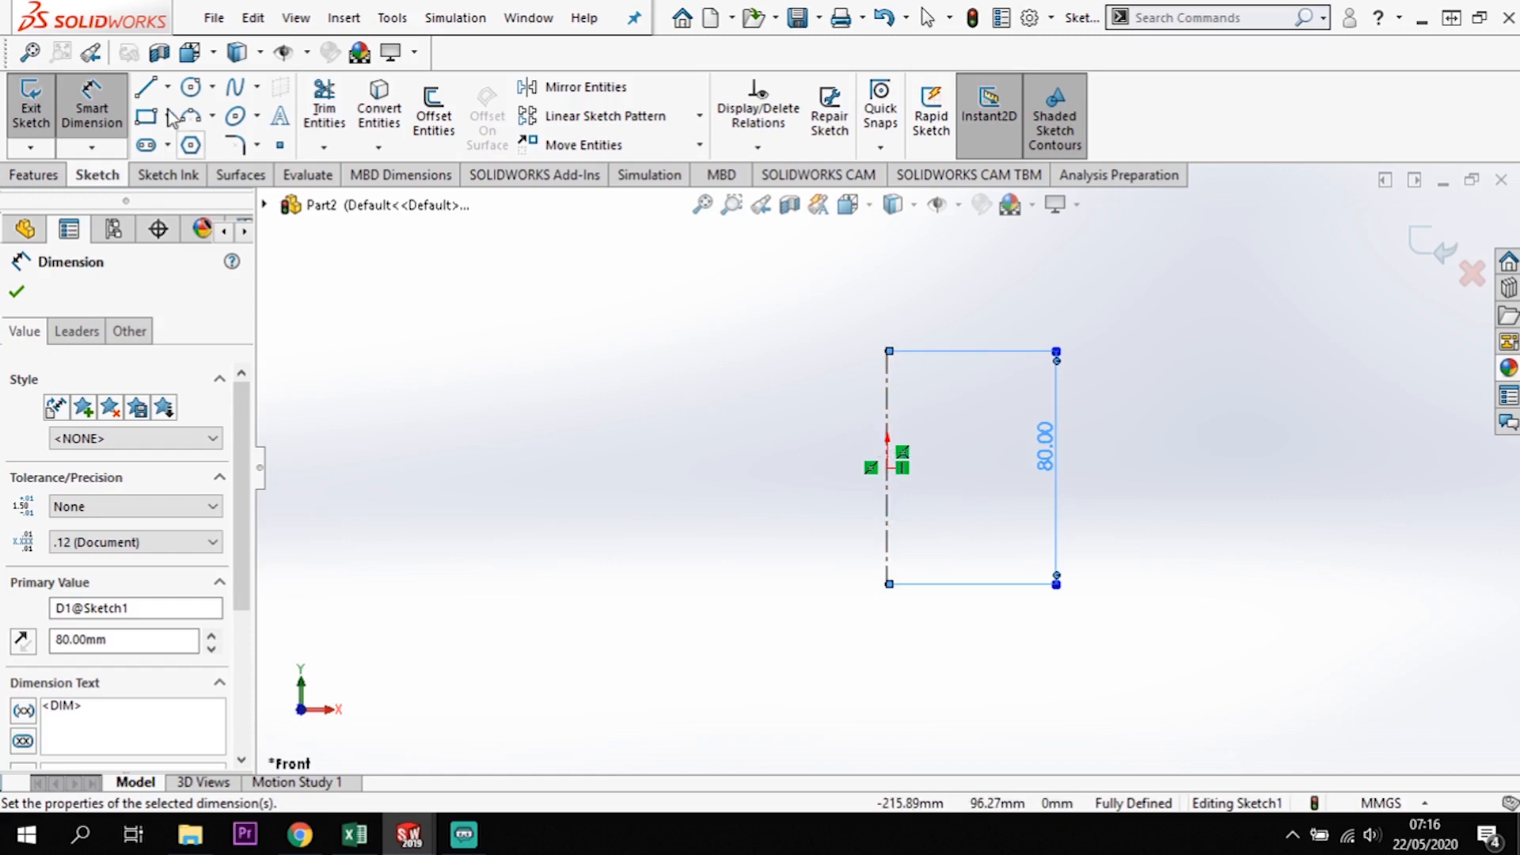
- Draw a horizontal line about 111 mm long leftward from the centerline's lower end, followed by a vertical line up to the origin's level
click(146, 87)
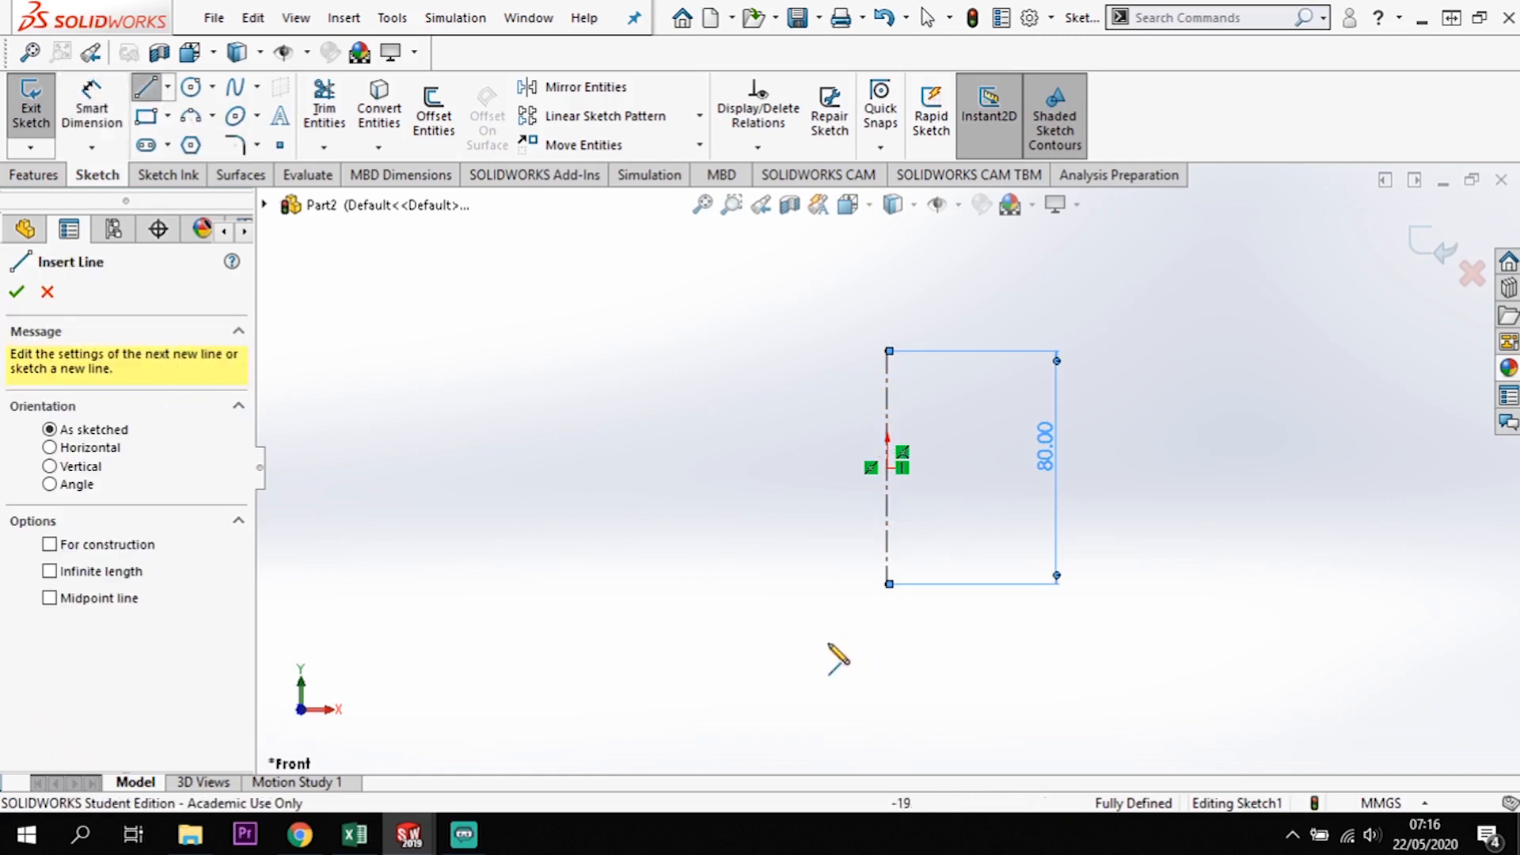
click(889, 583)
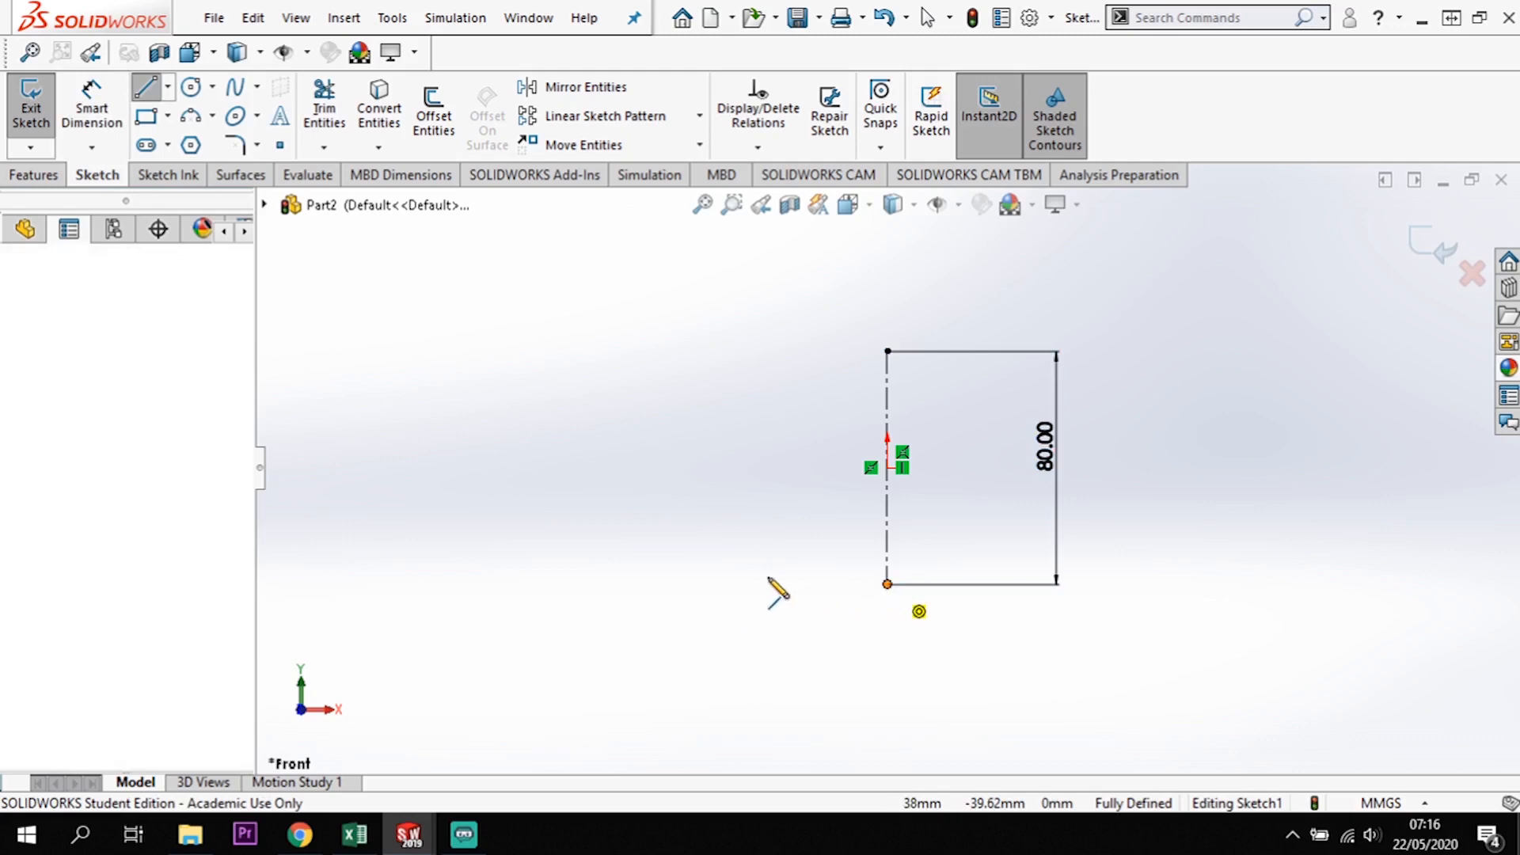
click(563, 583)
click(562, 468)
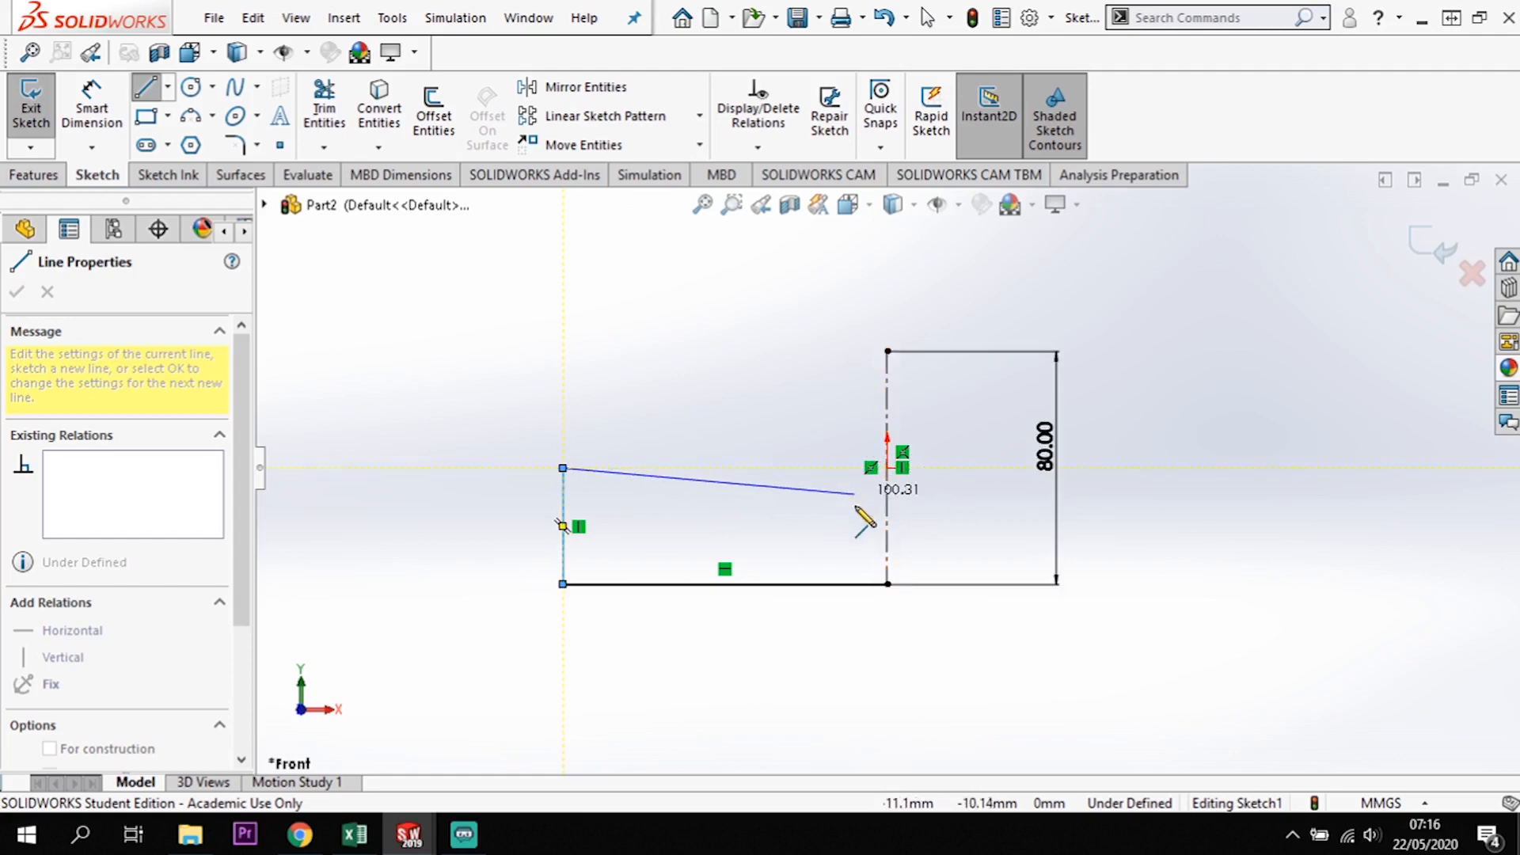
key(Escape)
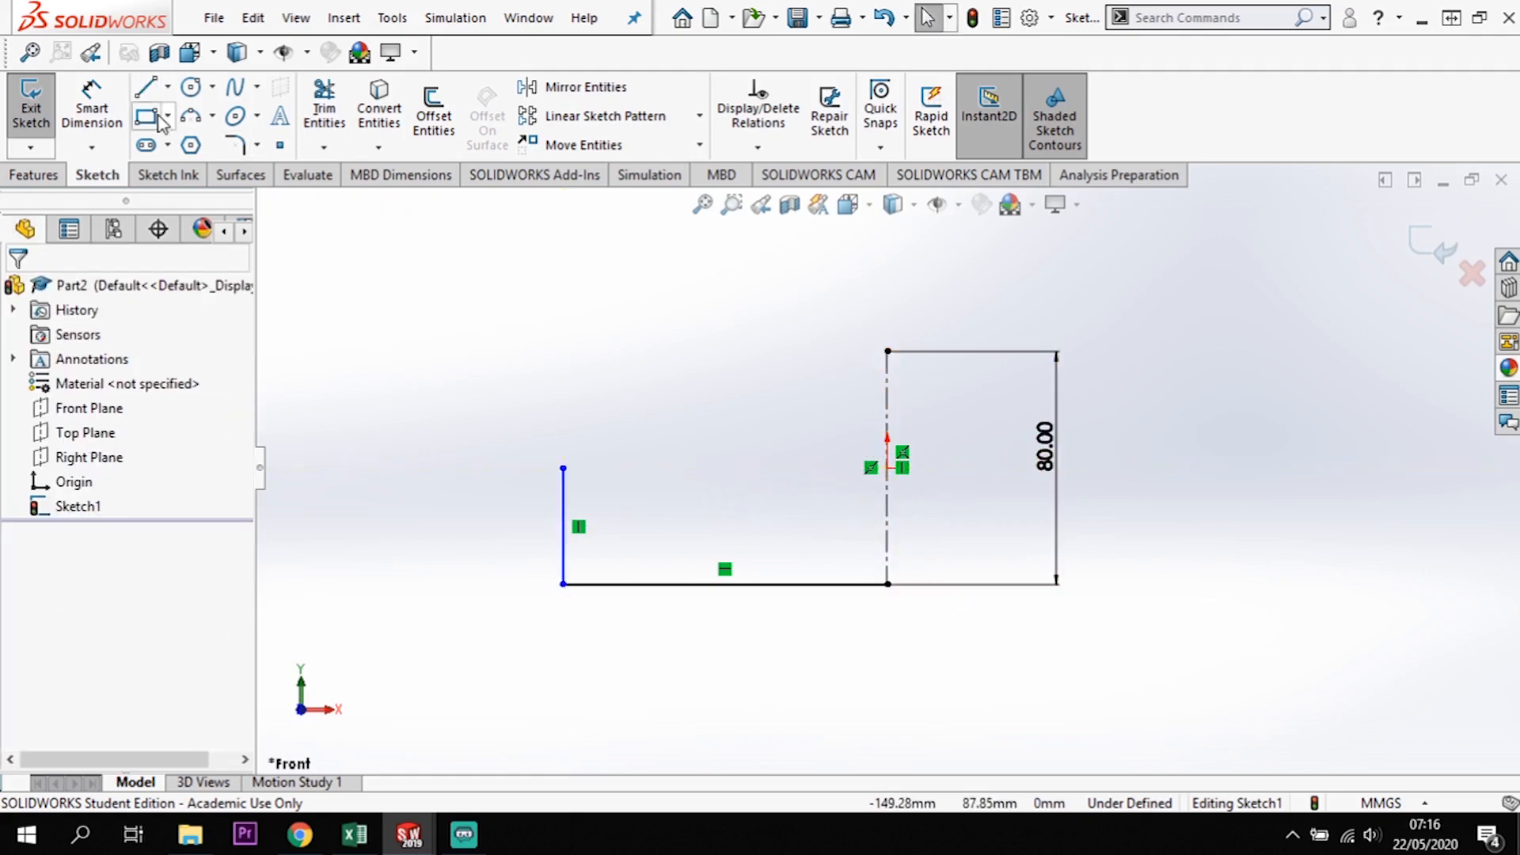
- Draw a horizontal line about 33 mm long rightward from the centerline's lower end
key(l)
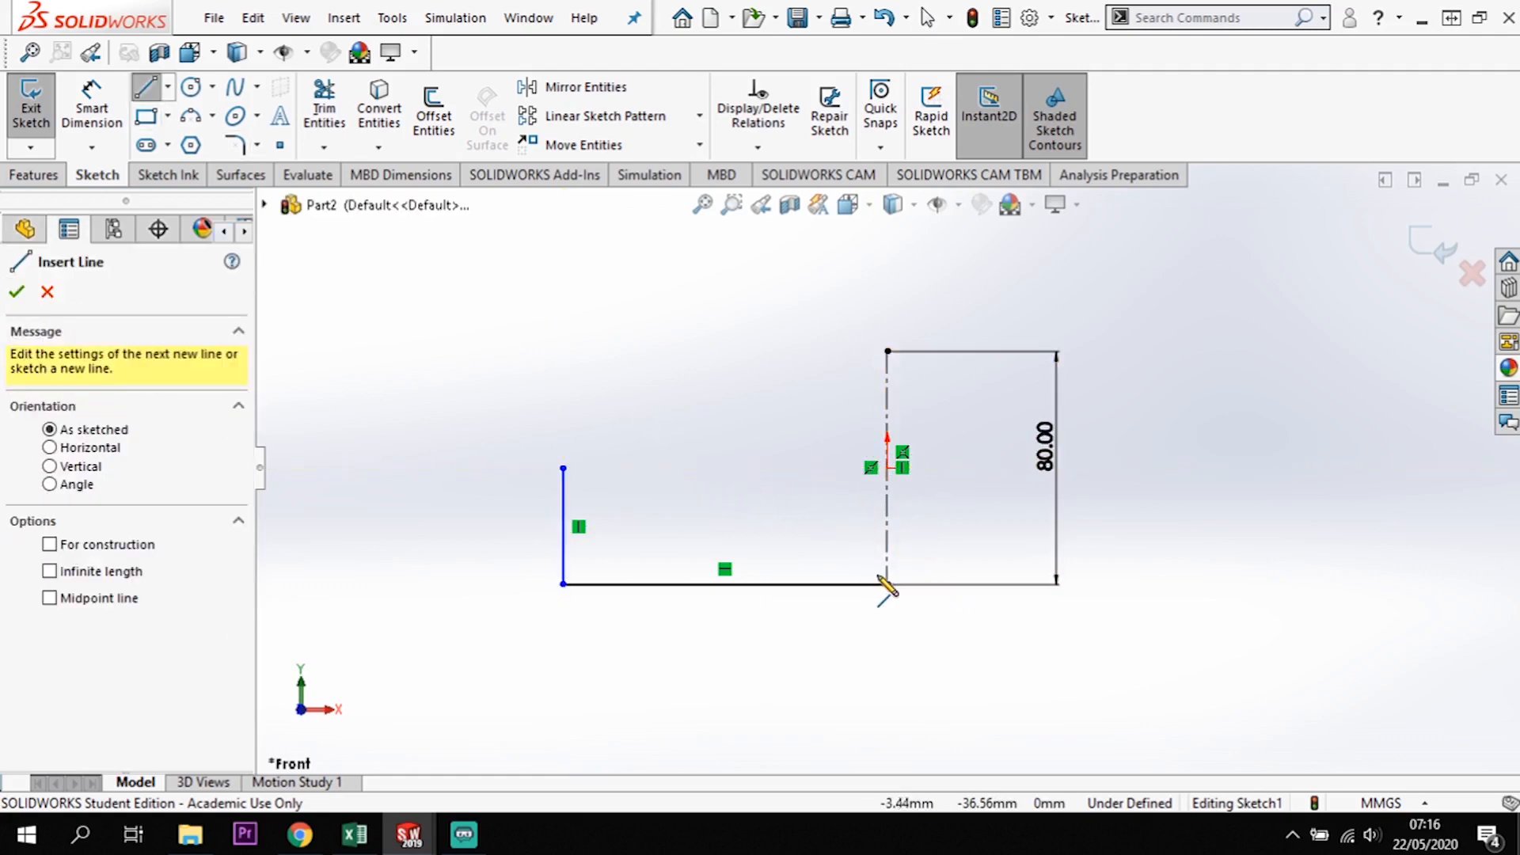
click(887, 584)
click(985, 584)
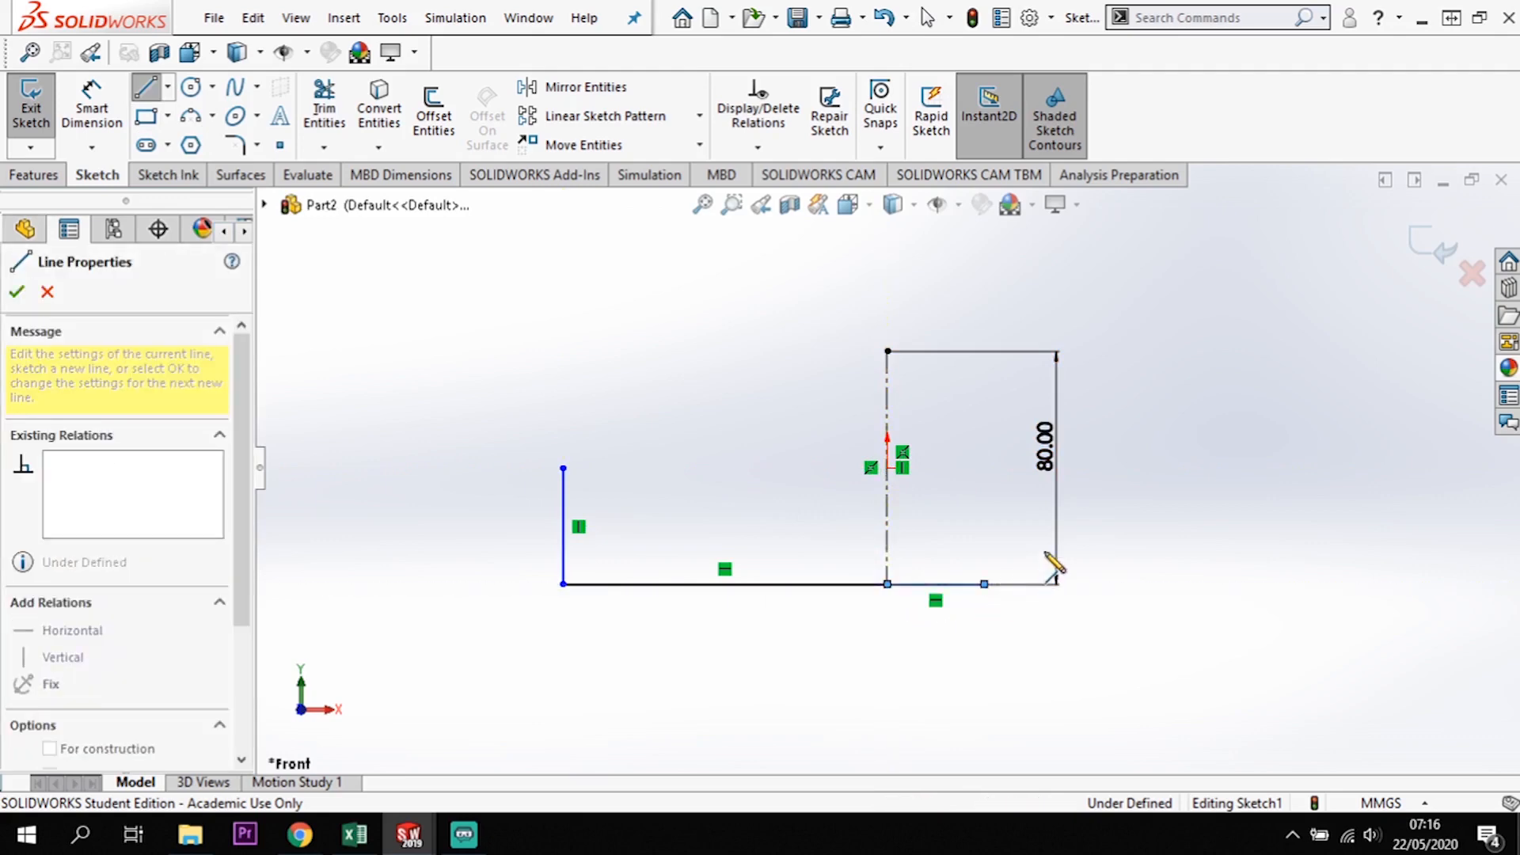
key(Escape)
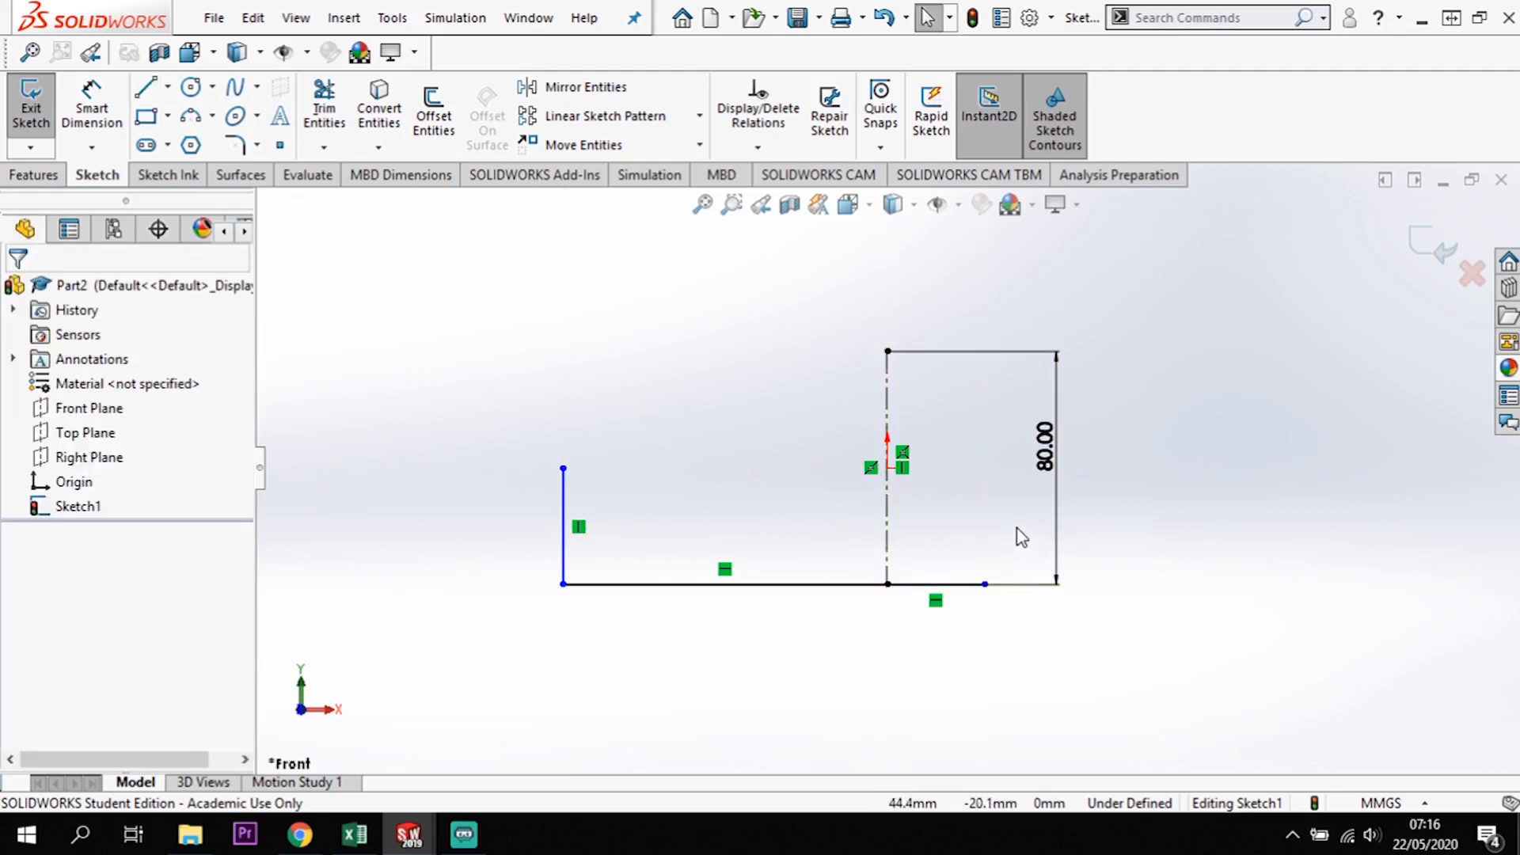
- Dimension the short horizontal line right of the centerline to 30 mm
click(92, 107)
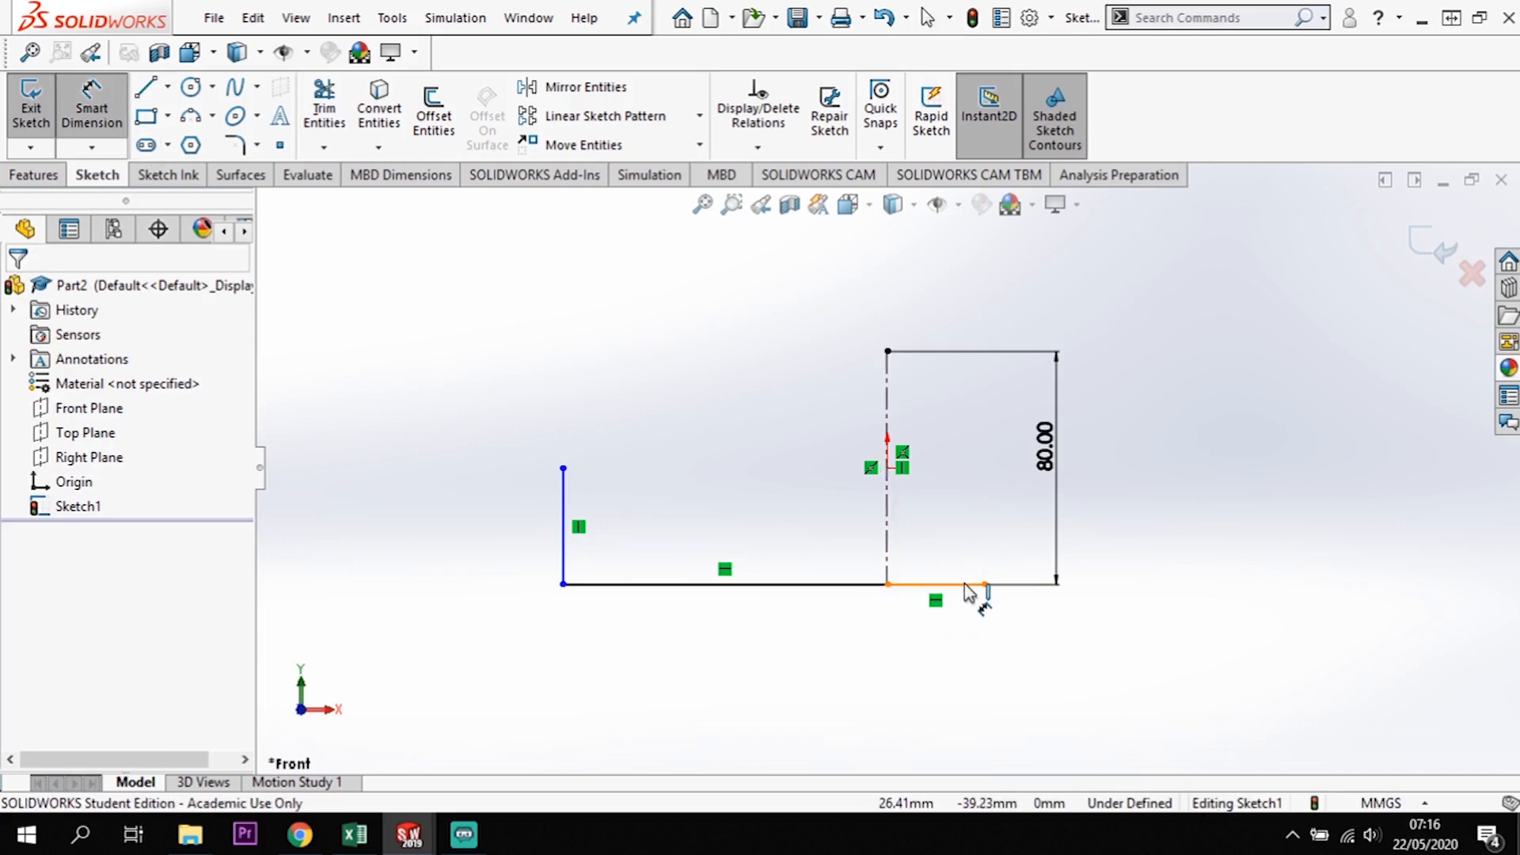
click(966, 608)
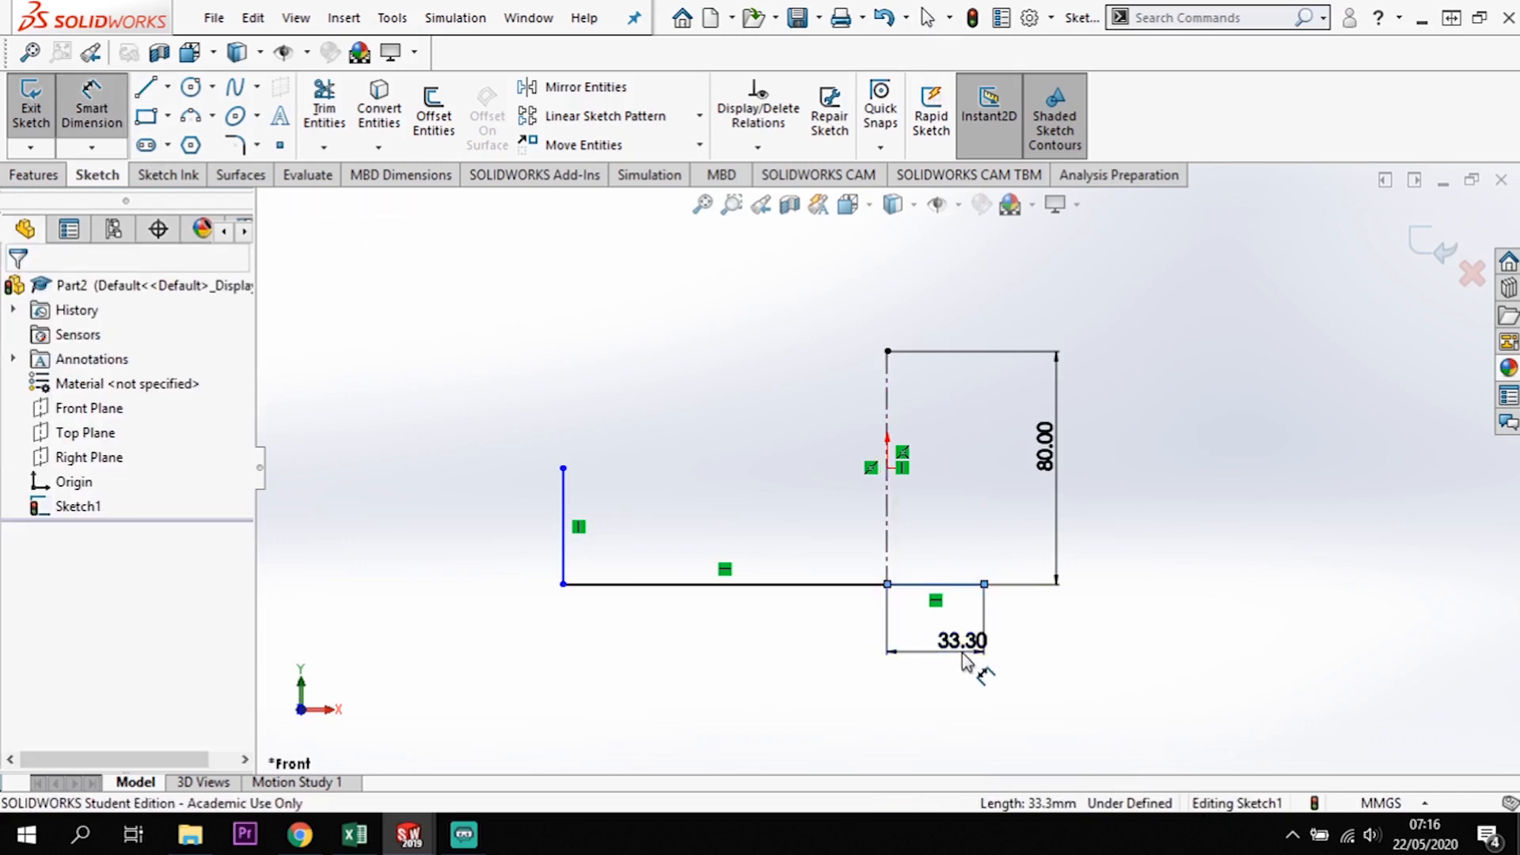
click(963, 655)
text(30)
key(Return)
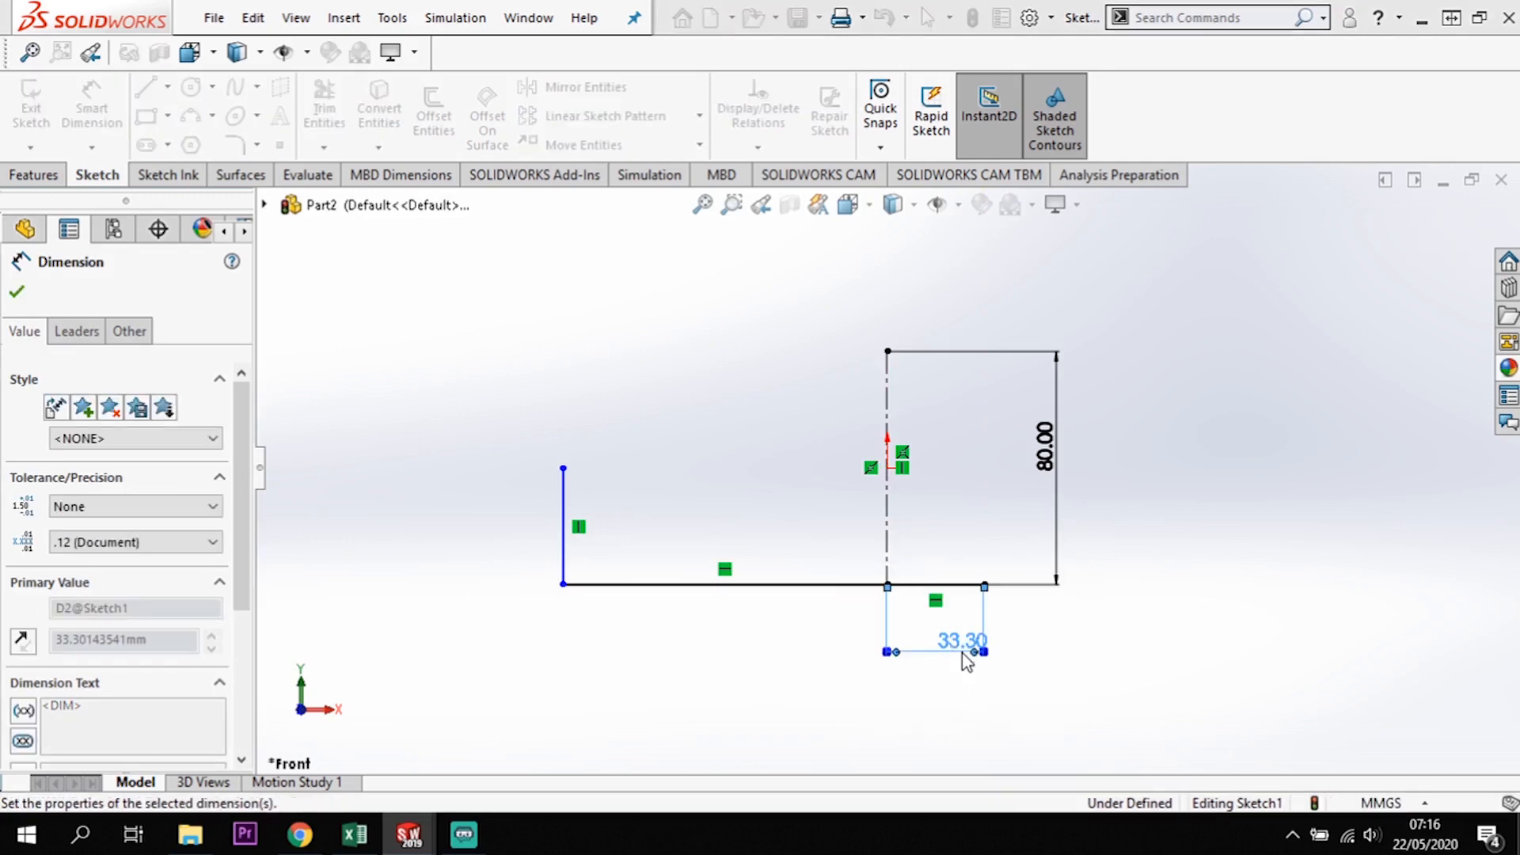
- Dimension the long horizontal line left of the centerline to 105 mm
click(809, 587)
click(803, 697)
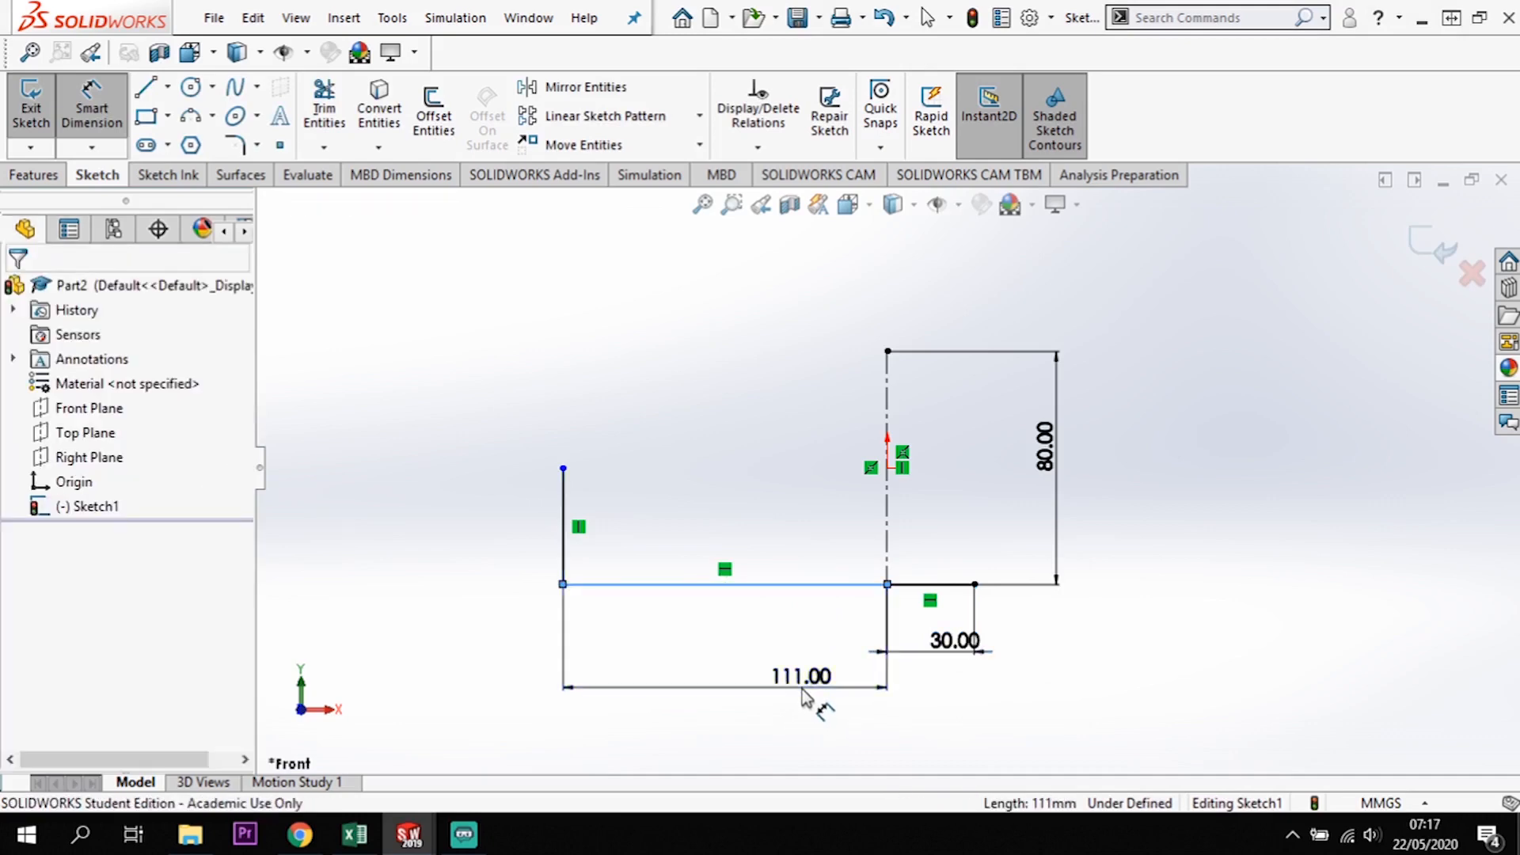
key(Return)
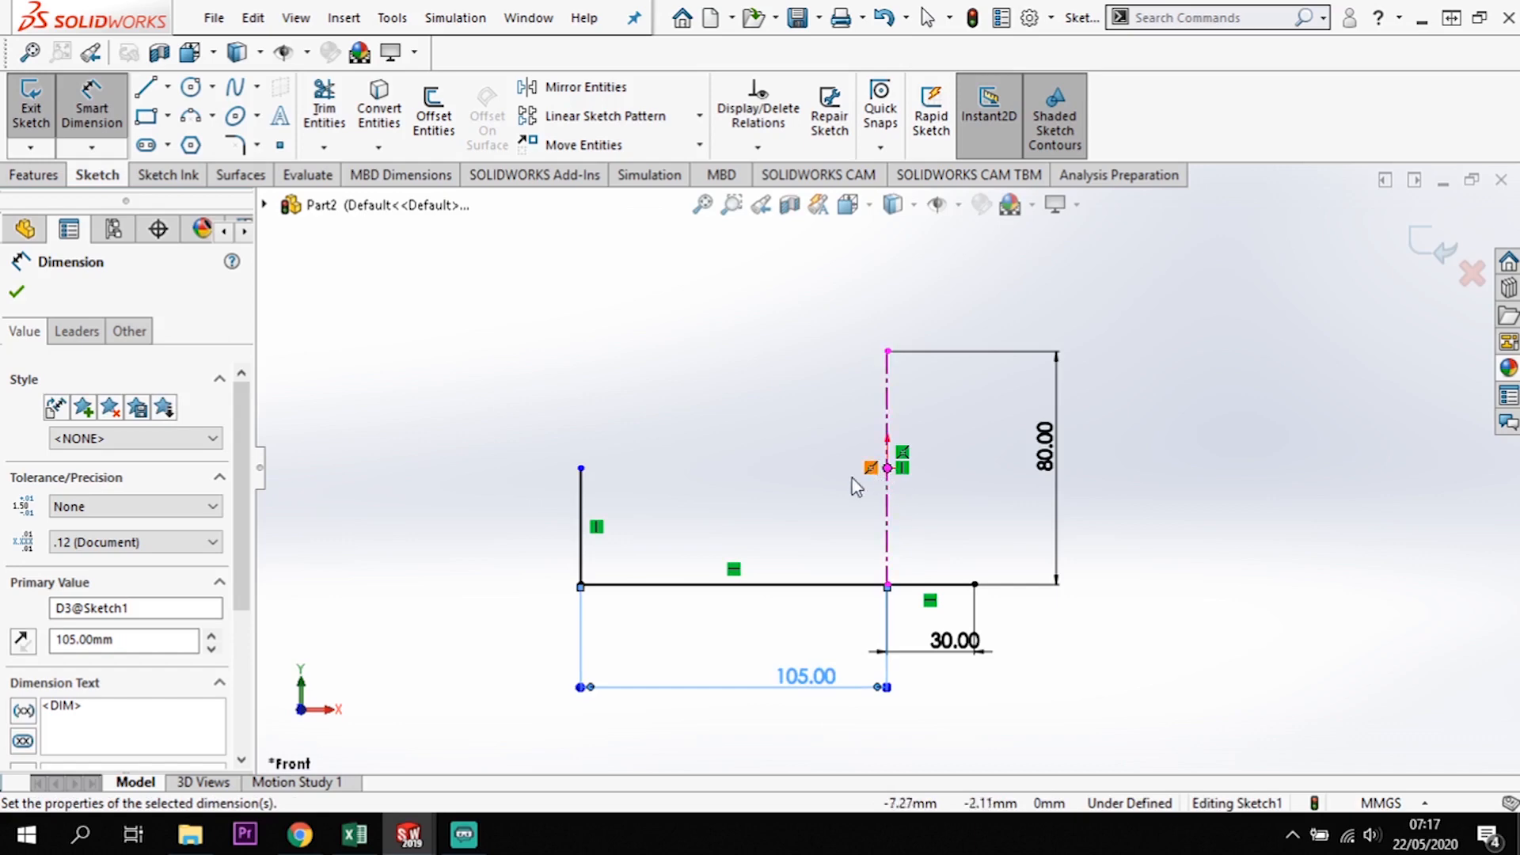
key(Escape)
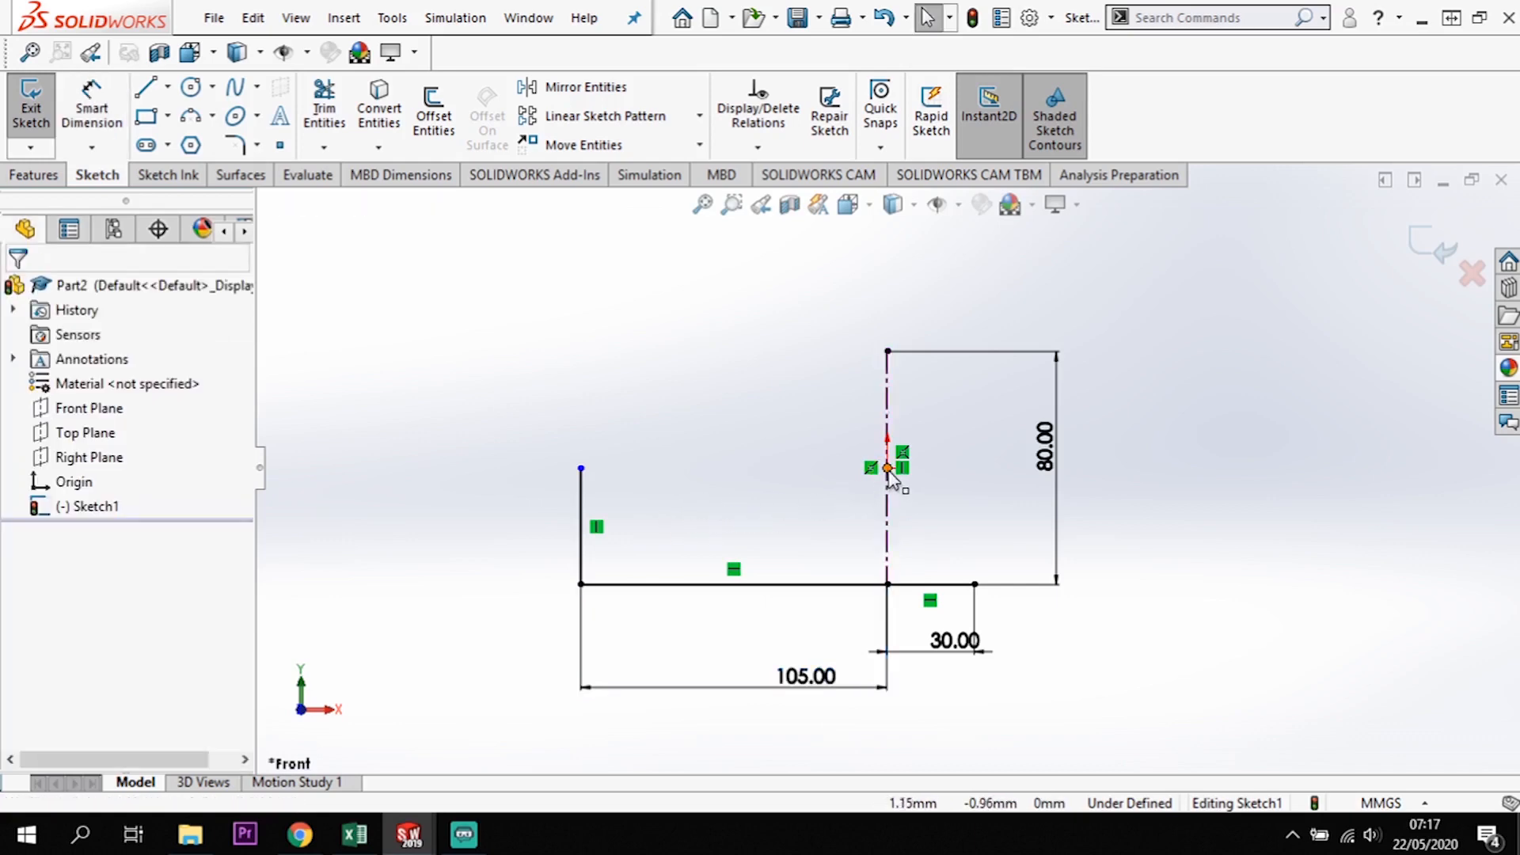
- Add a Horizontal relation between the origin and the upper endpoint of the vertical line on the left
click(887, 467)
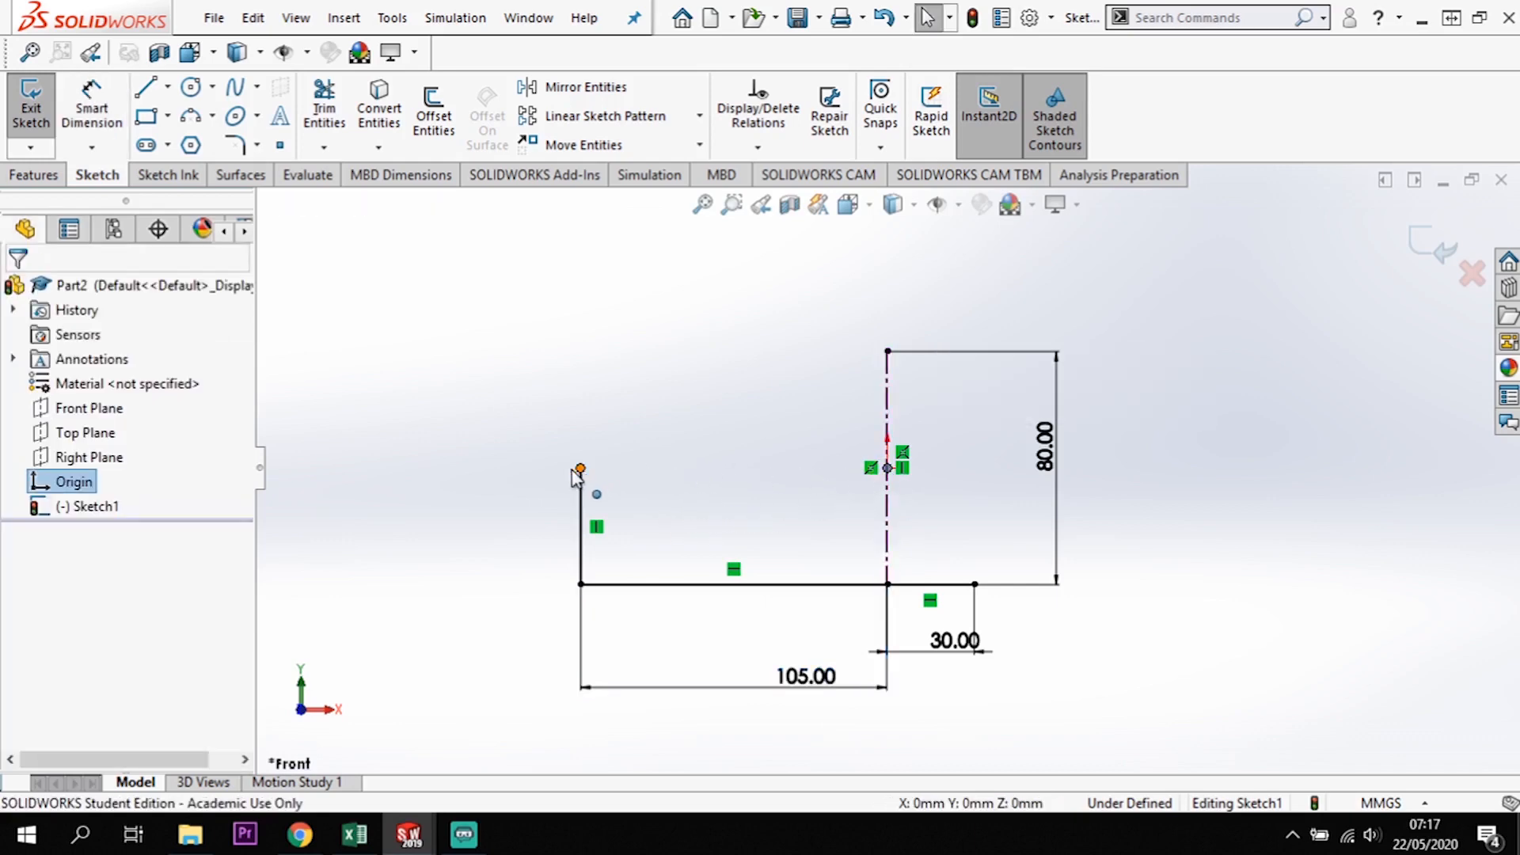
ctrl+click(582, 468)
click(24, 652)
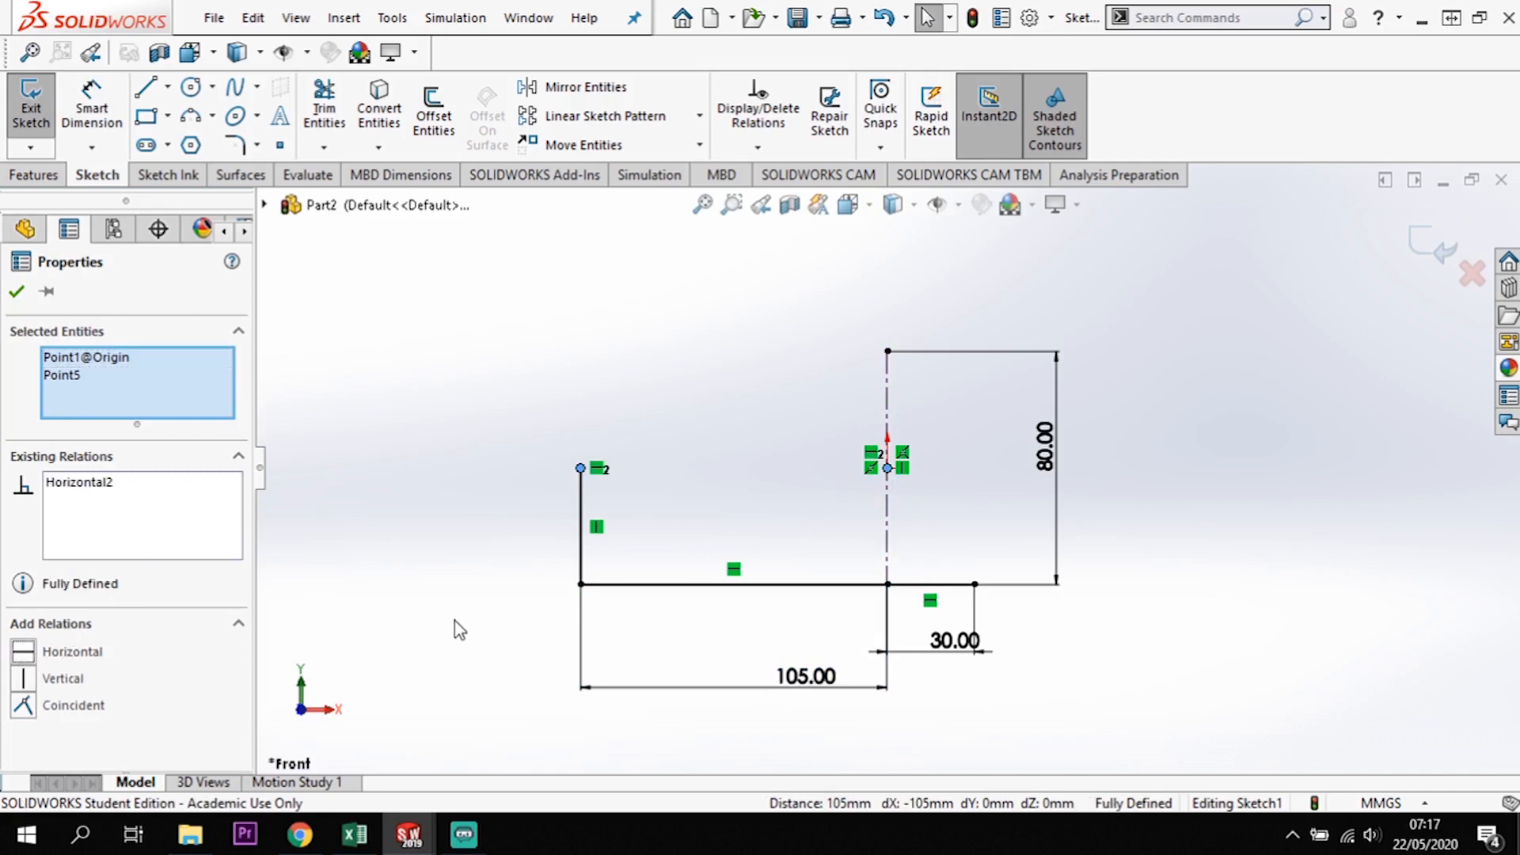
key(Escape)
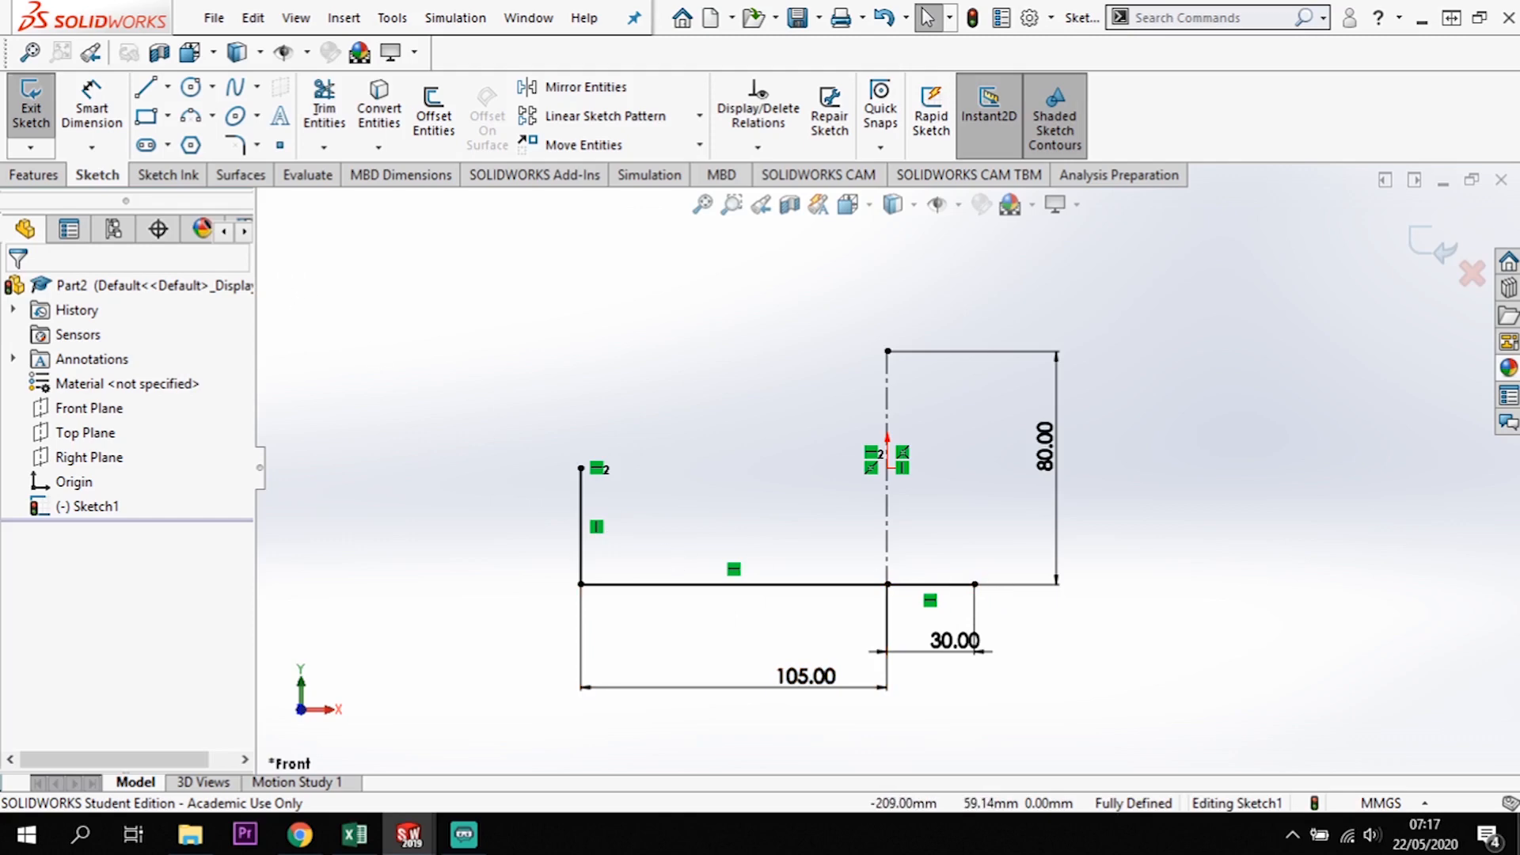
- Start a thin-feature boss extrusion of the L-shaped open profile and reverse its wall thickness to the inner side of the L
click(53, 186)
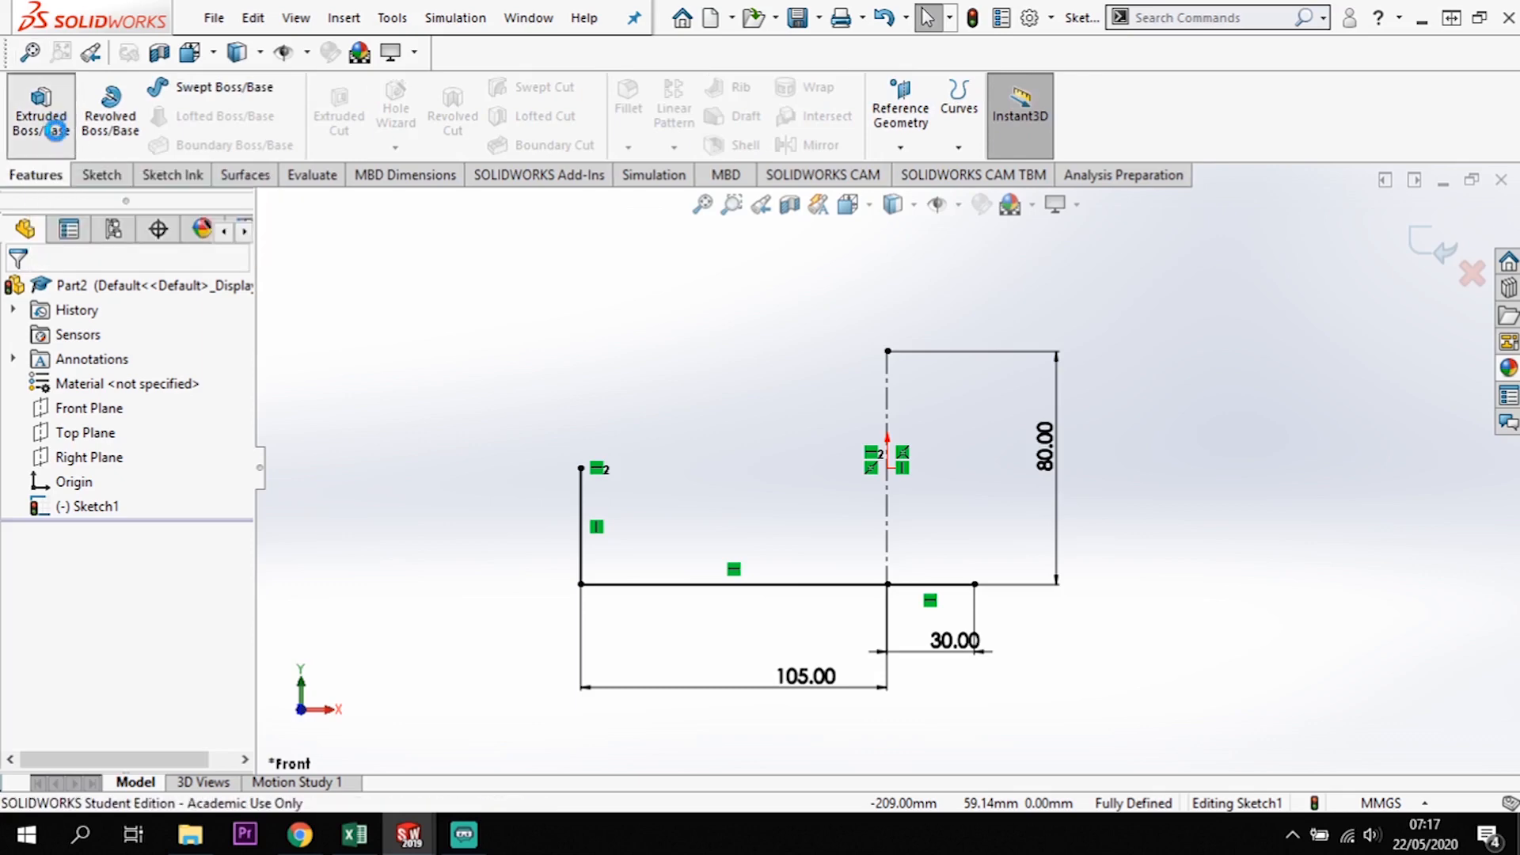
click(43, 133)
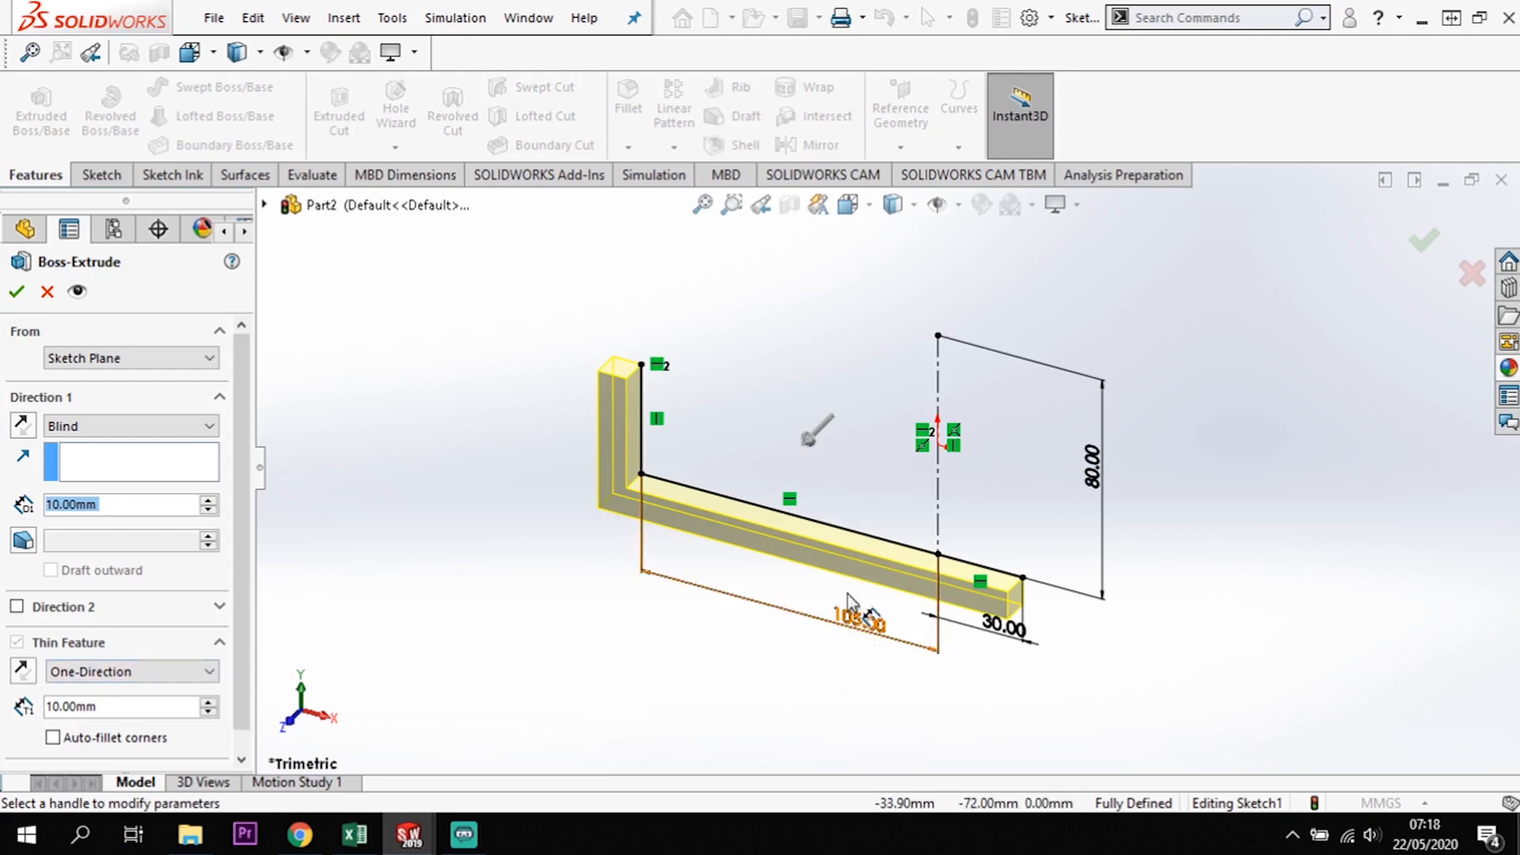
click(27, 676)
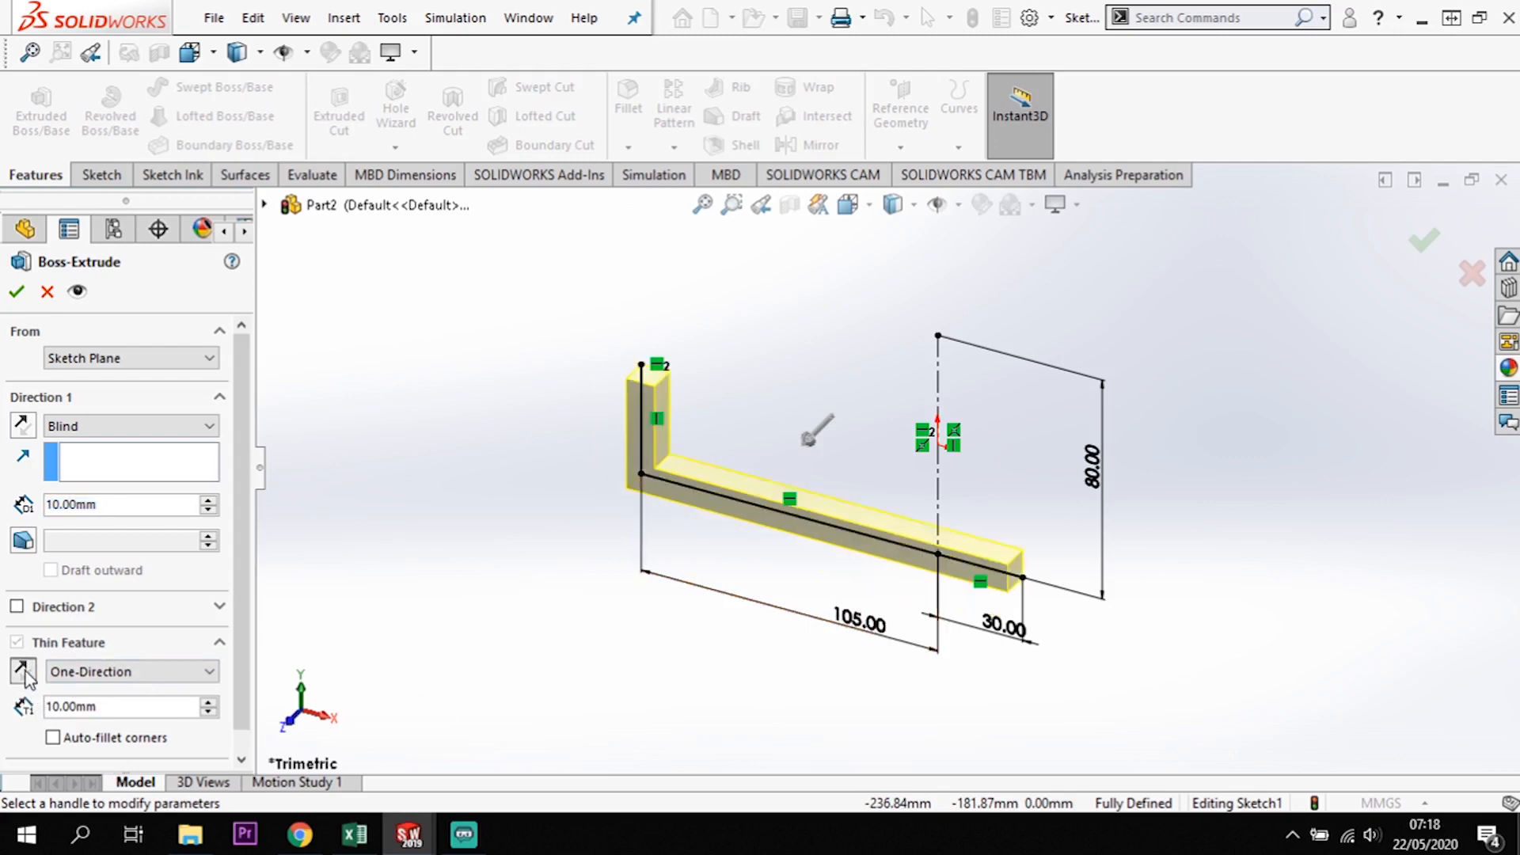
mouse_move(358, 711)
middle_down()
mouse_move(383, 687)
mouse_move(405, 582)
middle_up()
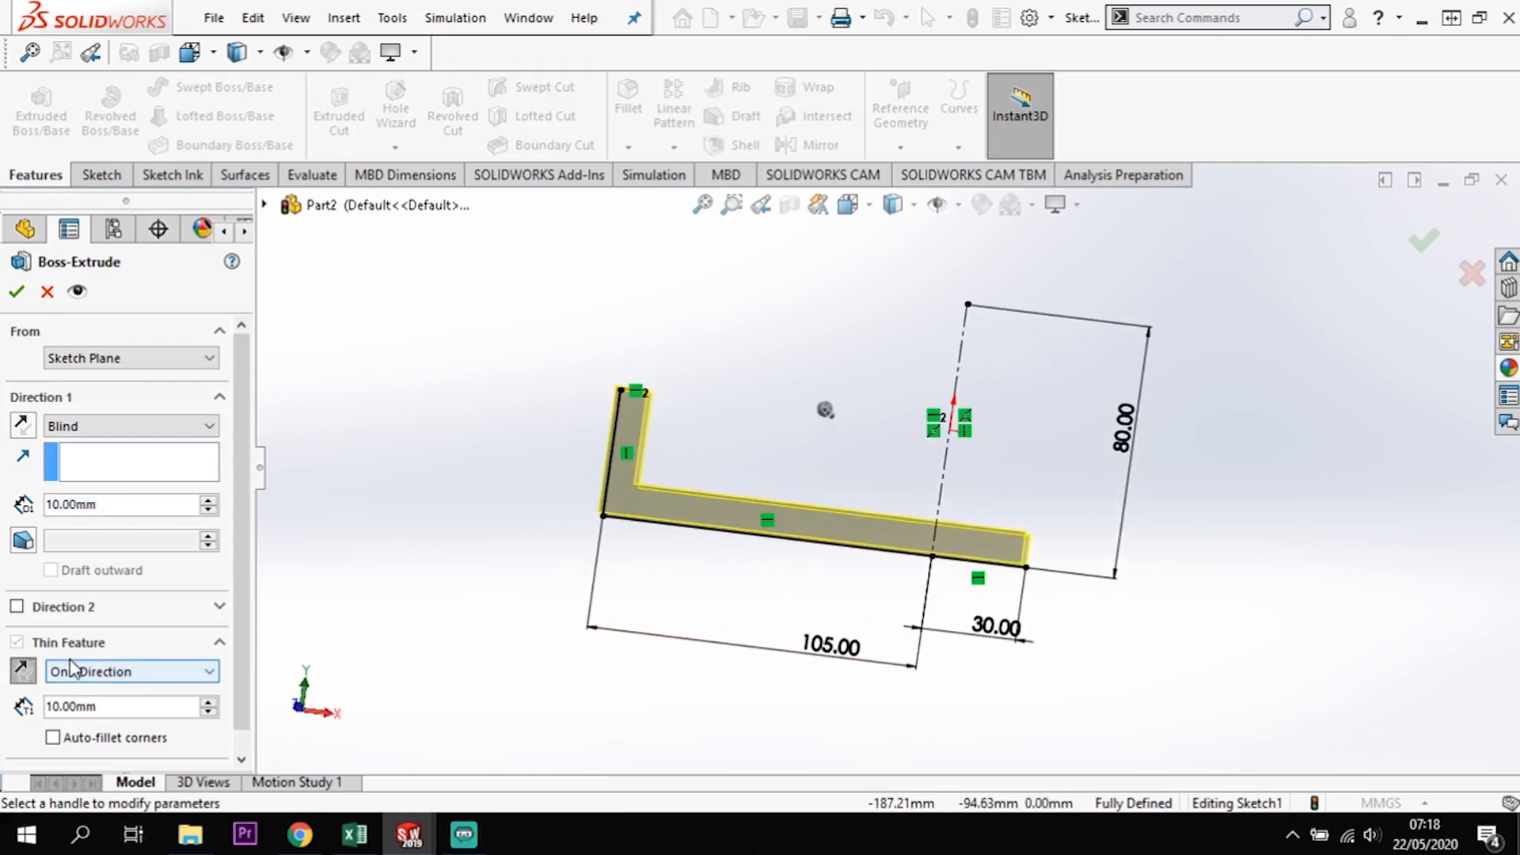
click(26, 675)
click(27, 675)
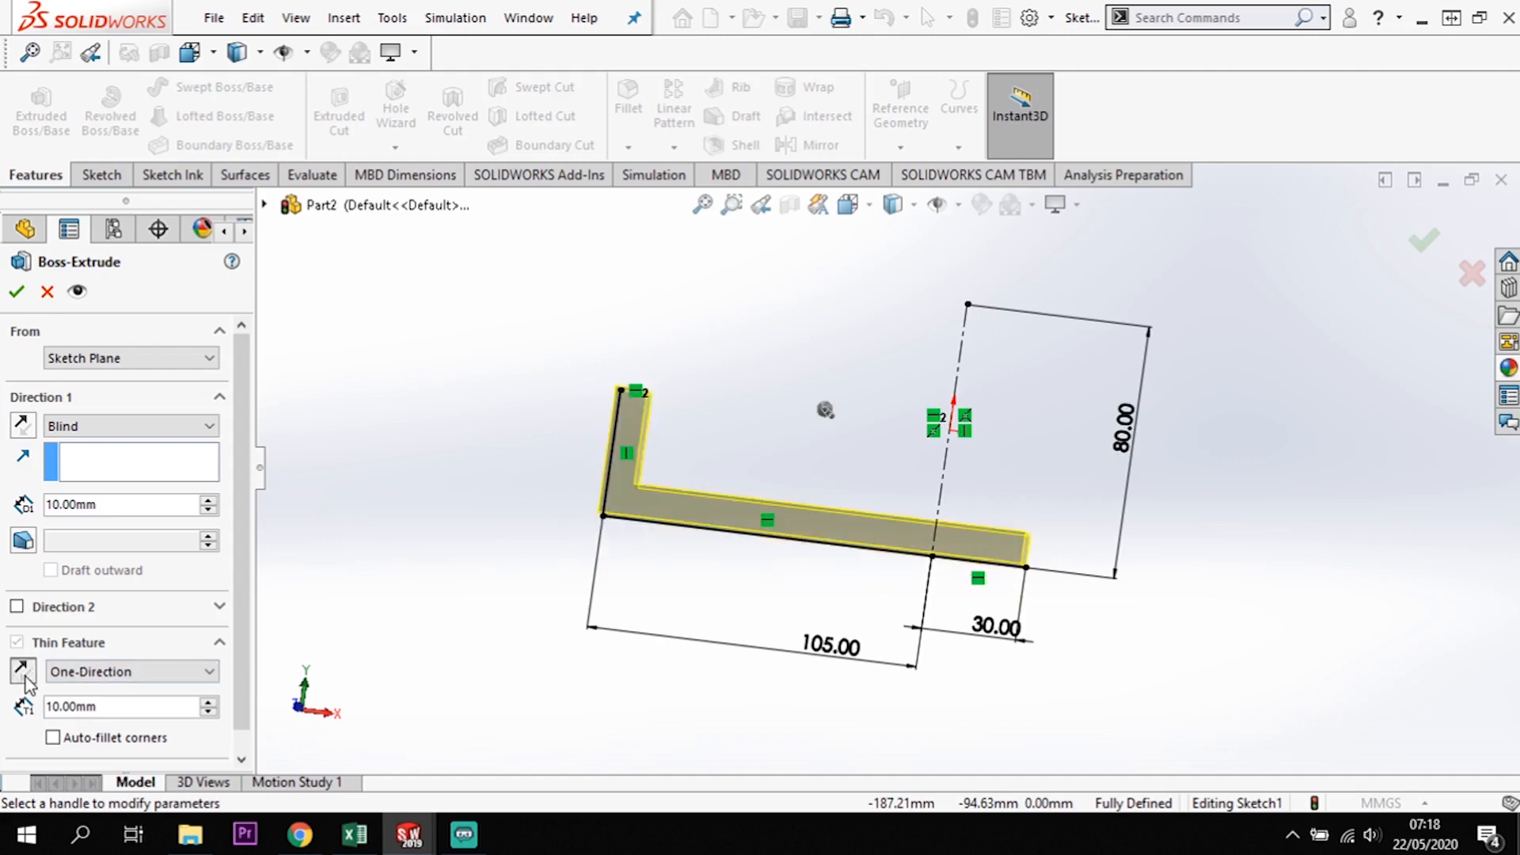
mouse_move(603, 630)
middle_down()
mouse_move(552, 683)
mouse_move(621, 583)
middle_up()
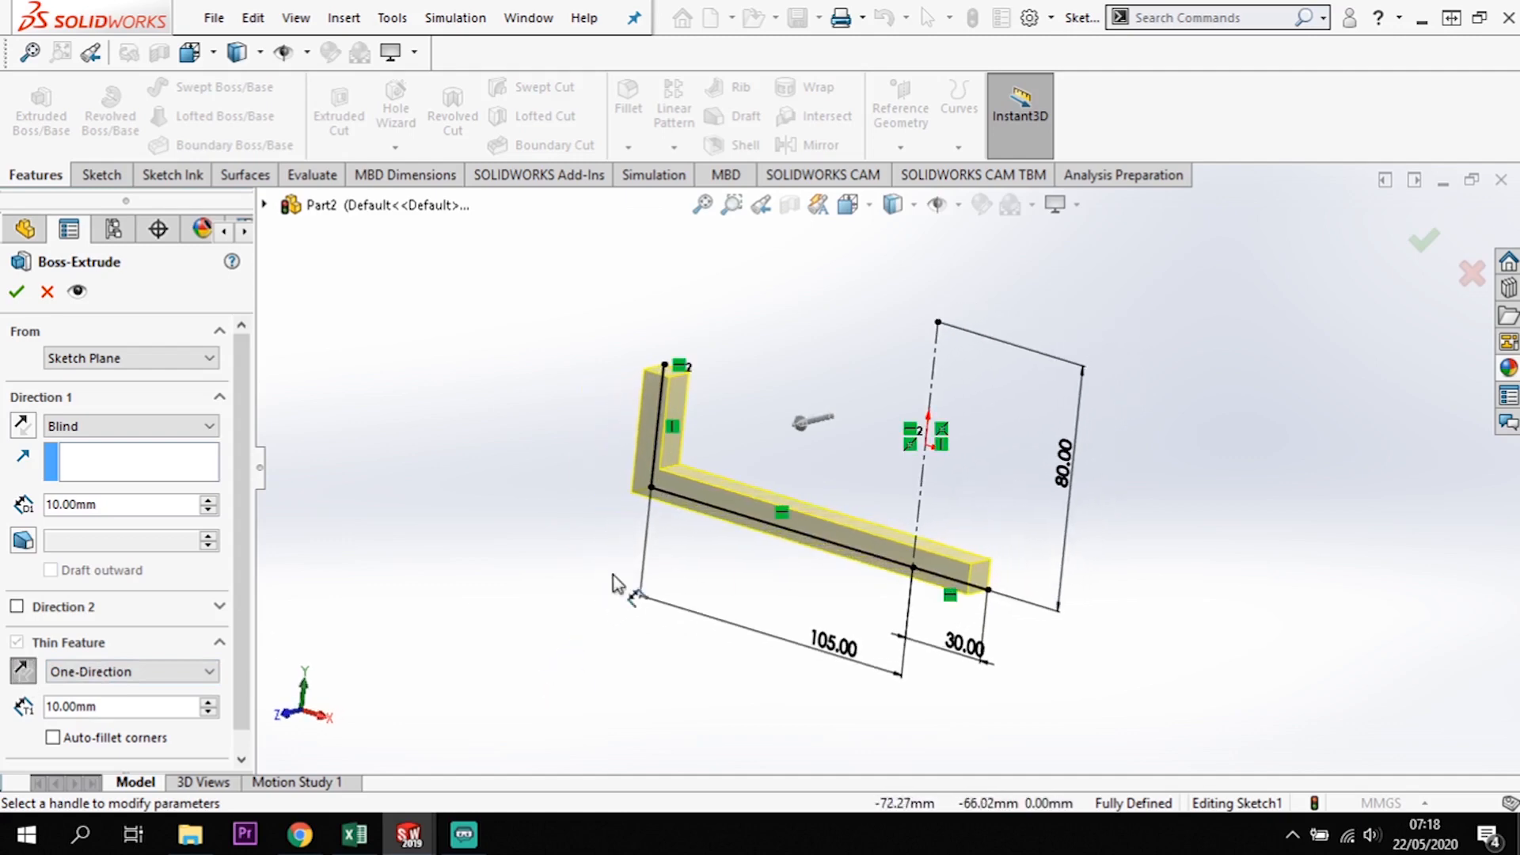
- Extrude the L-shaped thin feature 60 mm with the Mid Plane end condition and a 10 mm wall thickness
click(119, 431)
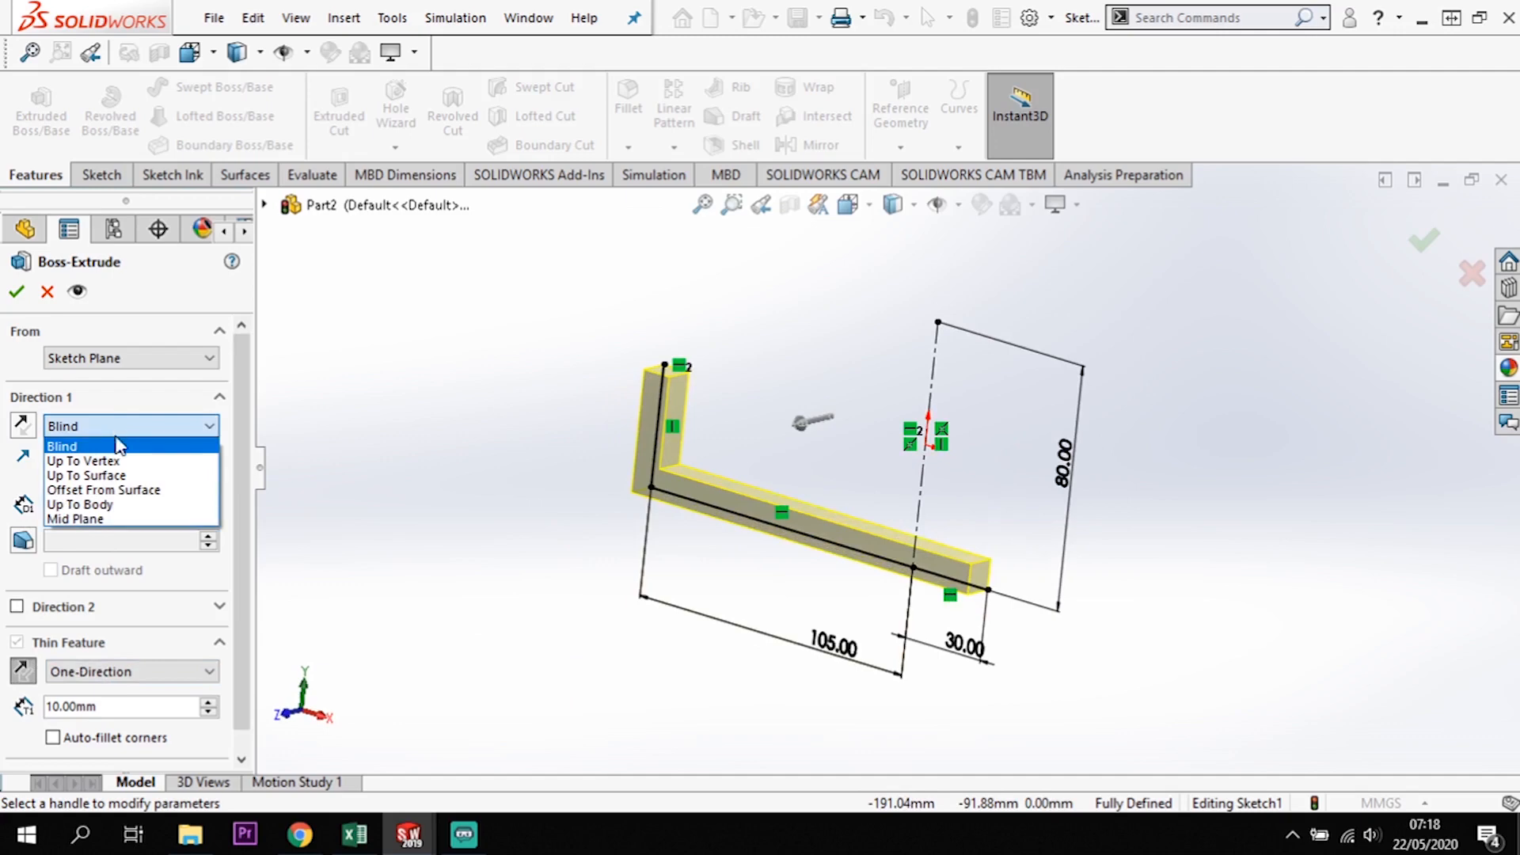
click(112, 517)
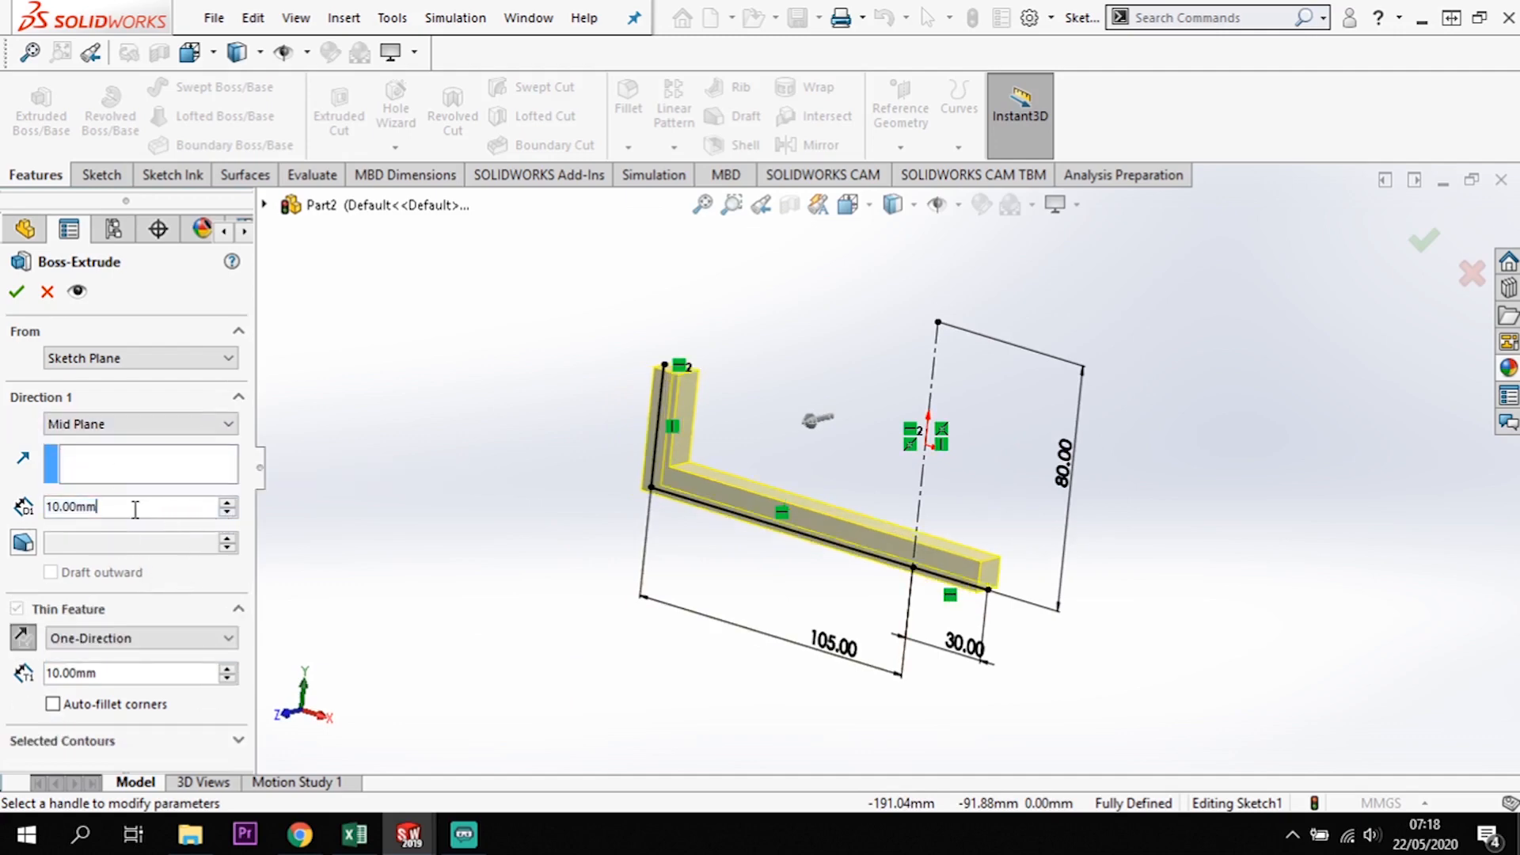
text(60)
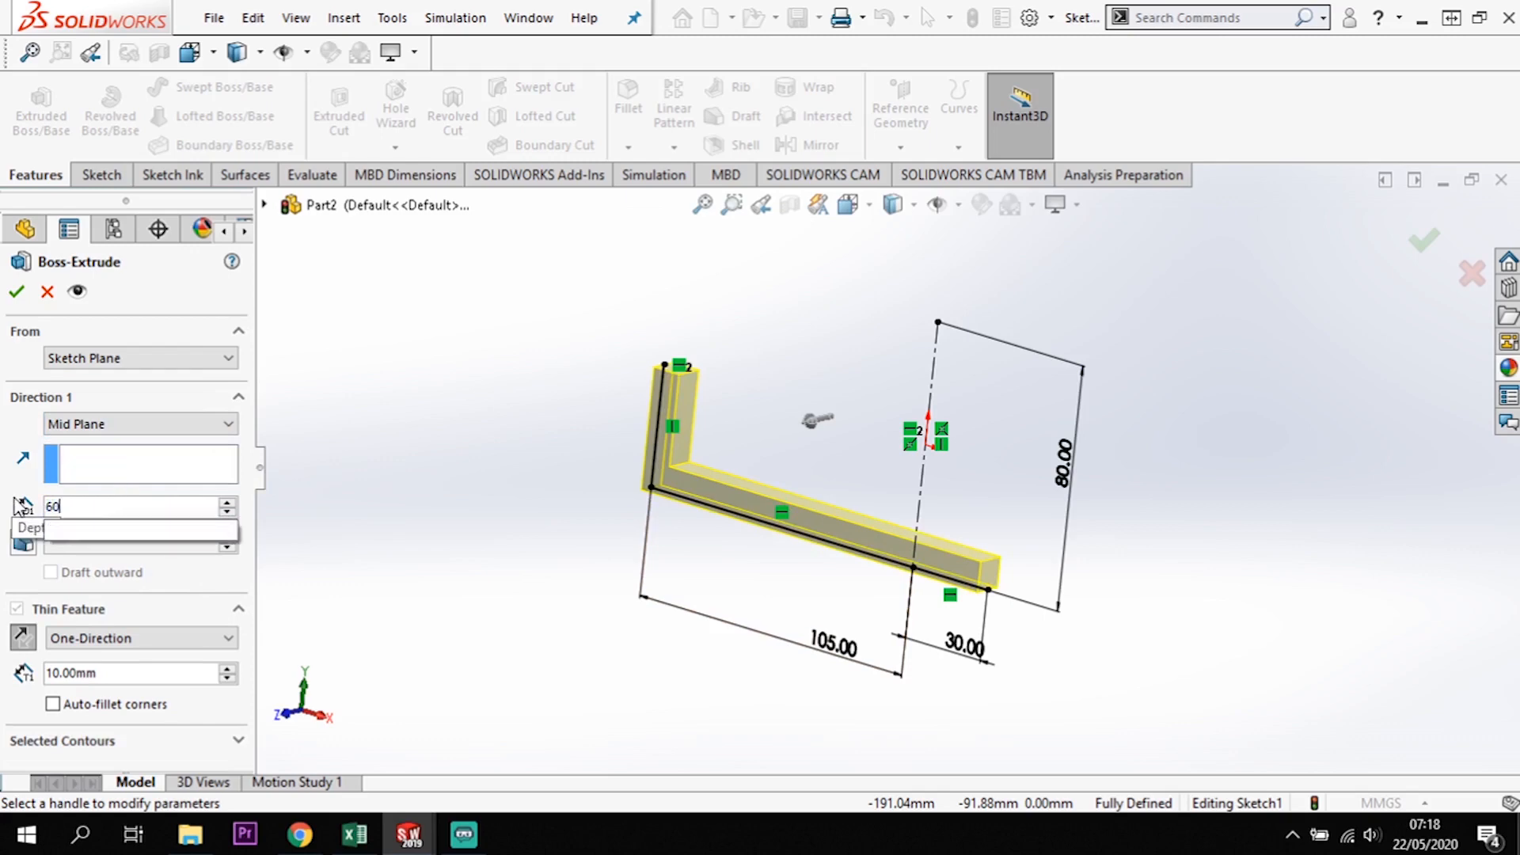
key(Return)
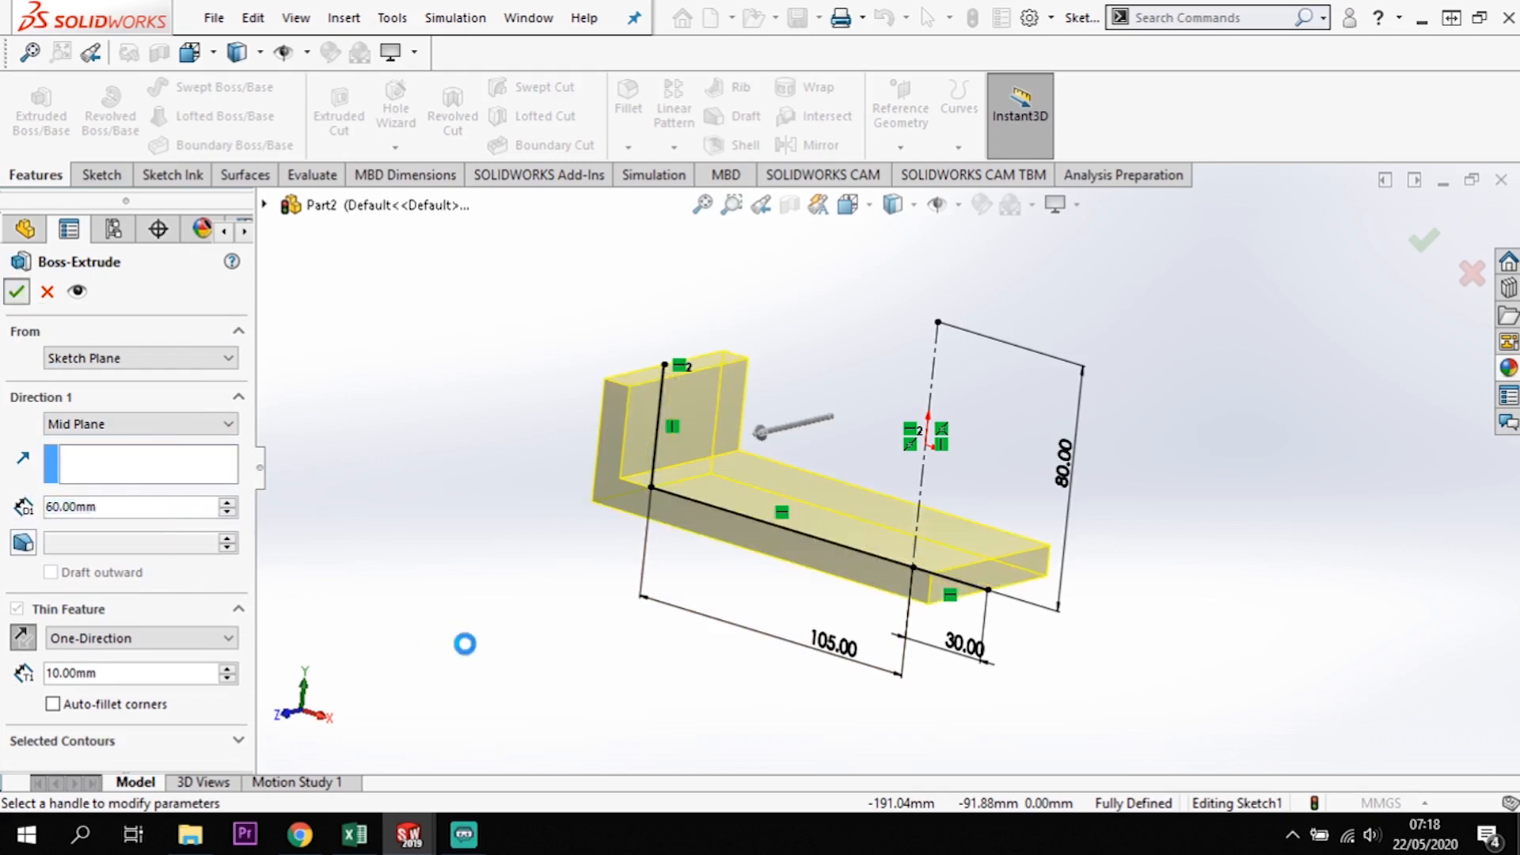
key(Return)
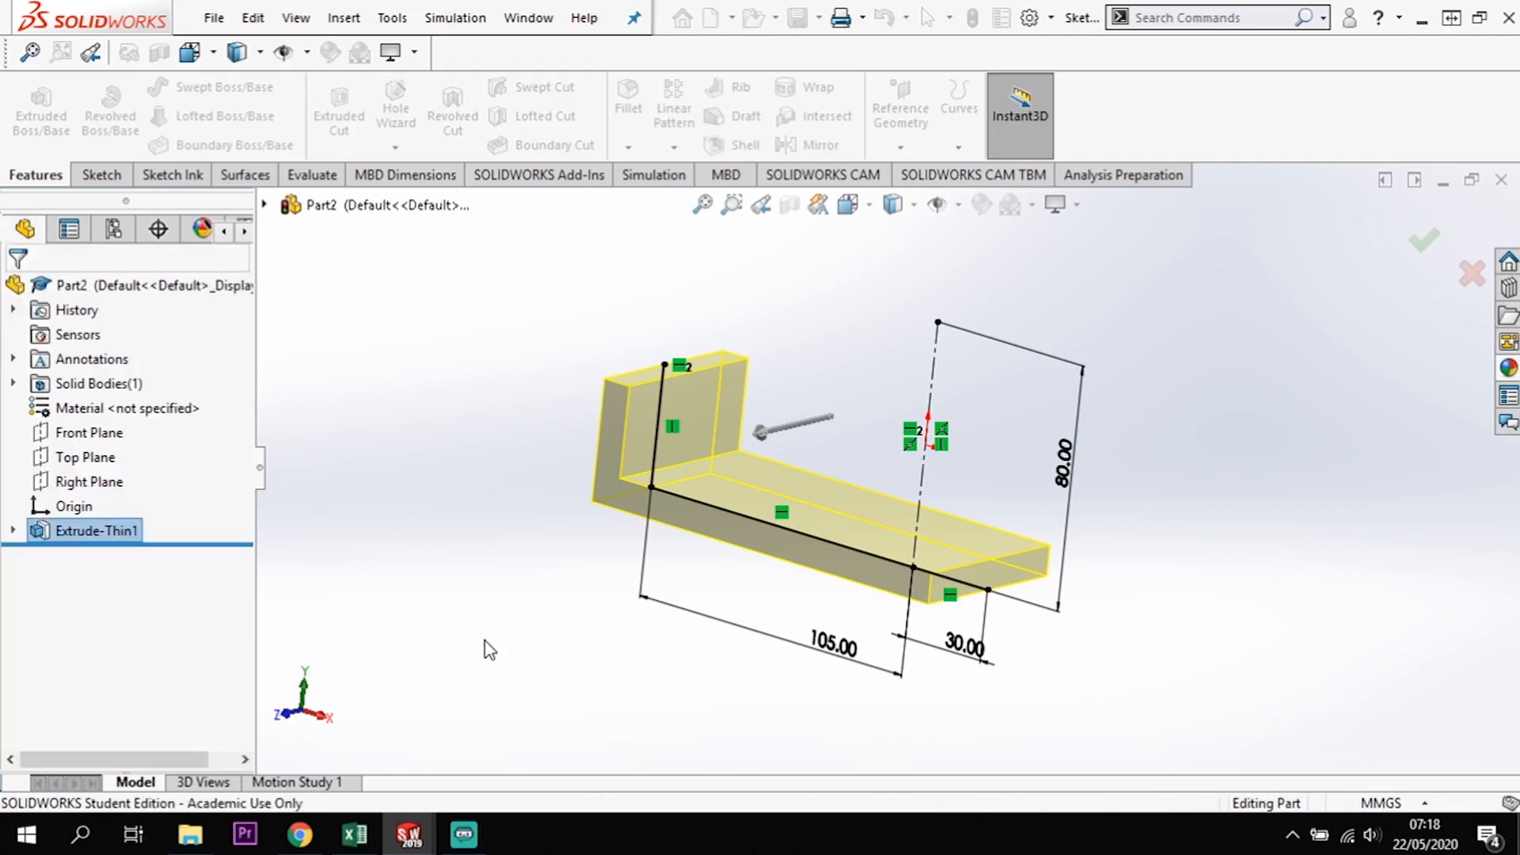
- Round the free end of the base plate with a full round fillet across its two side faces and end face
middle_drag(742, 684, 741, 705)
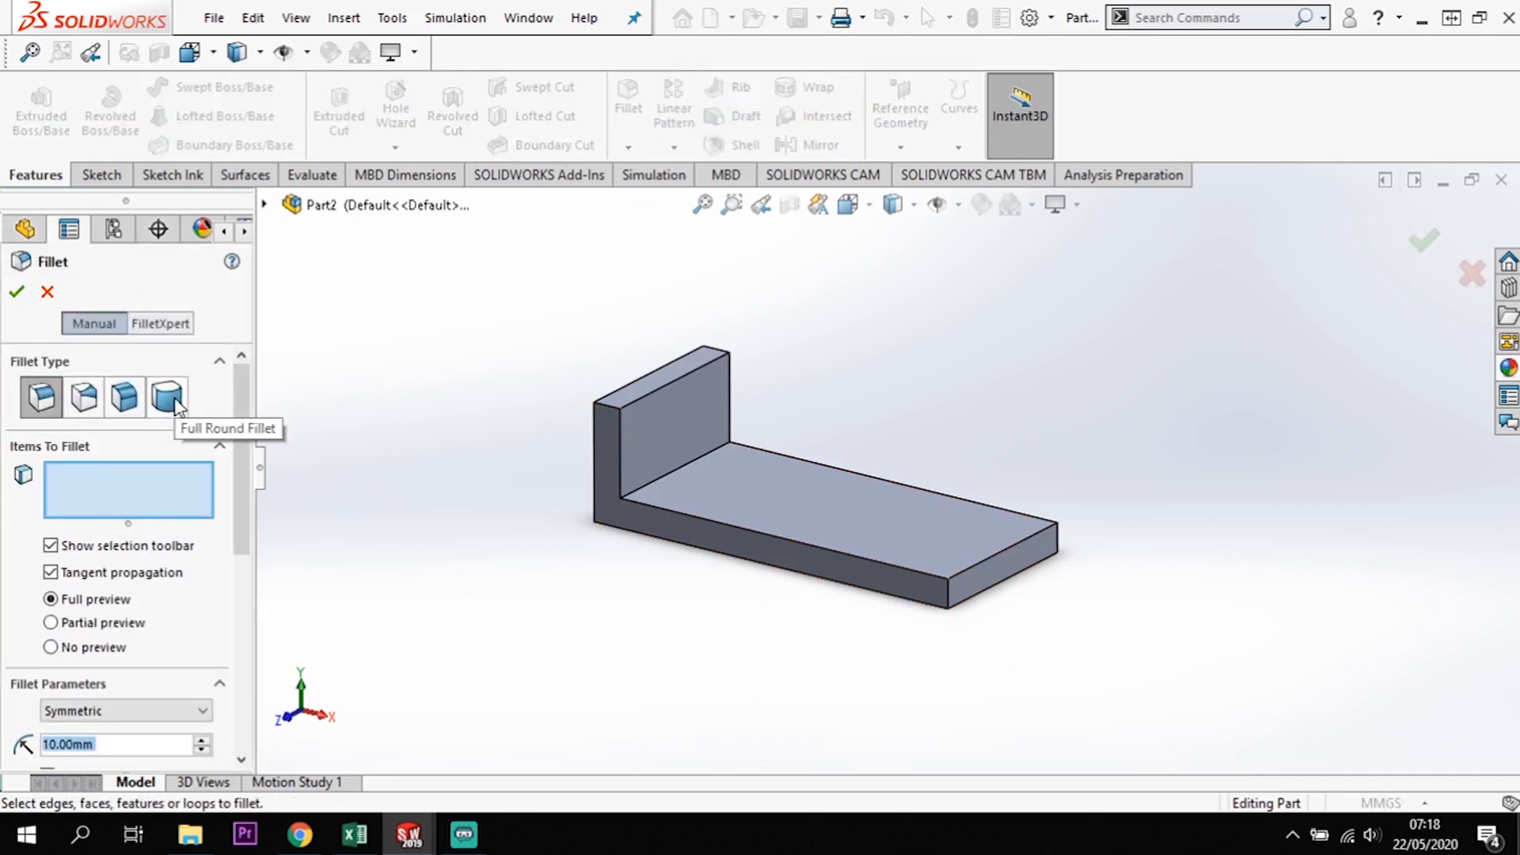
click(168, 398)
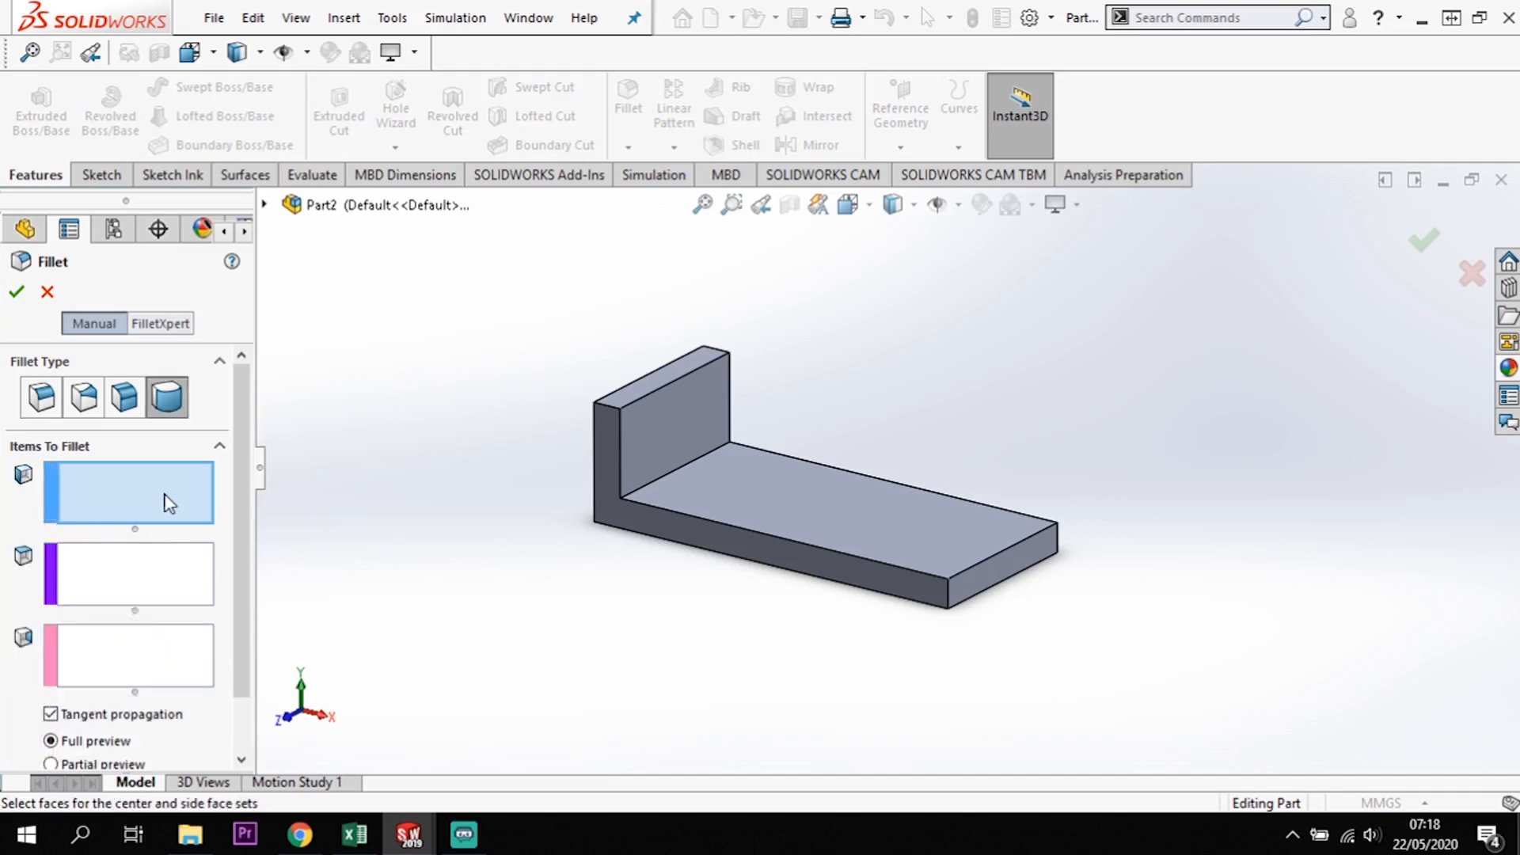
click(917, 581)
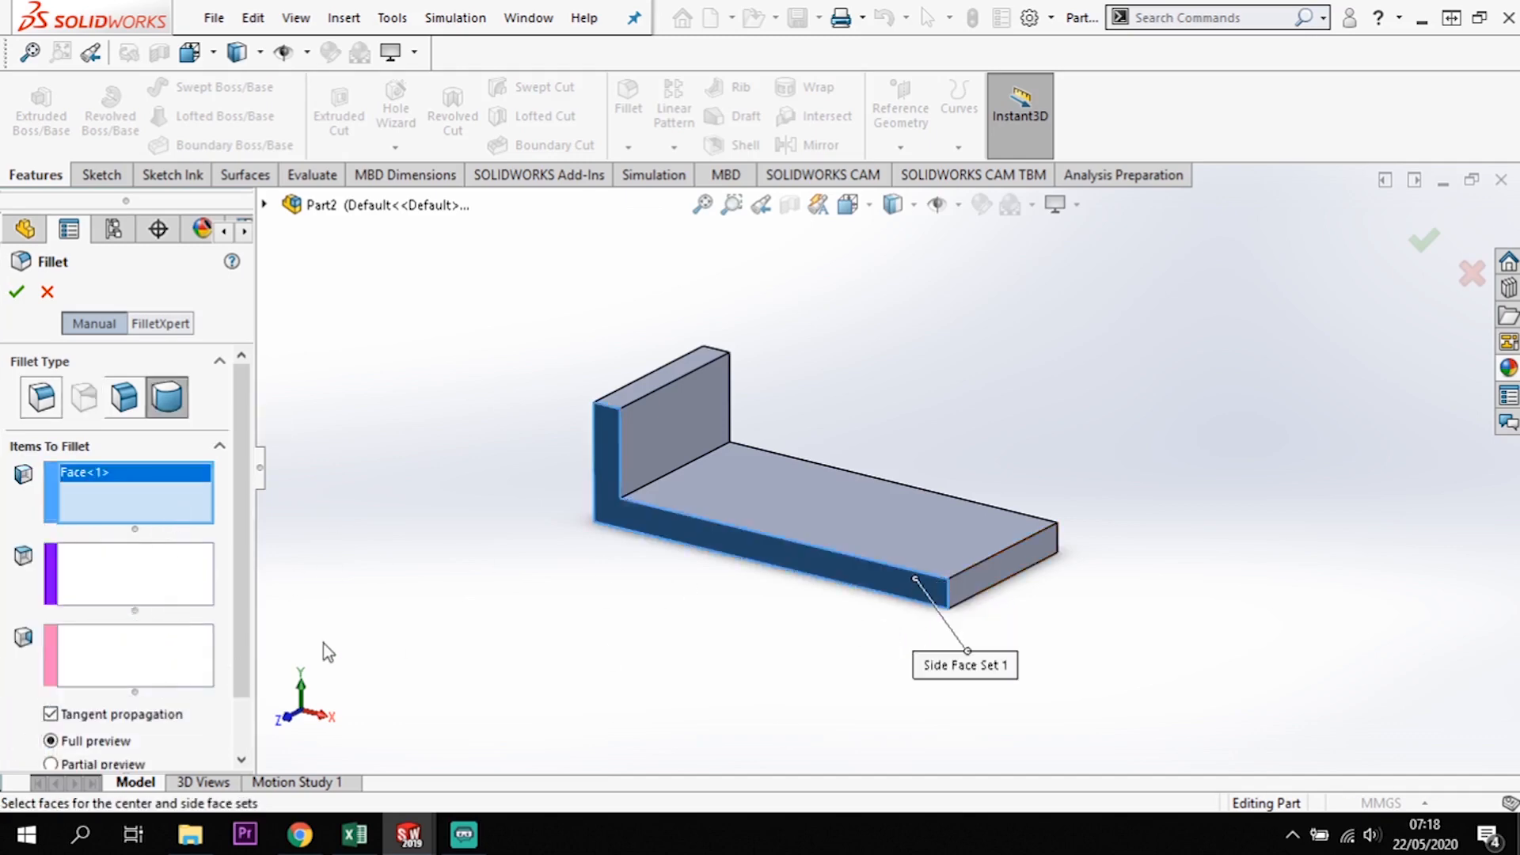
click(194, 590)
click(1005, 566)
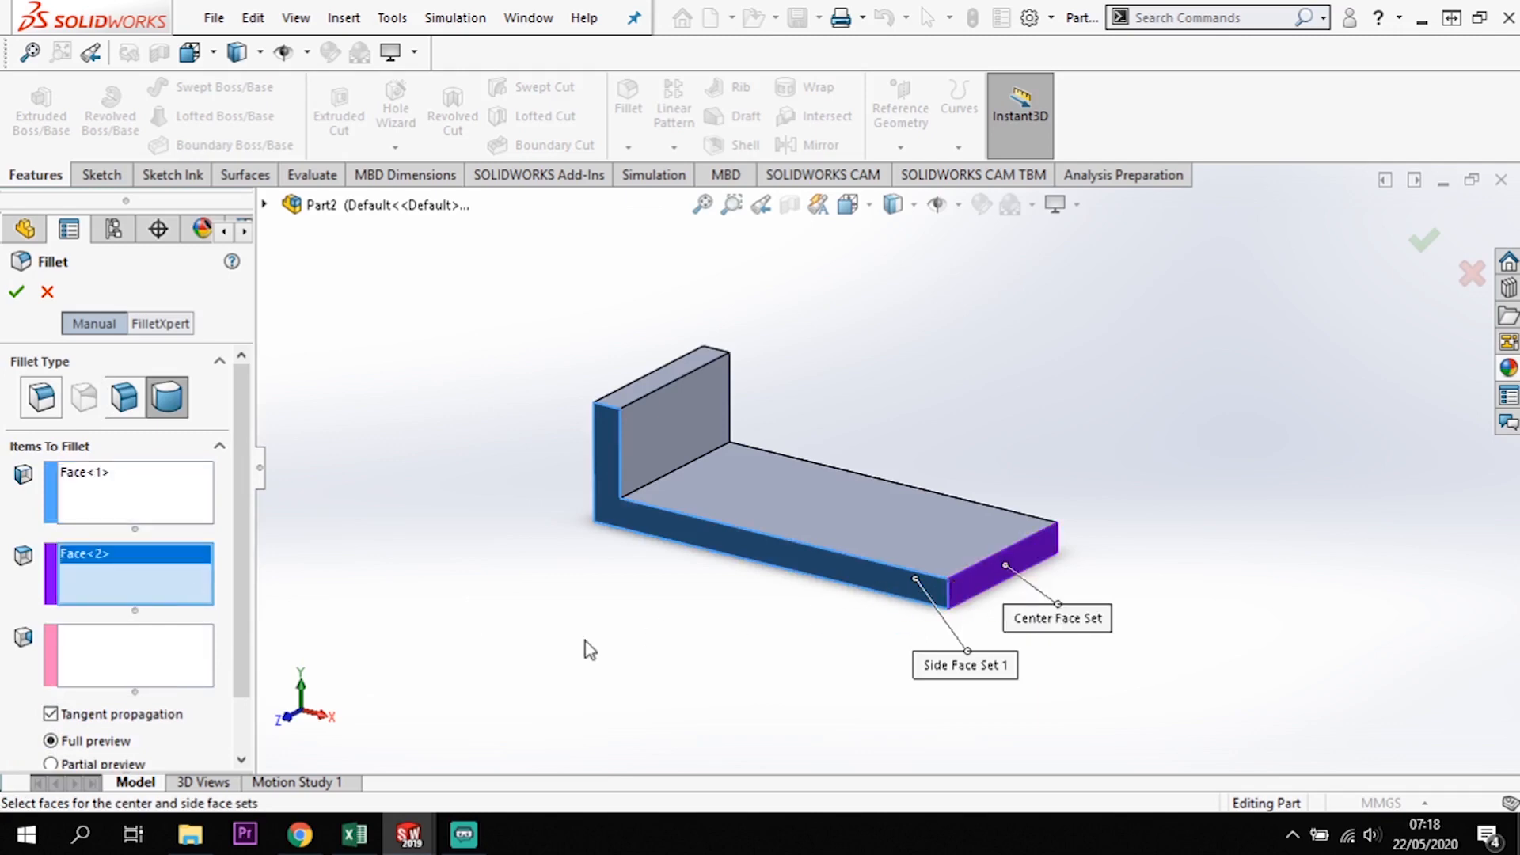
click(183, 675)
middle_drag(1132, 516, 946, 529)
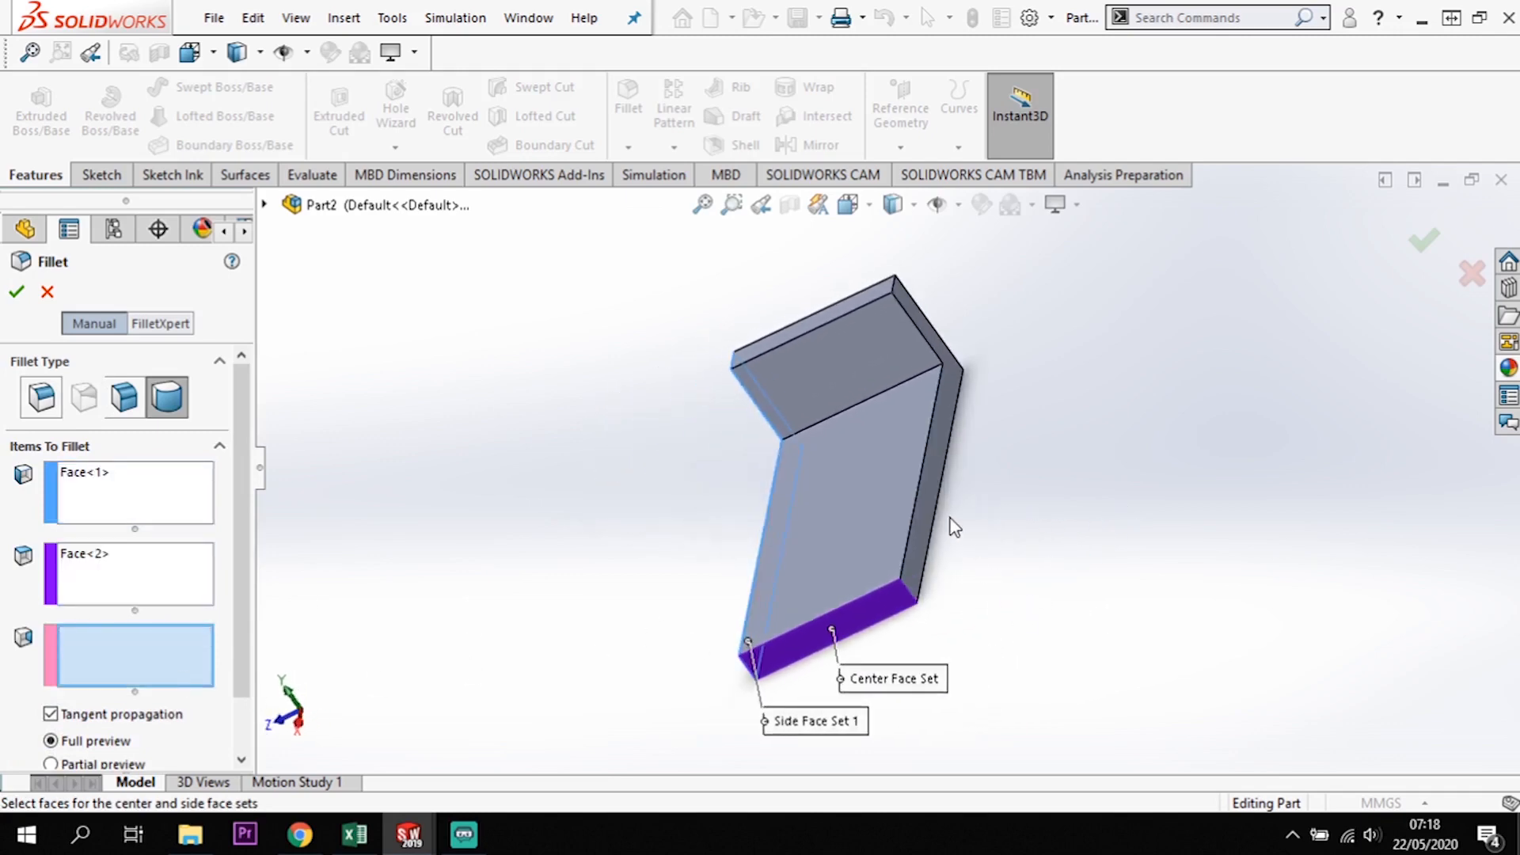
click(1022, 514)
middle_drag(1049, 655, 975, 495)
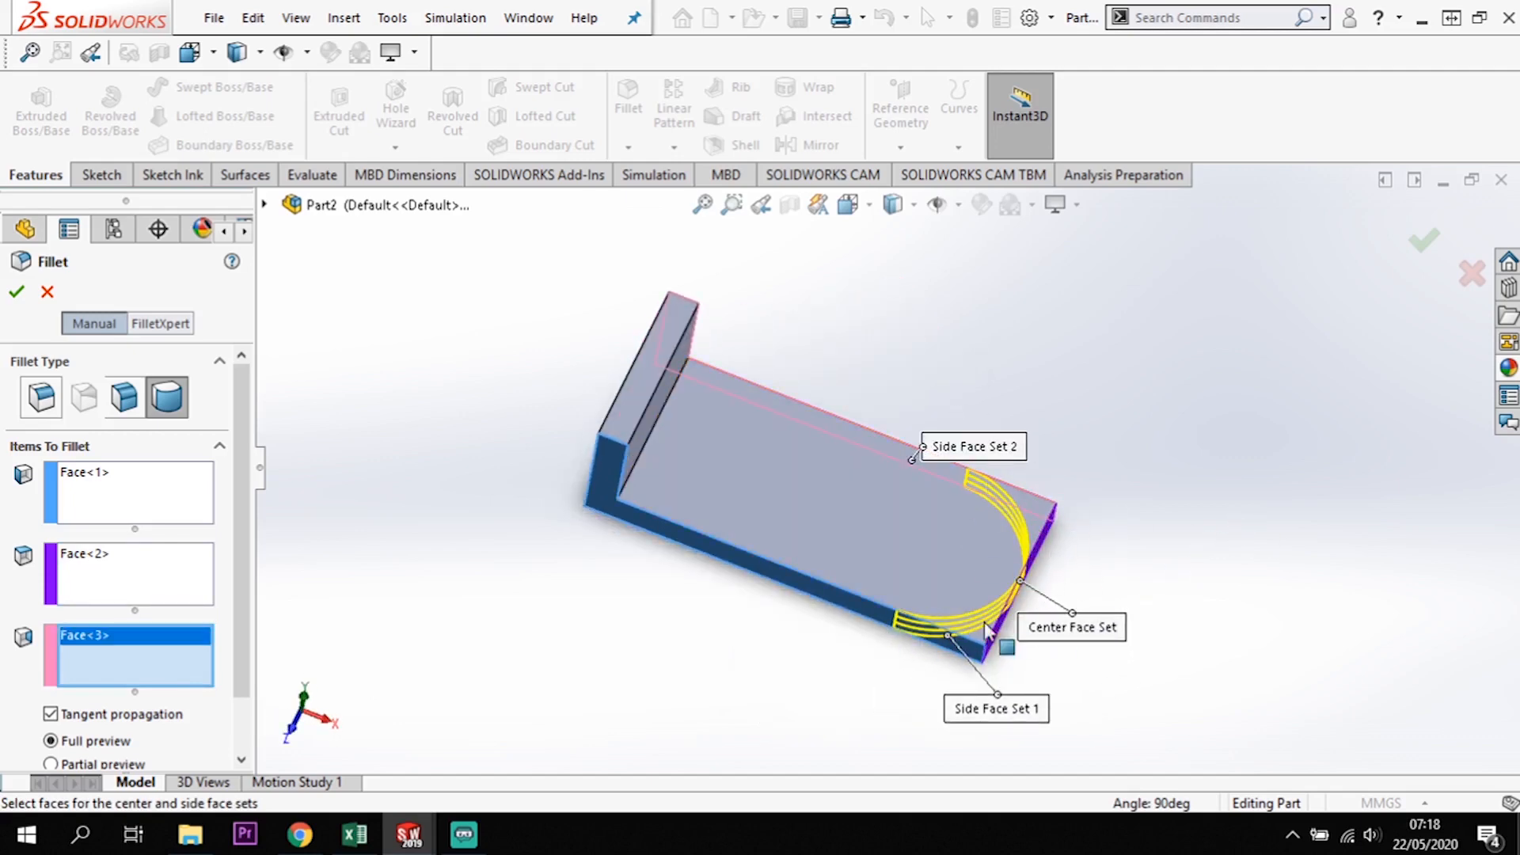
click(16, 292)
- Sketch a circle about 25.5 mm in diameter on the base plate's upper face, centred on the origin near the rounded end
middle_drag(605, 672, 909, 621)
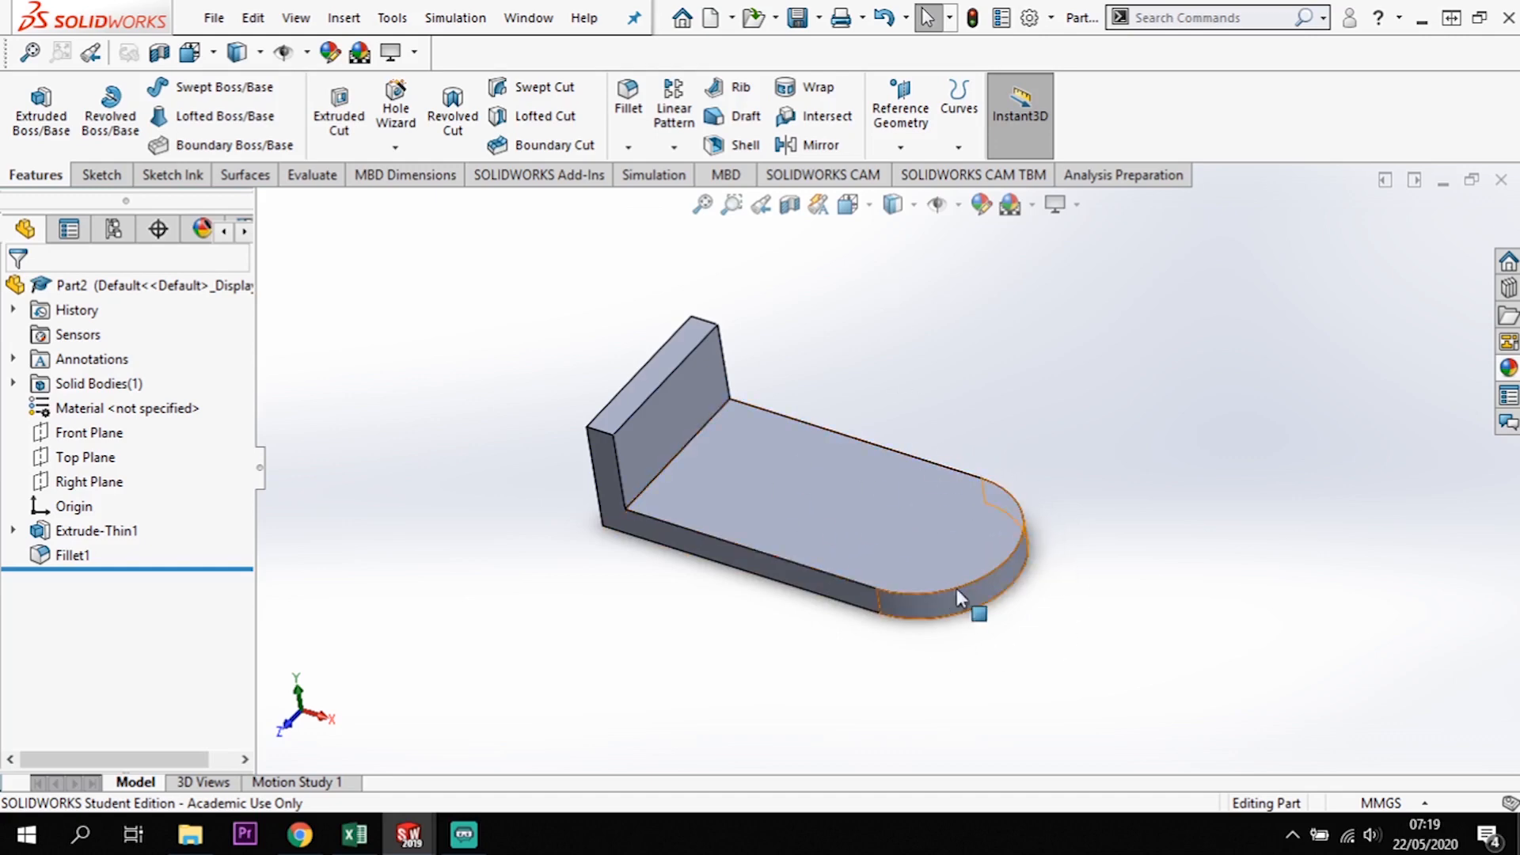
click(934, 548)
click(1031, 483)
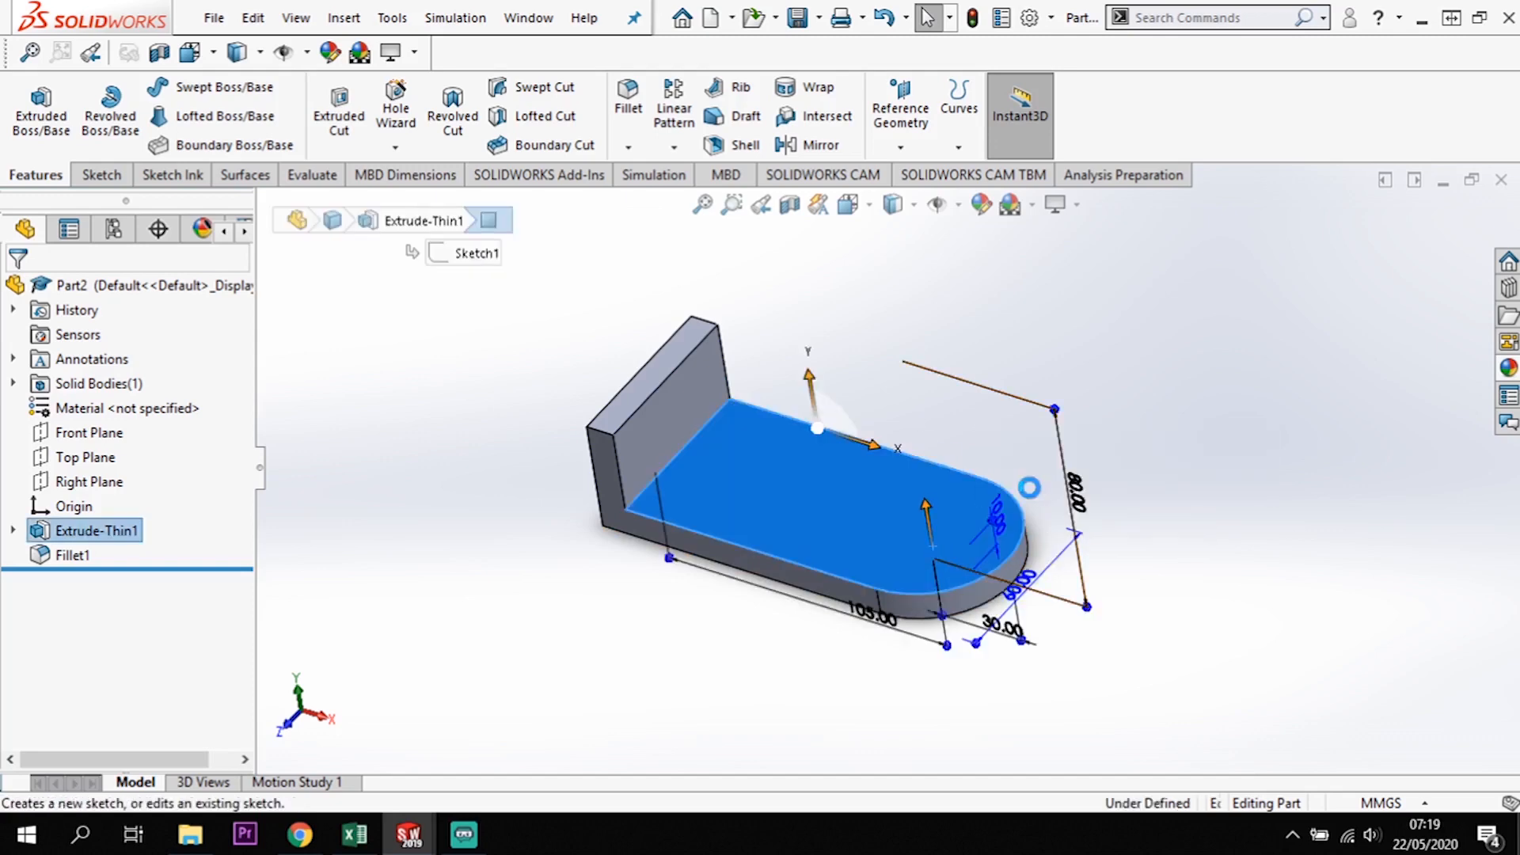
click(191, 86)
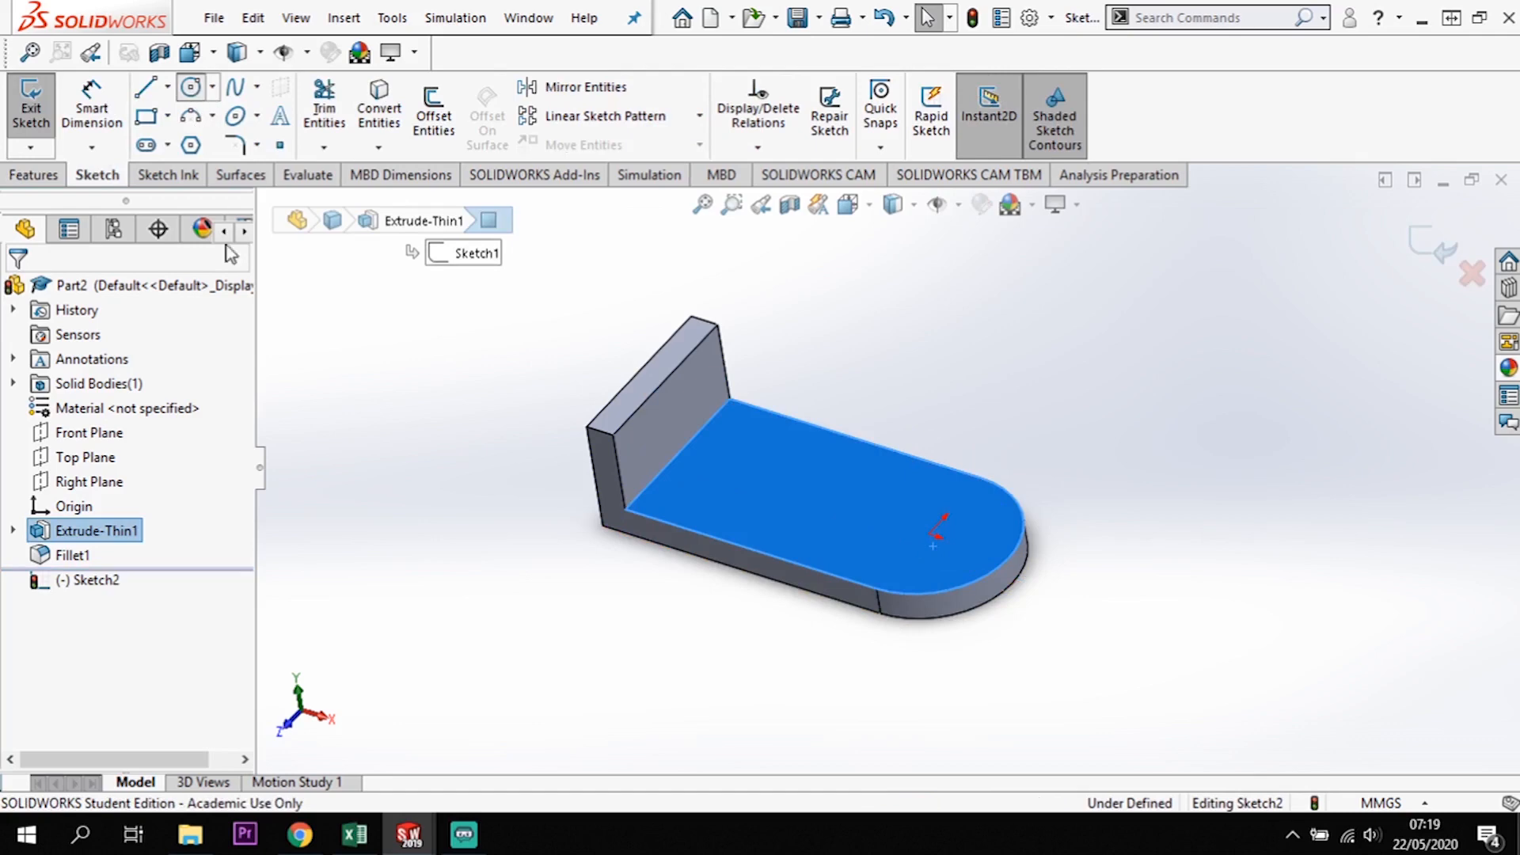
click(929, 534)
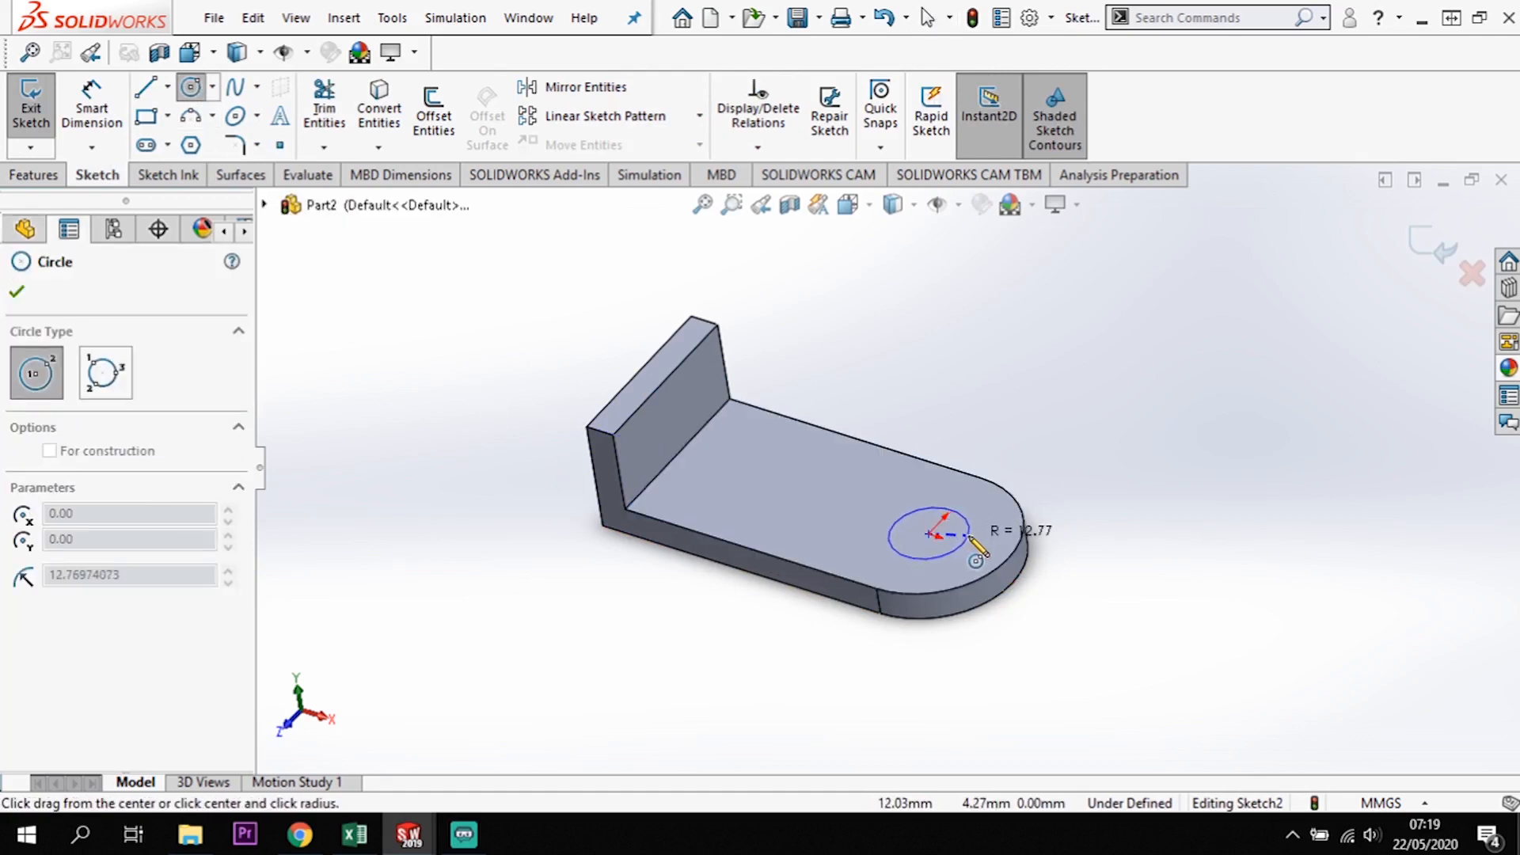
click(969, 536)
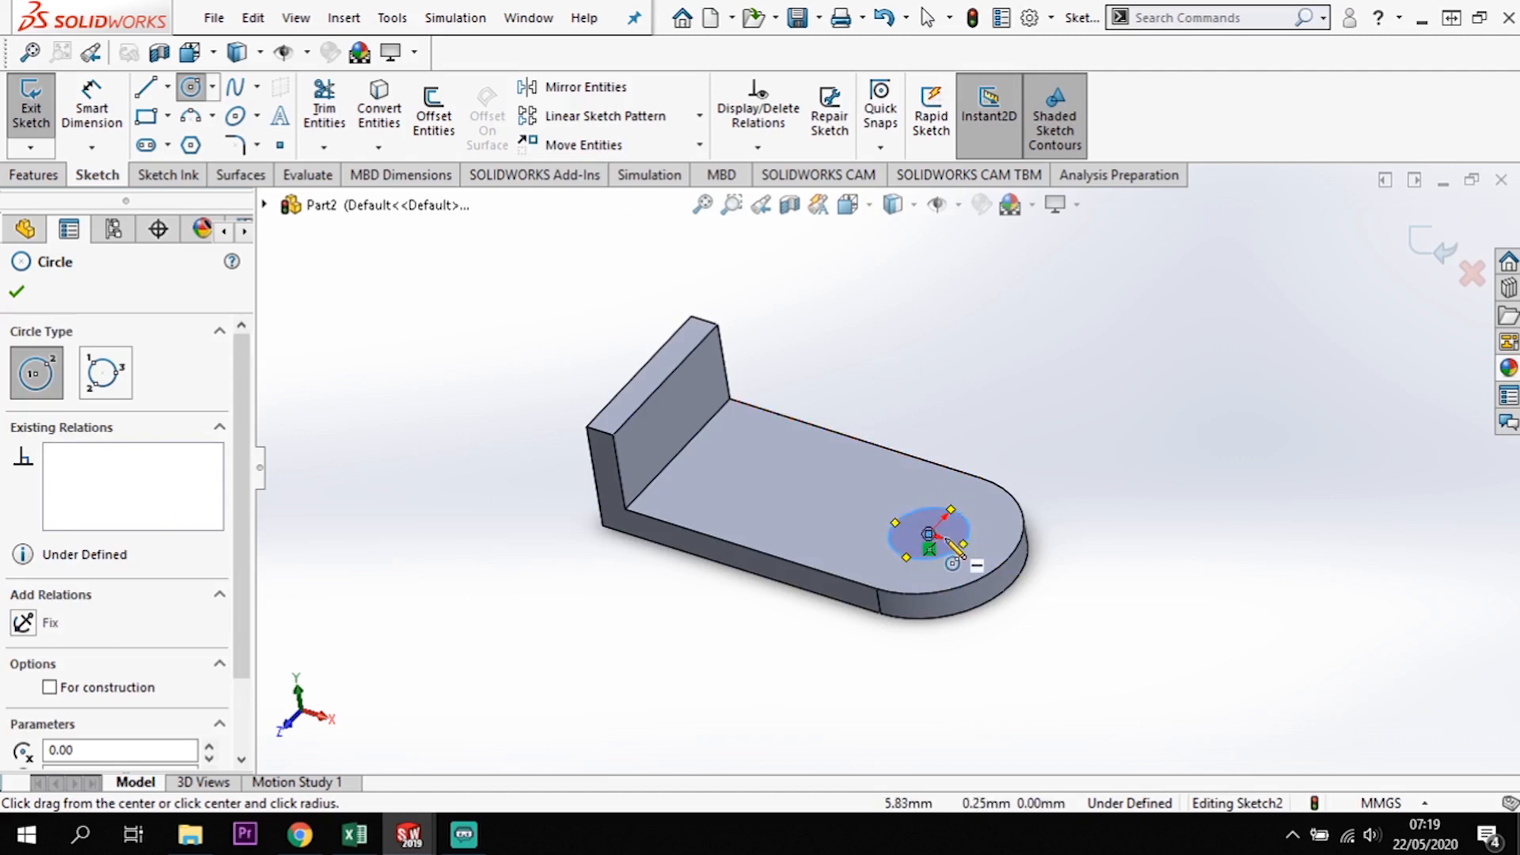
- Dimension the circle on the base plate to a diameter of 20 mm
click(76, 120)
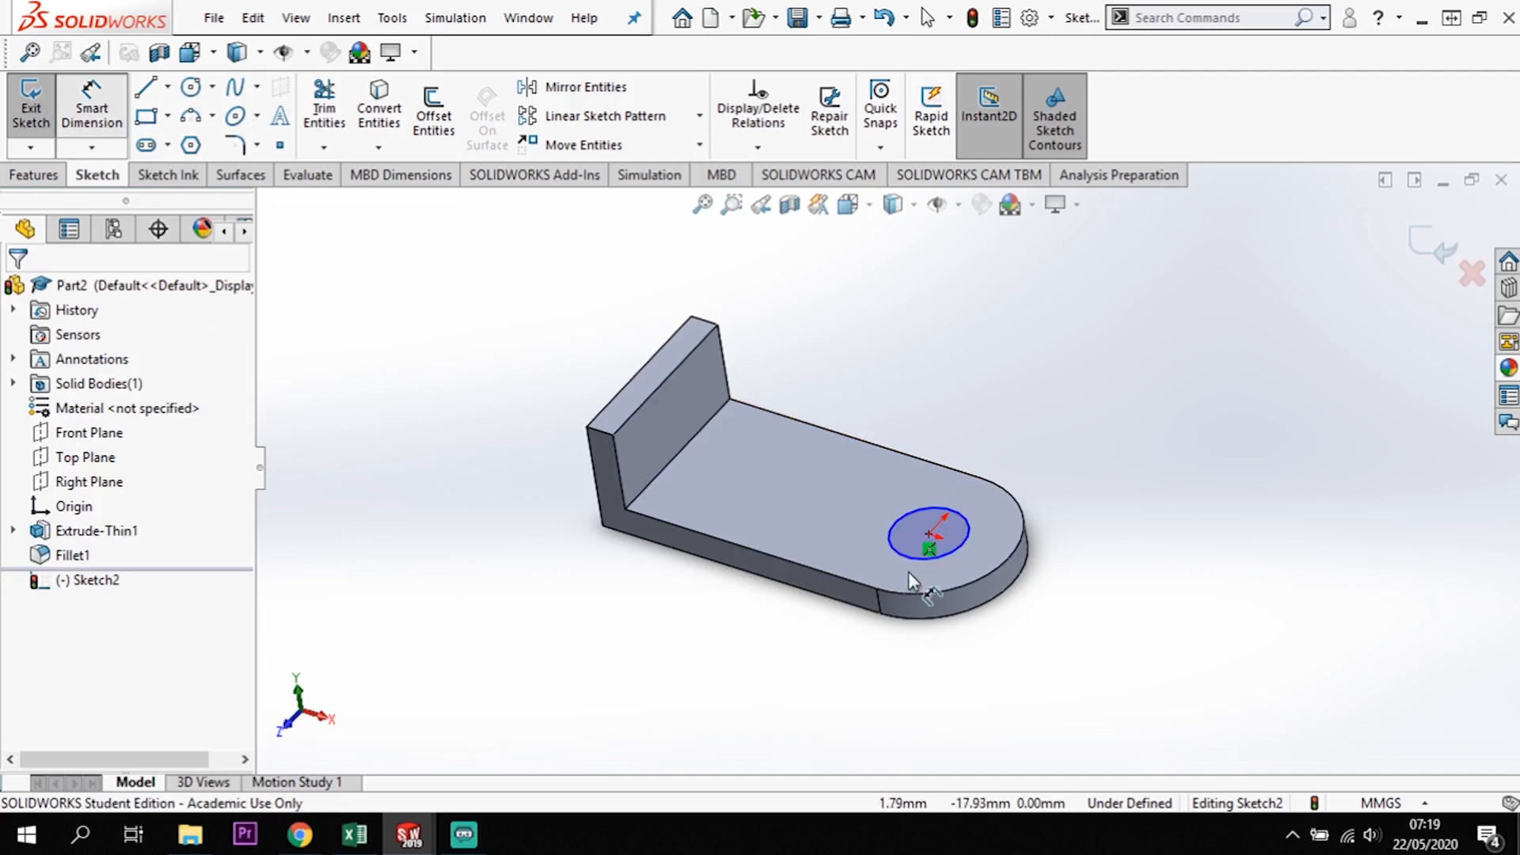
click(962, 549)
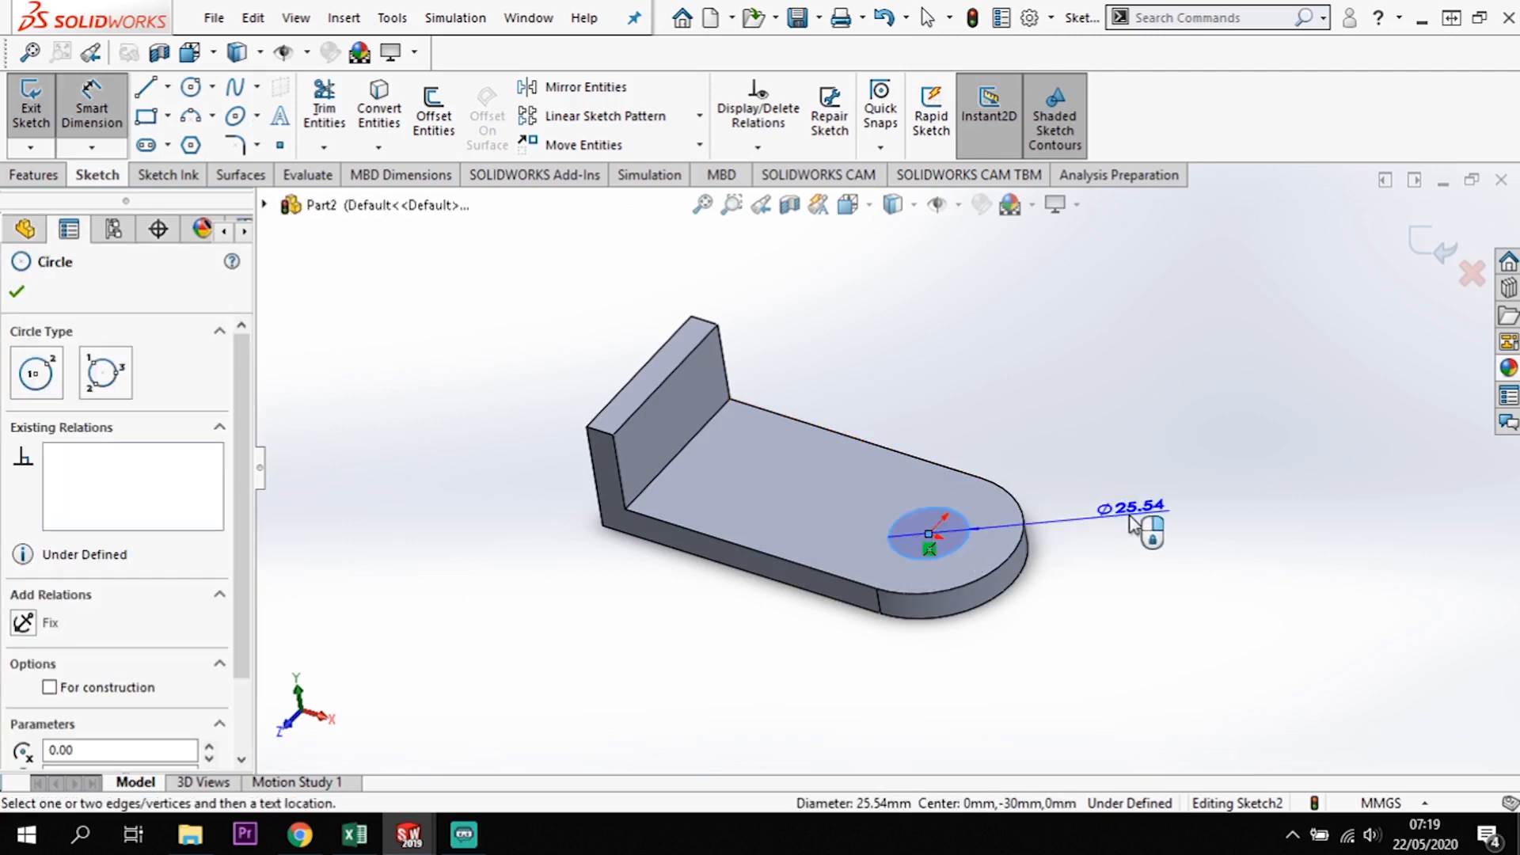
click(1134, 523)
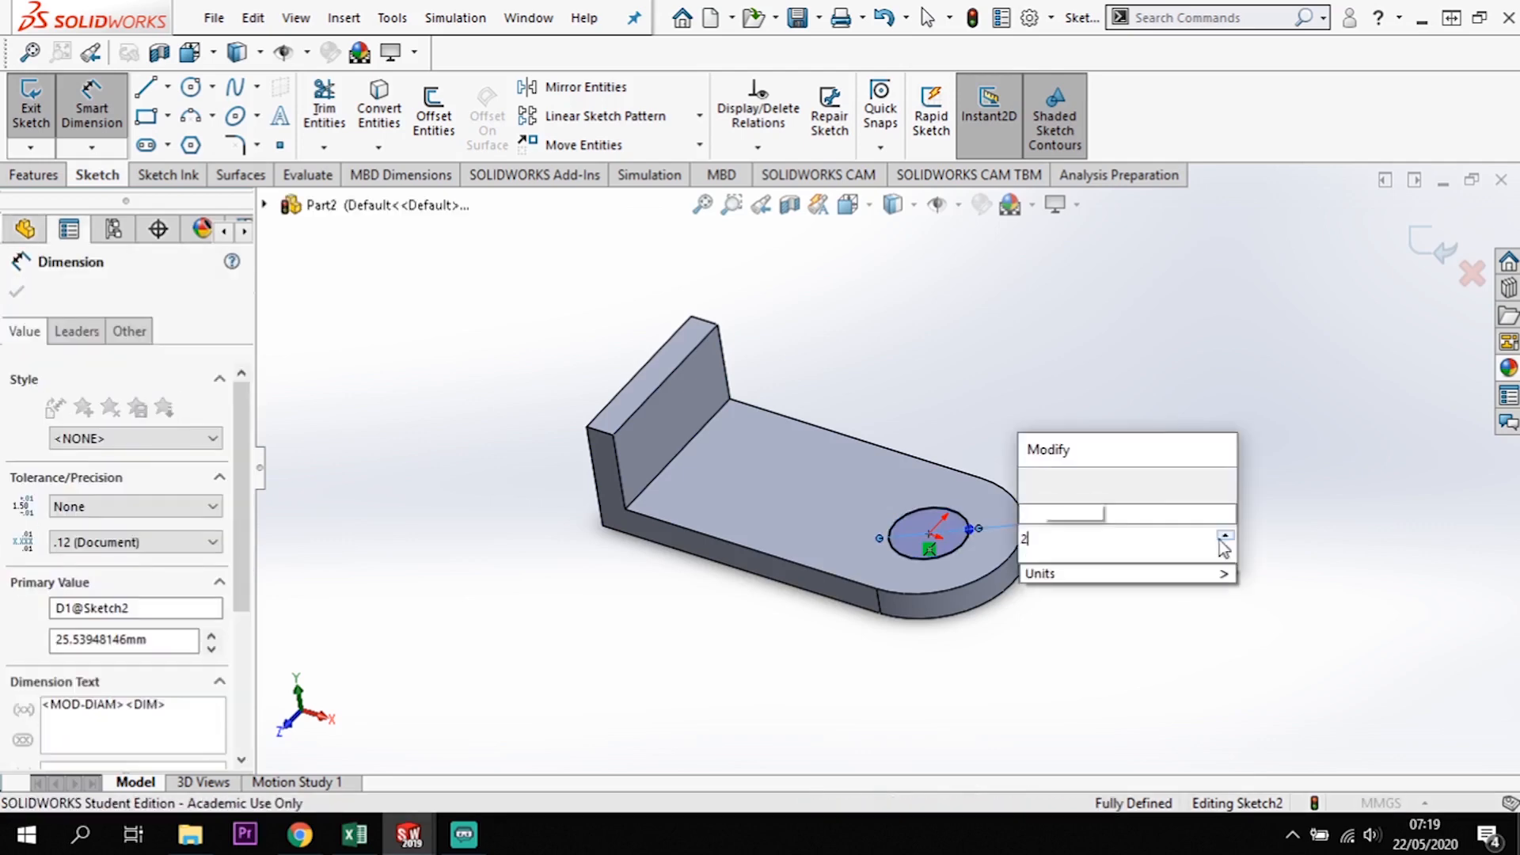
text(20)
key(Return)
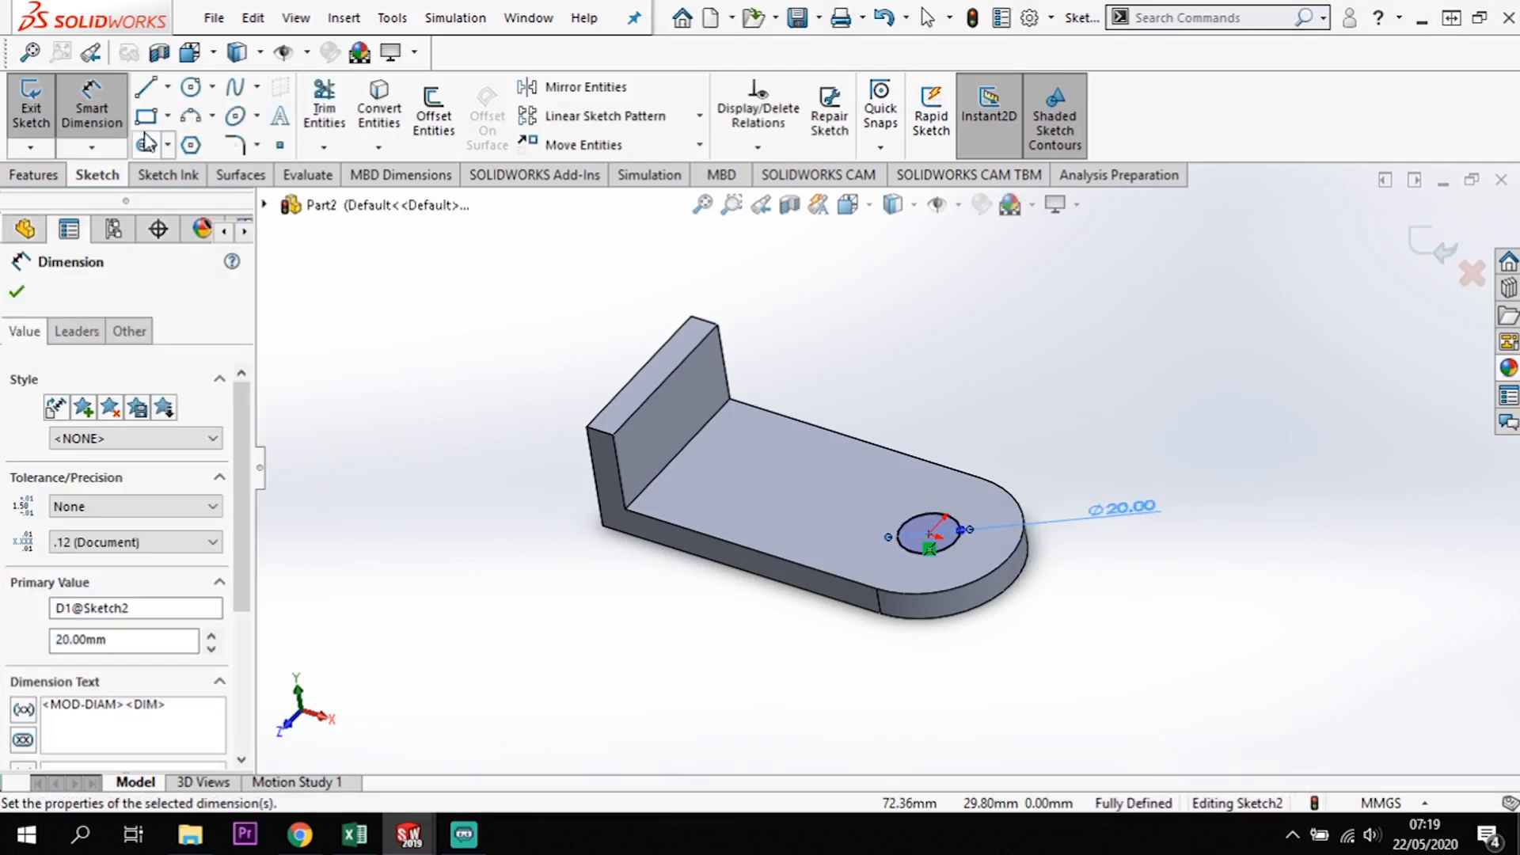
- Extrude the 20 mm circle 70 mm upward from the base plate as a blind boss merged with the part
middle_drag(842, 621, 939, 506)
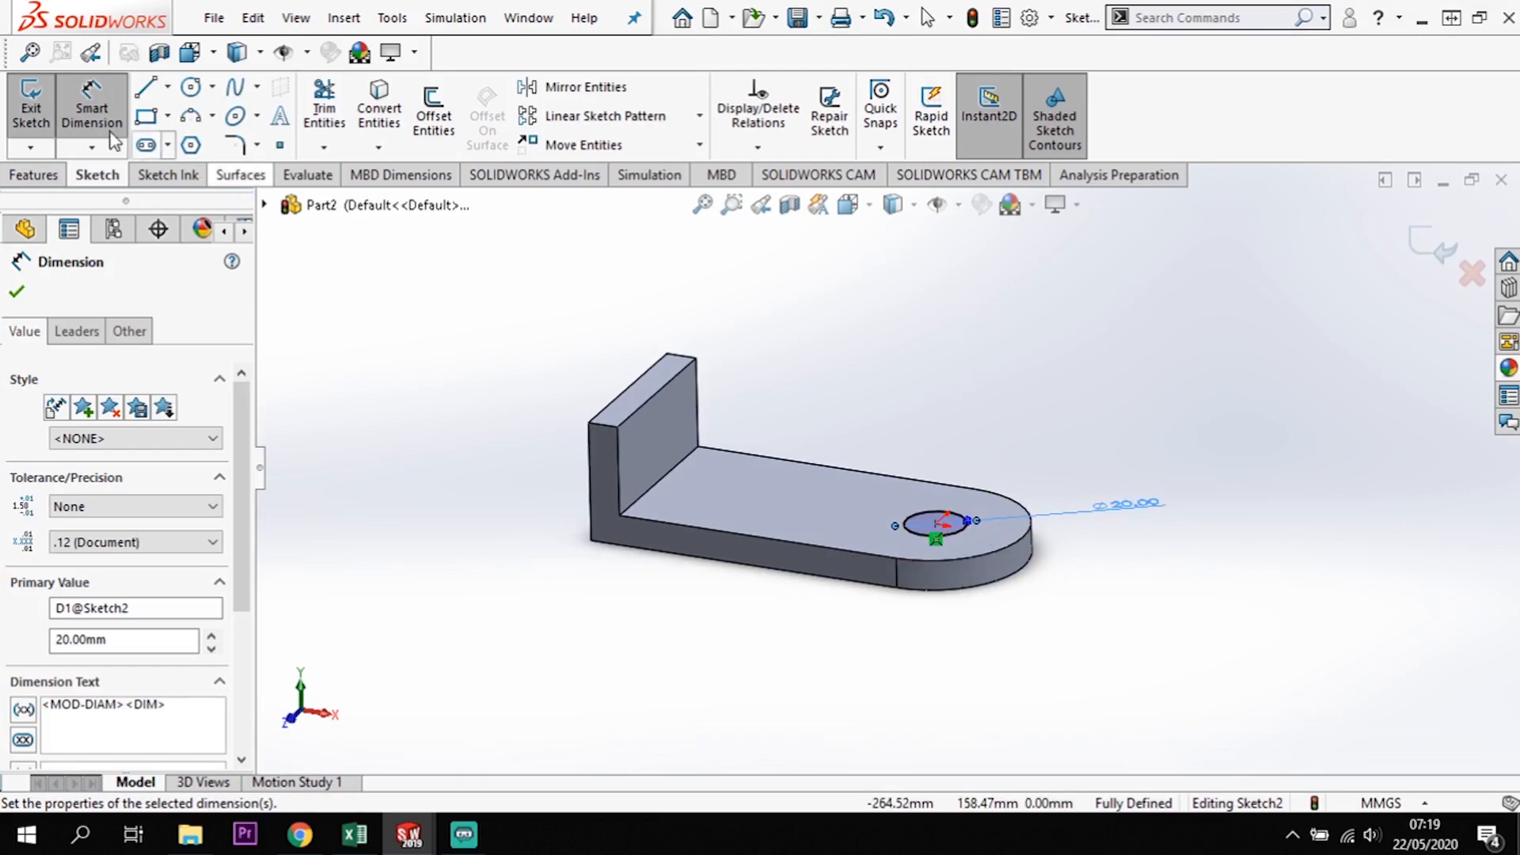
click(32, 177)
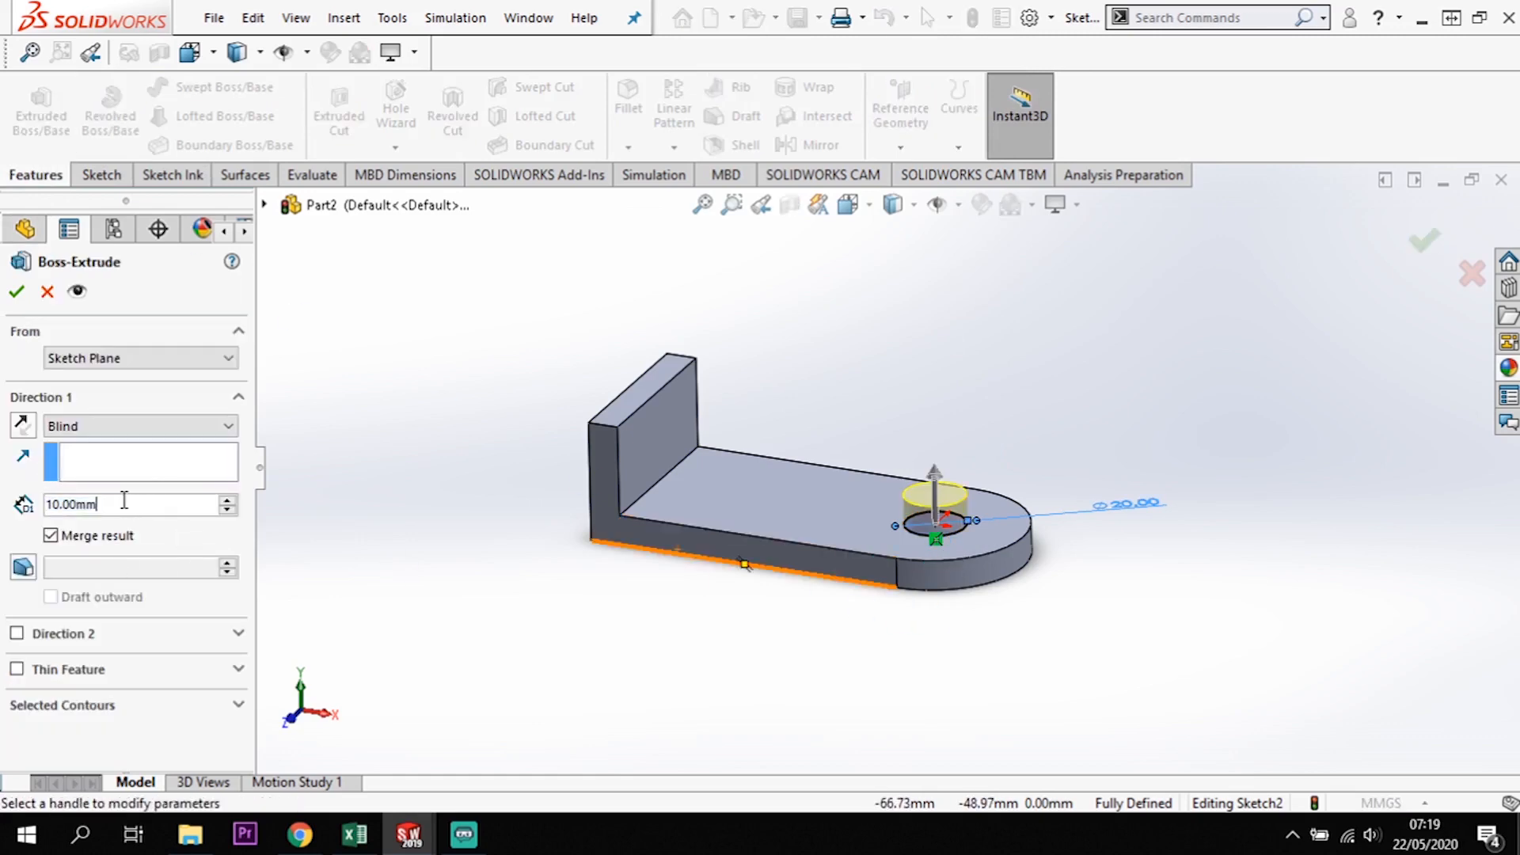
text(70)
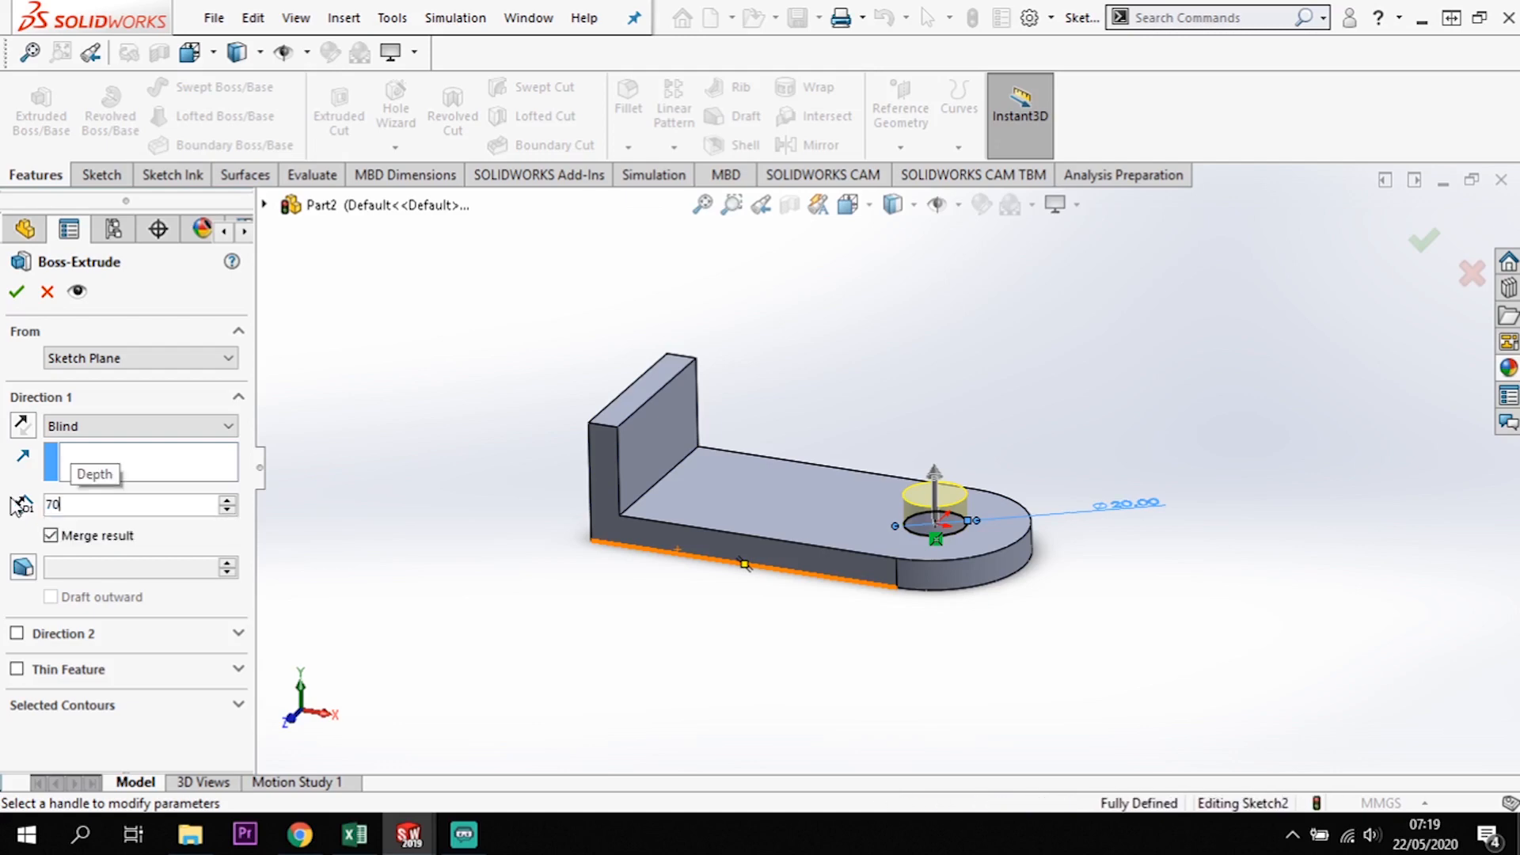
key(Return)
click(18, 291)
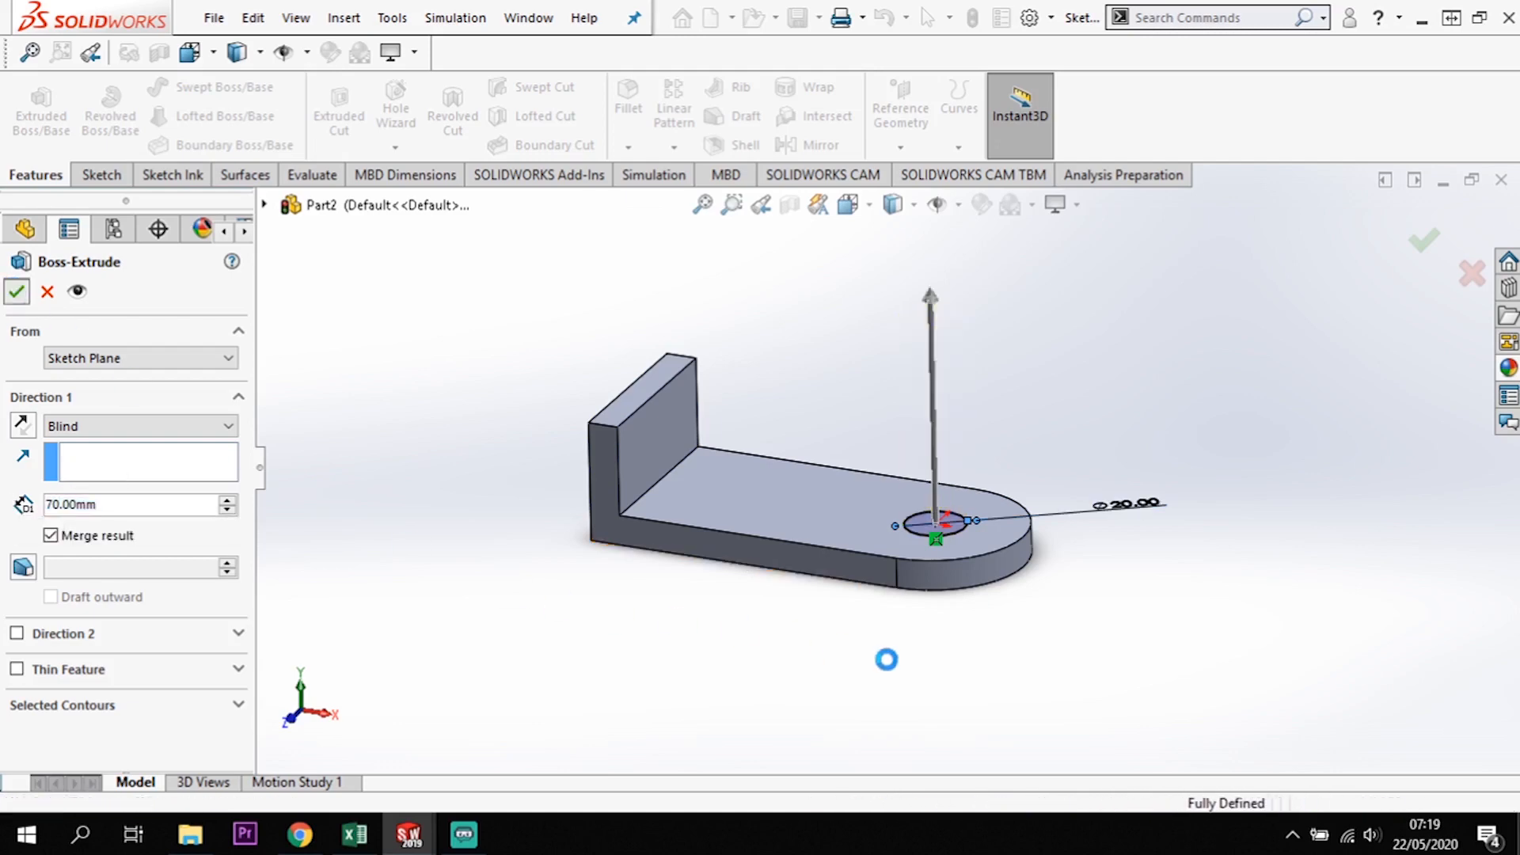
click(1171, 660)
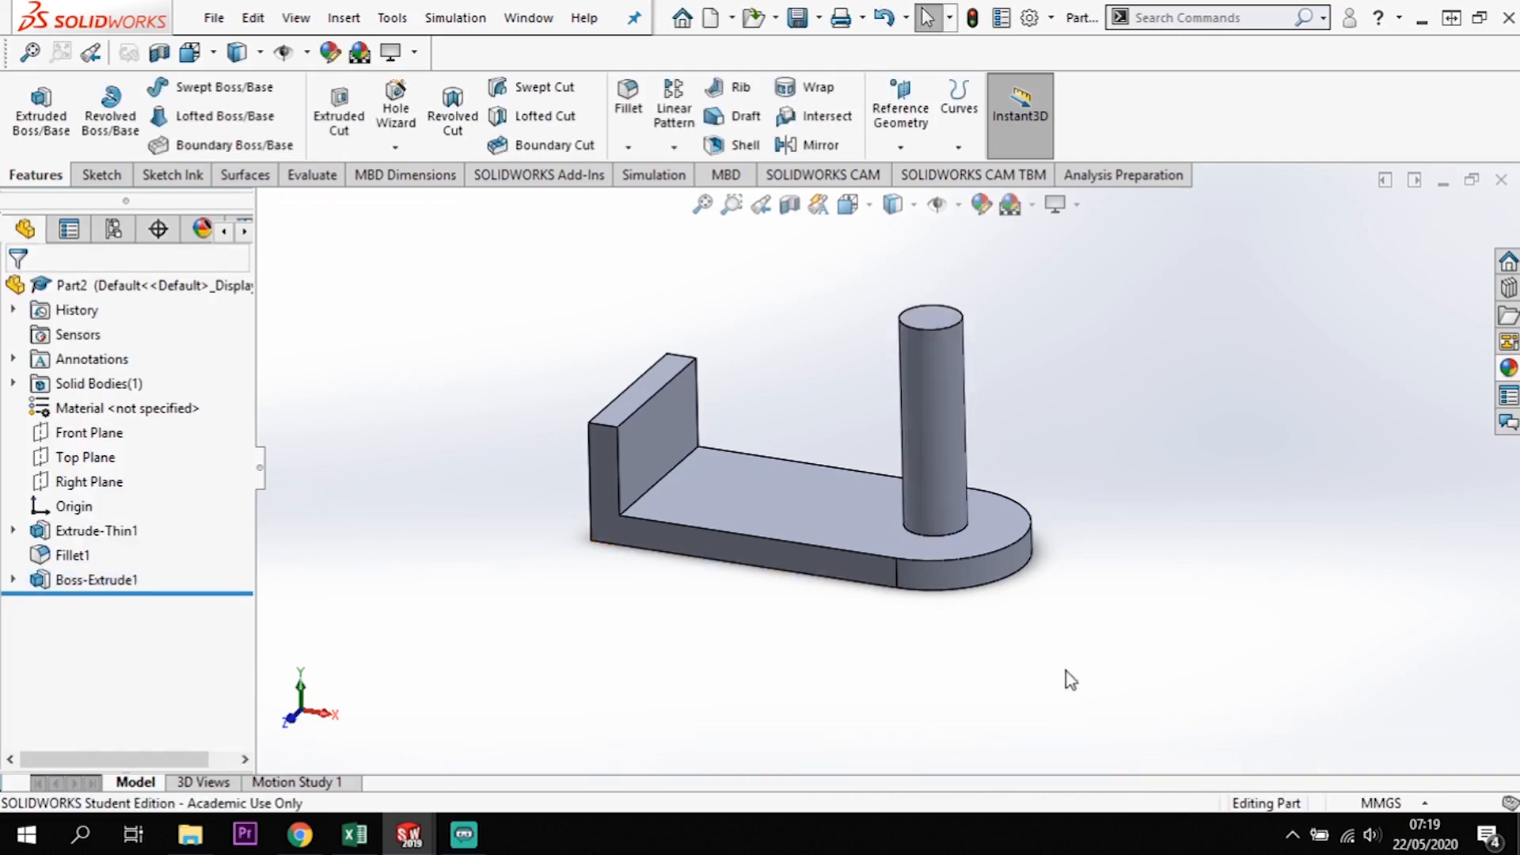
- Sketch a circle on the cylinder's top face, concentric with the cylinder and larger than its edge
scroll(1038, 366, down, 2)
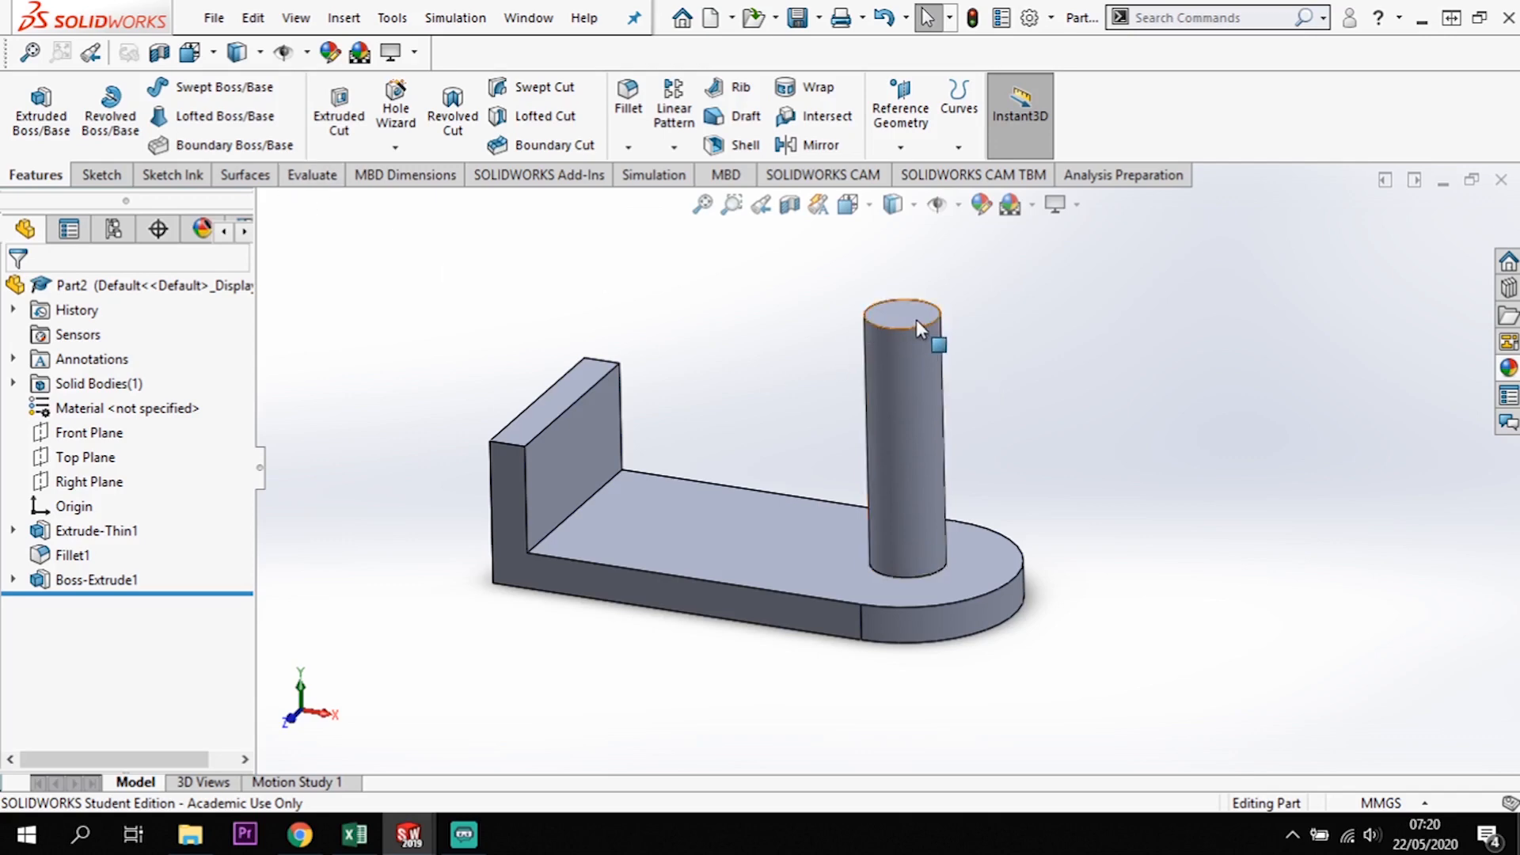
click(916, 321)
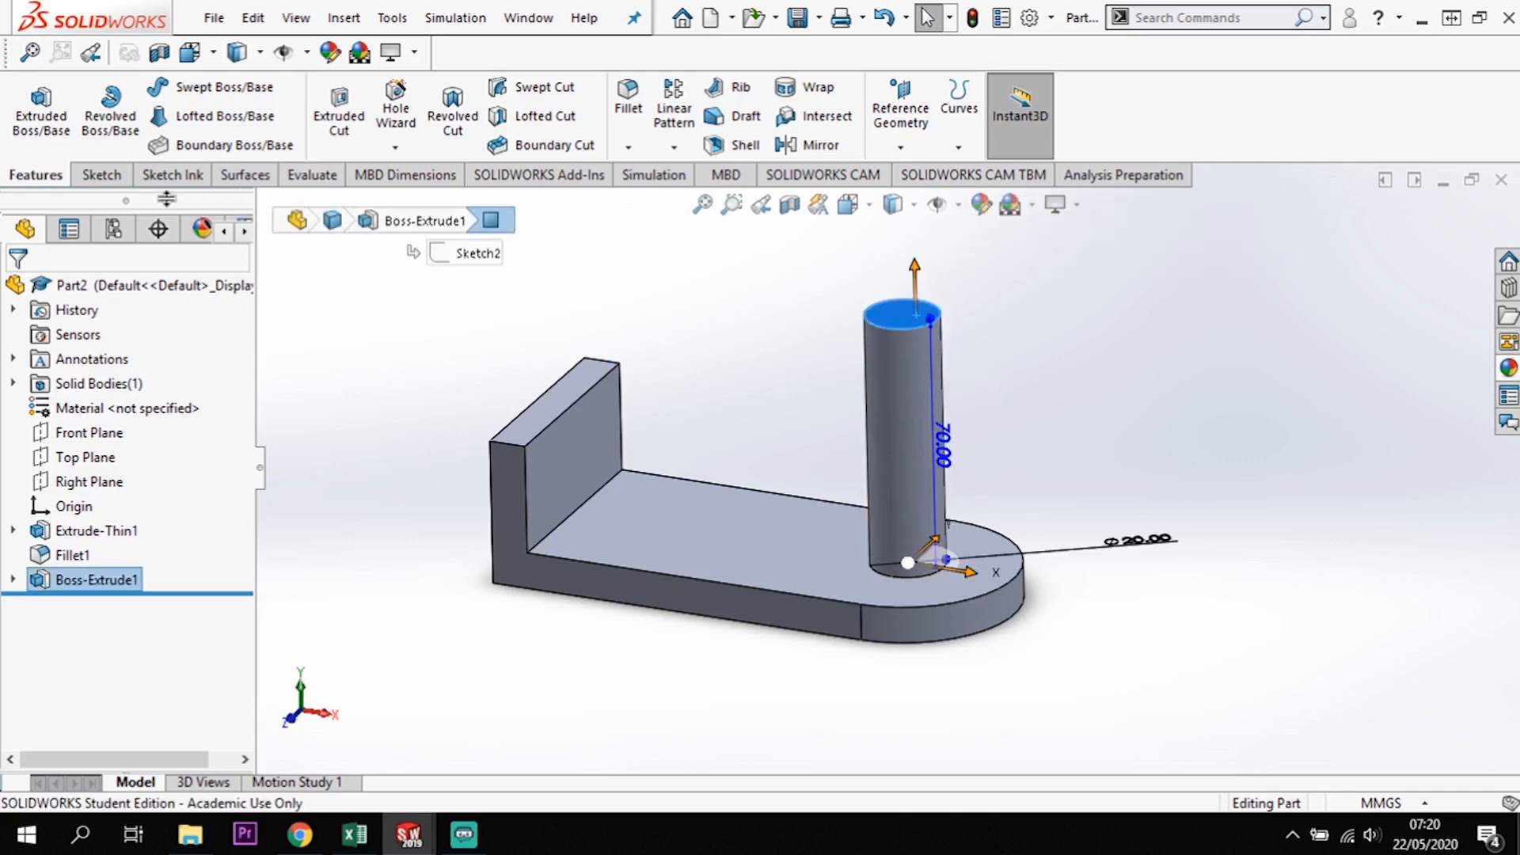
click(102, 174)
click(30, 99)
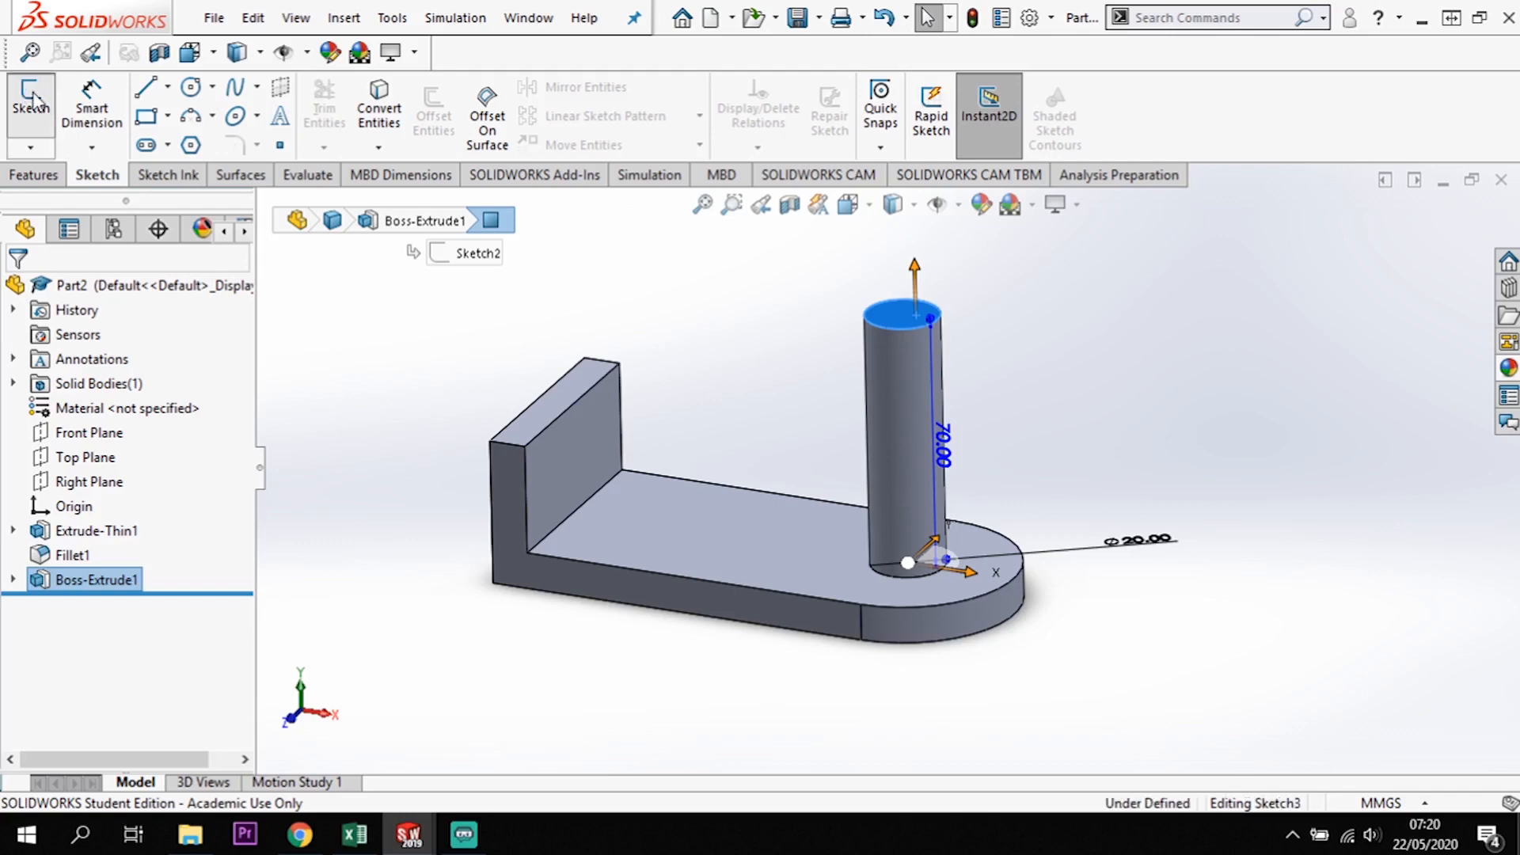
click(902, 314)
click(966, 309)
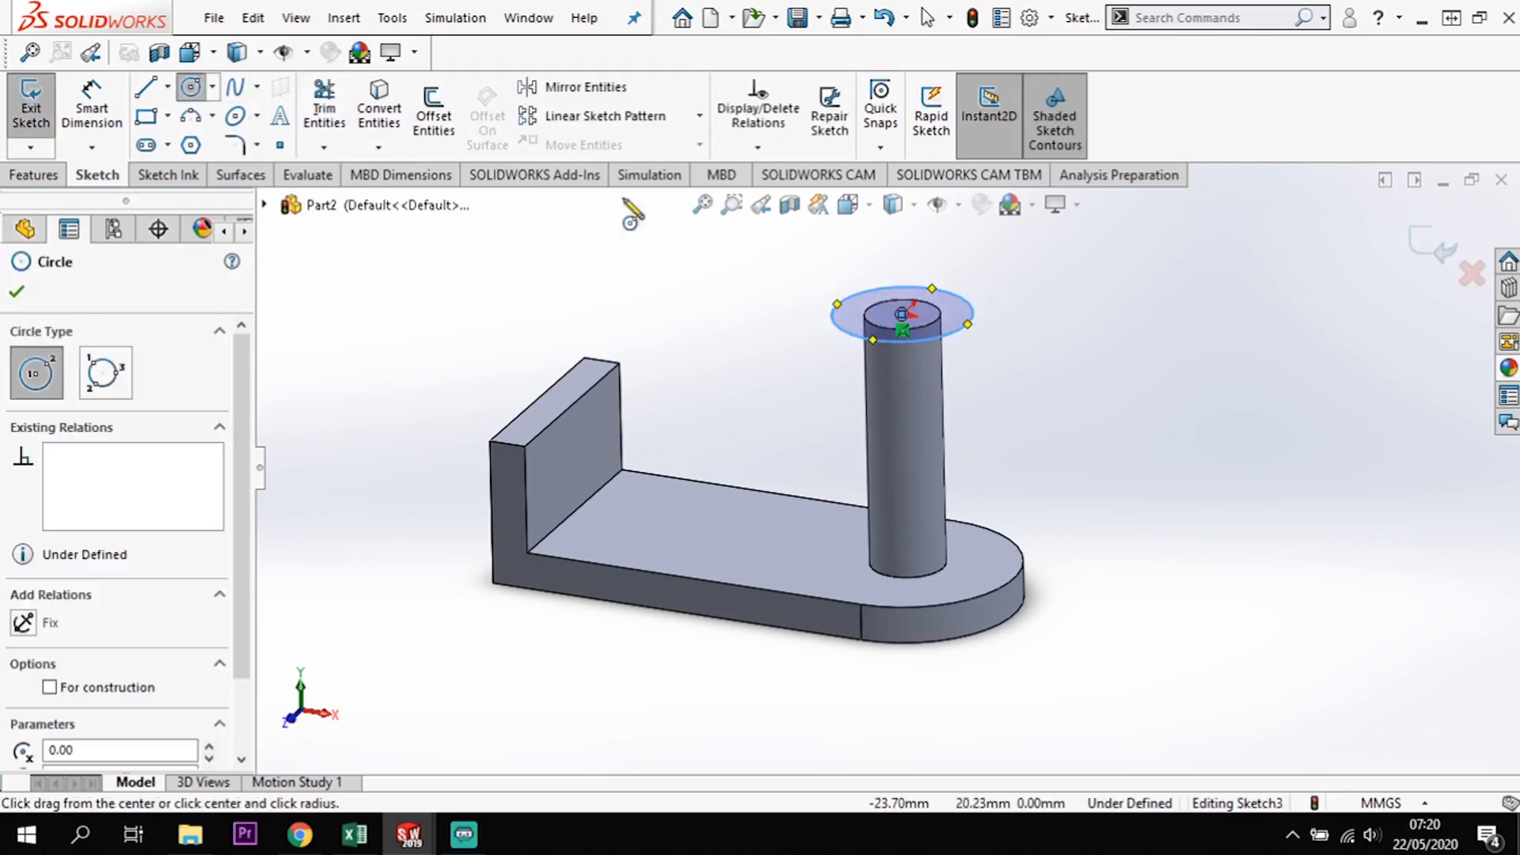
- Dimension the circle on top of the cylinder to a diameter of 30 mm
click(92, 106)
click(979, 312)
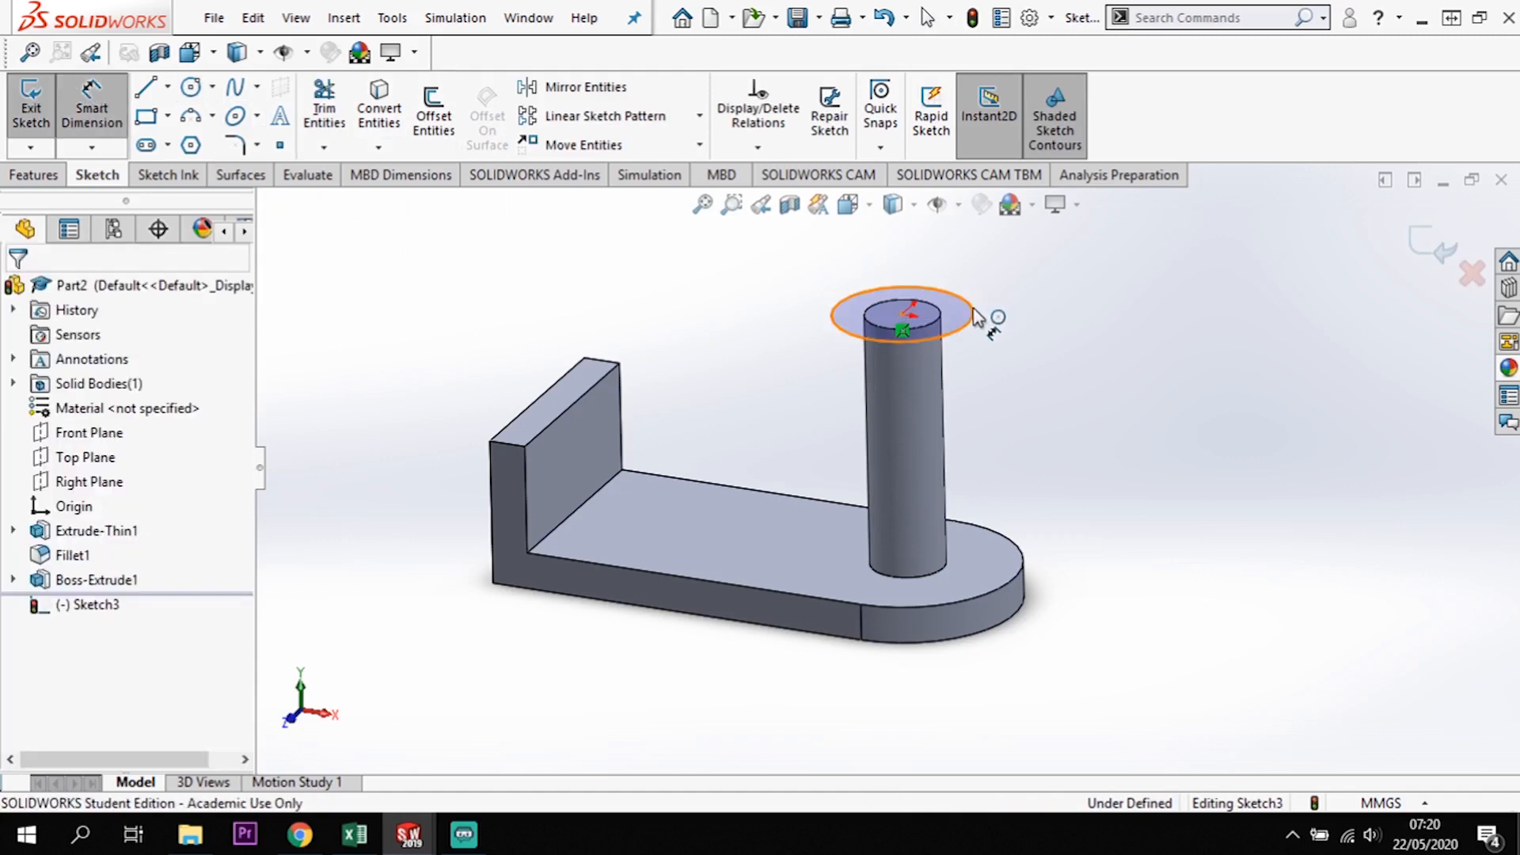
click(1029, 358)
text(30)
key(Return)
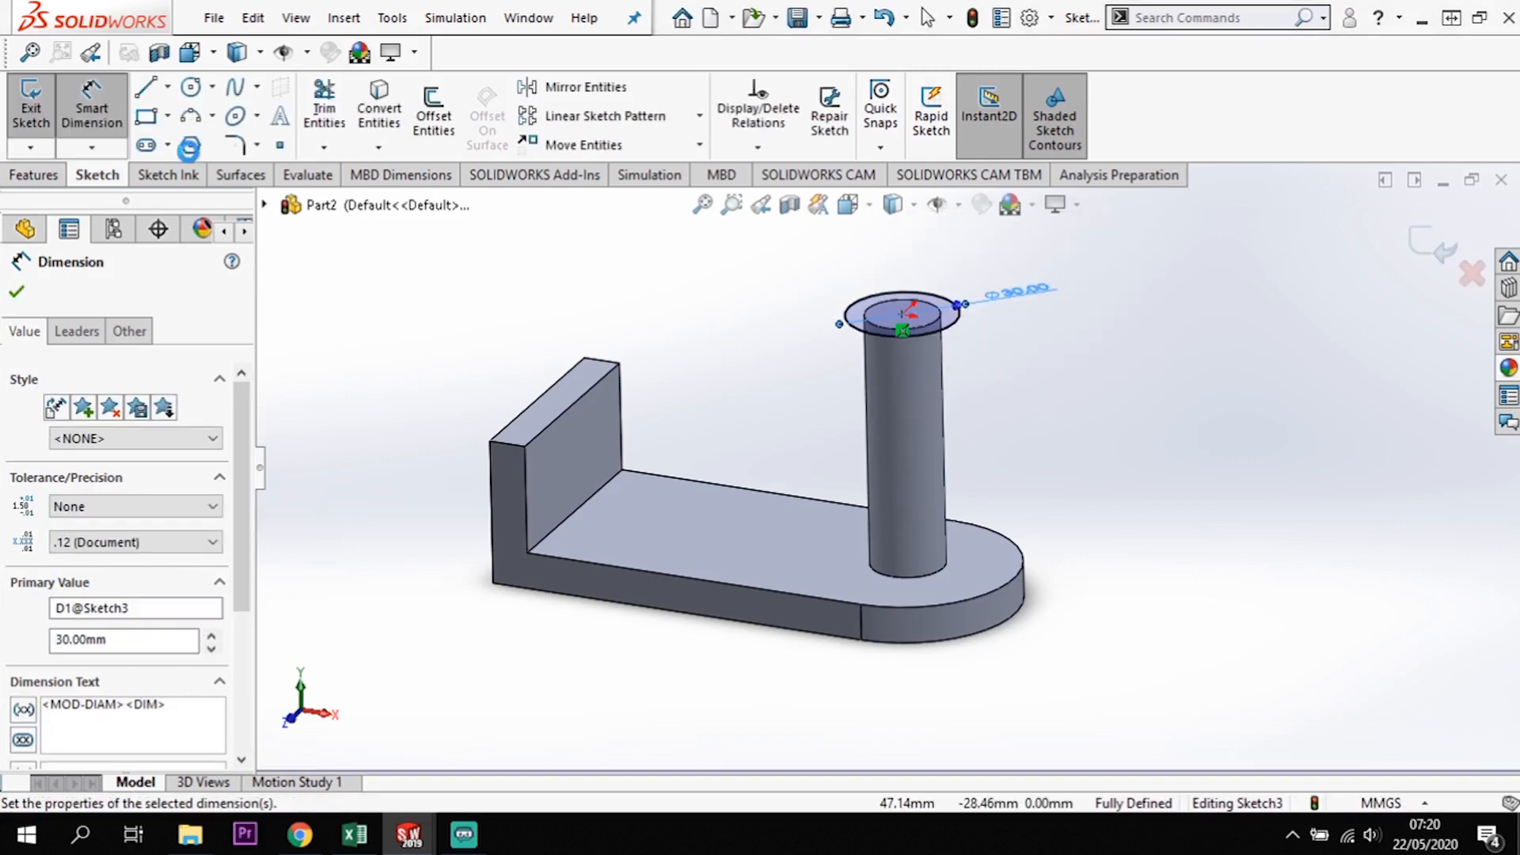
- Extrude the 30 mm circle 10 mm downward along the post as a blind boss merged with the part
click(34, 174)
click(41, 115)
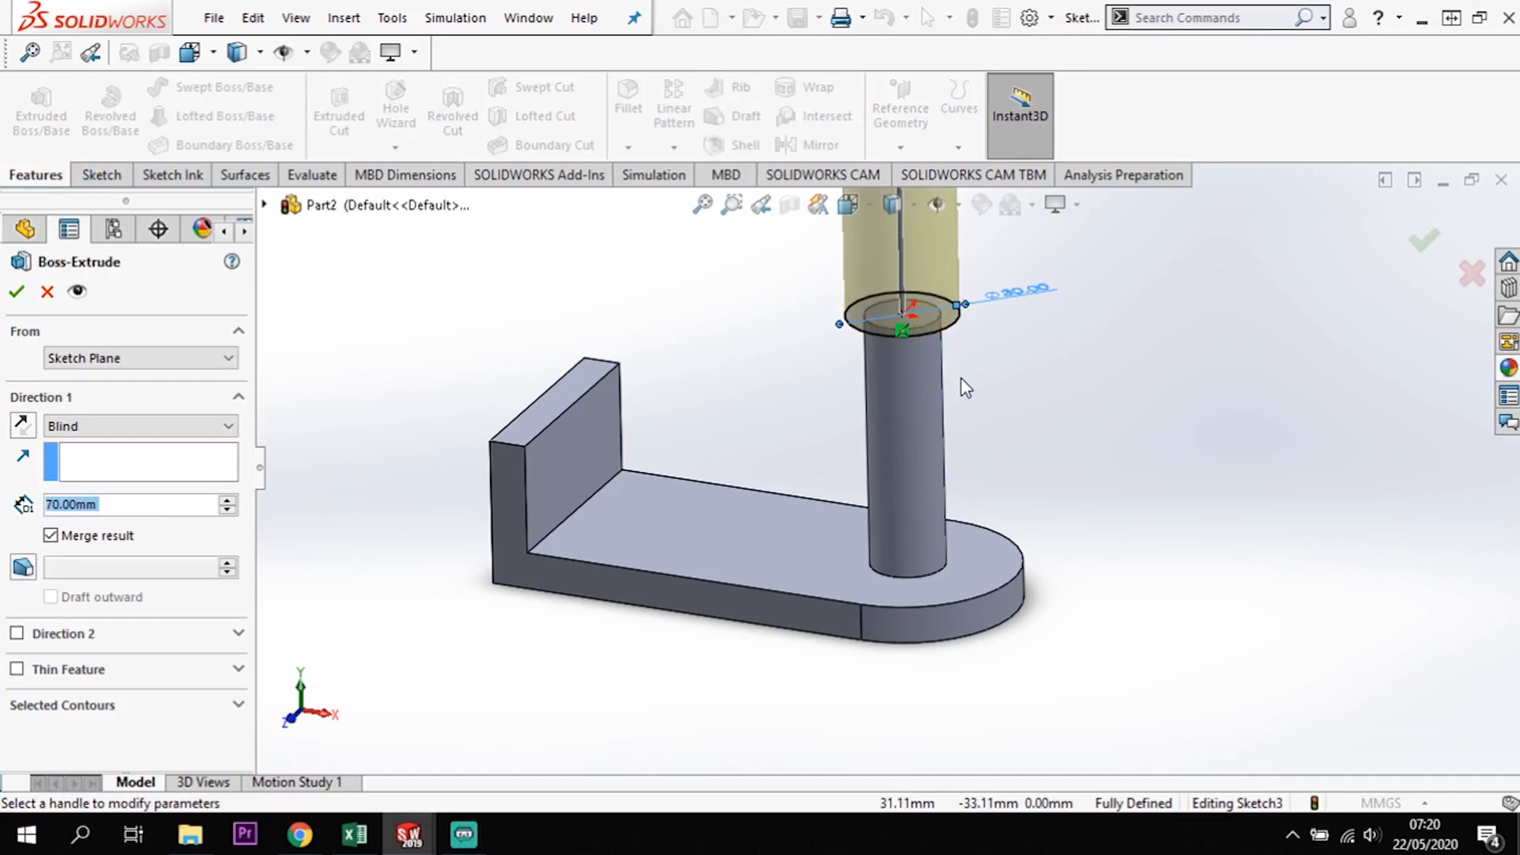
scroll(961, 379, up, 2)
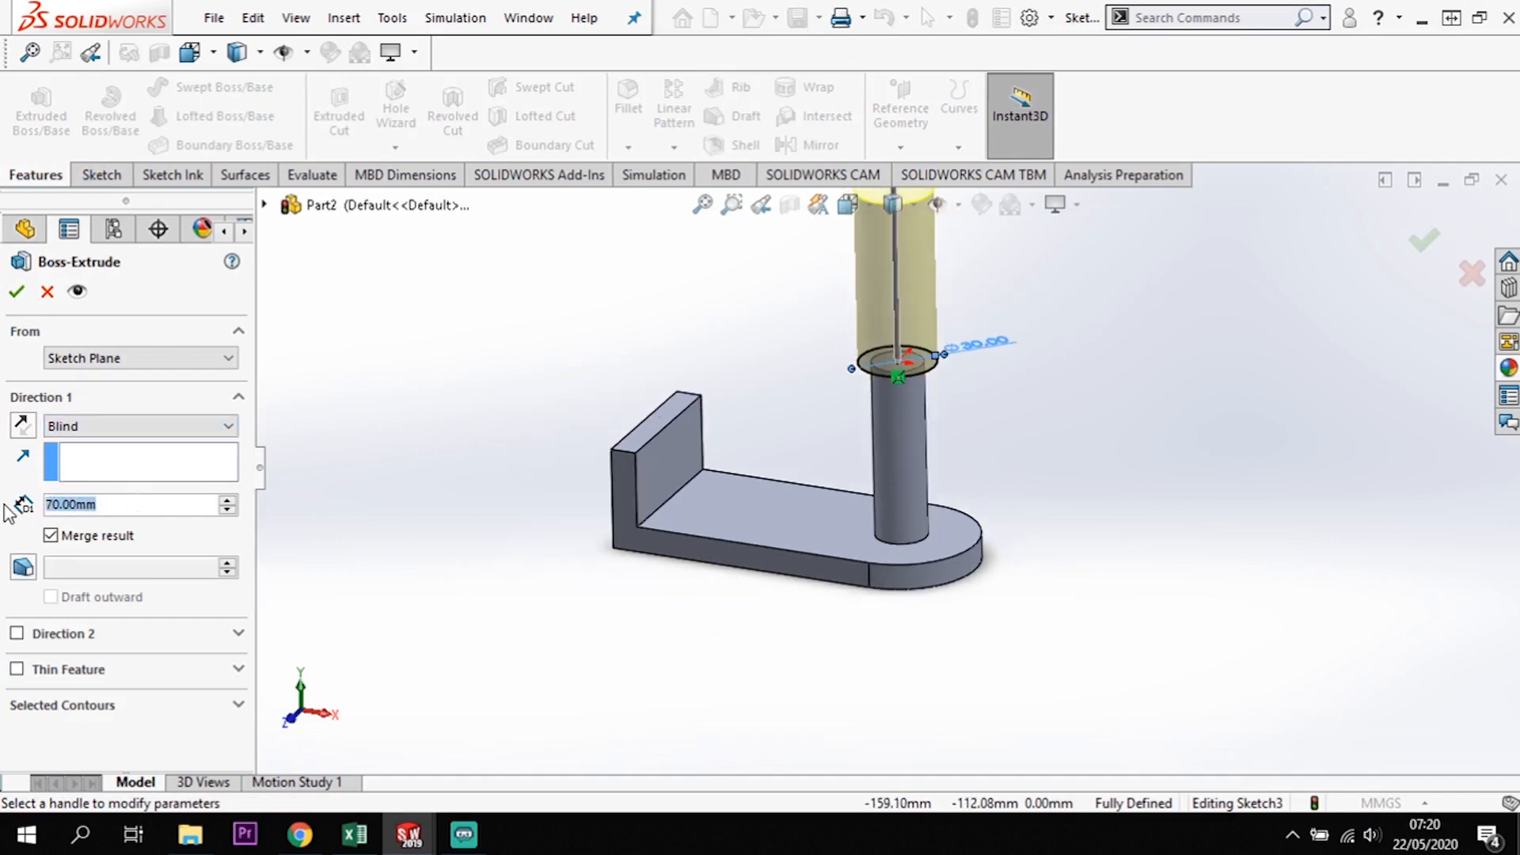
text(10)
key(Return)
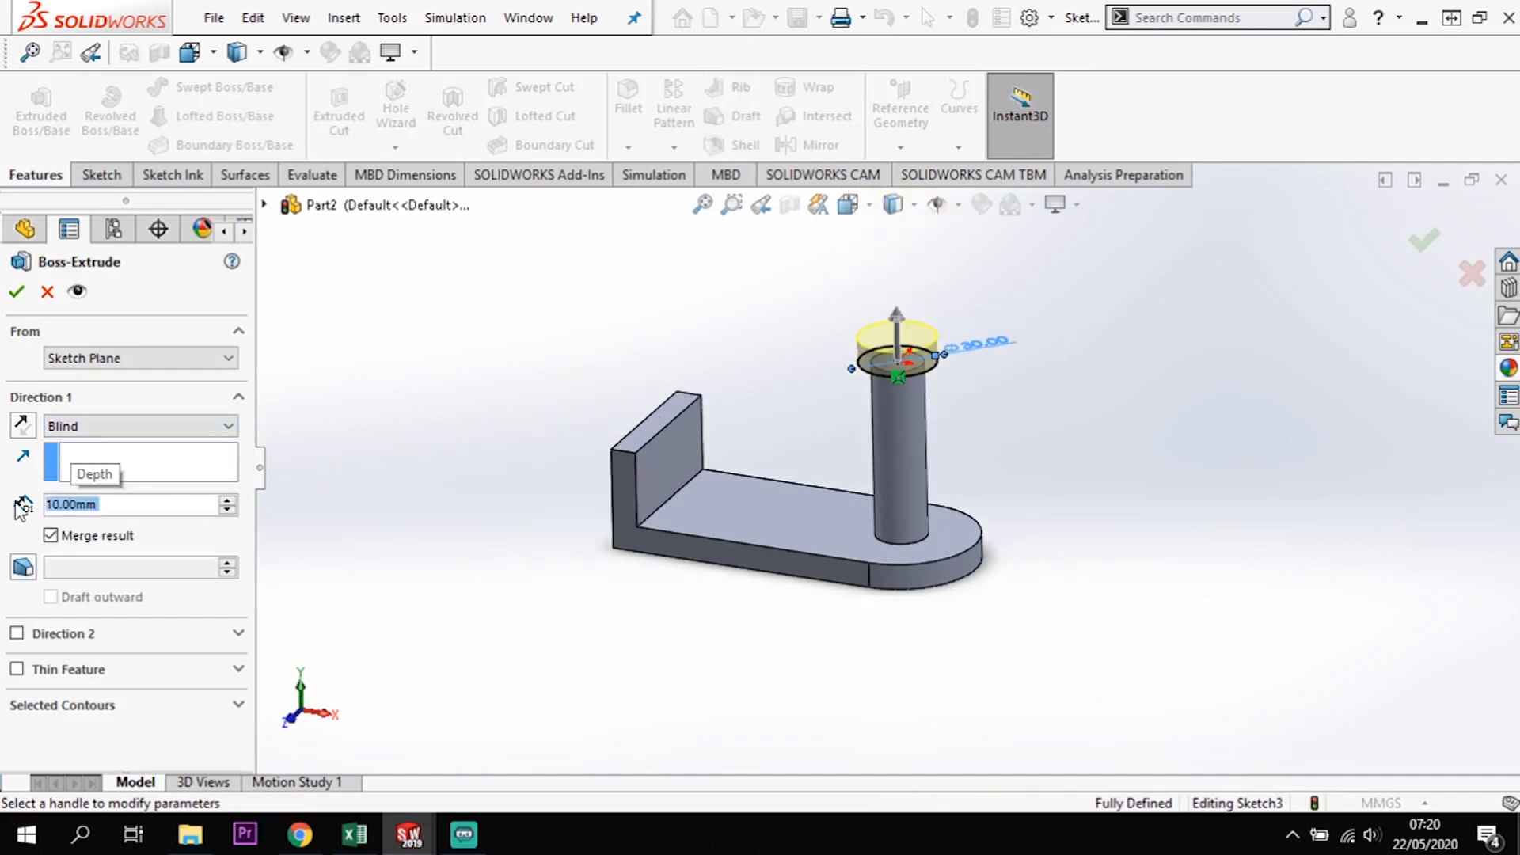
click(27, 428)
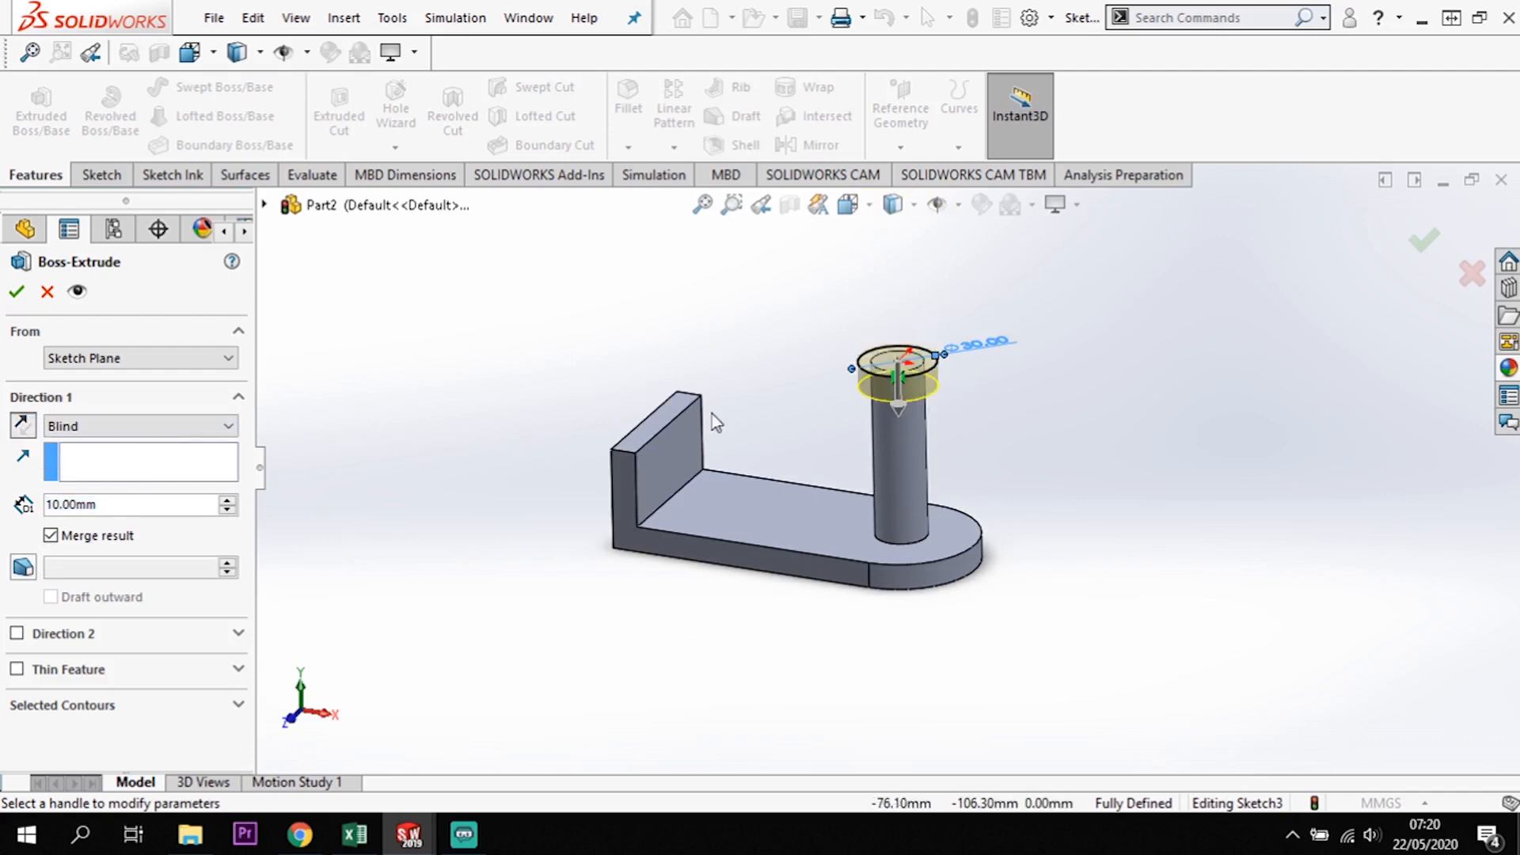
click(16, 292)
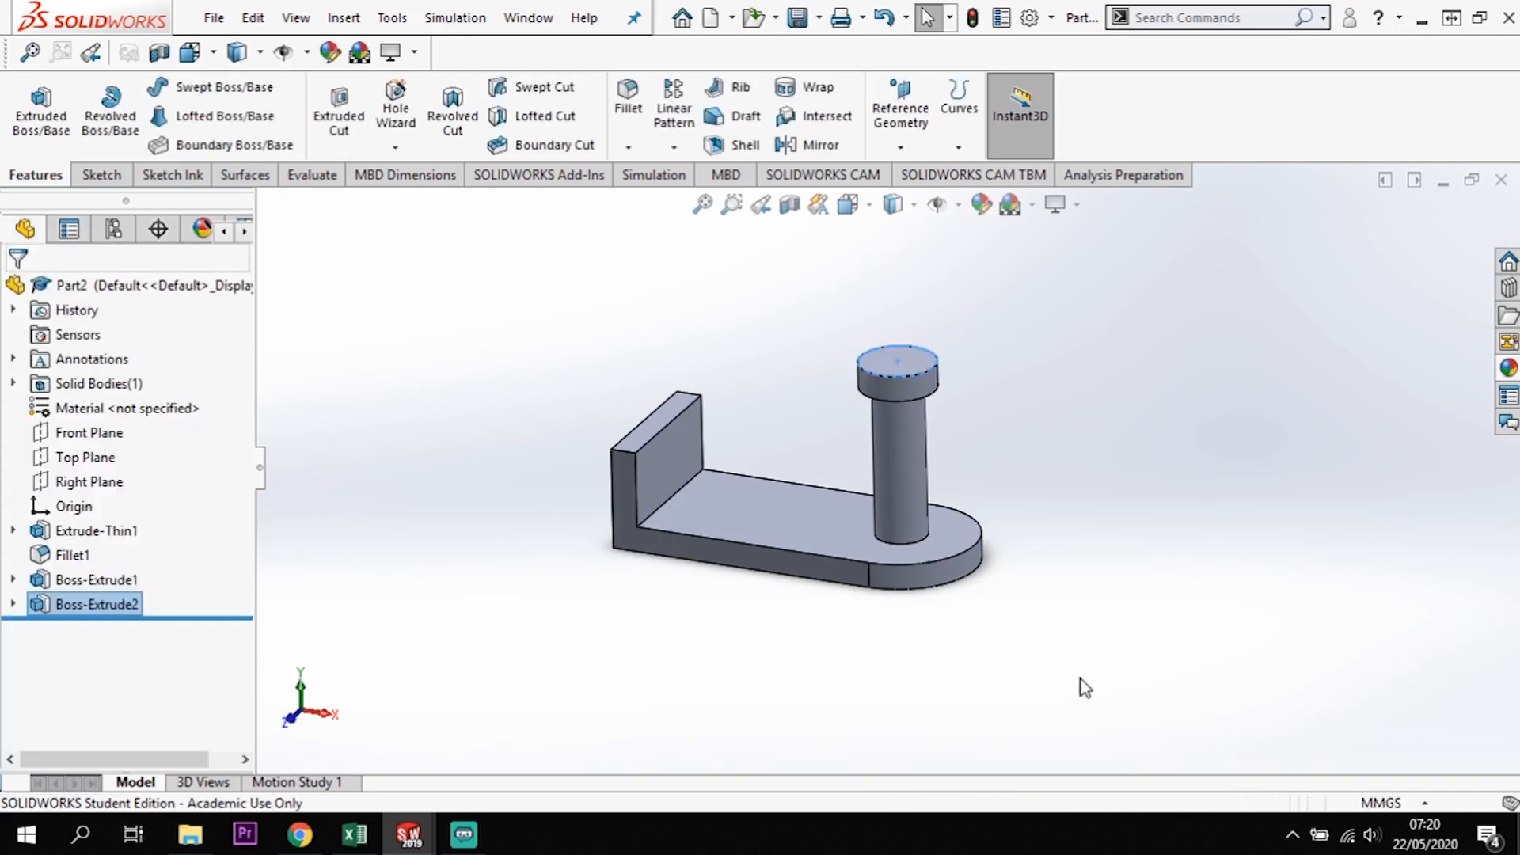
- Orient the model to the Top view and open a new sketch on the top face of the upright end wall
key(space)
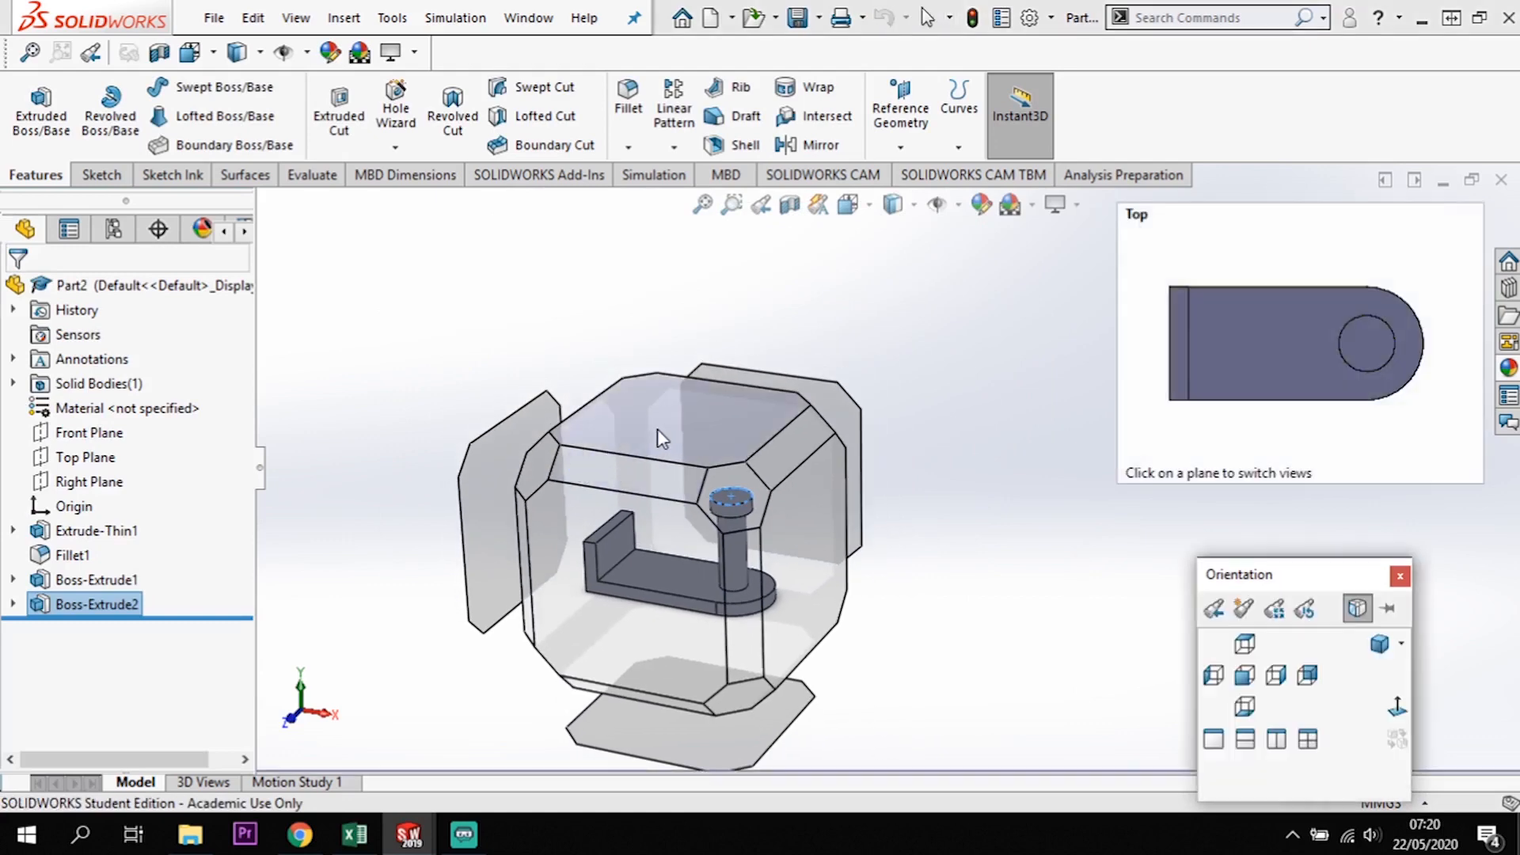
click(671, 455)
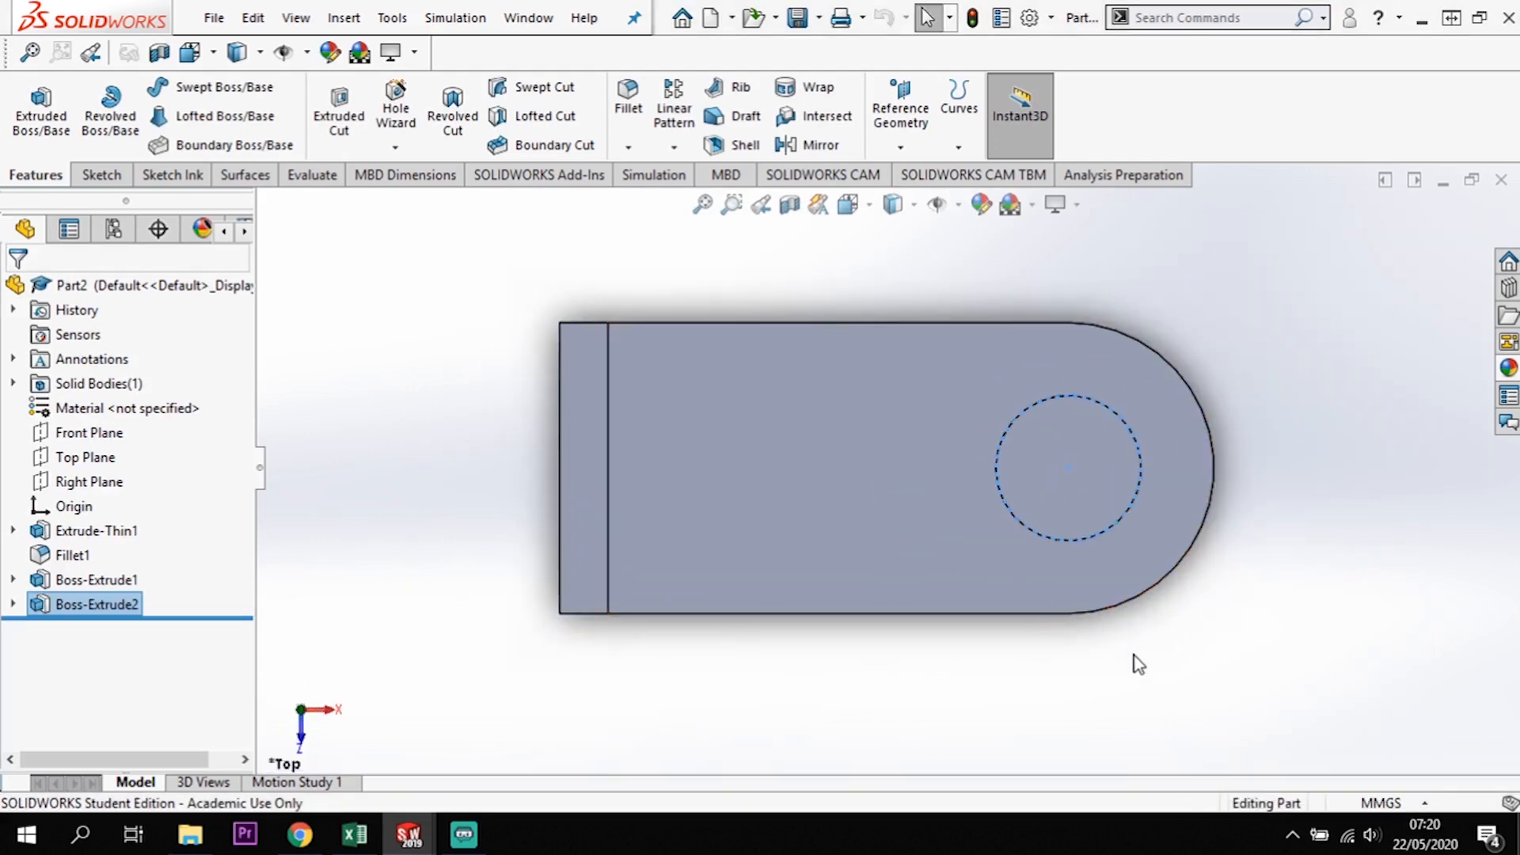
key(space)
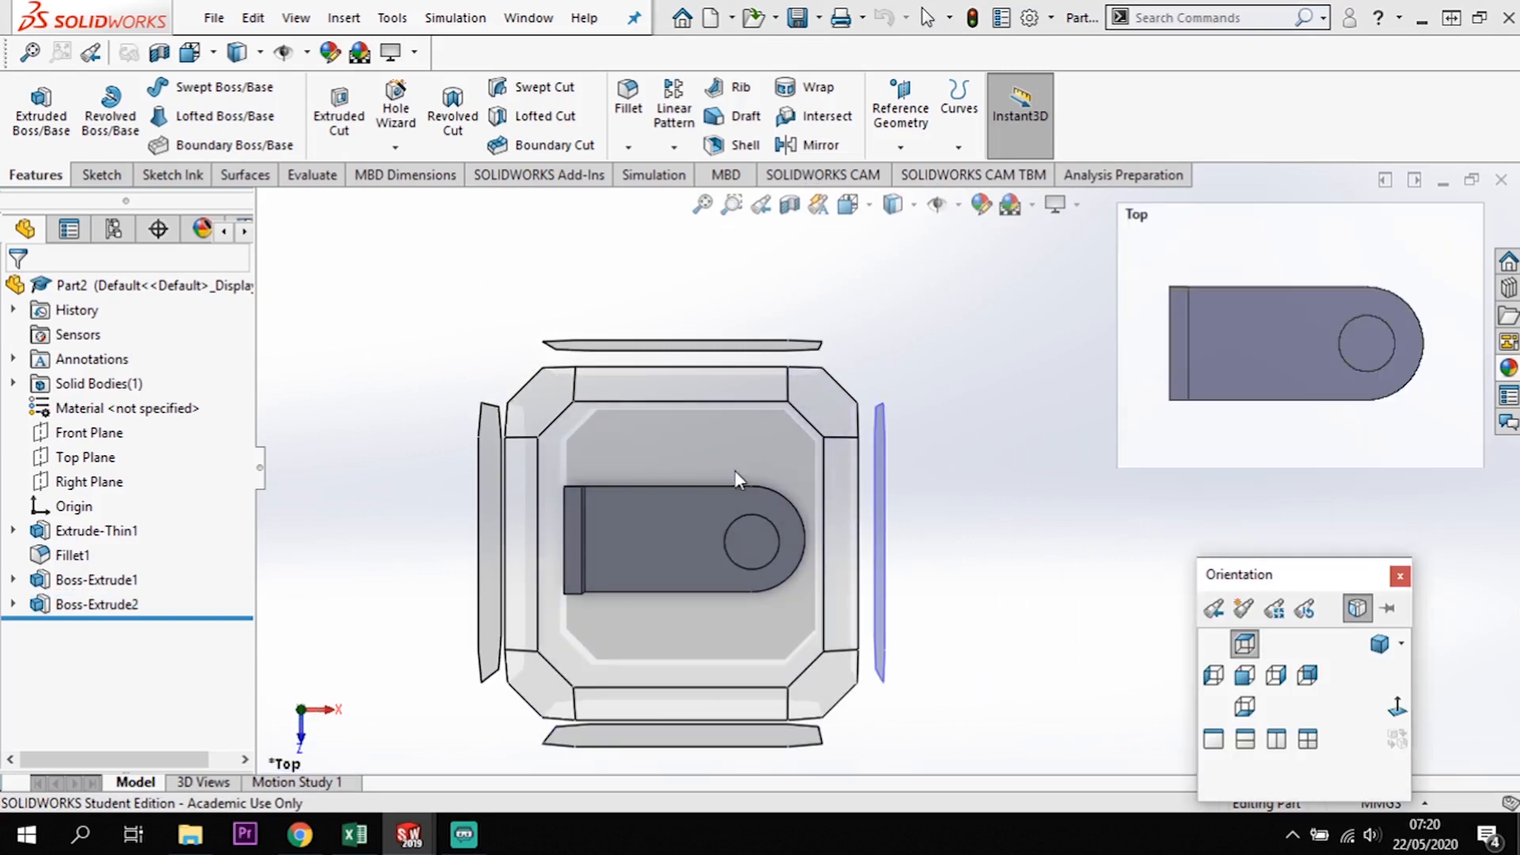
click(745, 476)
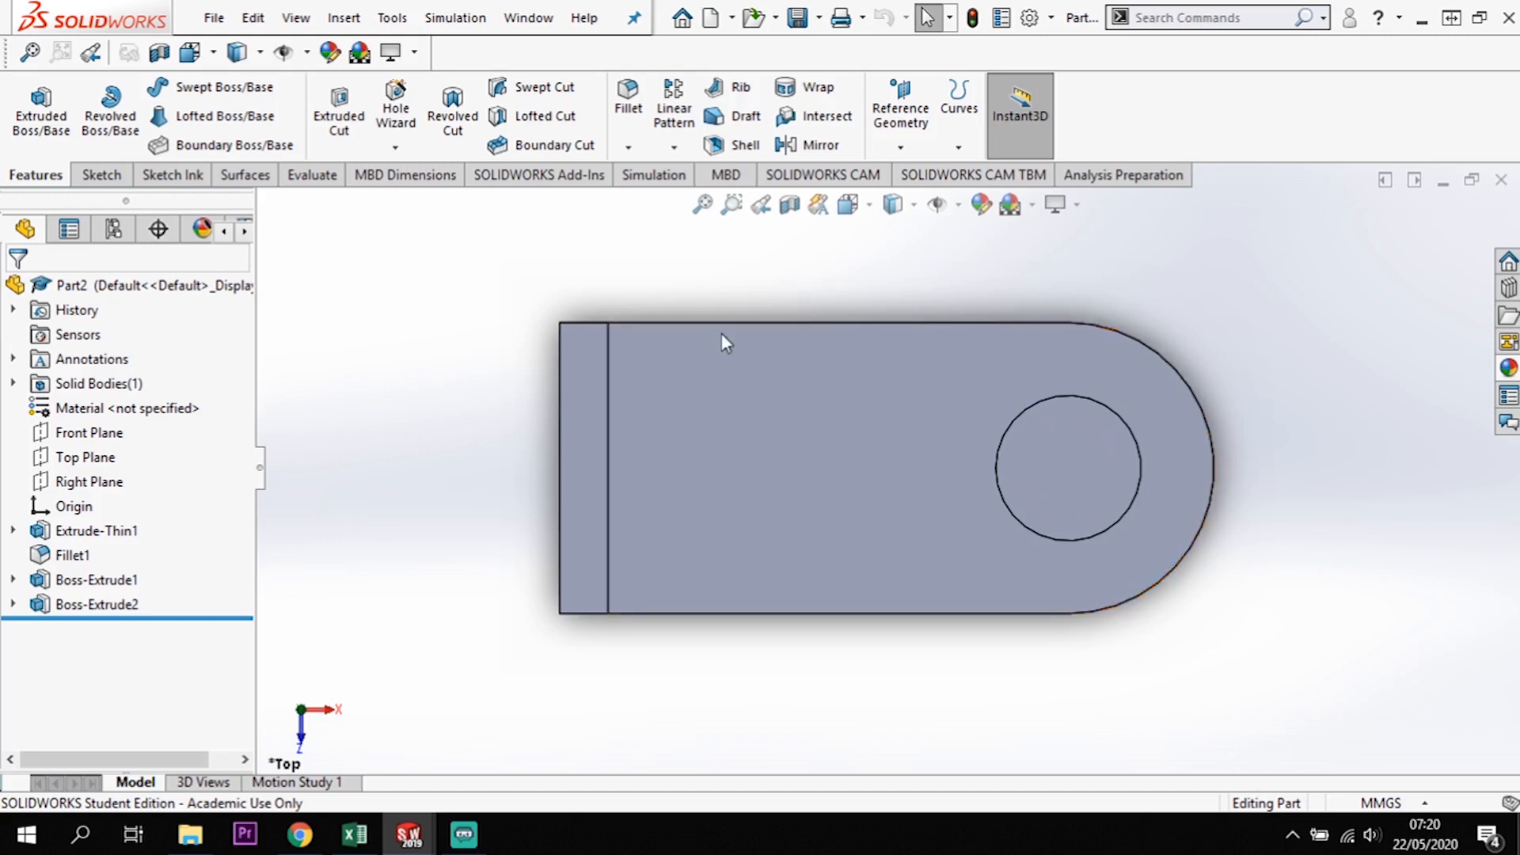
scroll(1222, 307, up, 2)
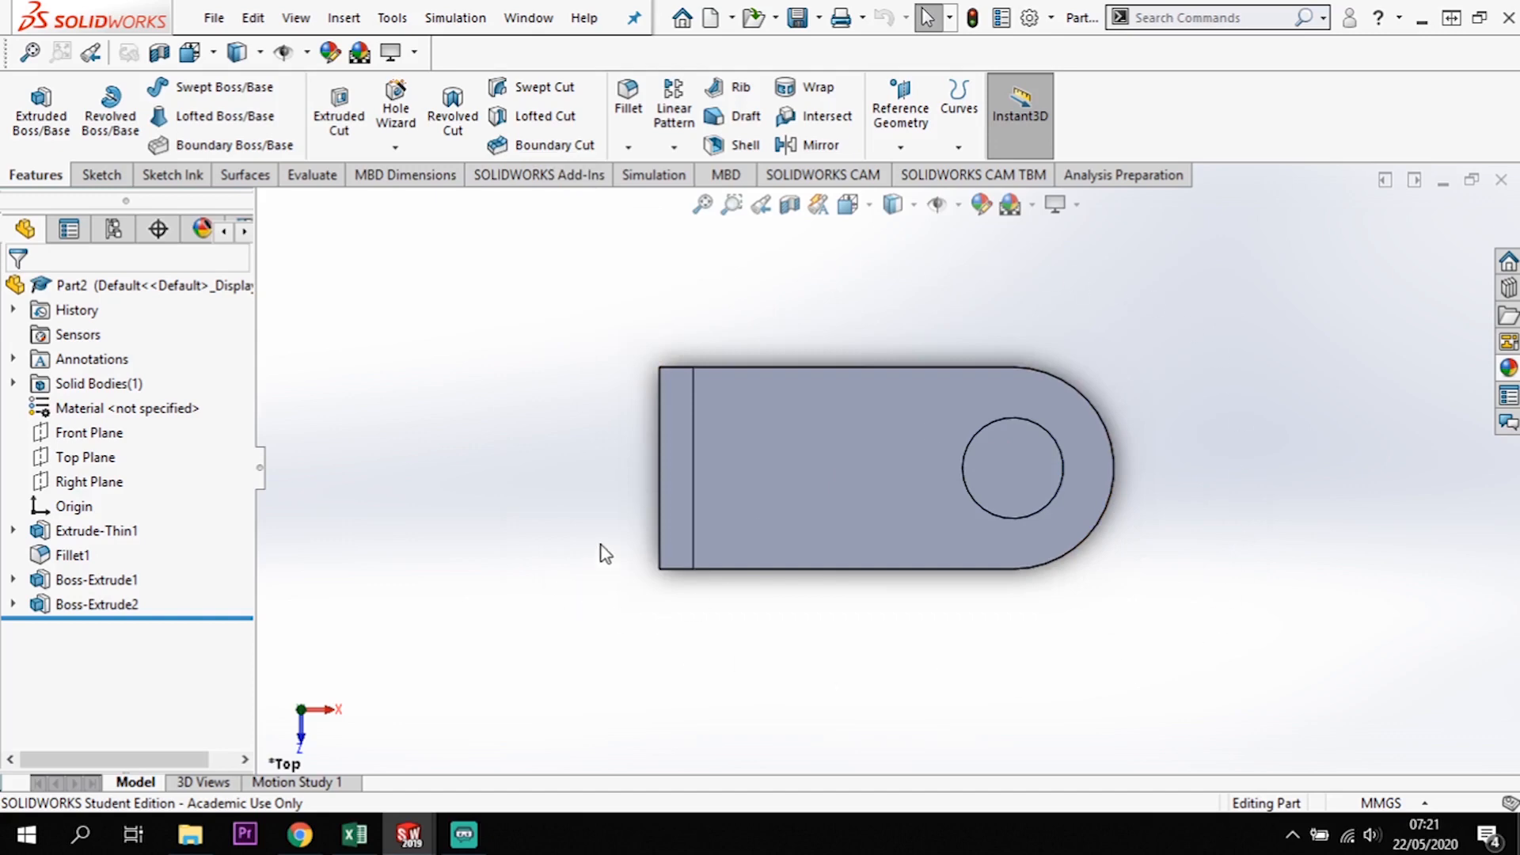
click(670, 442)
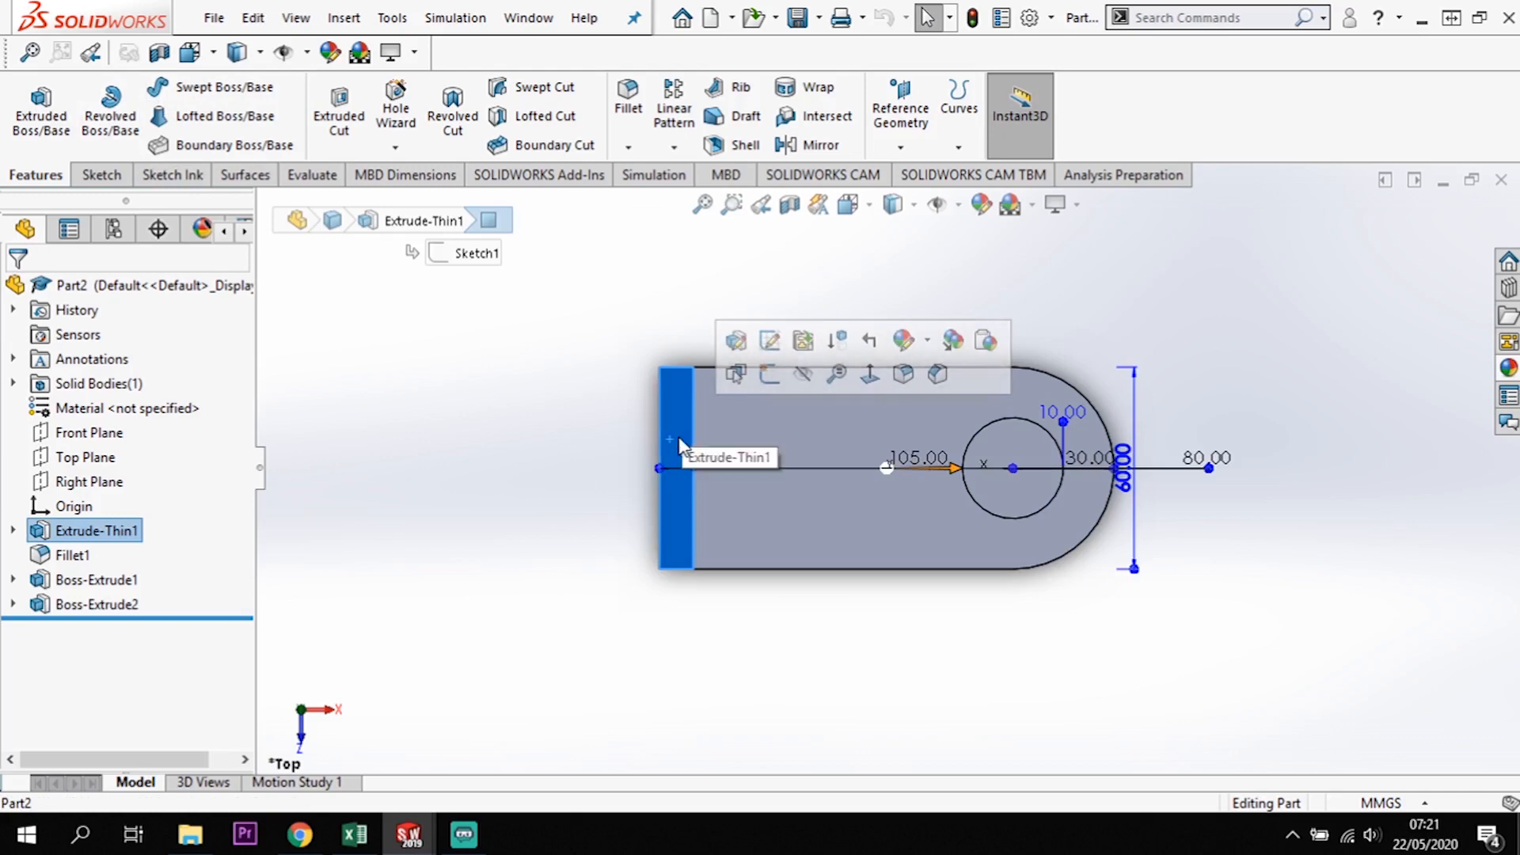
click(768, 375)
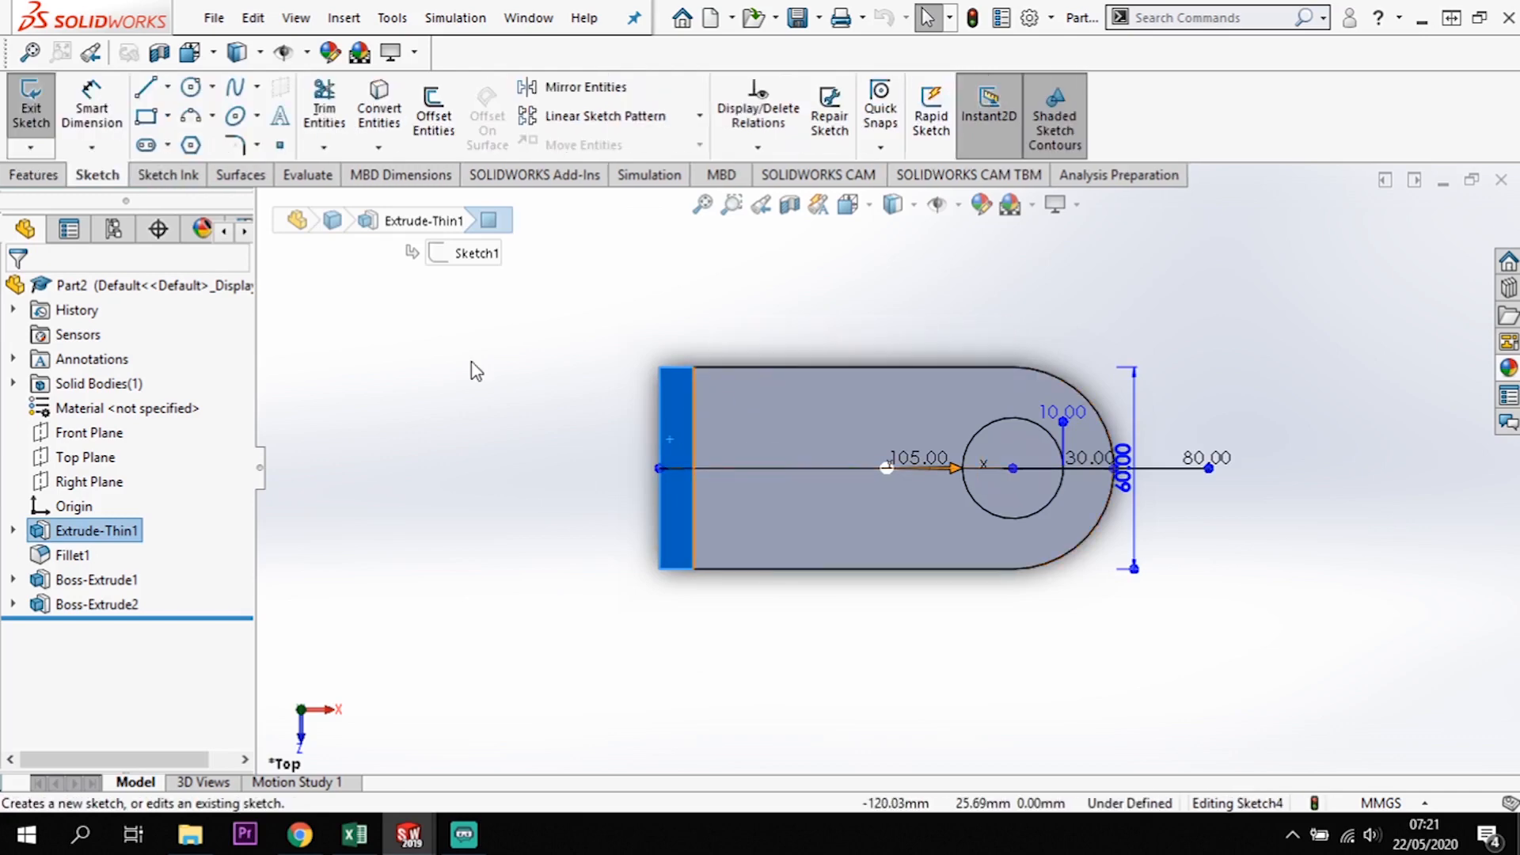
- Sketch a closed U-shaped outline around the base from the wall's outer edge midpoint, with 105 mm straight sides and a tangent arc of about 51 mm radius
click(158, 90)
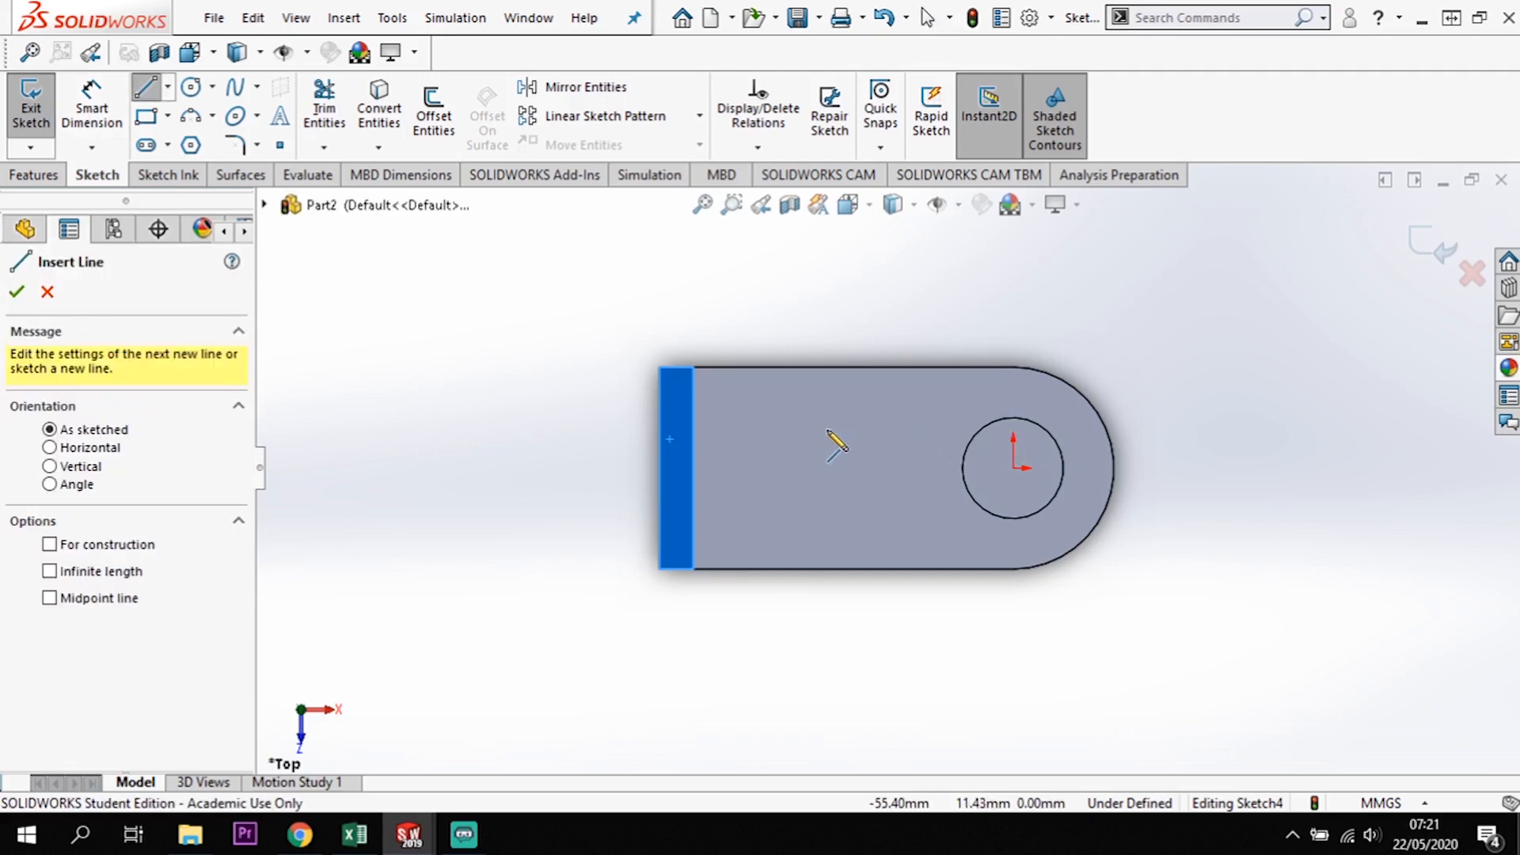
click(660, 467)
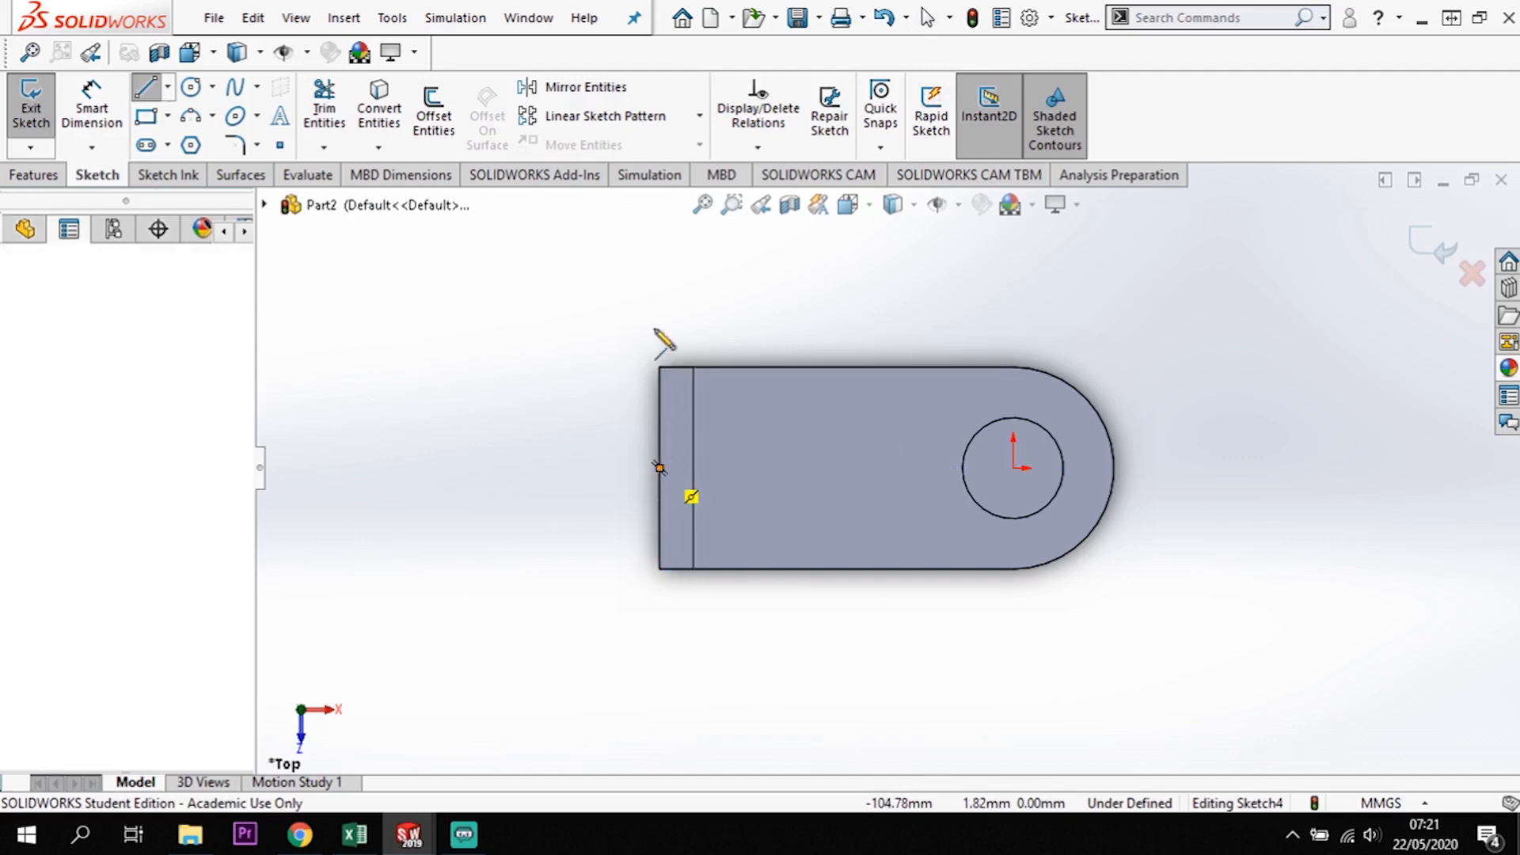
click(659, 274)
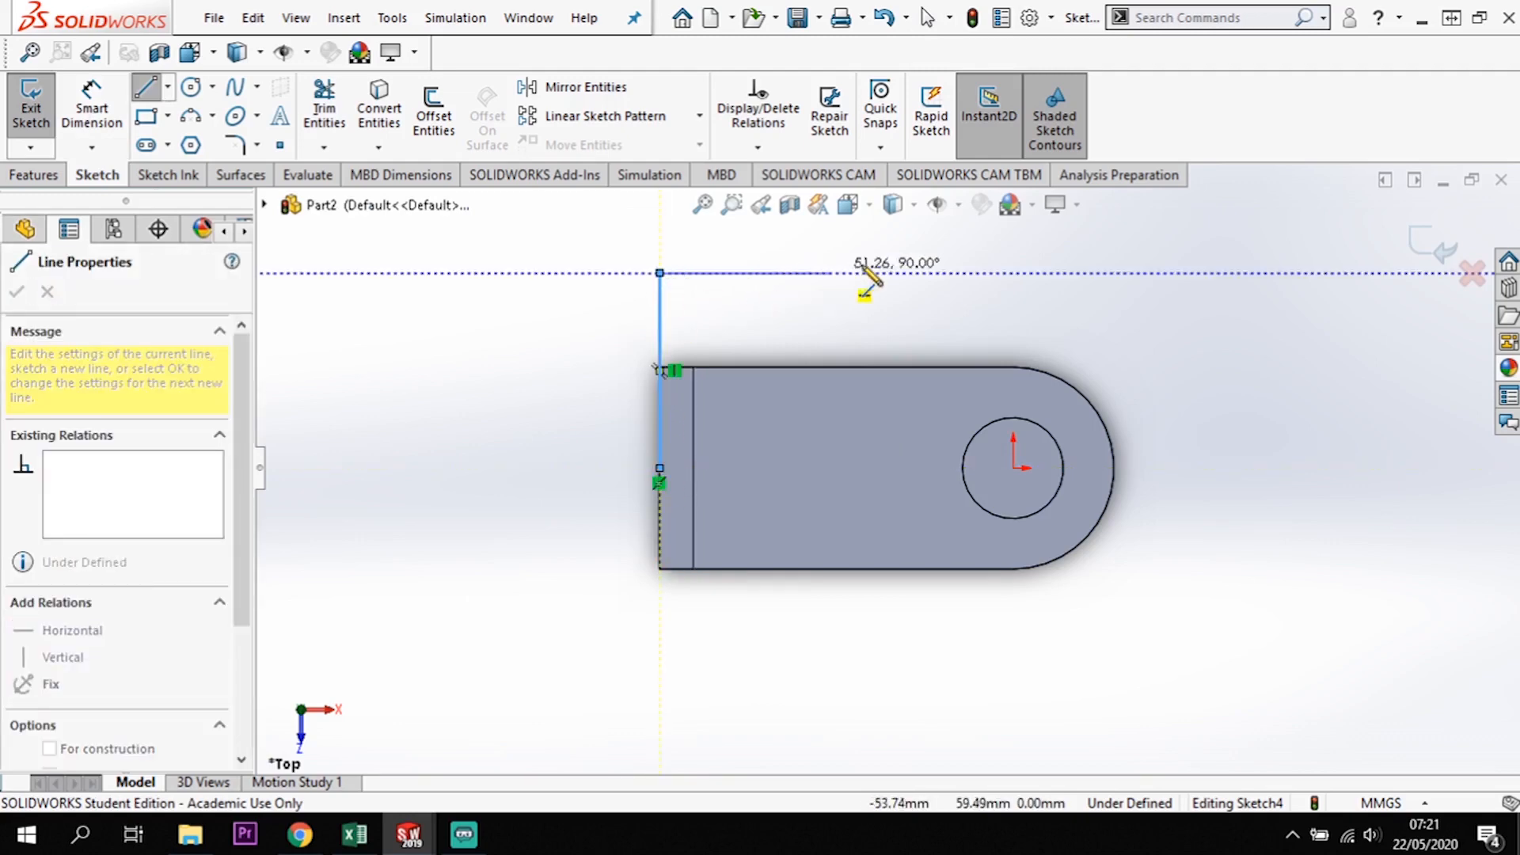
click(1013, 273)
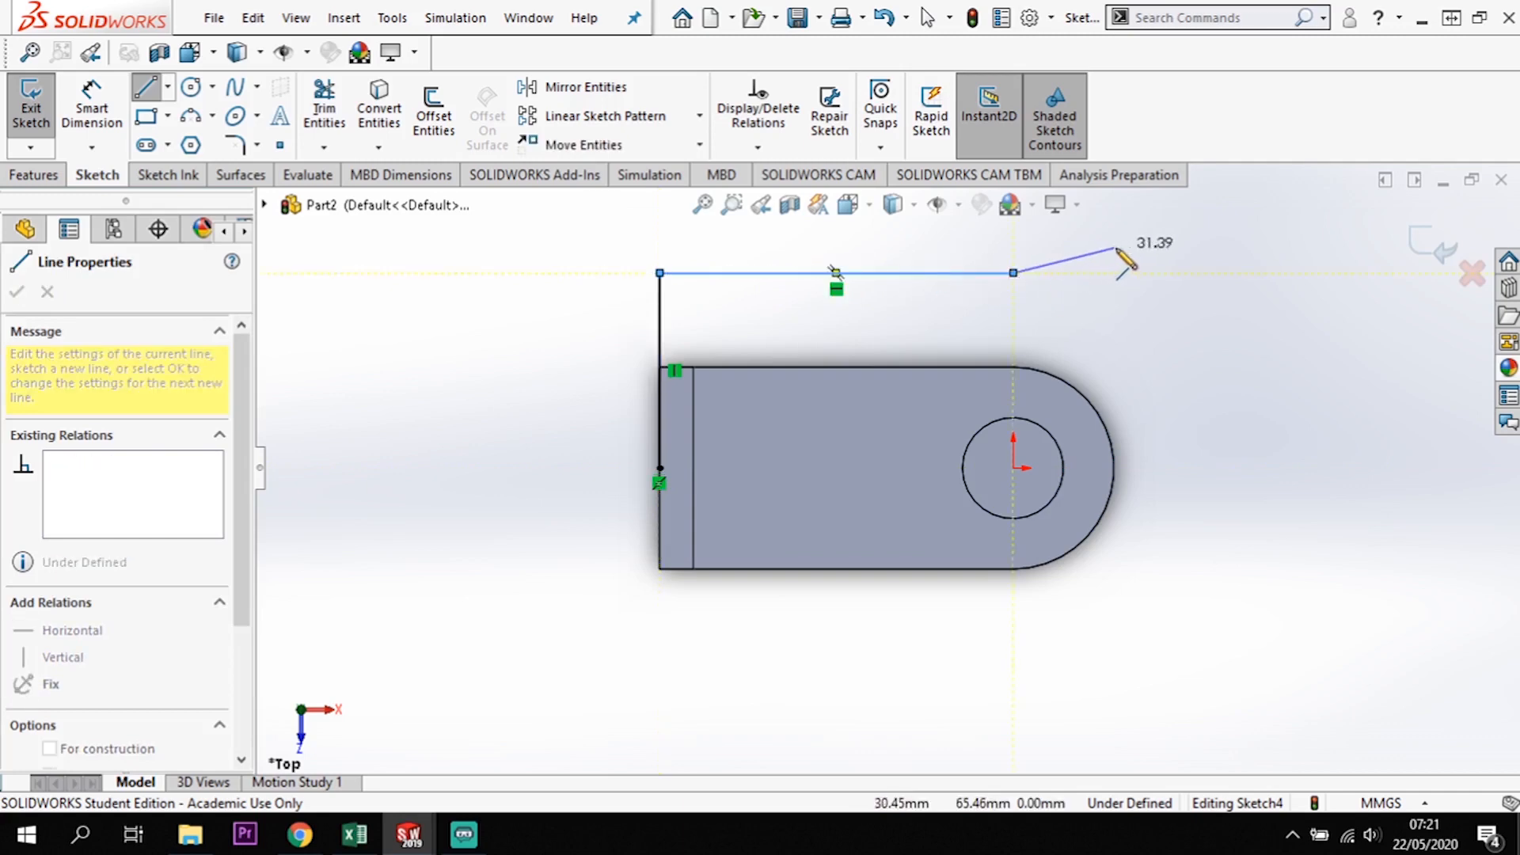
double_click(1013, 273)
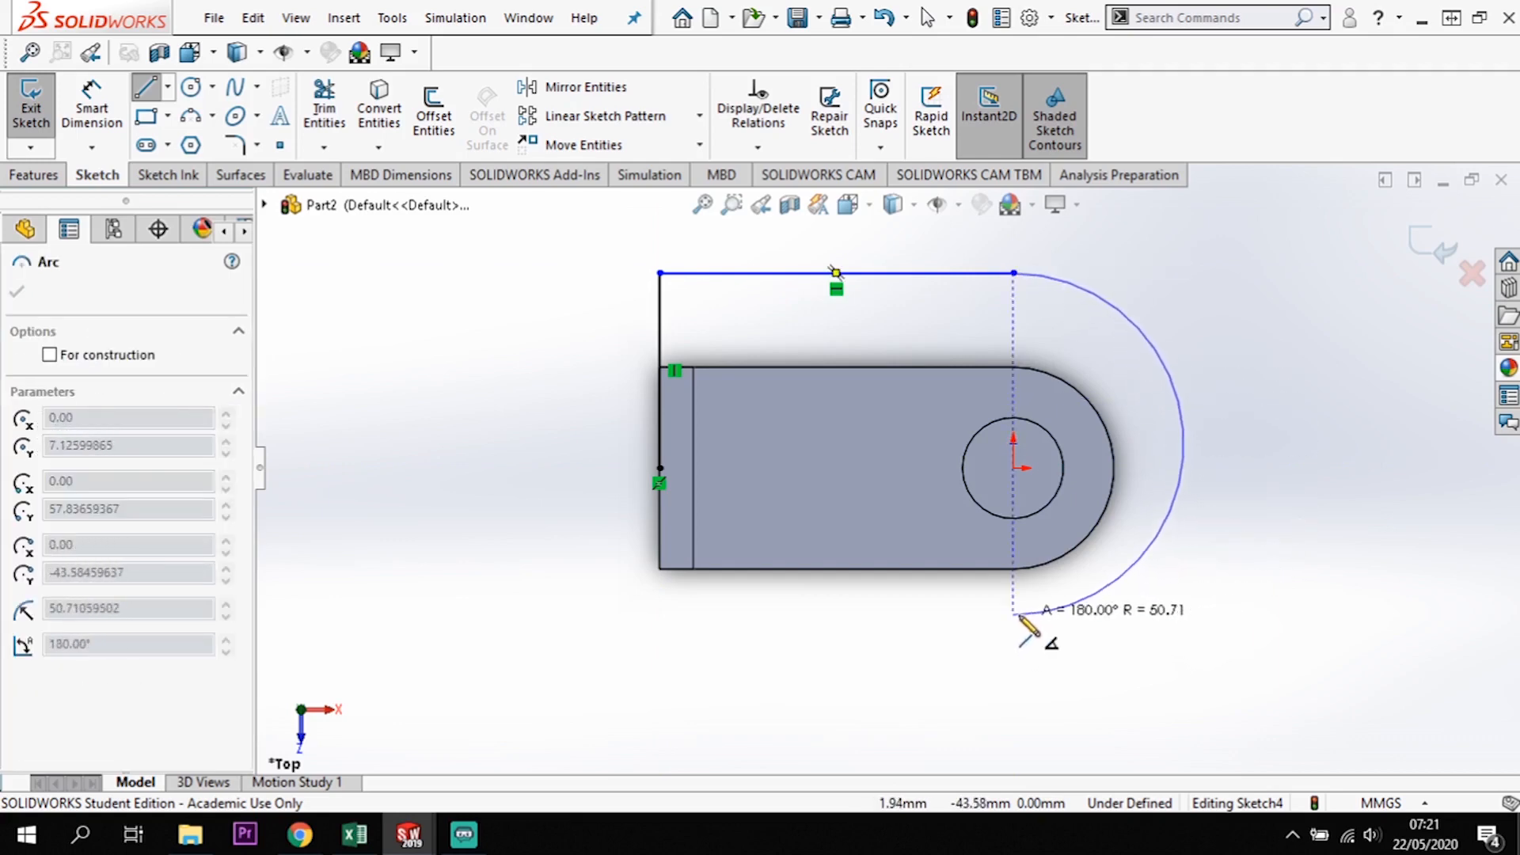
click(1014, 616)
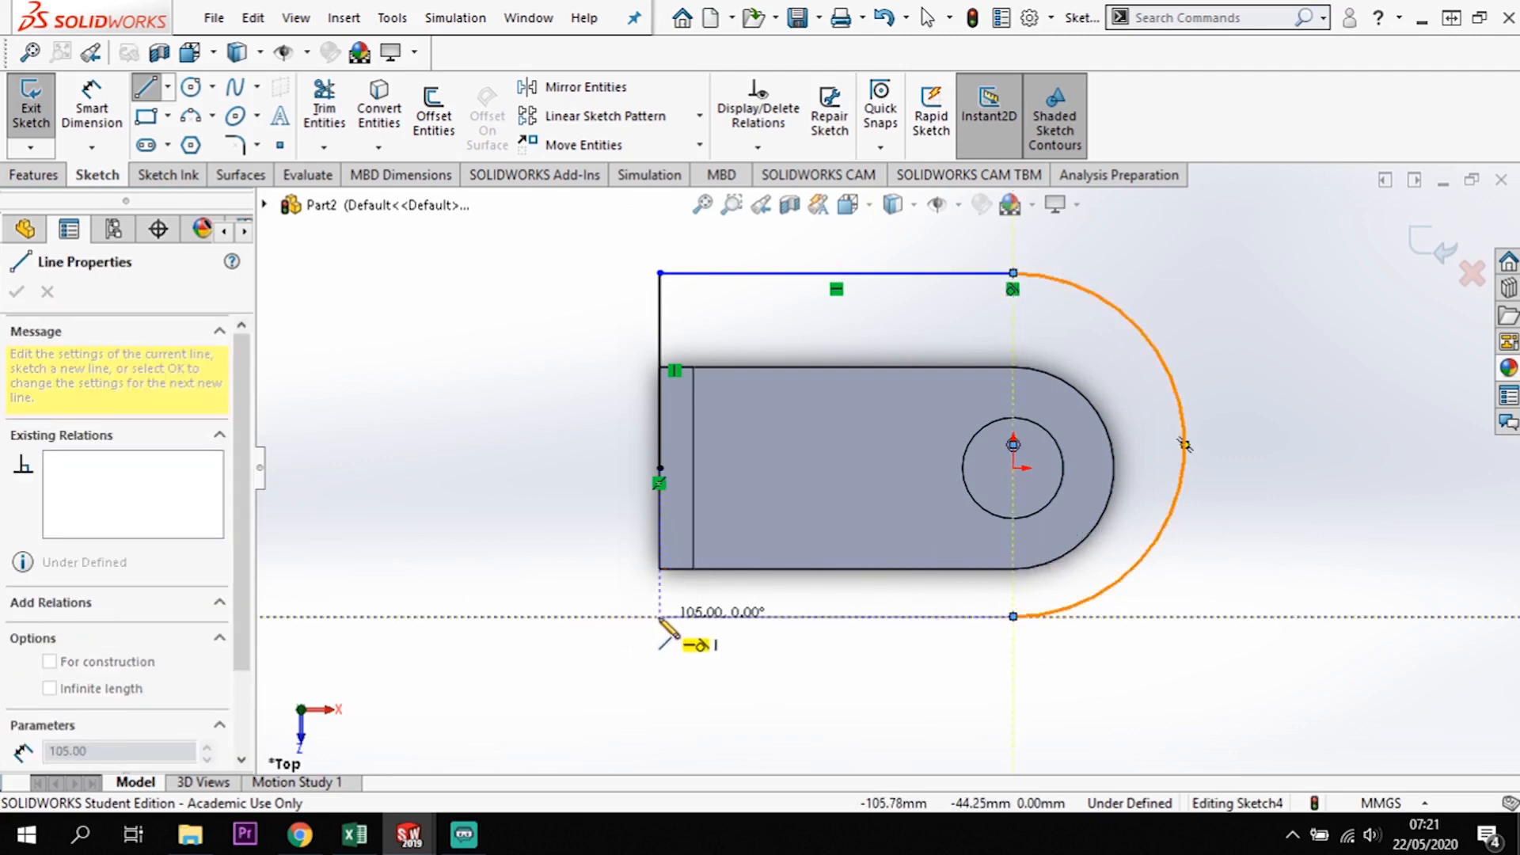
click(659, 616)
click(660, 468)
key(s)
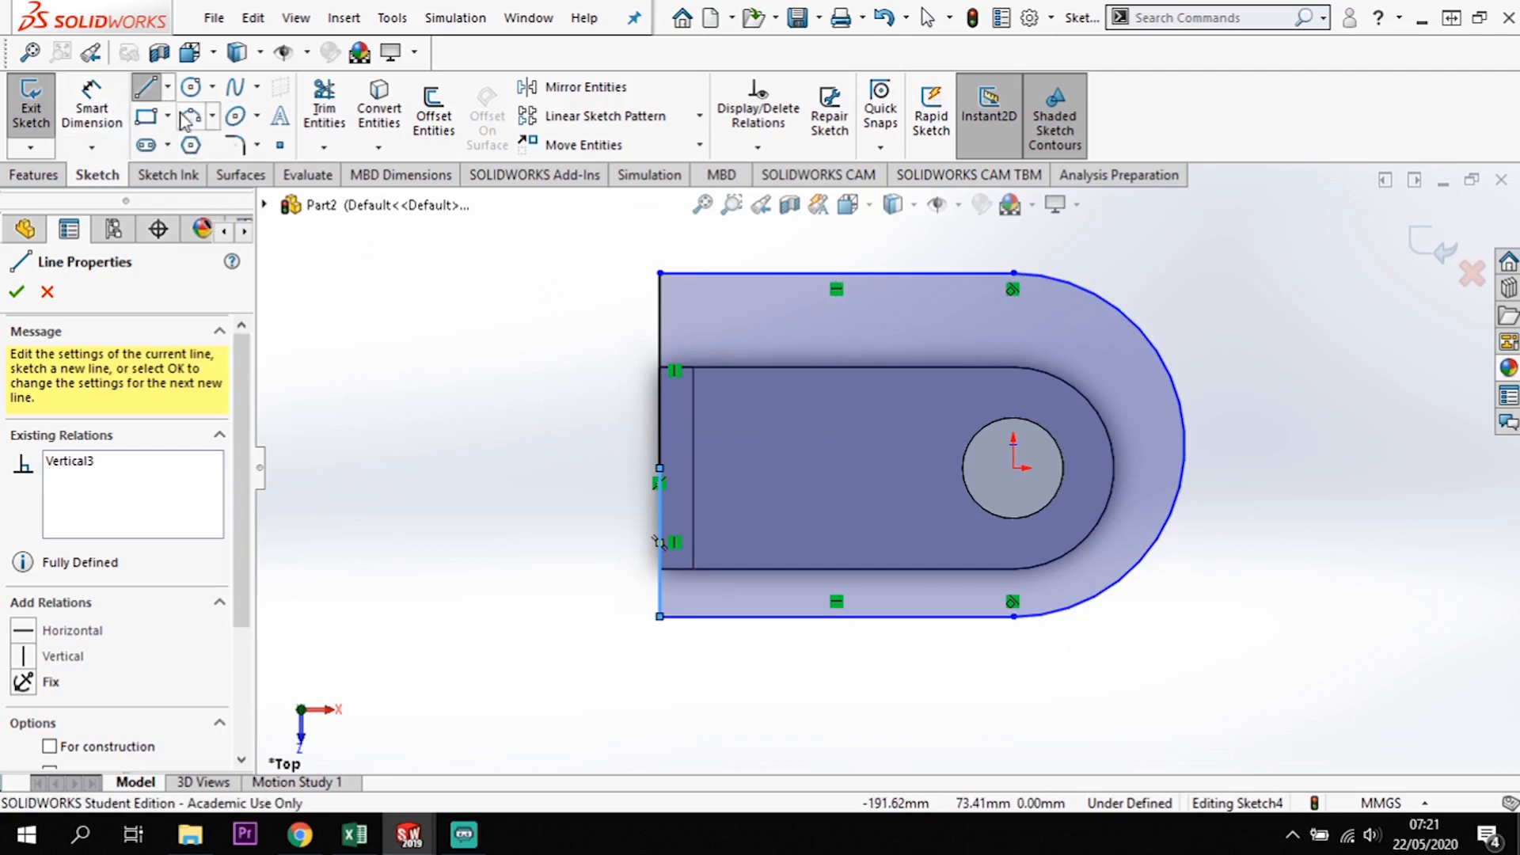
- Draw a horizontal construction line from the origin to the midpoint of the wall's outer edge
click(168, 88)
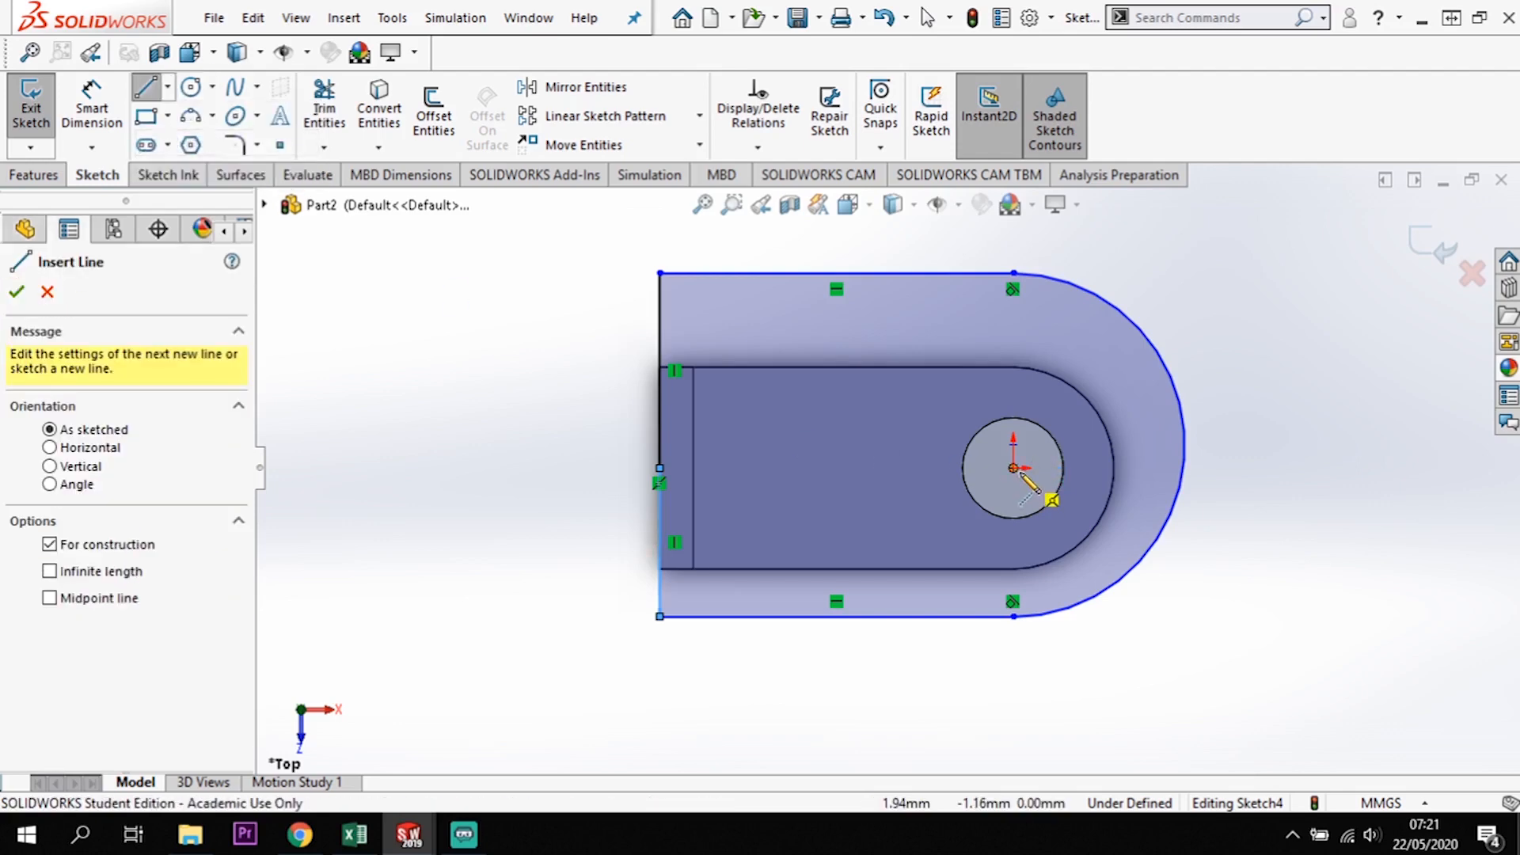
click(1014, 469)
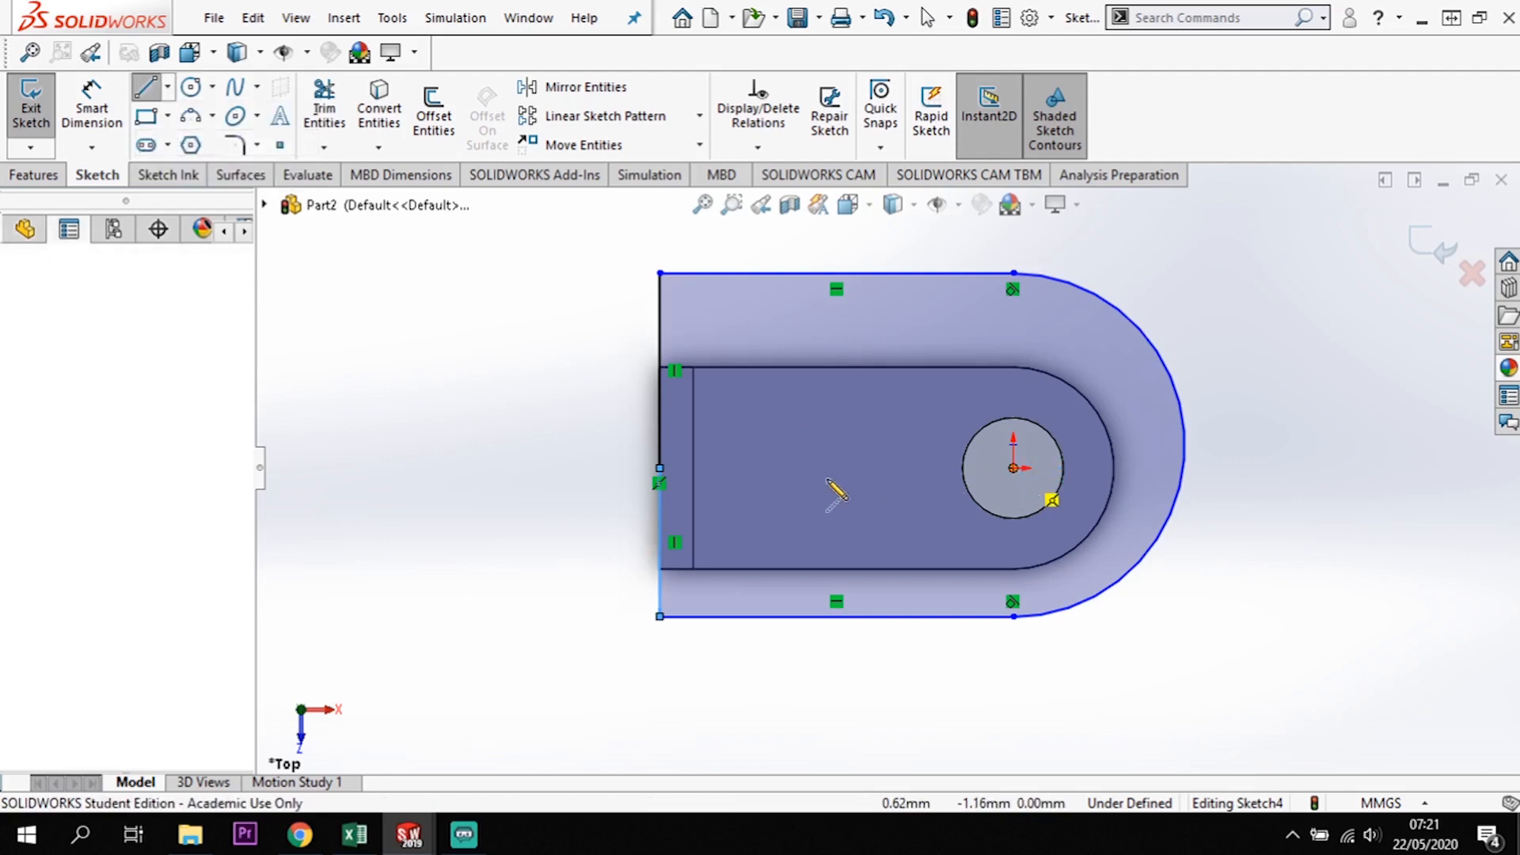
click(660, 469)
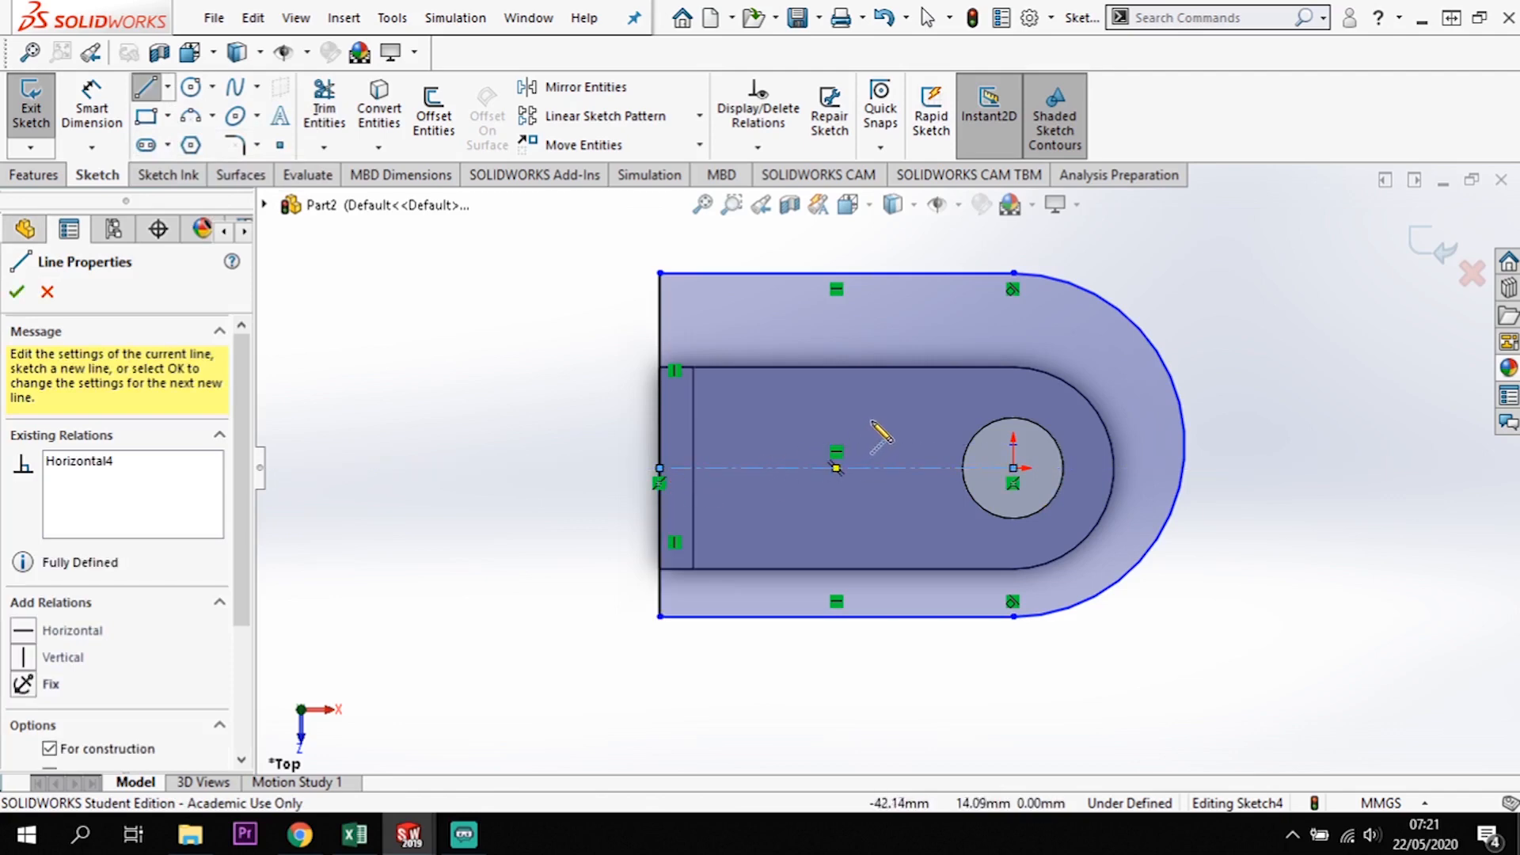
key(Escape)
- Dimension the horizontal distance from the origin to the outermost point of the arc as 75 mm
key(d)
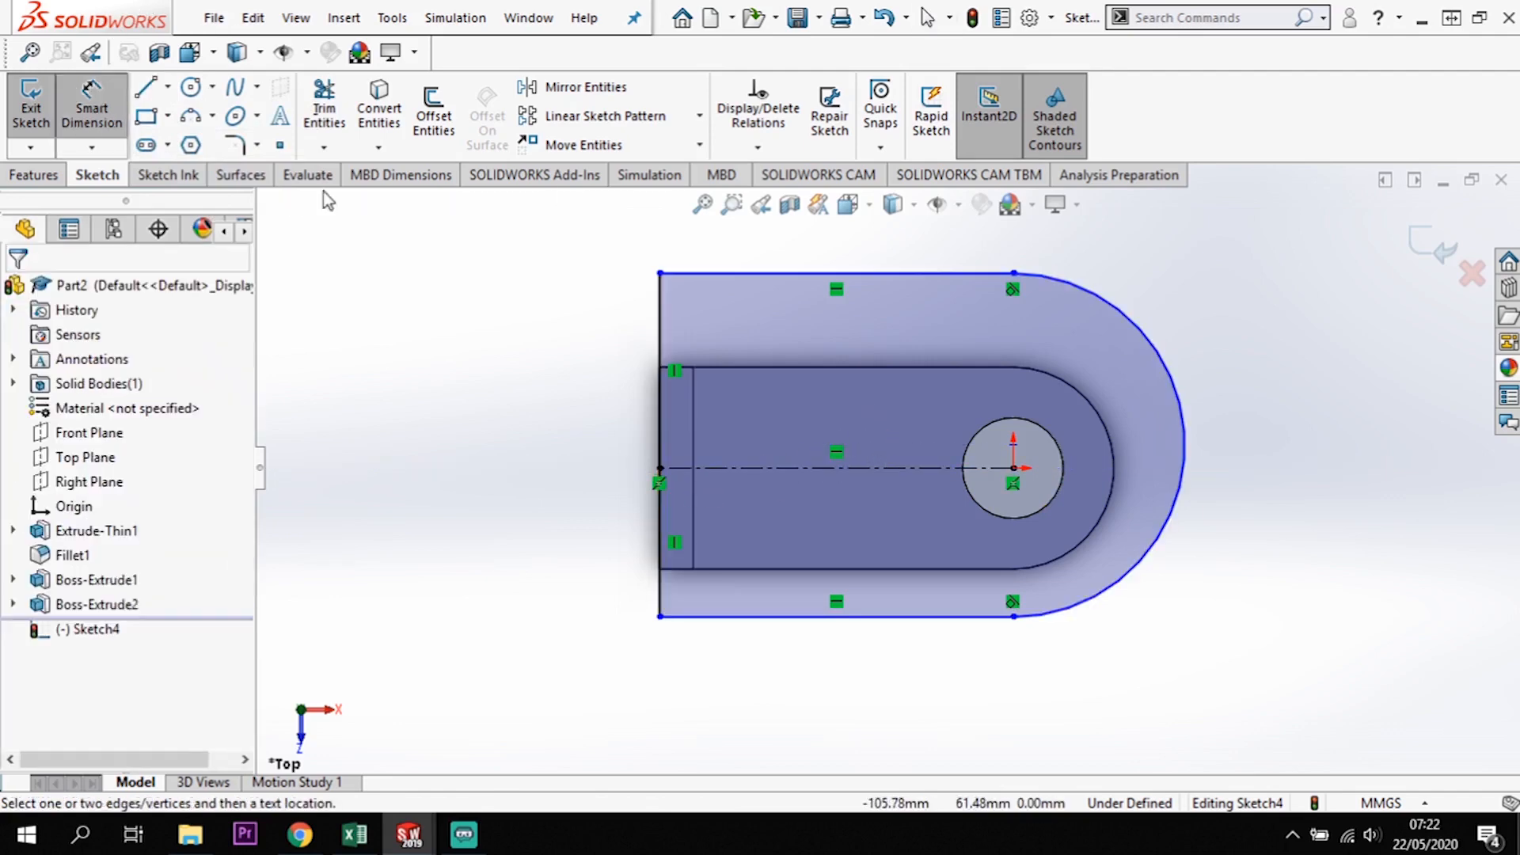
click(1013, 468)
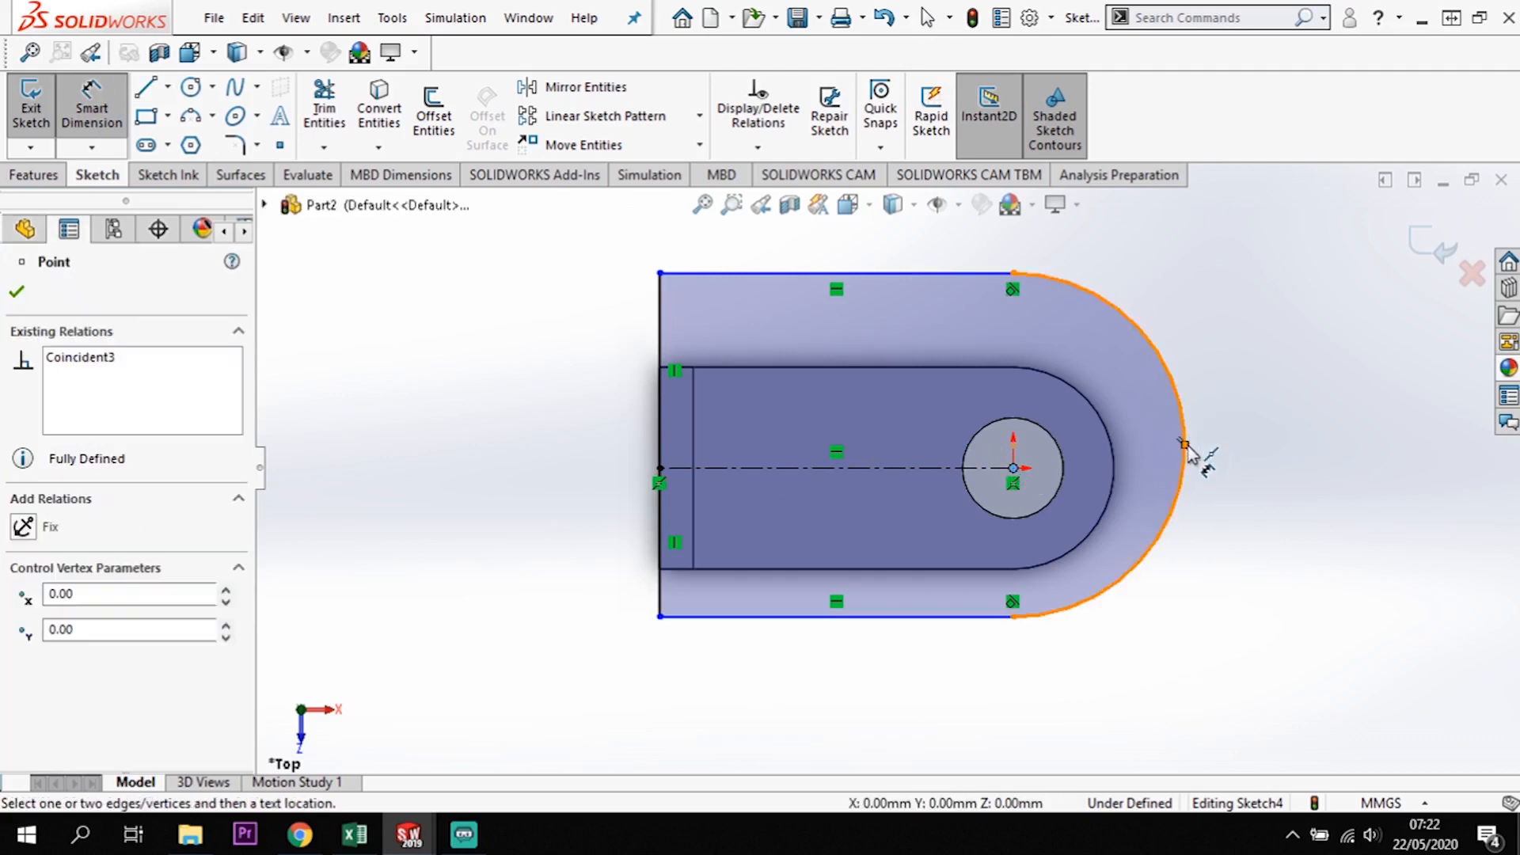
click(1185, 443)
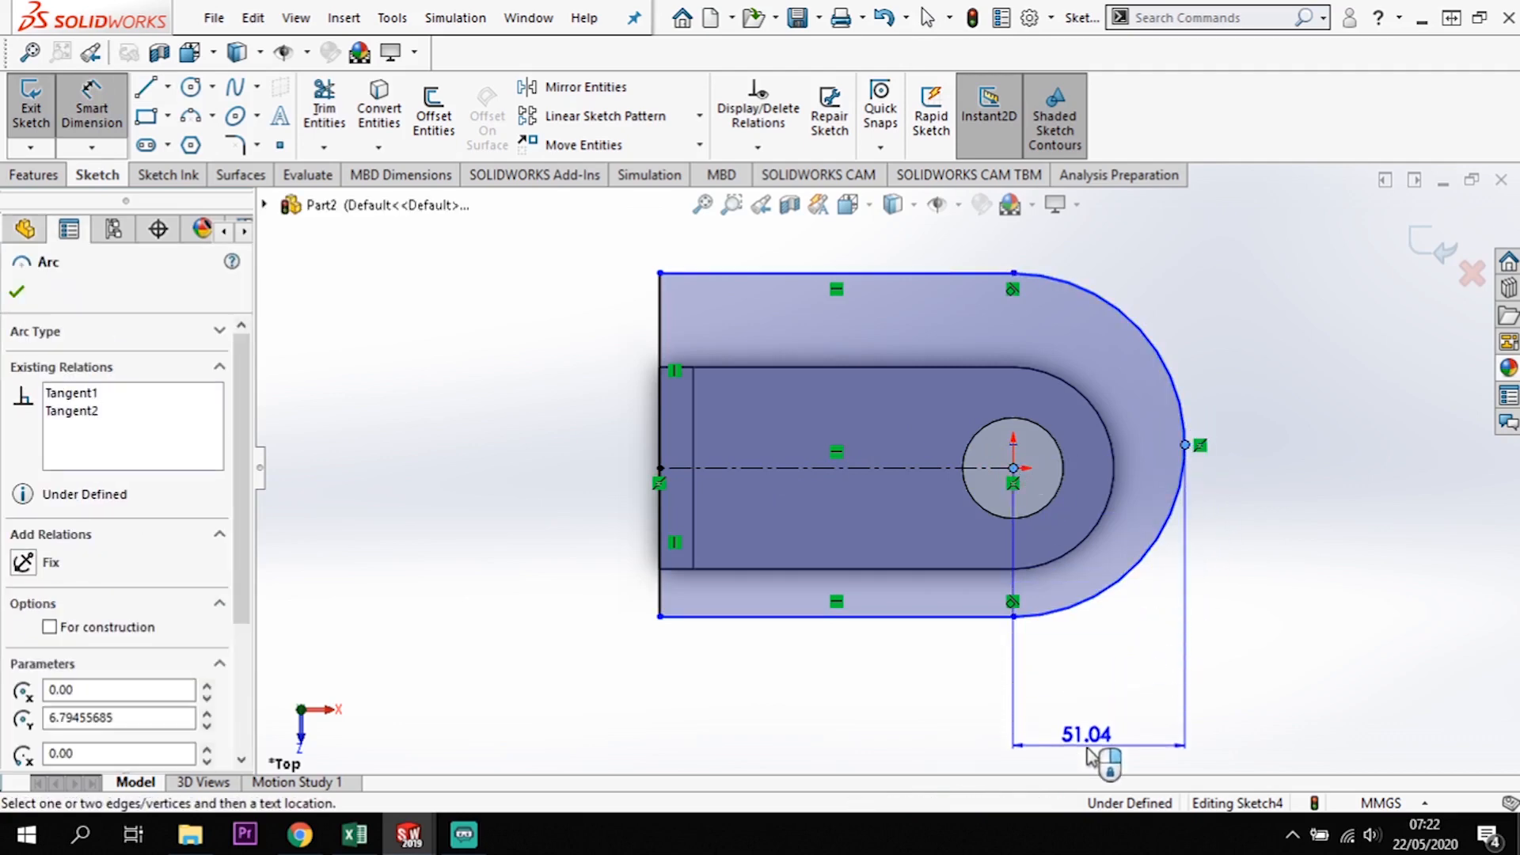
click(1089, 754)
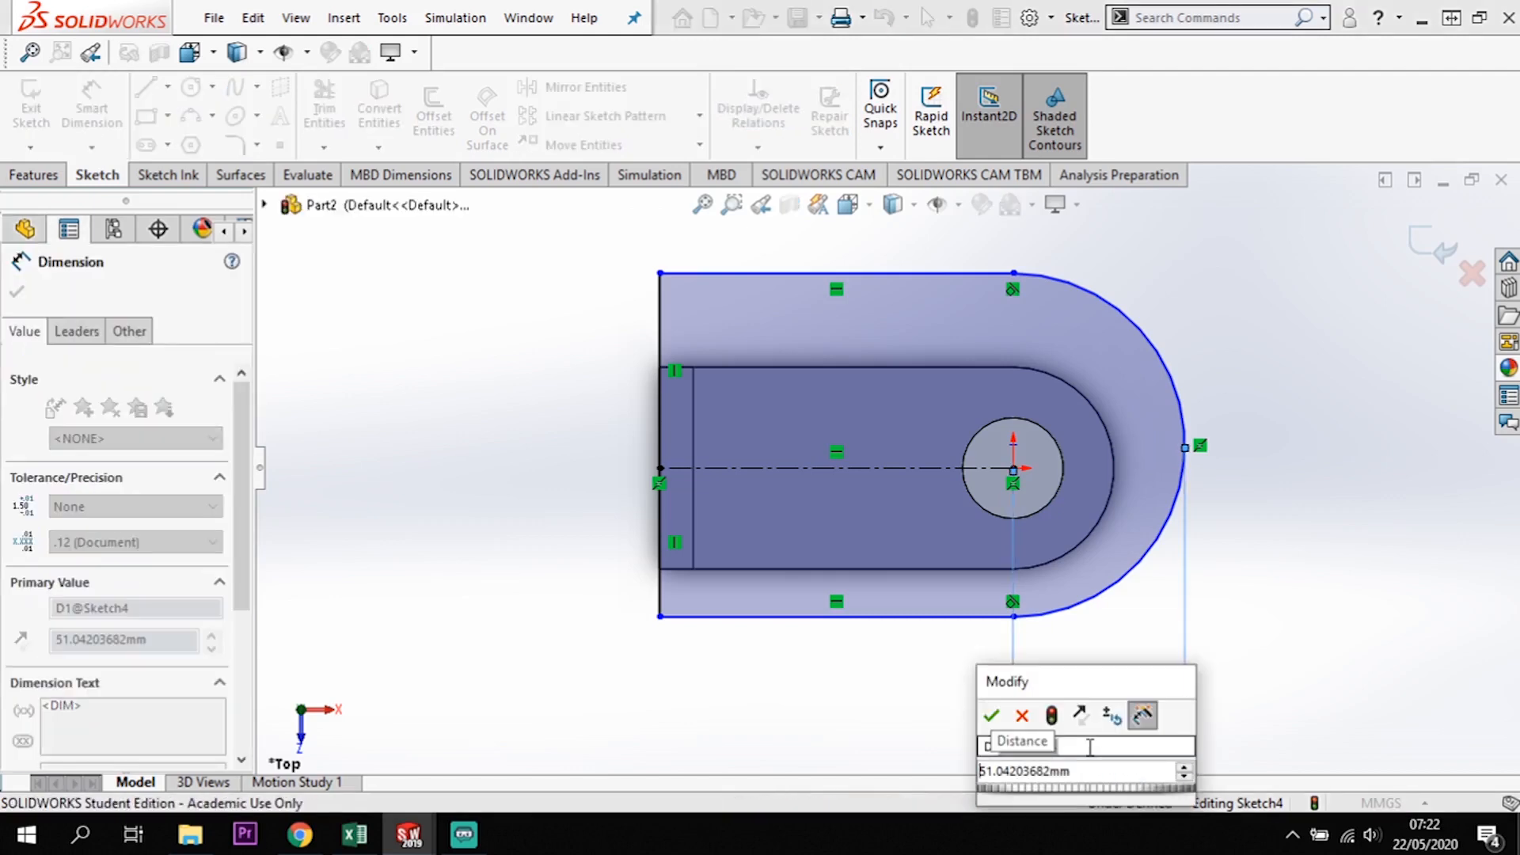
text(75)
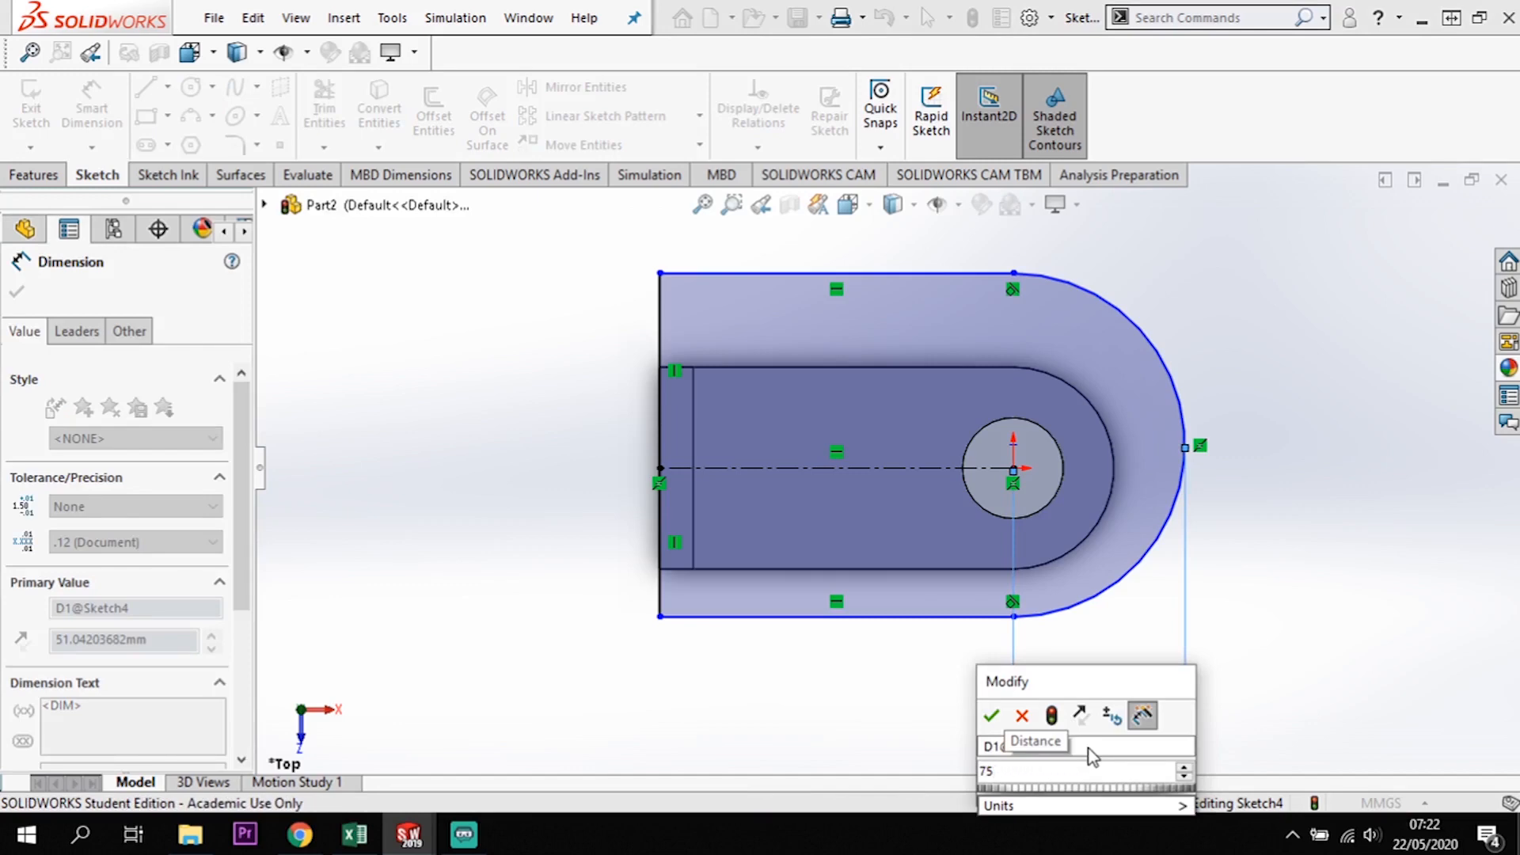
key(Return)
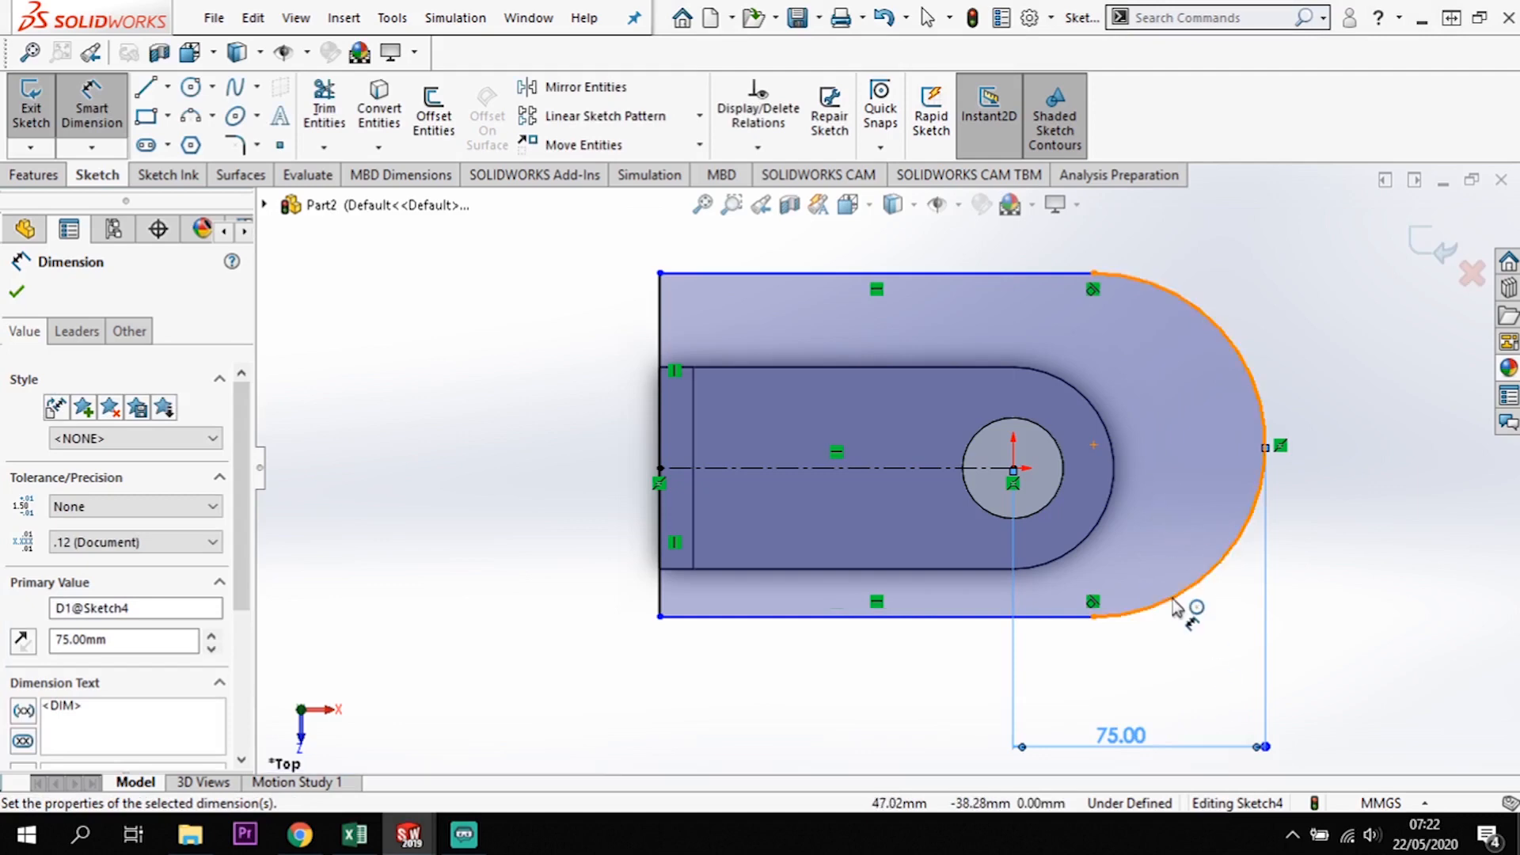
- Dimension the distance between the arc's two endpoints as 150 mm to set the outline's overall width
click(1093, 274)
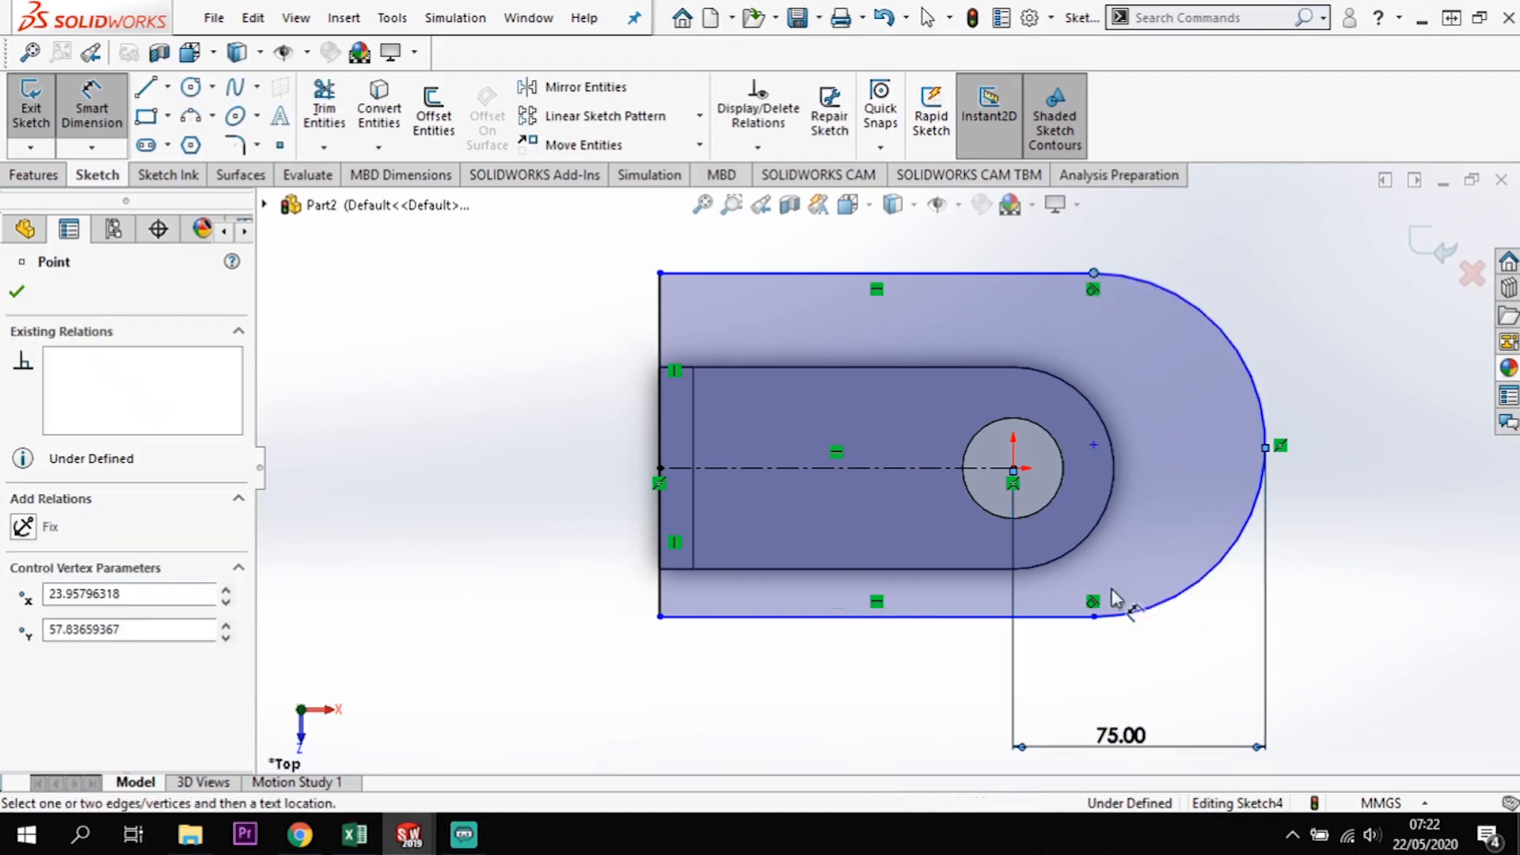
click(1094, 616)
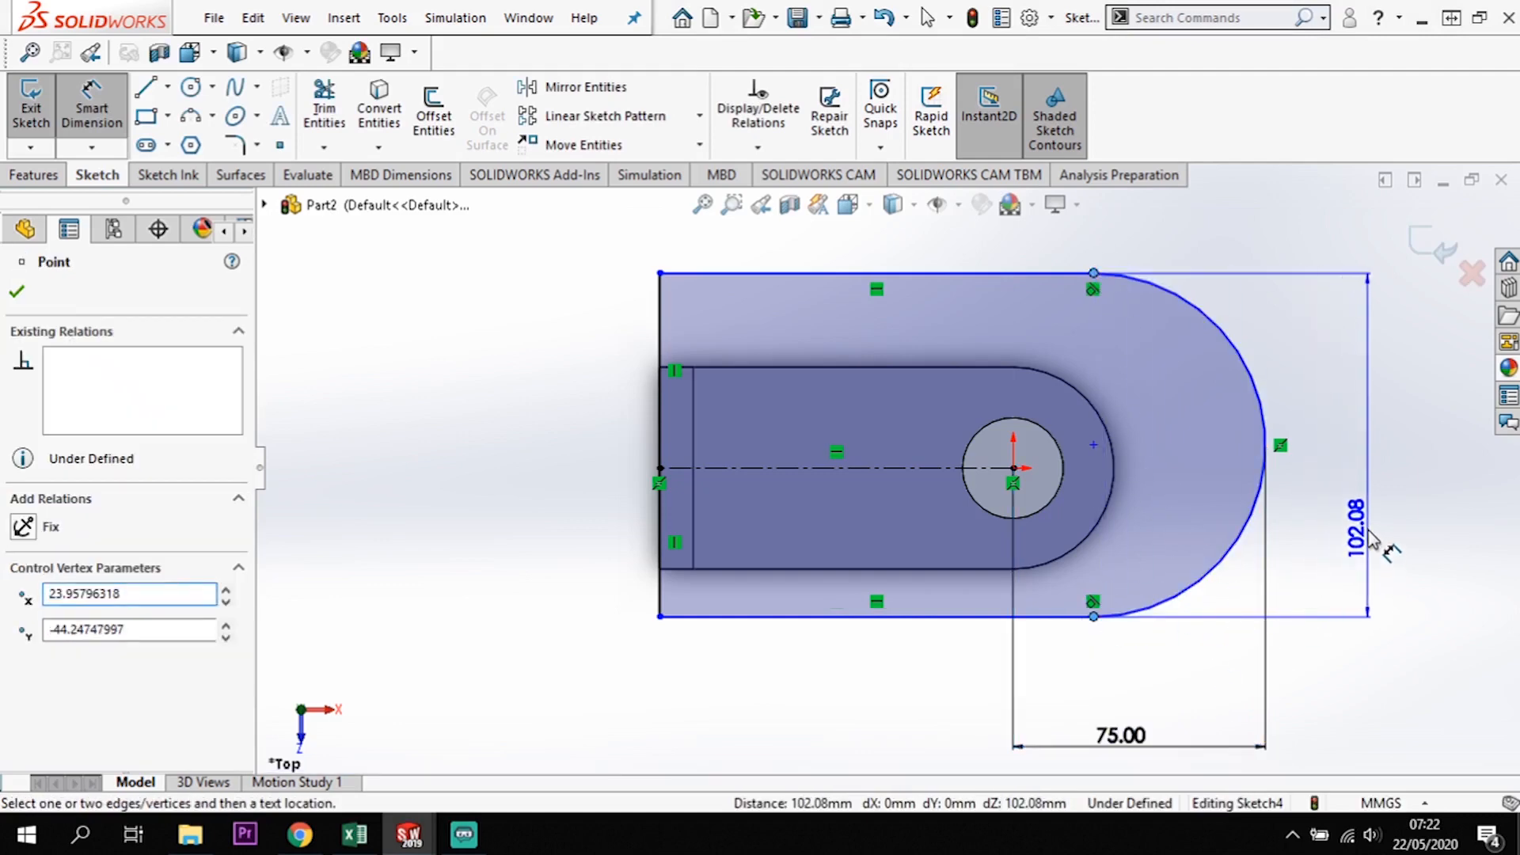
click(1373, 541)
text(150)
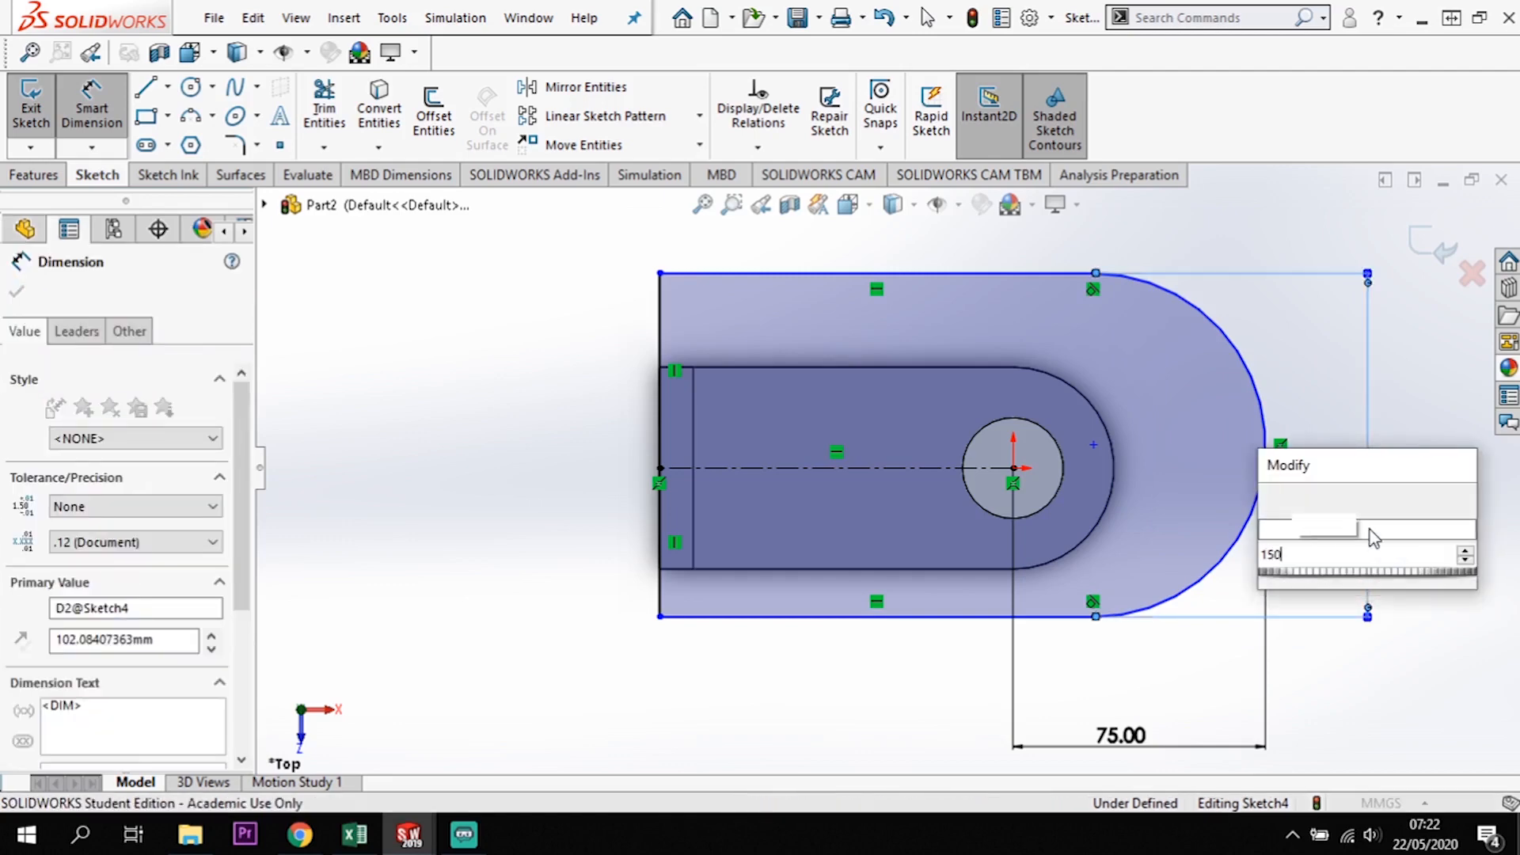
key(Return)
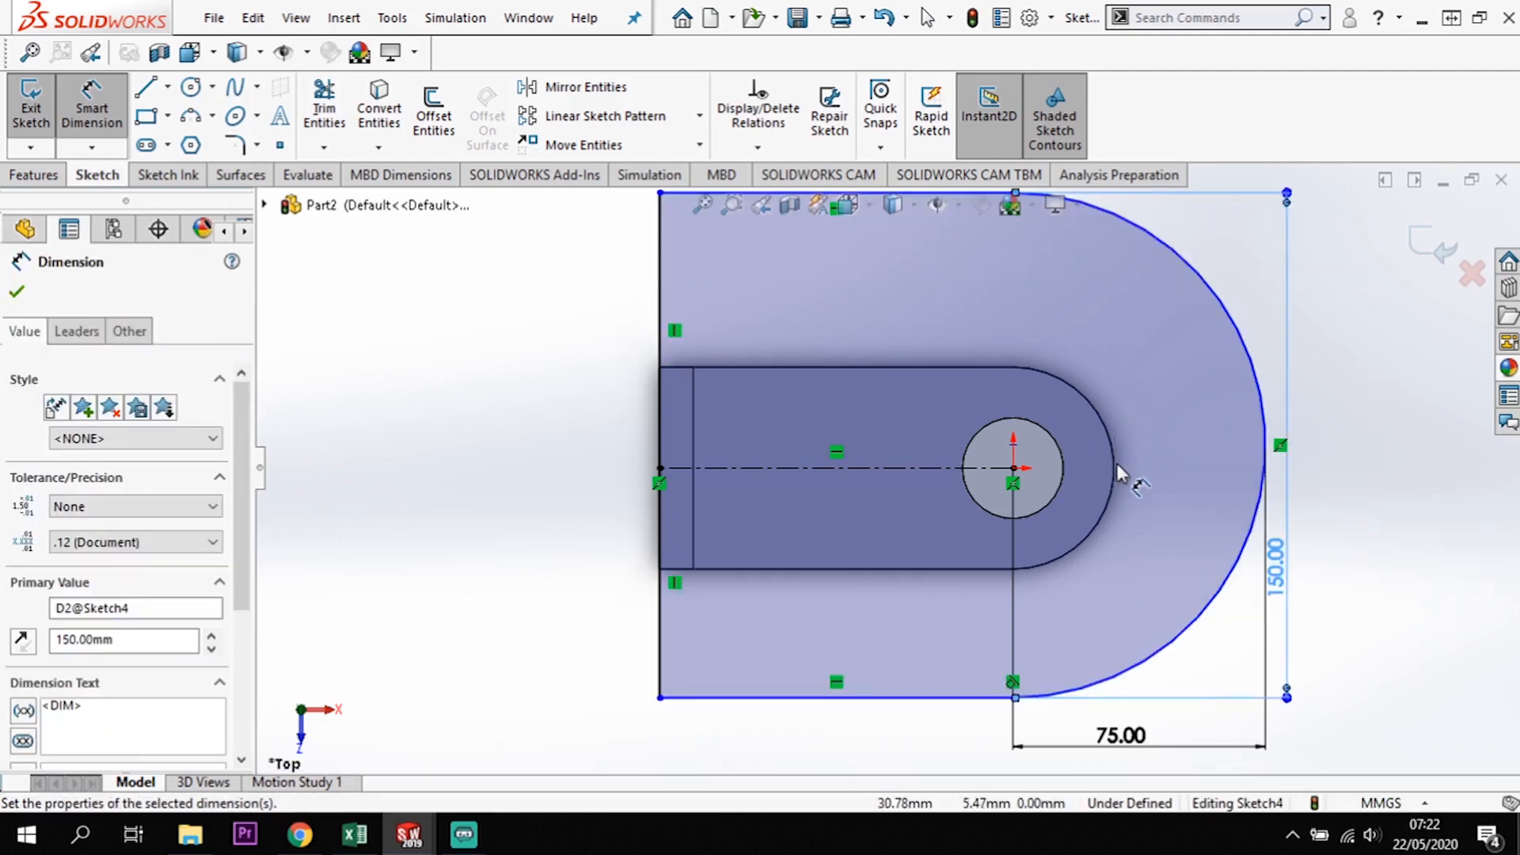
- Dimension the vertical distance from the origin to the arc's lower endpoint as 75 mm
click(1014, 468)
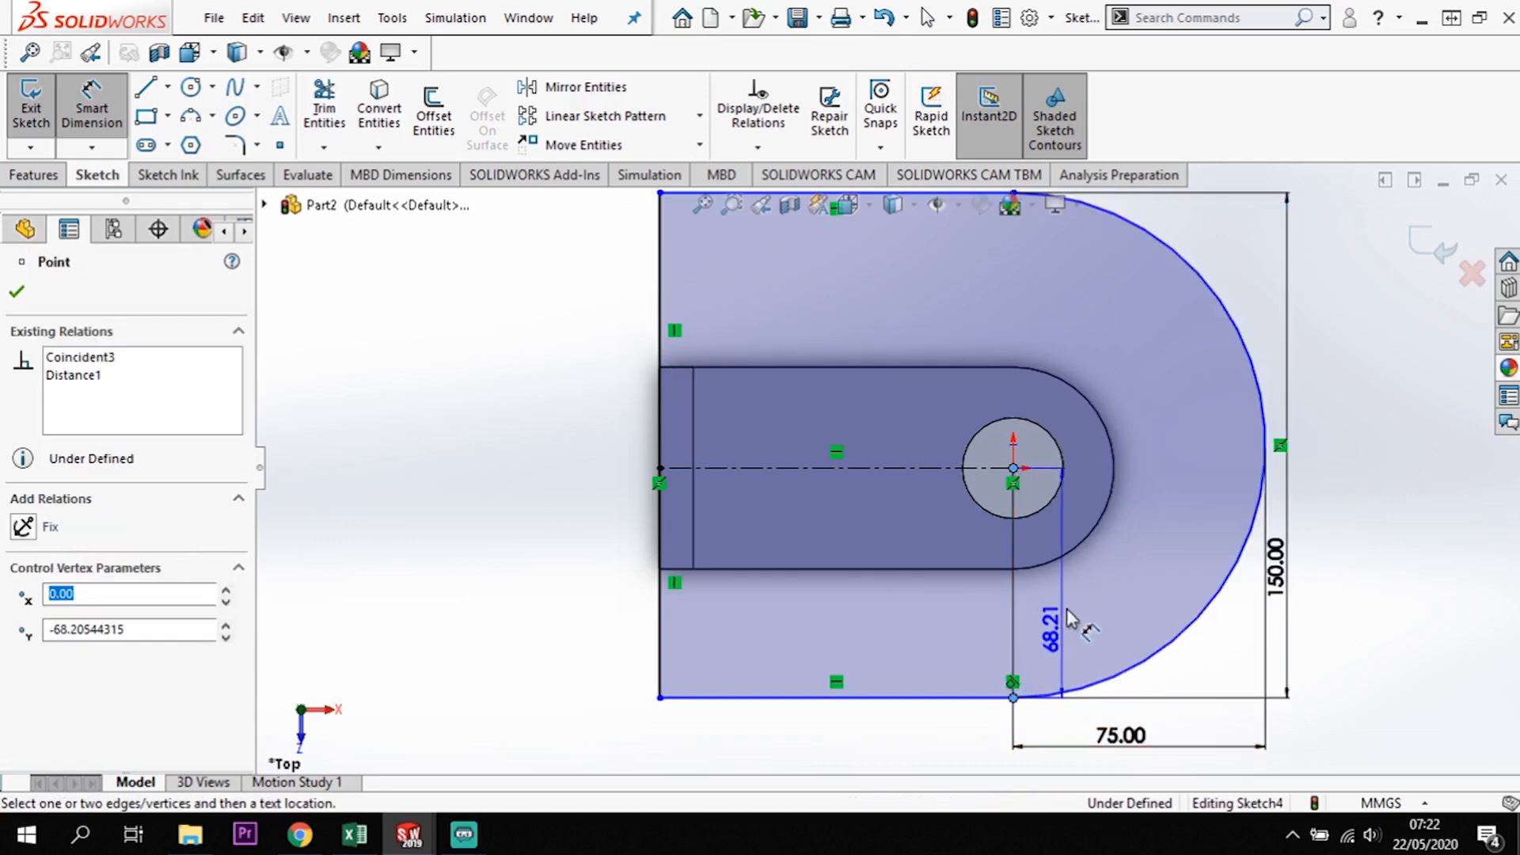
click(1091, 607)
text(75)
key(Return)
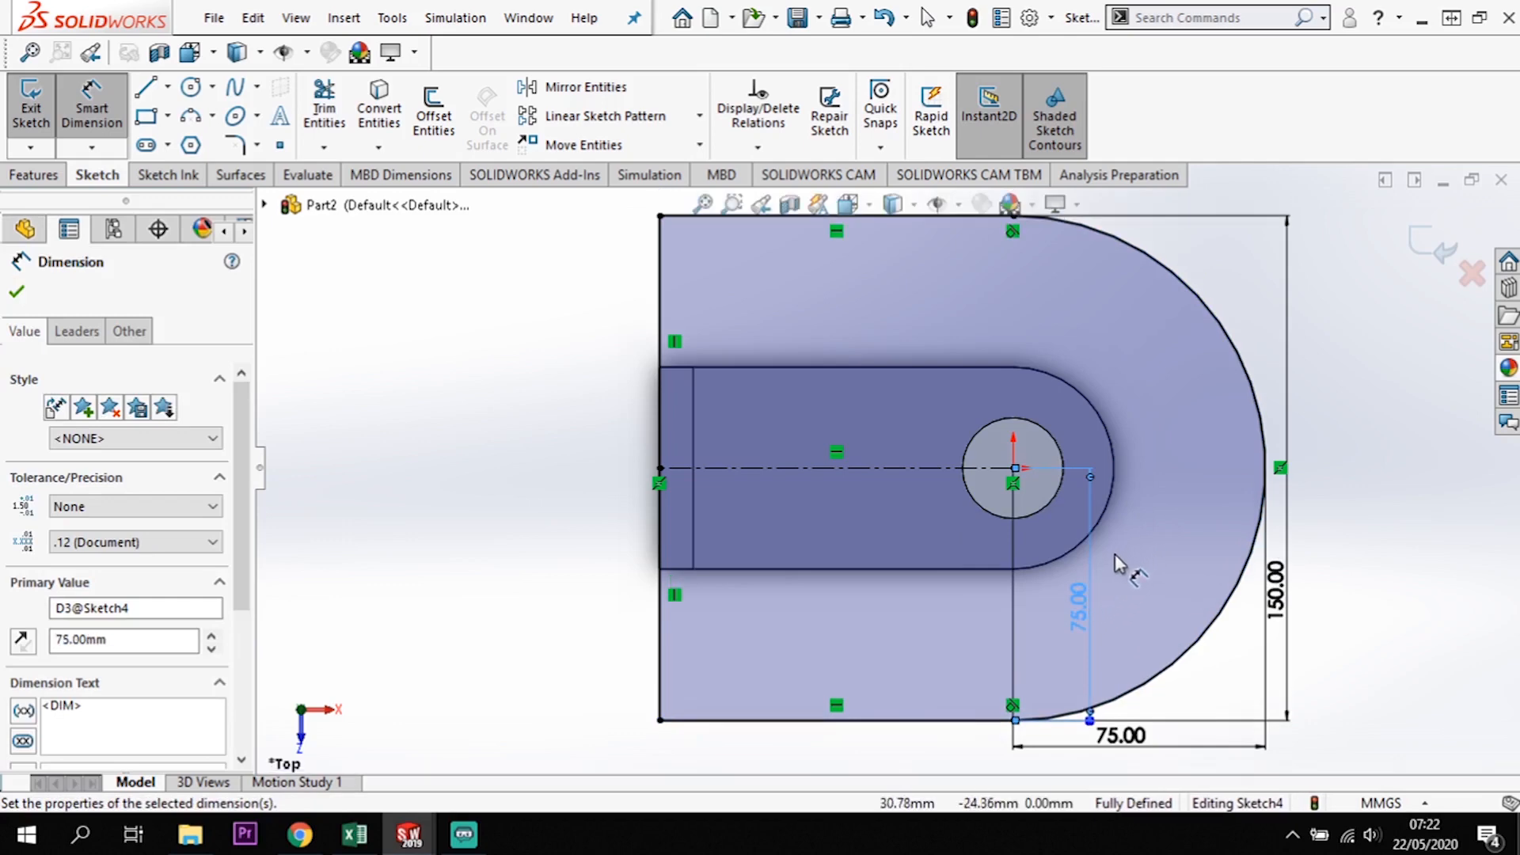
scroll(1110, 560, up, 2)
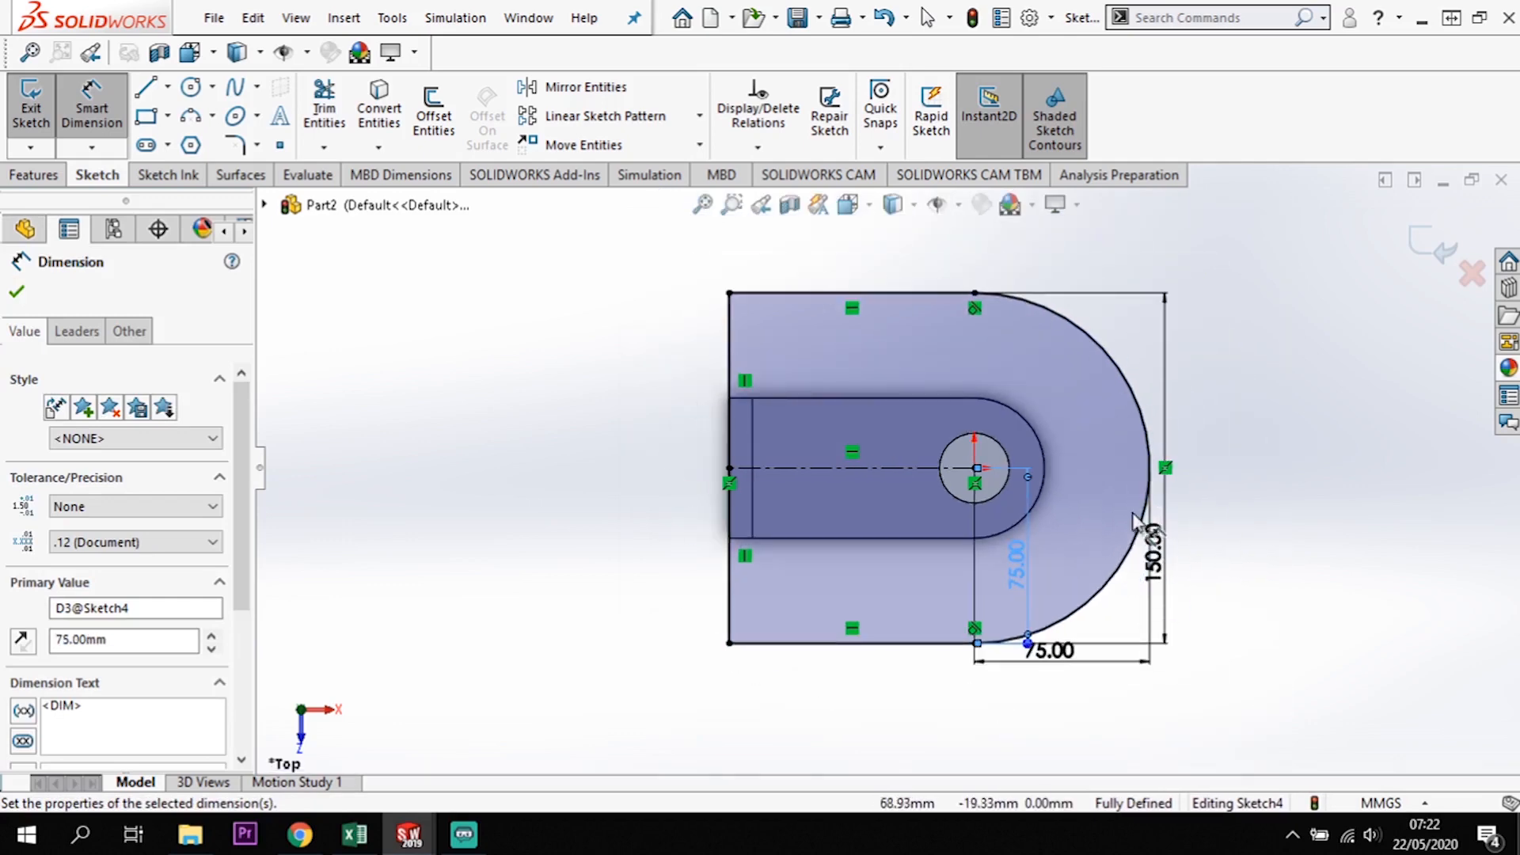
- Round the two square corners at the straight end of the outline with 40 mm sketch fillets
key(Escape)
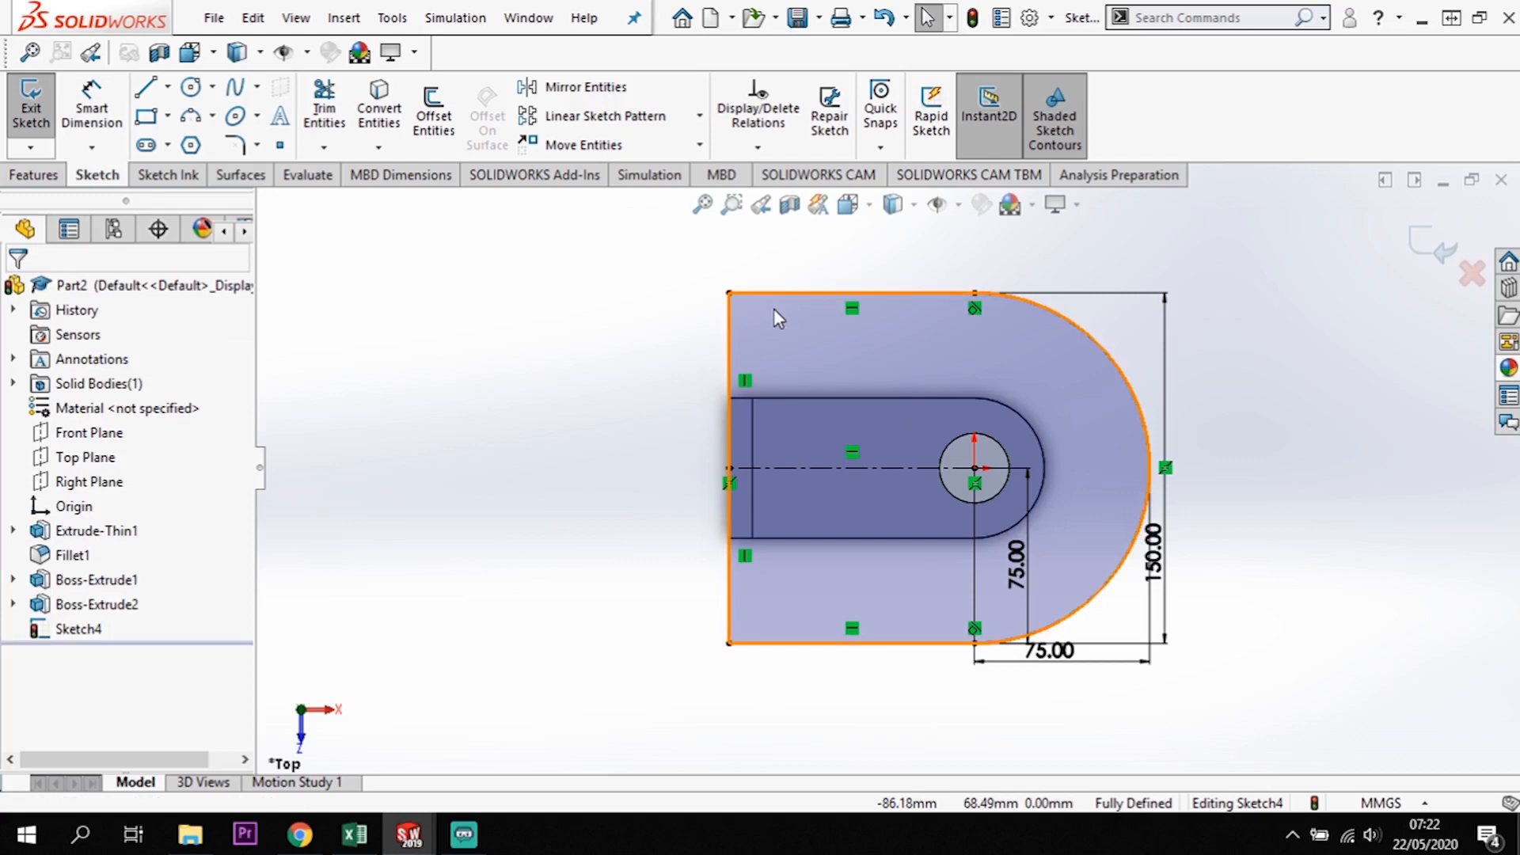
click(234, 145)
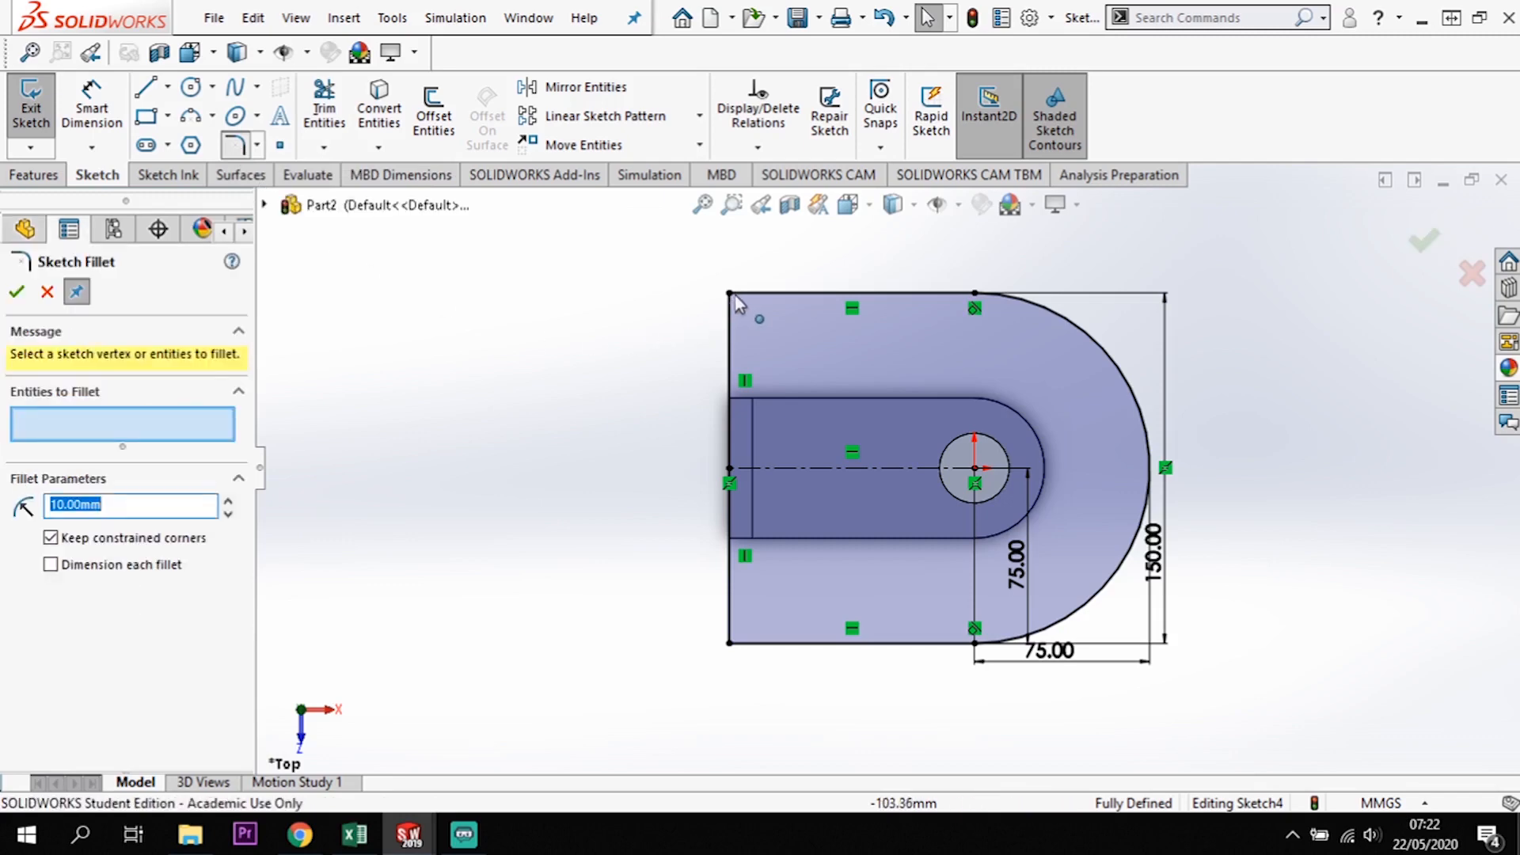
text(4)
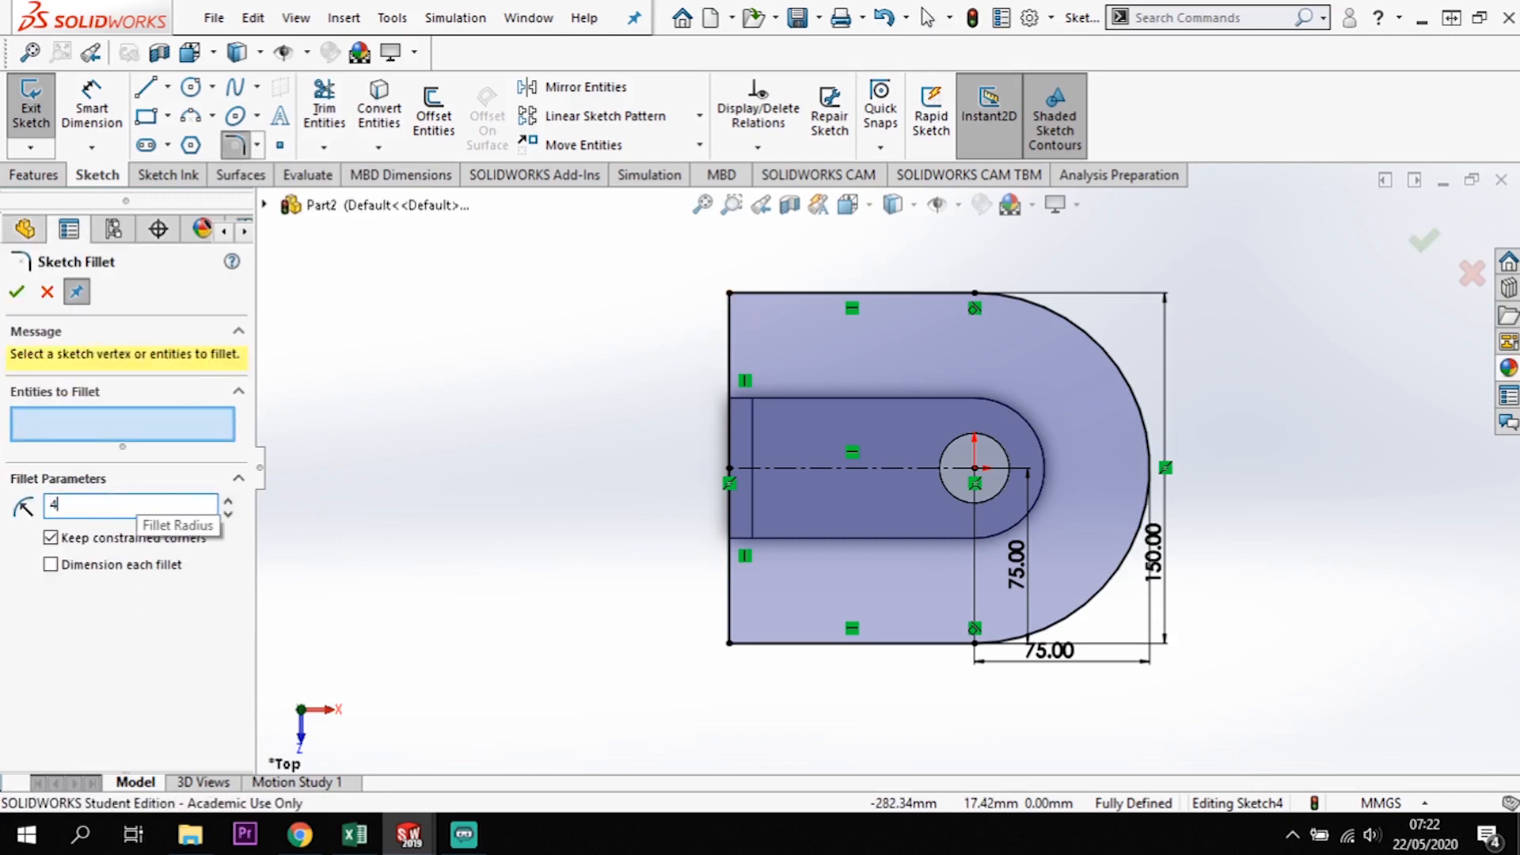
click(729, 294)
click(731, 639)
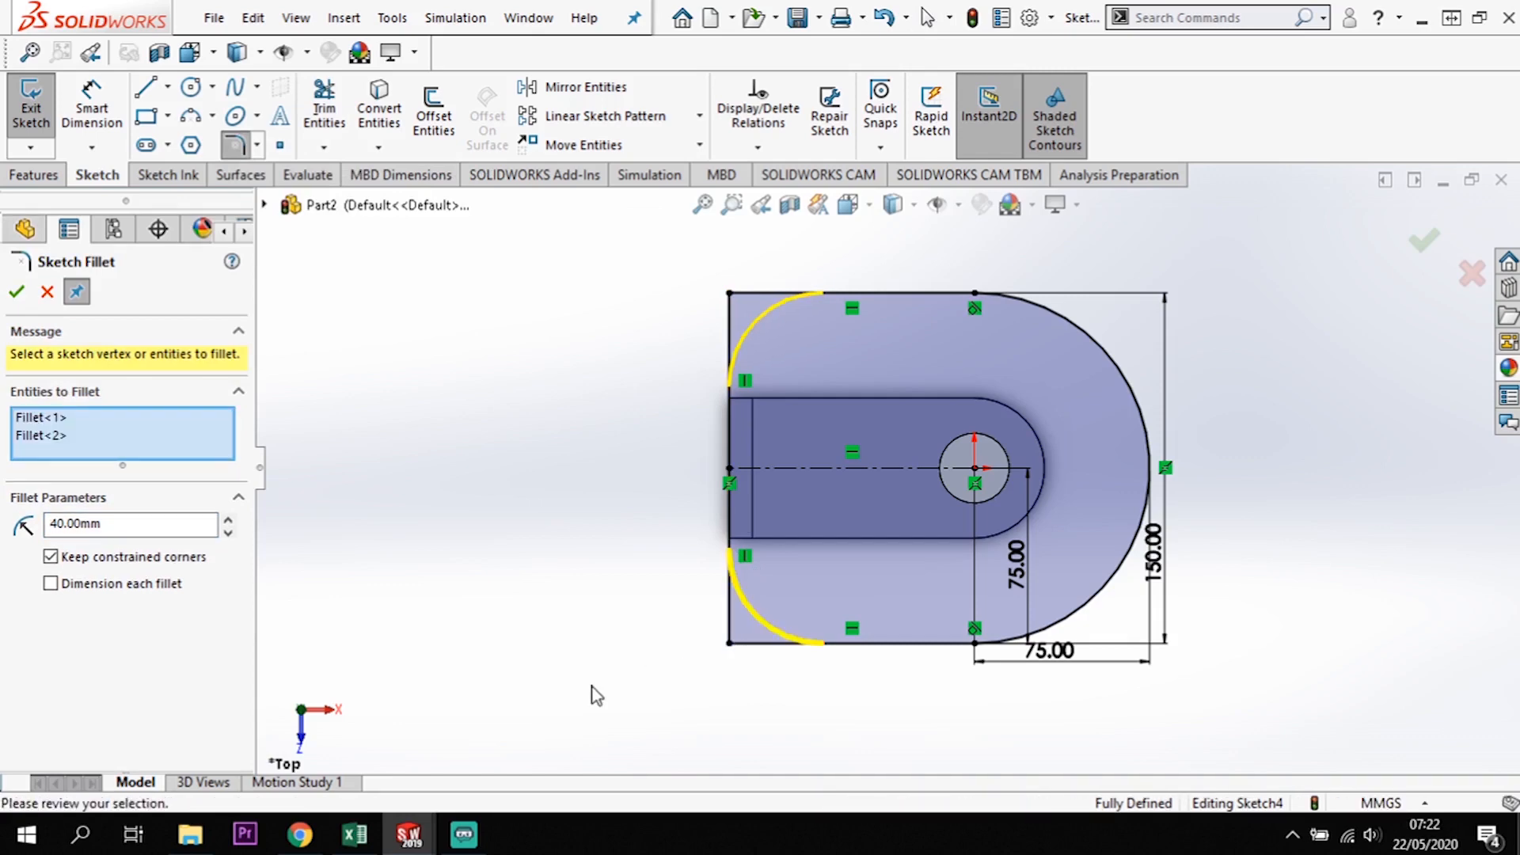
click(19, 293)
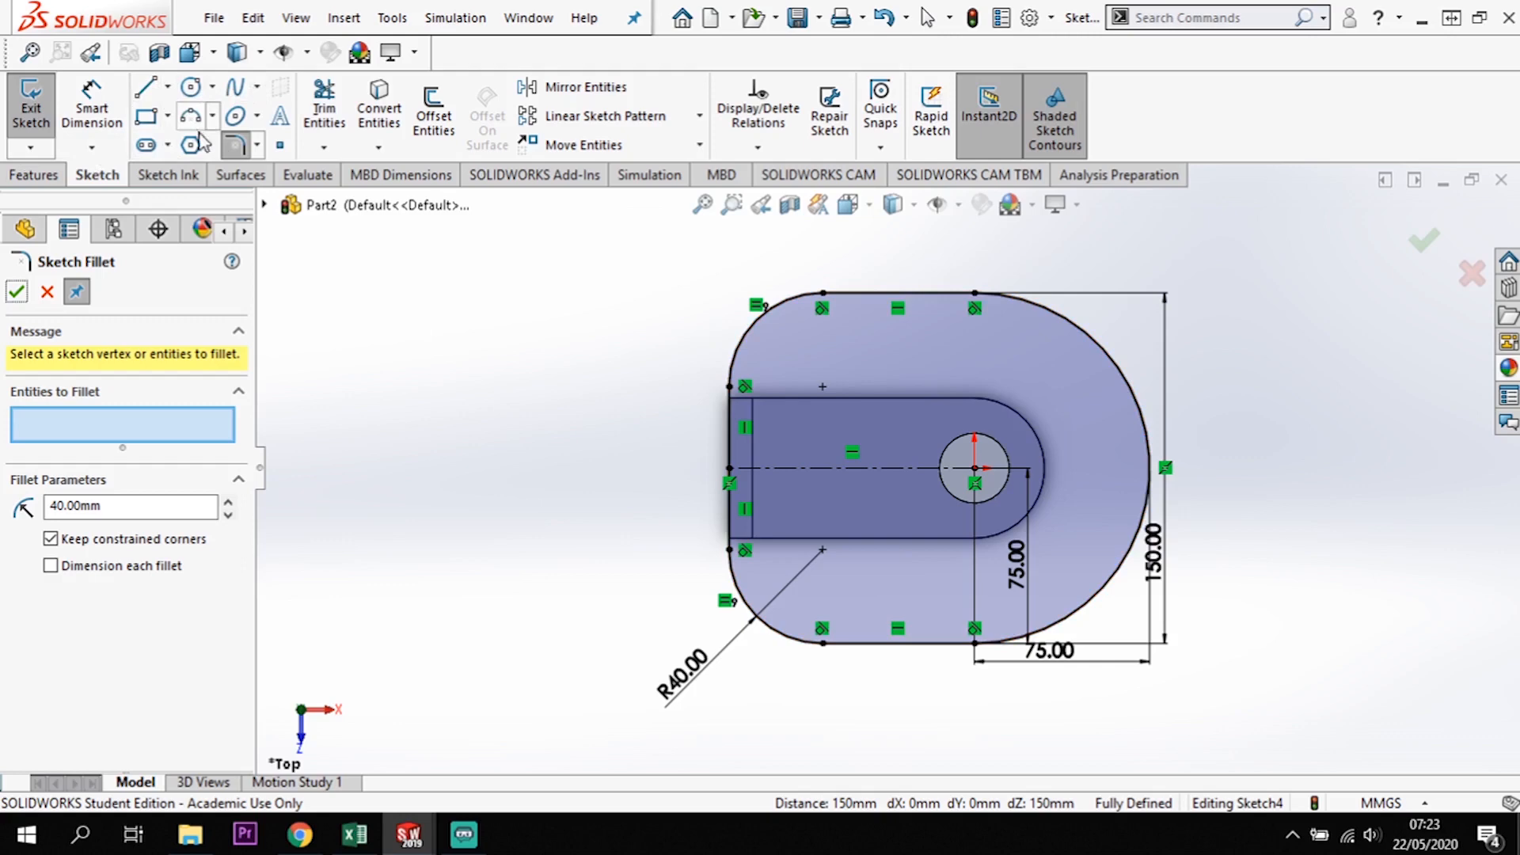
- Offset the whole closed outline 10 mm inward with the chain selected and the direction reversed
click(434, 115)
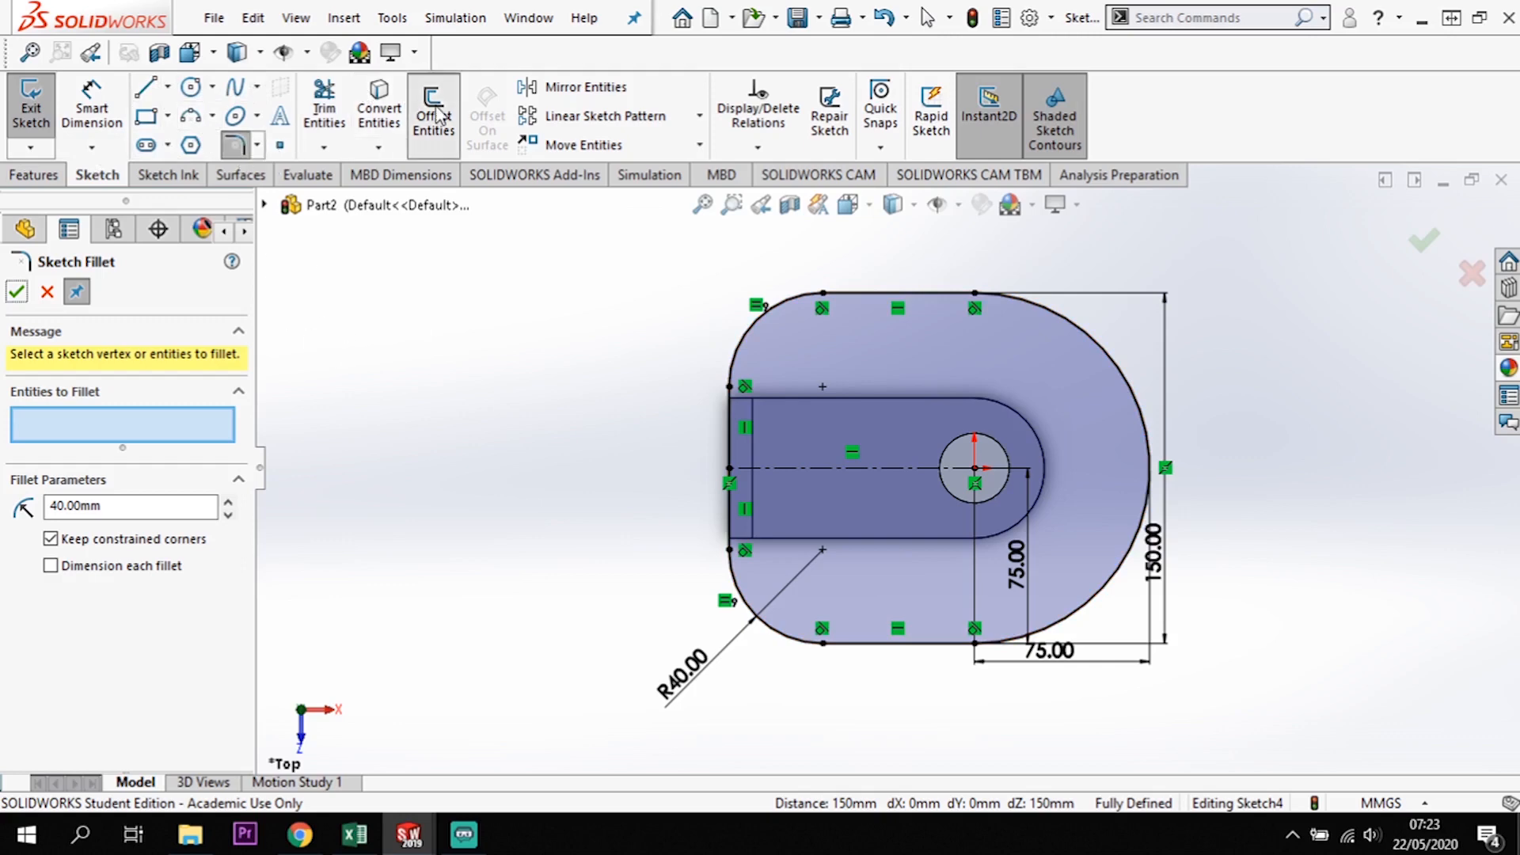
click(1145, 417)
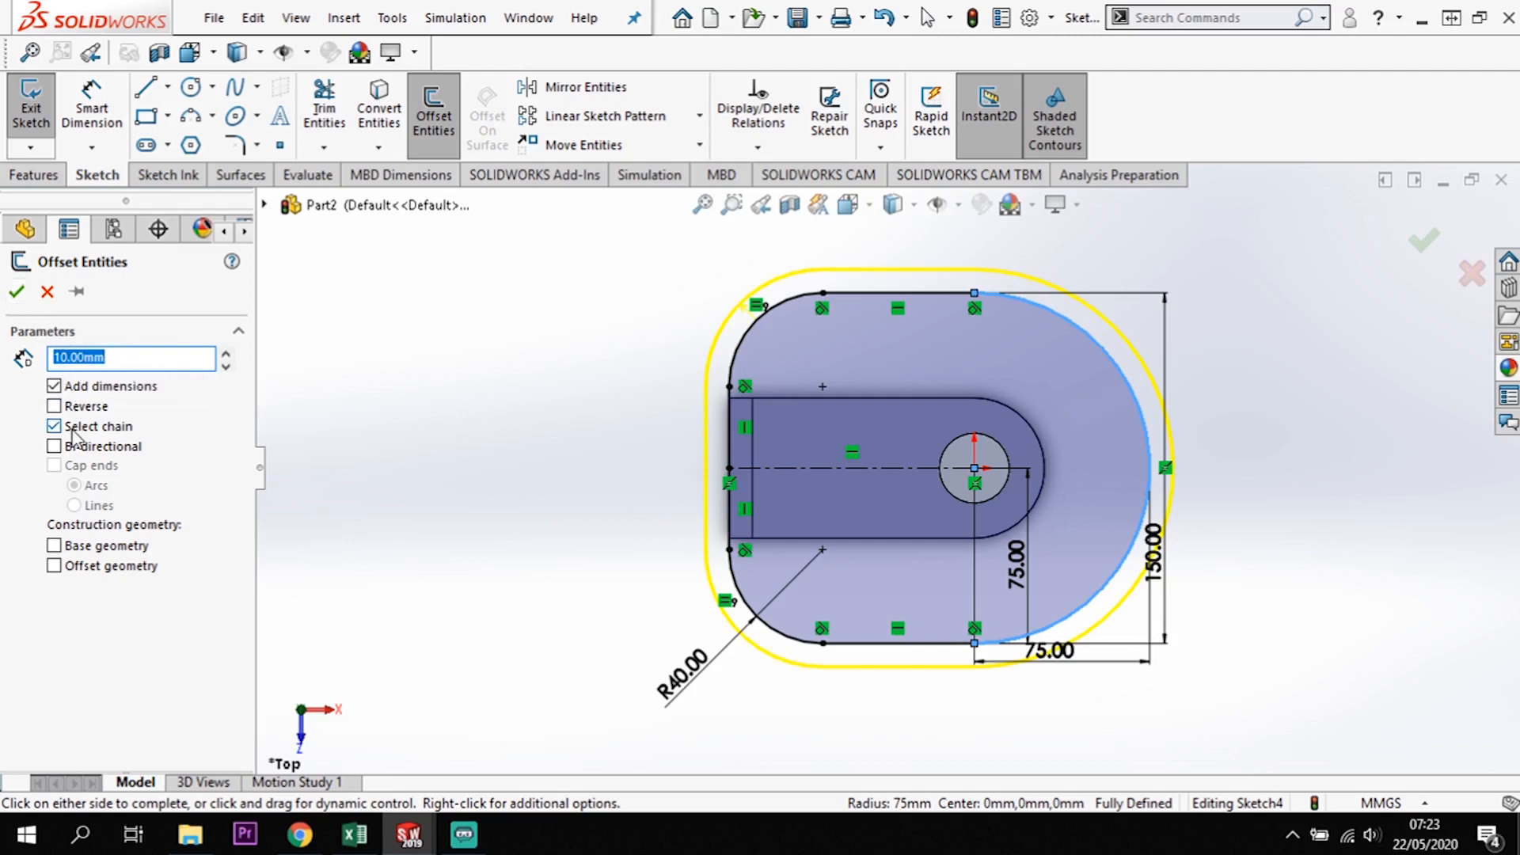
click(55, 407)
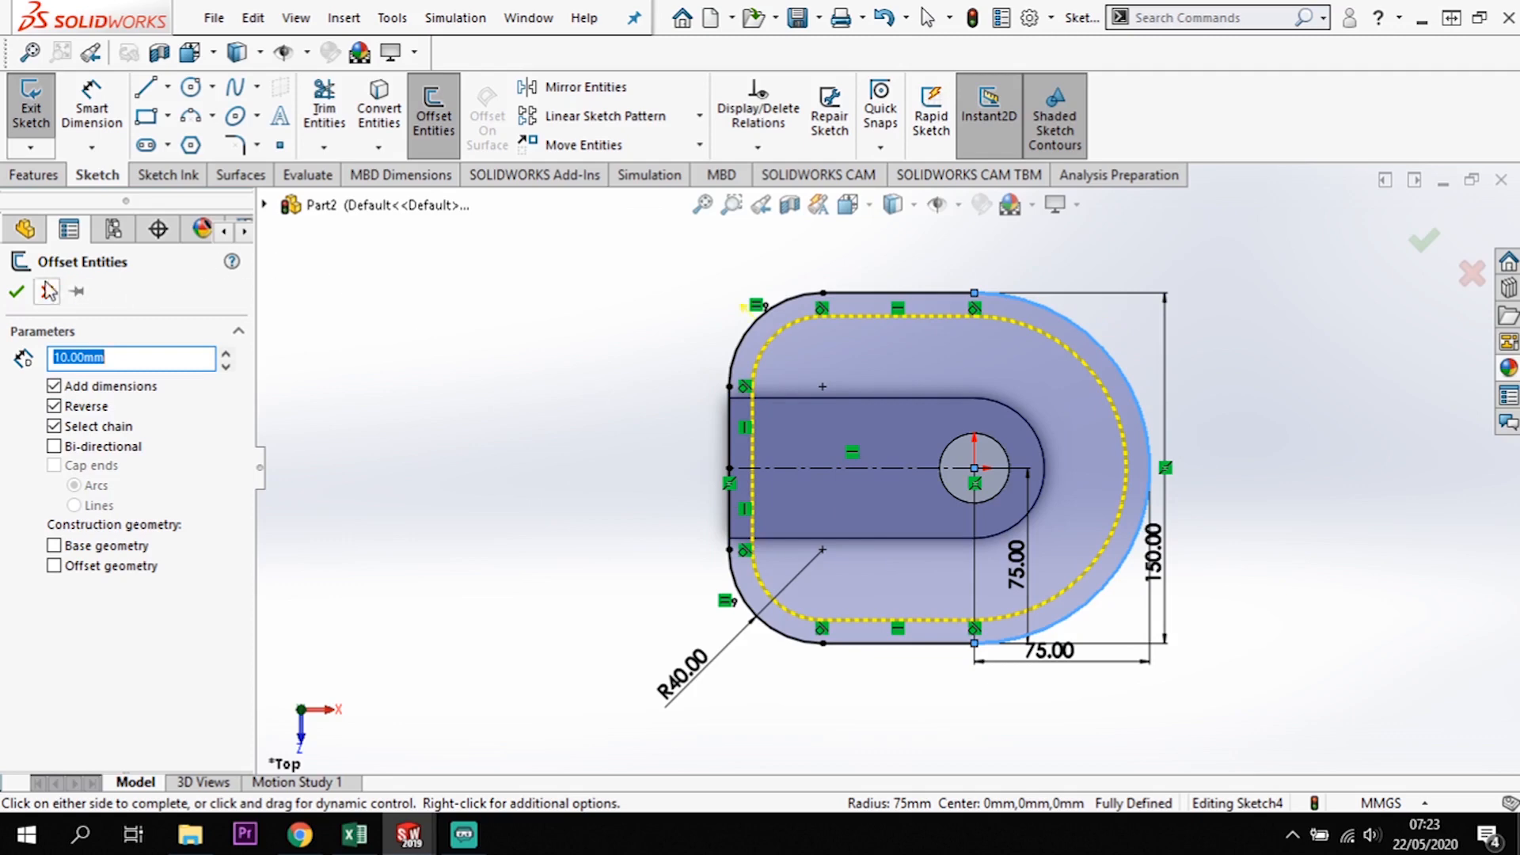
click(16, 291)
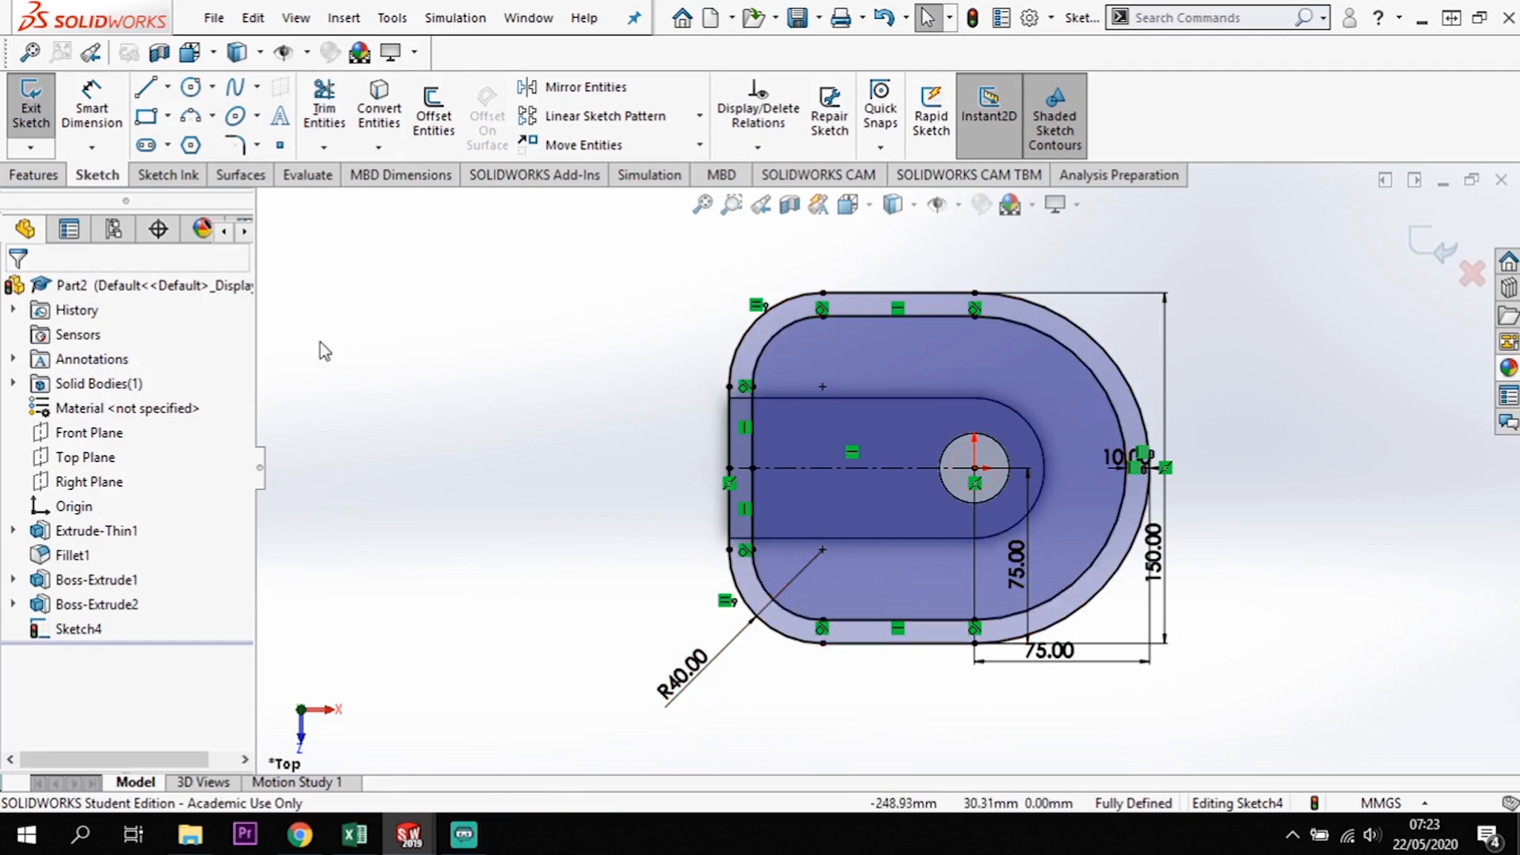
- Extrude the ring-shaped profile 10 mm Blind with the direction reversed toward the base, merging the result
click(49, 175)
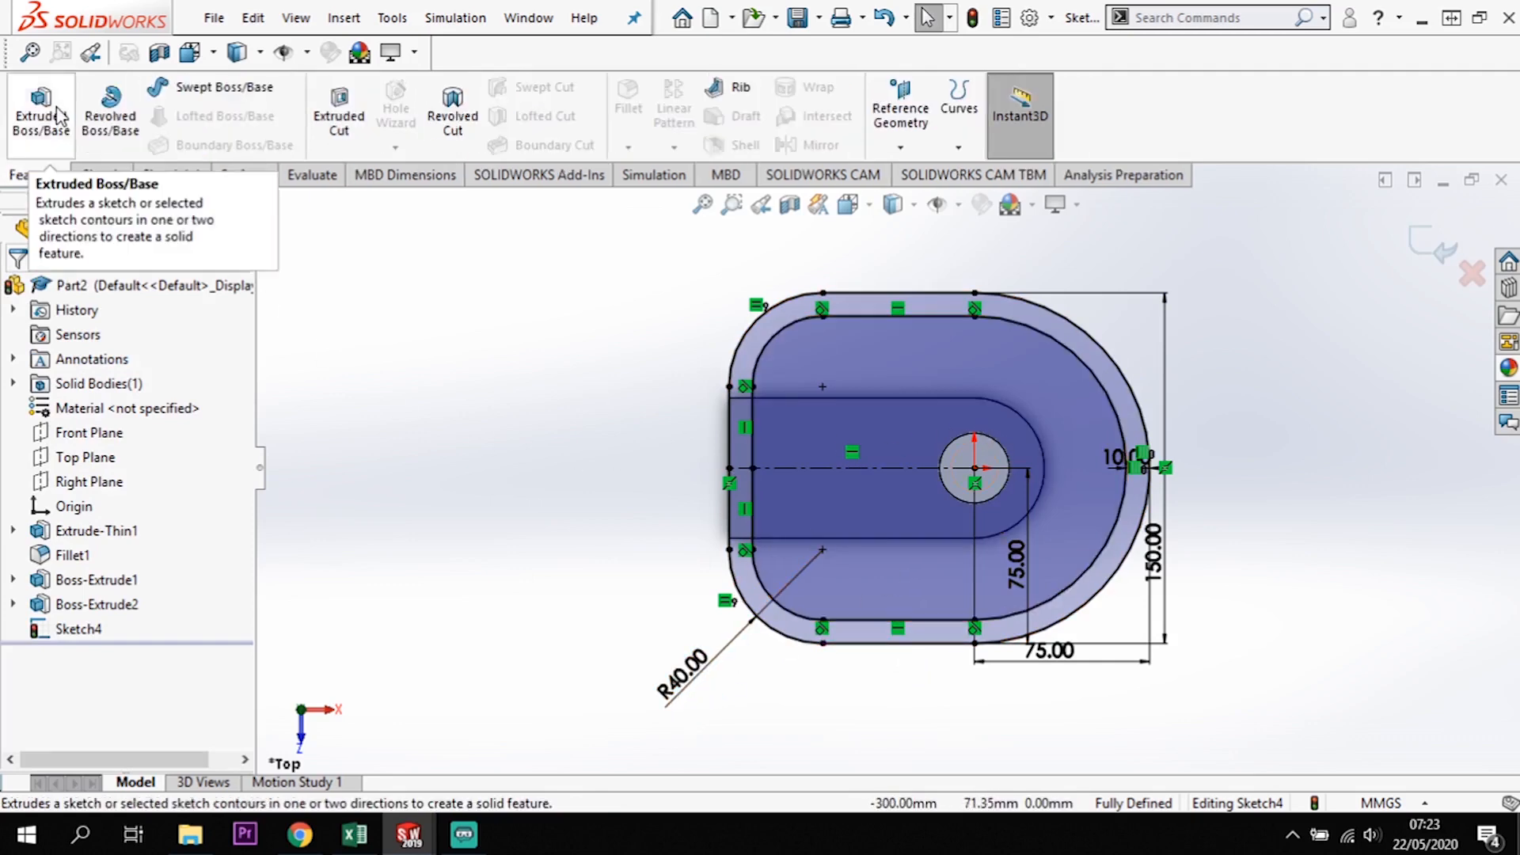
click(62, 118)
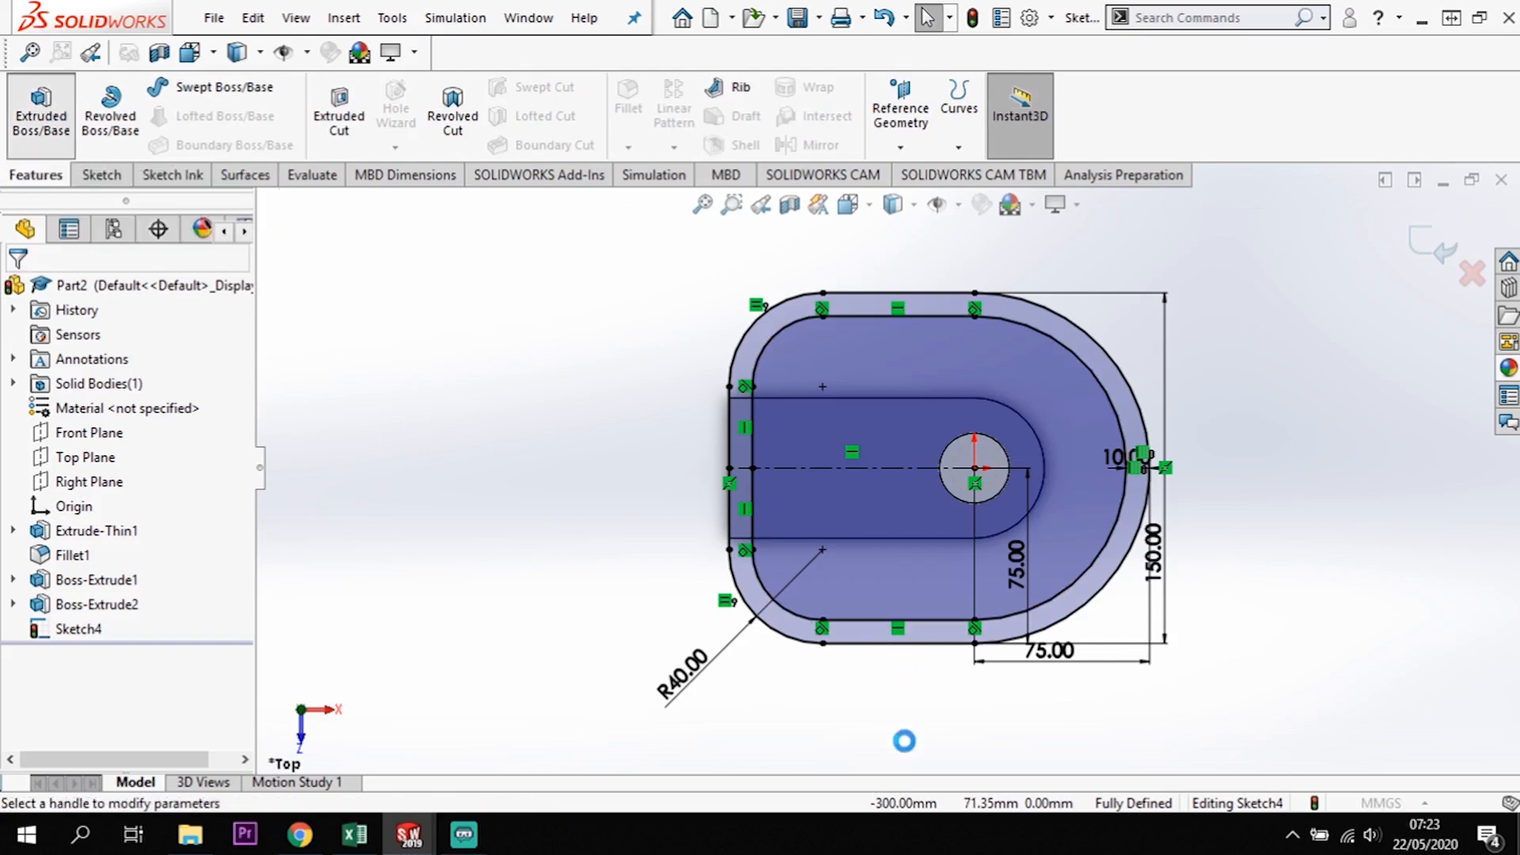
mouse_move(882, 738)
middle_down()
mouse_move(848, 424)
mouse_move(823, 413)
mouse_move(720, 542)
middle_up()
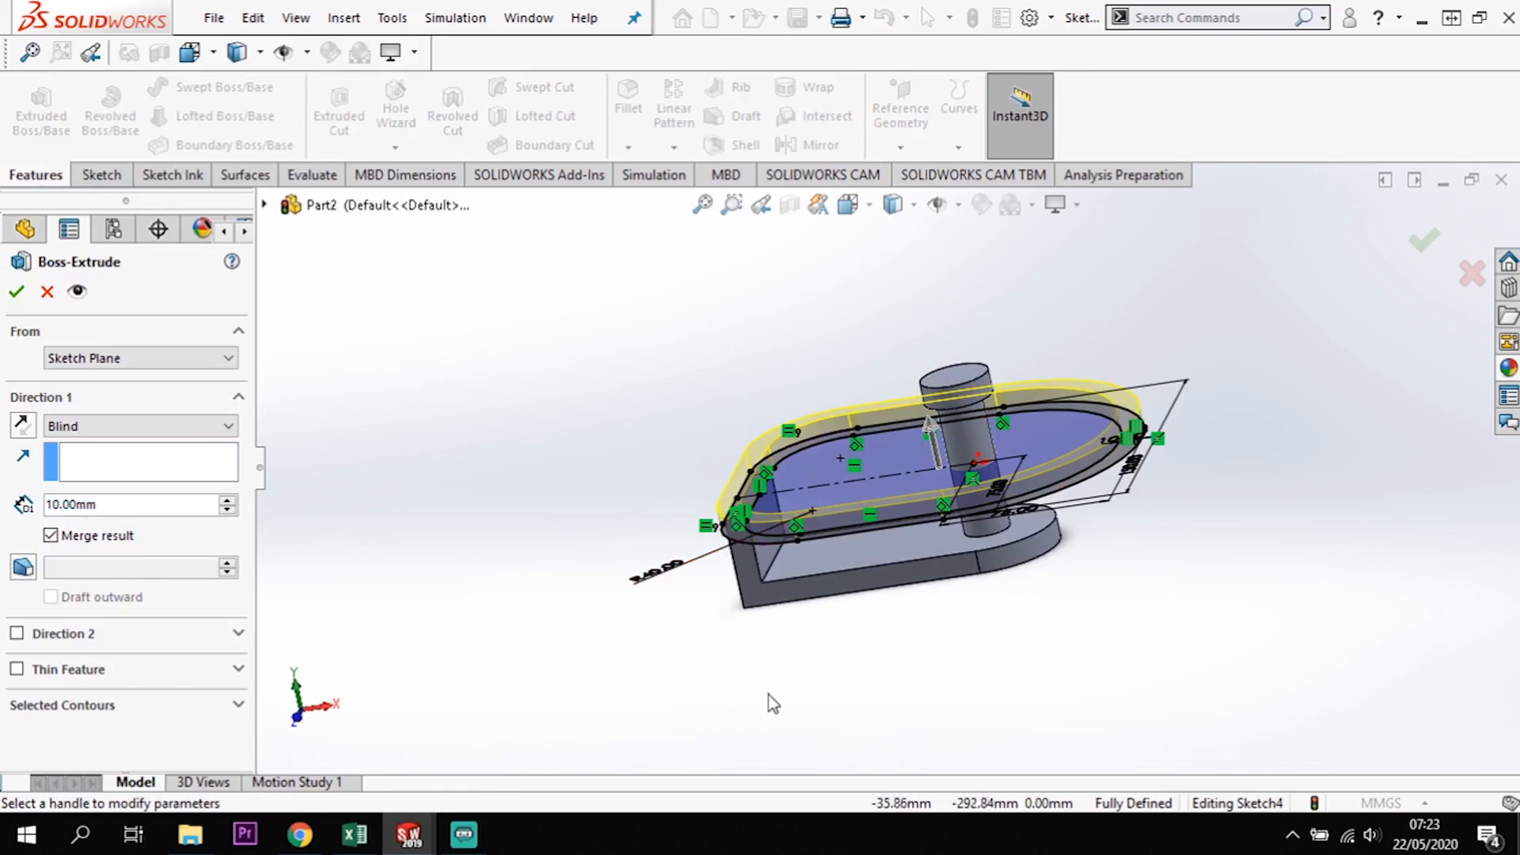
click(22, 427)
middle_drag(799, 657, 795, 520)
mouse_move(891, 721)
middle_down()
mouse_move(869, 715)
mouse_move(868, 760)
middle_up()
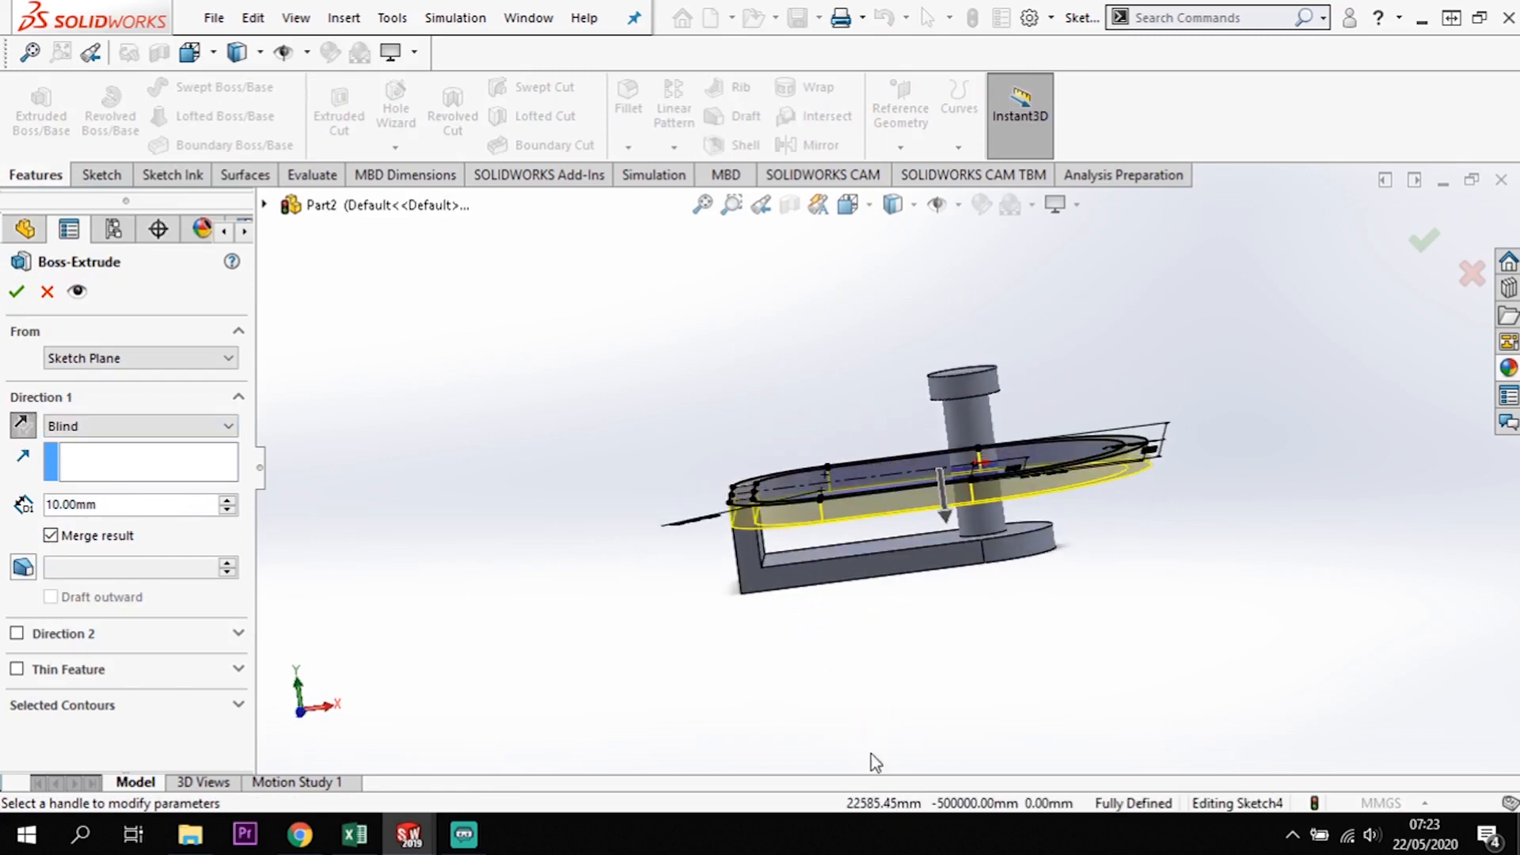
click(16, 295)
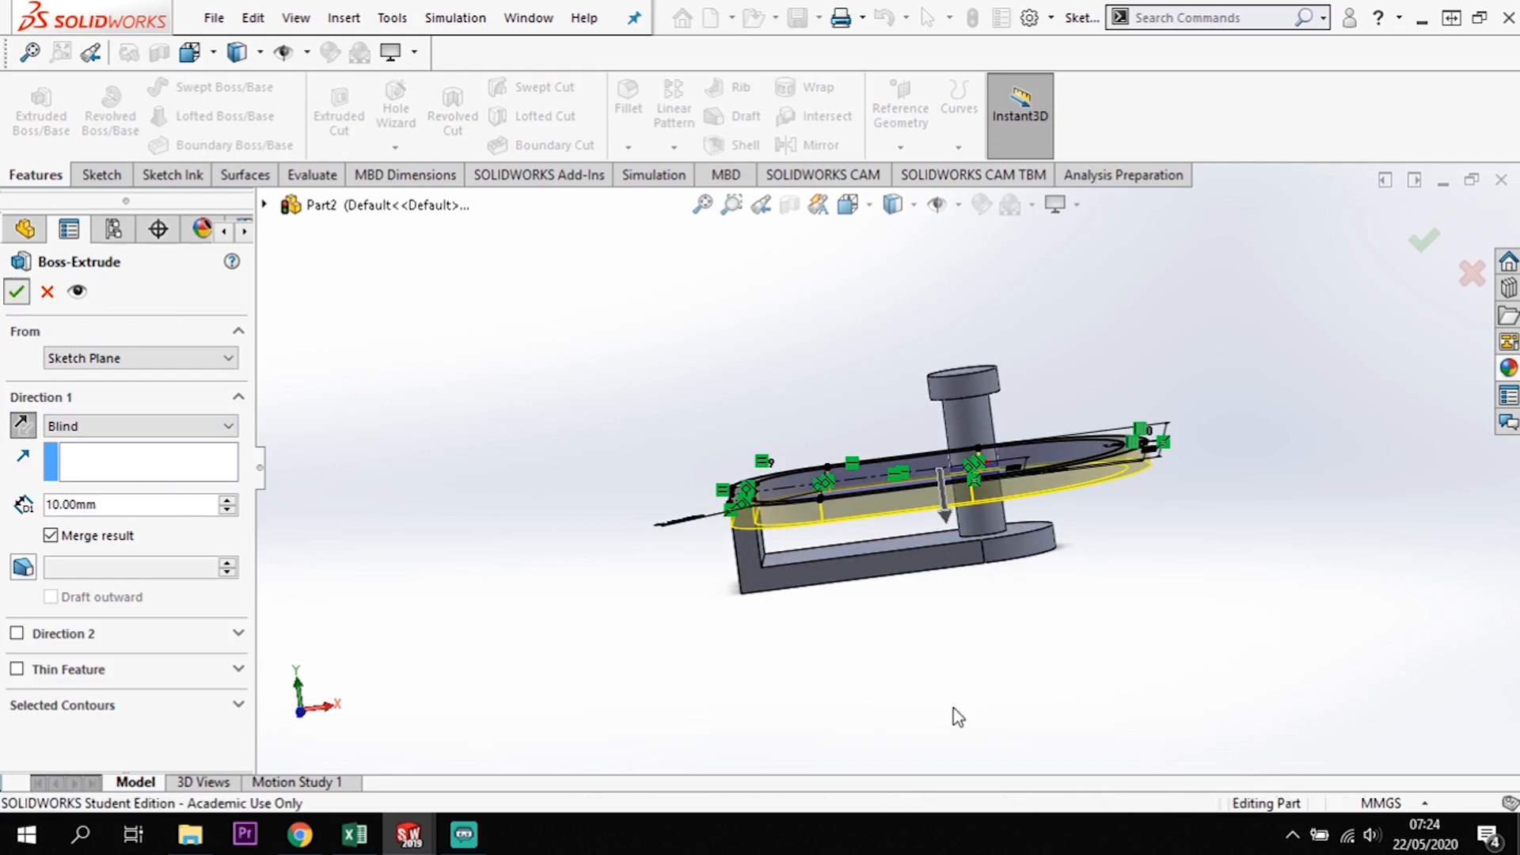
click(1038, 638)
middle_drag(1173, 601, 1132, 562)
mouse_move(1022, 658)
middle_down()
mouse_move(1062, 693)
mouse_move(1110, 600)
mouse_move(1062, 681)
mouse_move(1027, 647)
middle_up()
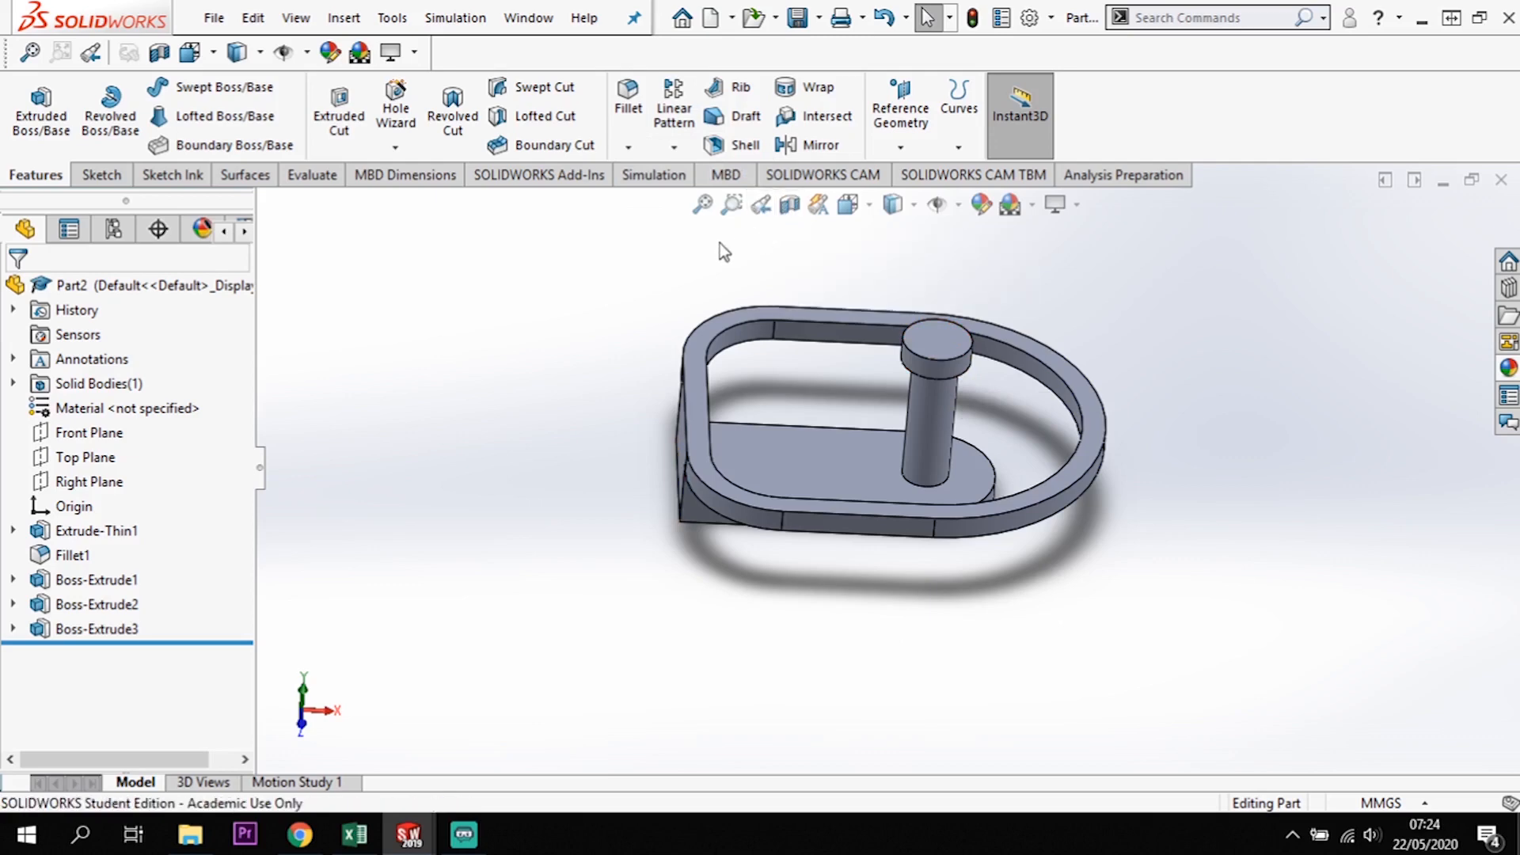
- Create a planar section view of the part through the Front Plane with zero offset
click(795, 208)
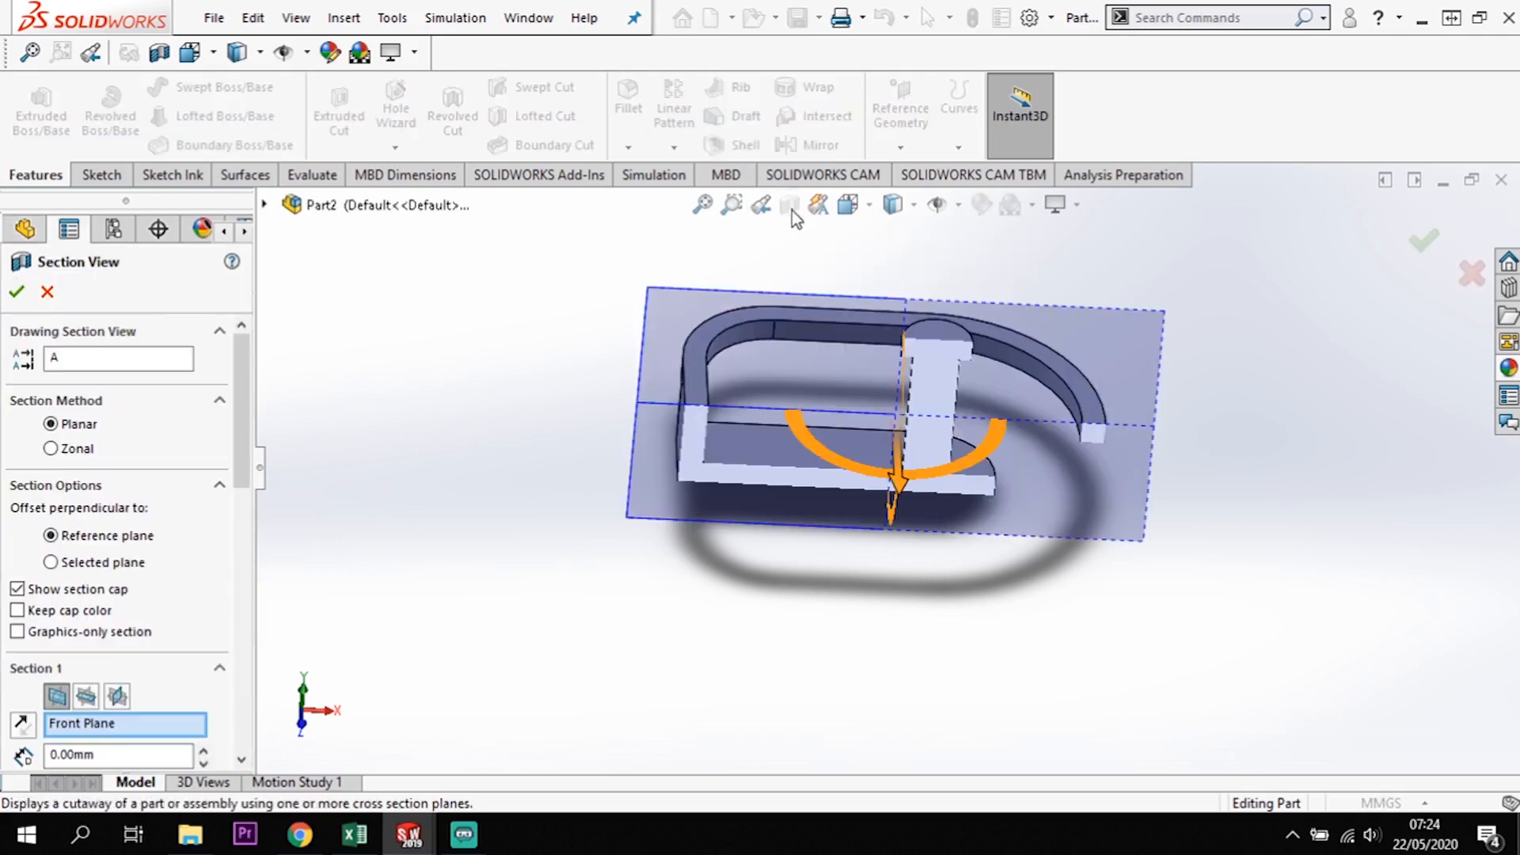
middle_drag(895, 592, 726, 421)
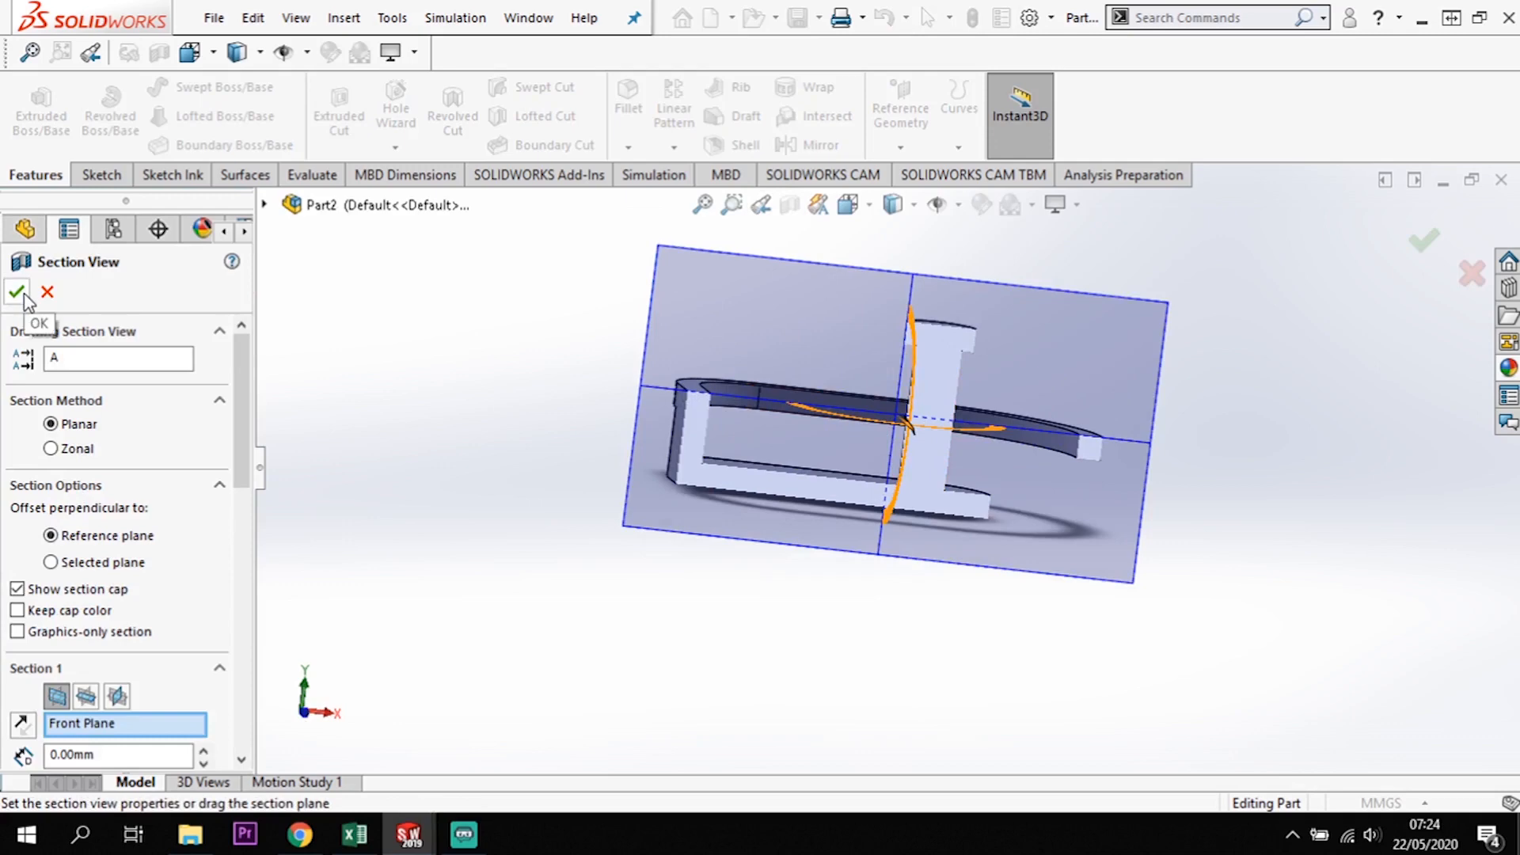
click(90, 698)
click(117, 698)
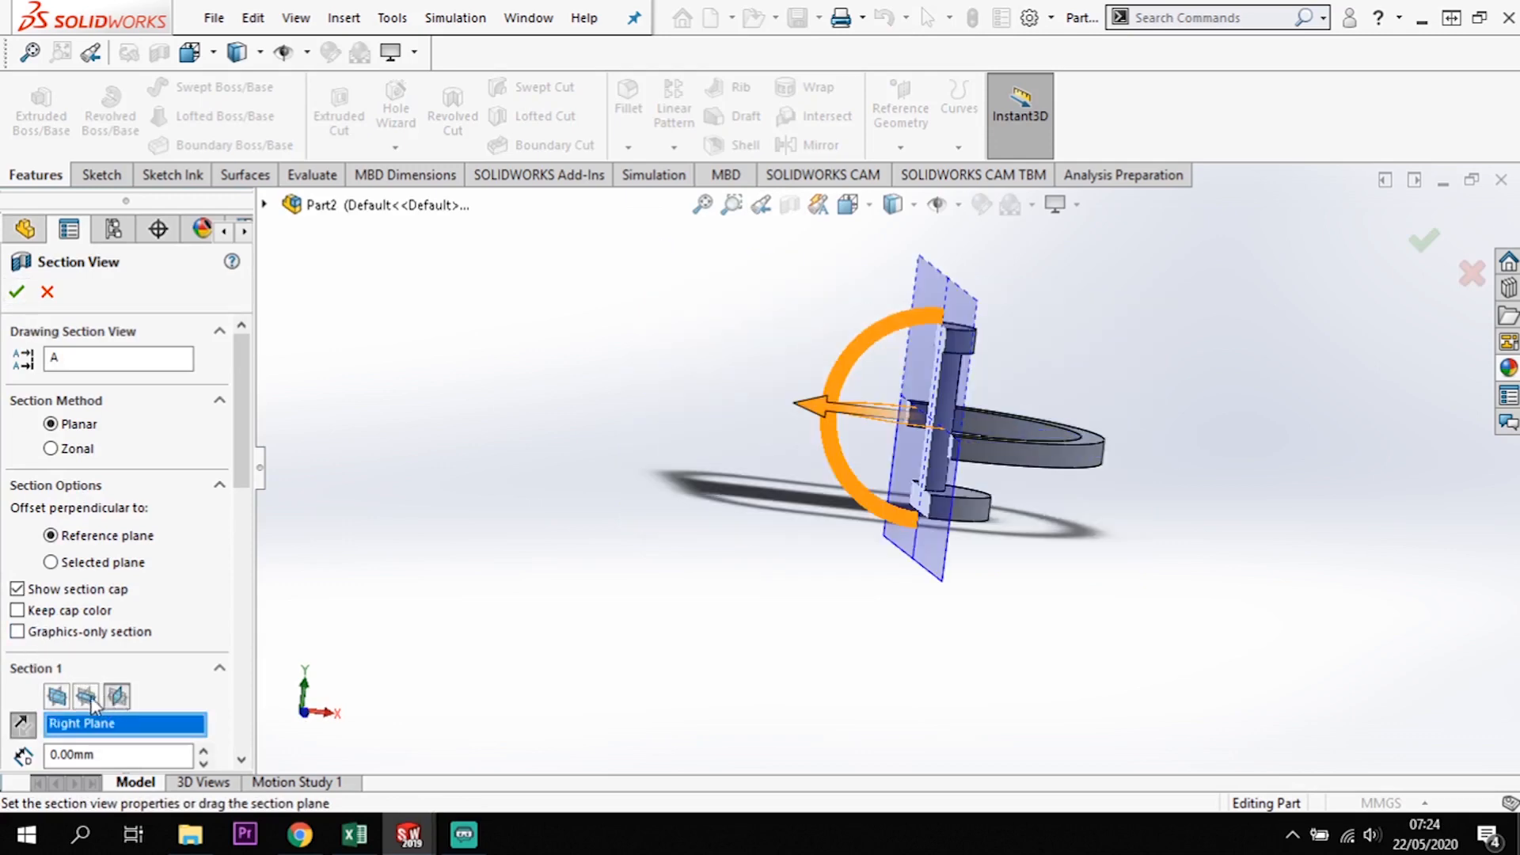
click(58, 697)
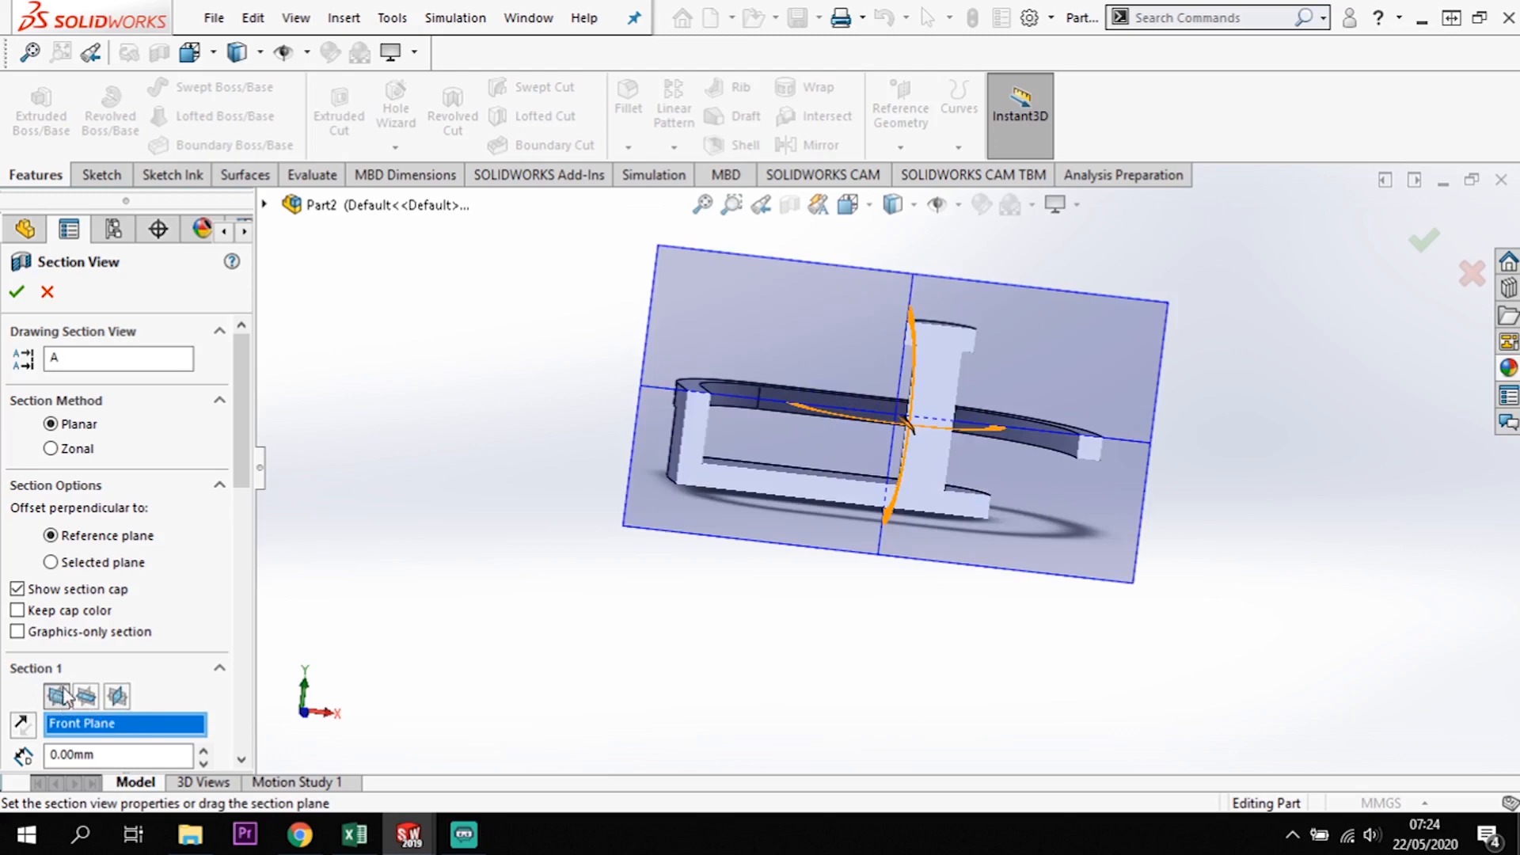
click(17, 292)
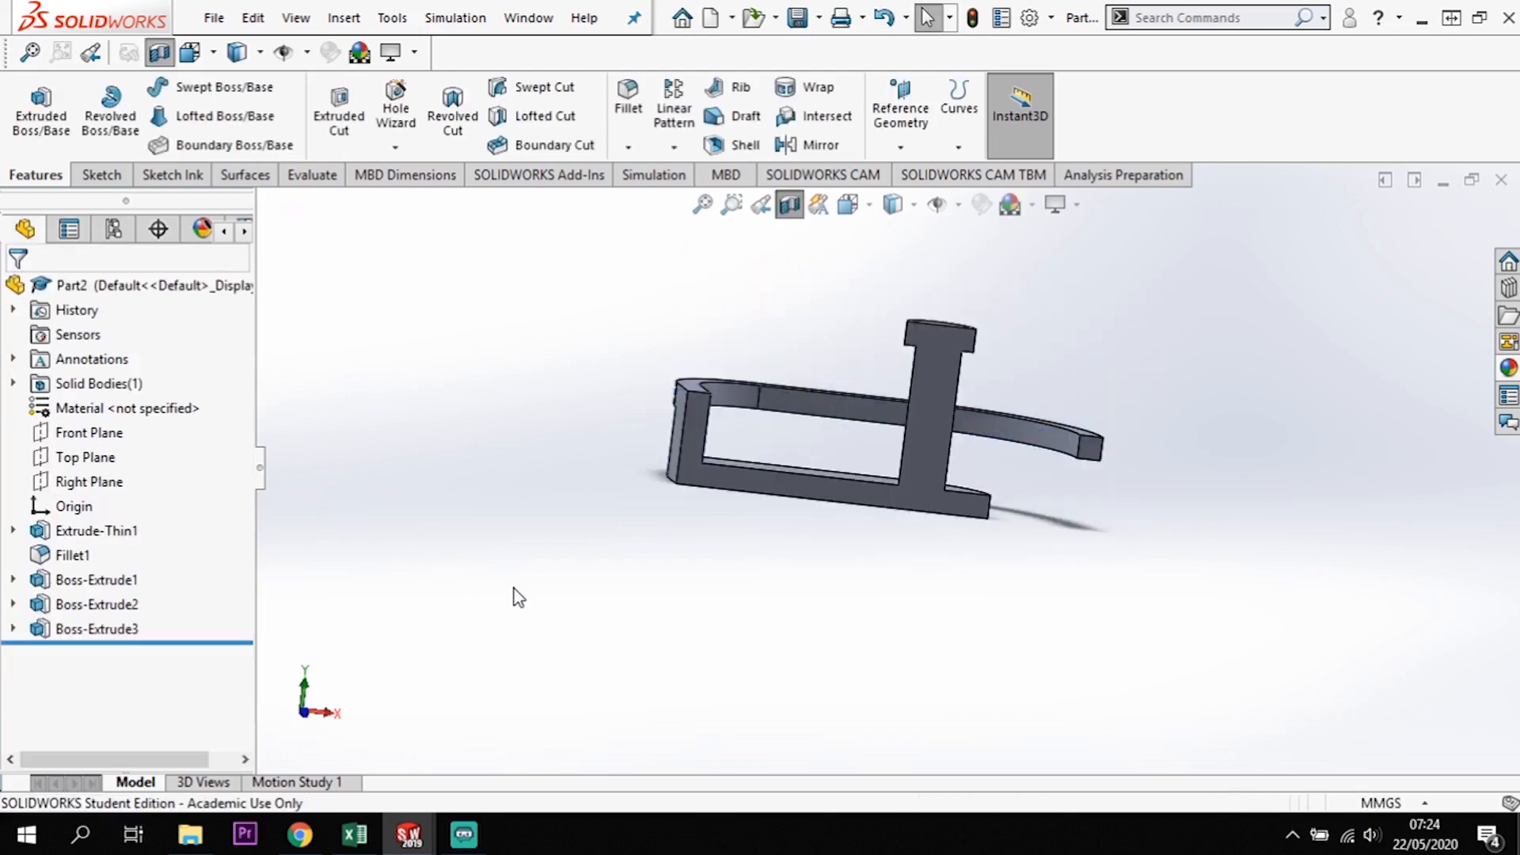
scroll(919, 522, down, 3)
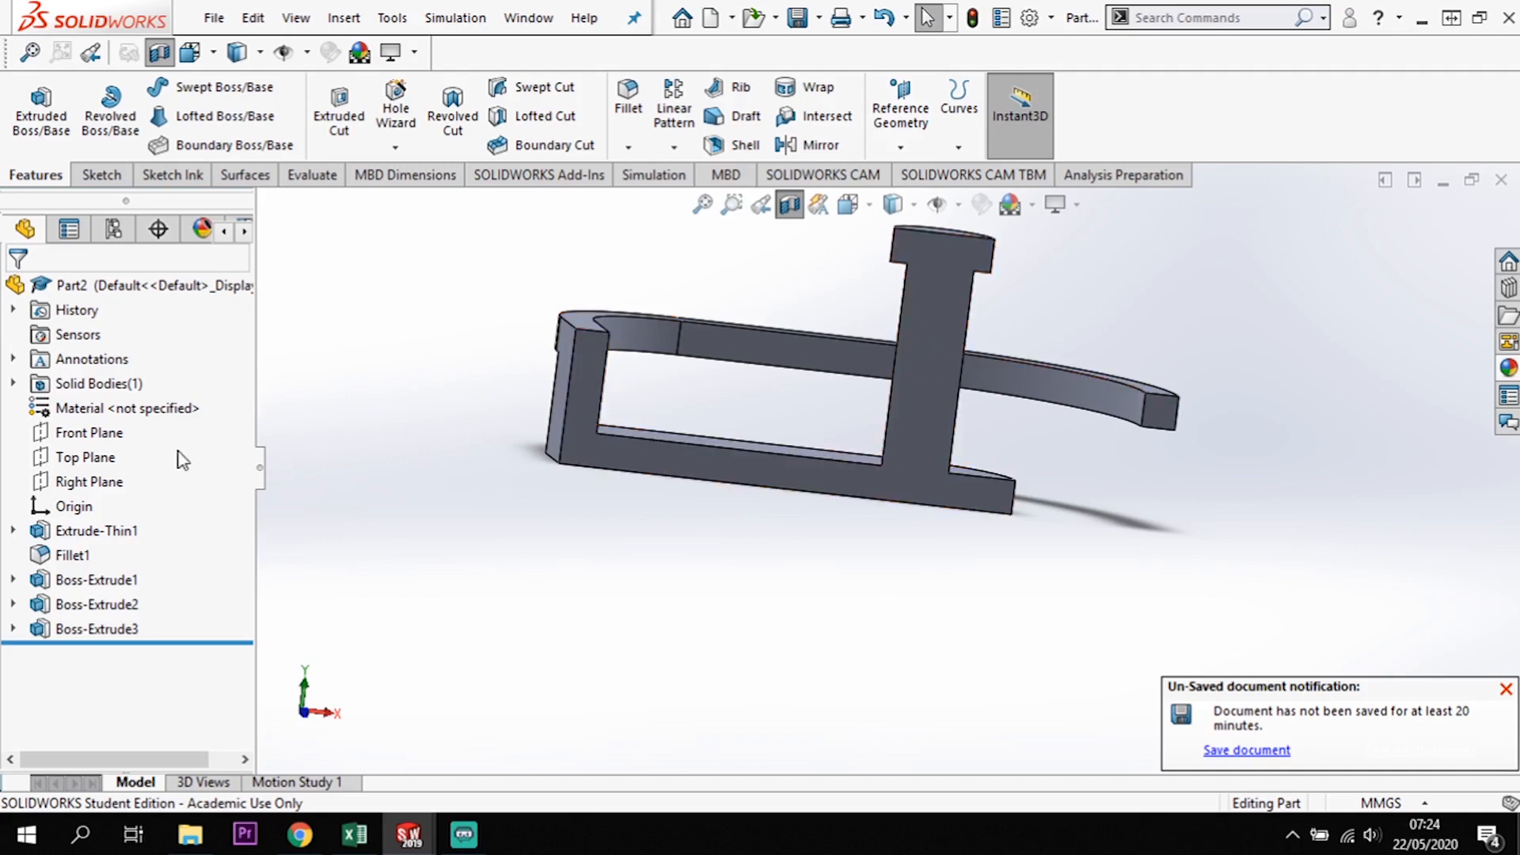
- Start a new sketch on the Front Plane and orient the view to face it
click(88, 432)
scroll(849, 470, up, 2)
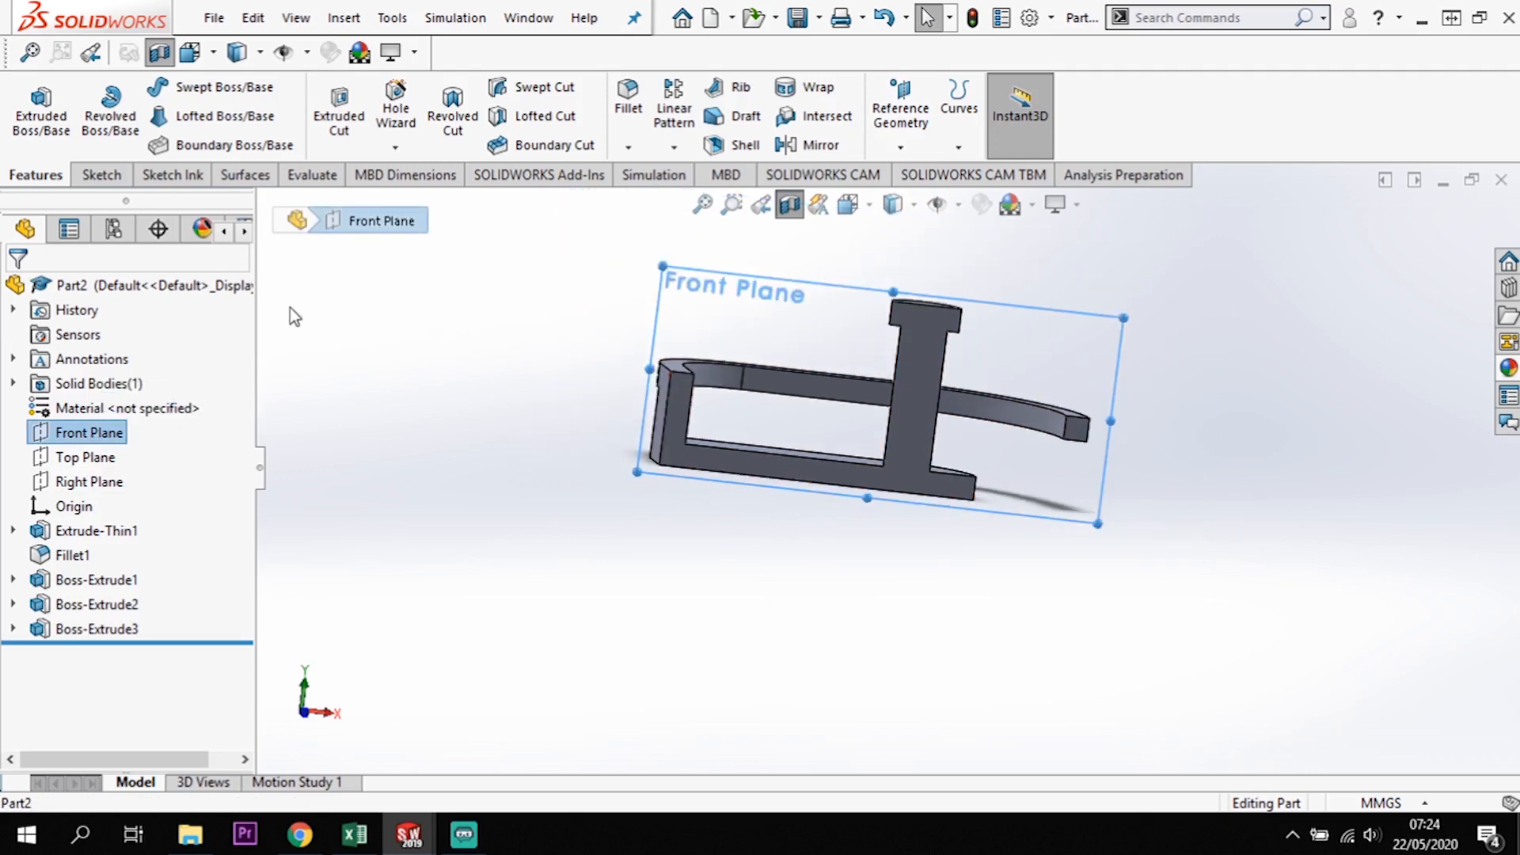
click(101, 175)
click(30, 107)
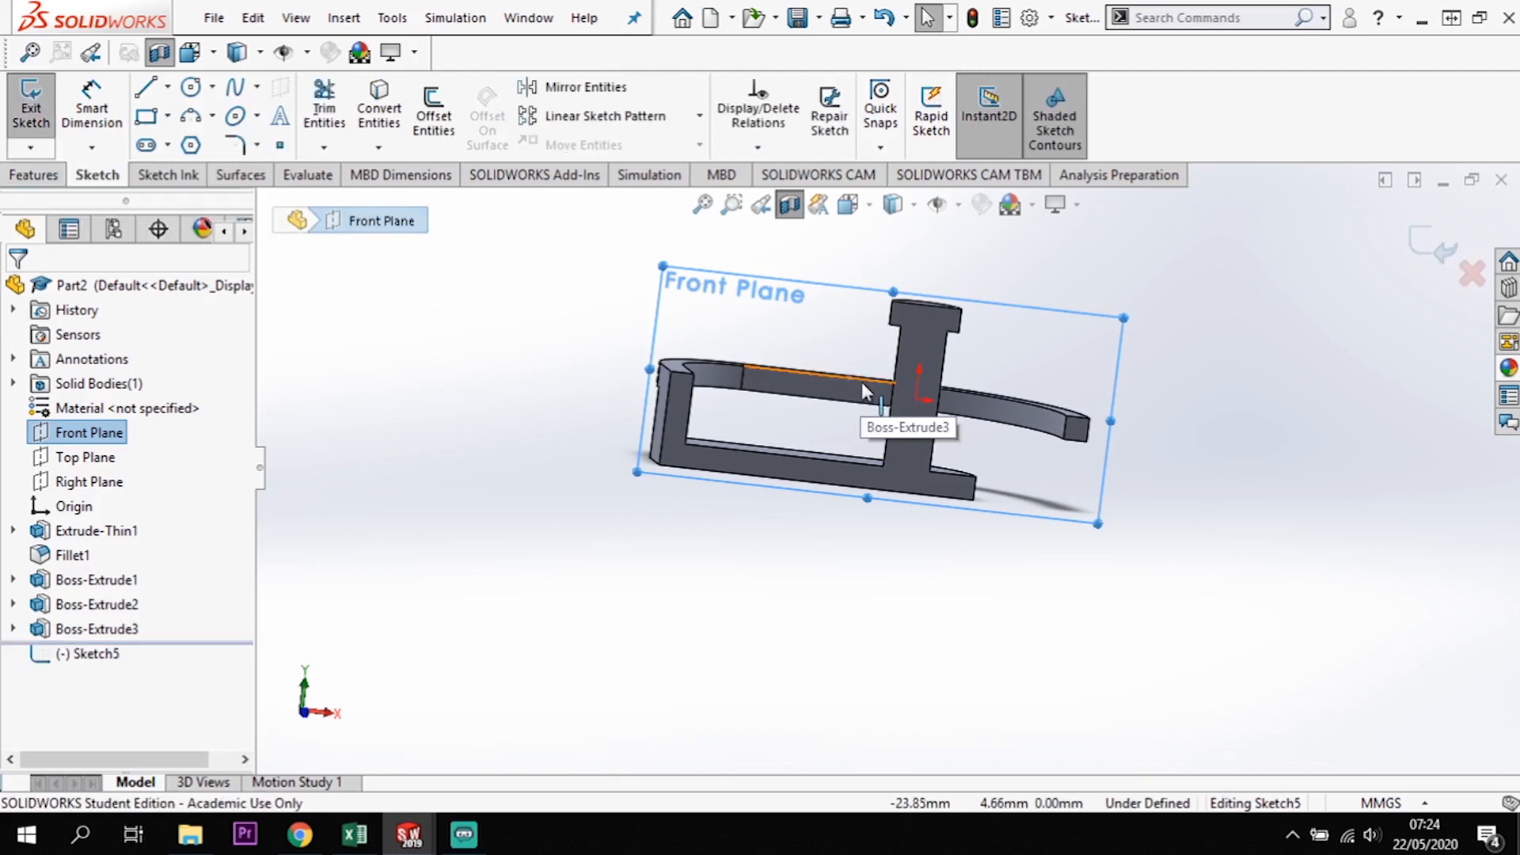
key(space)
click(732, 639)
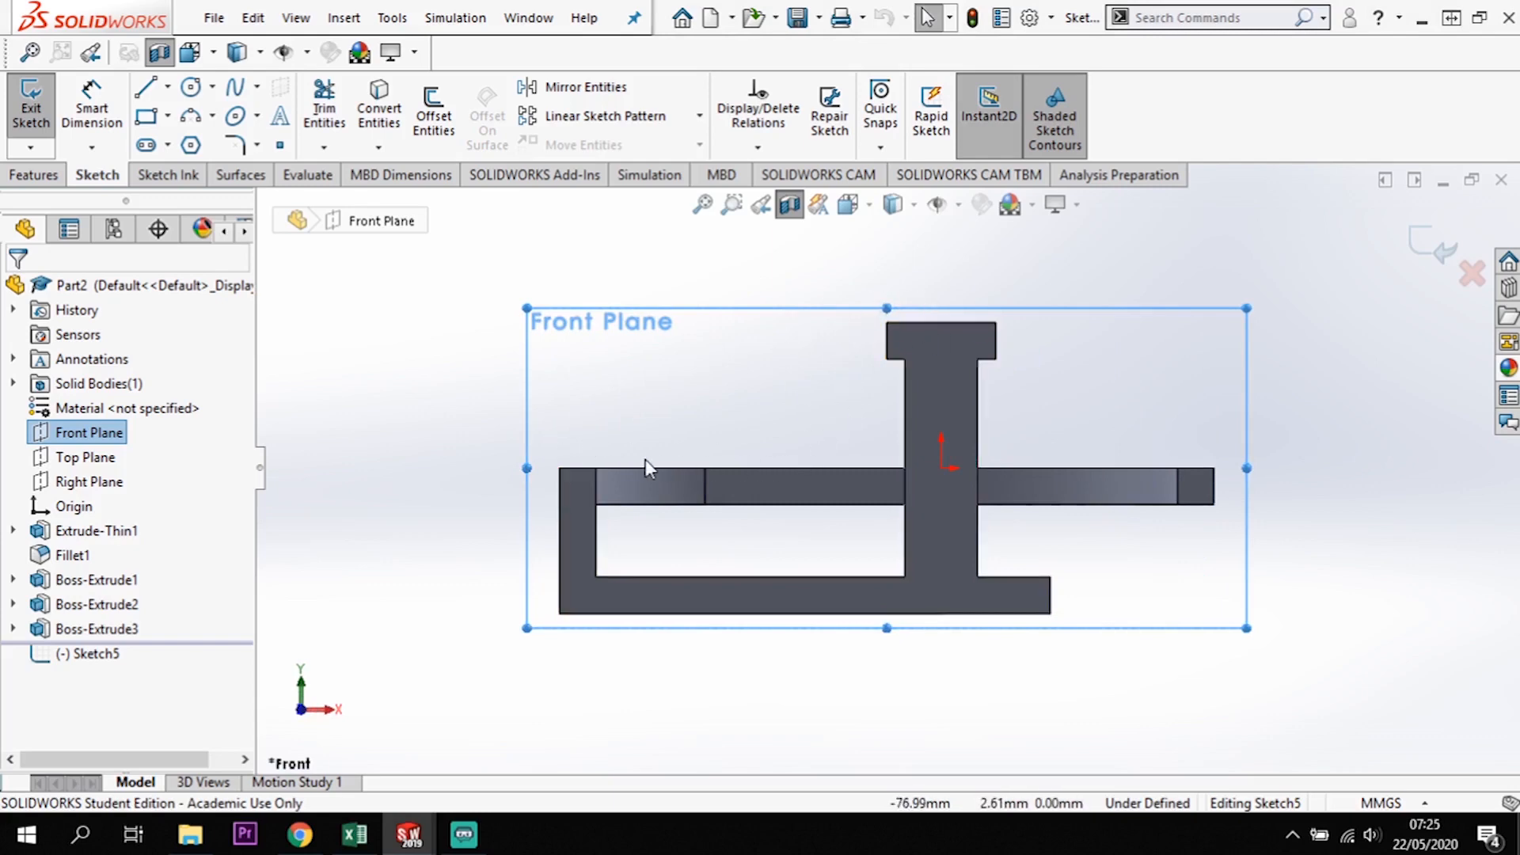
- Draw a vertical centerline from the midpoint of the post collar's top edge down to the origin
click(169, 88)
click(172, 143)
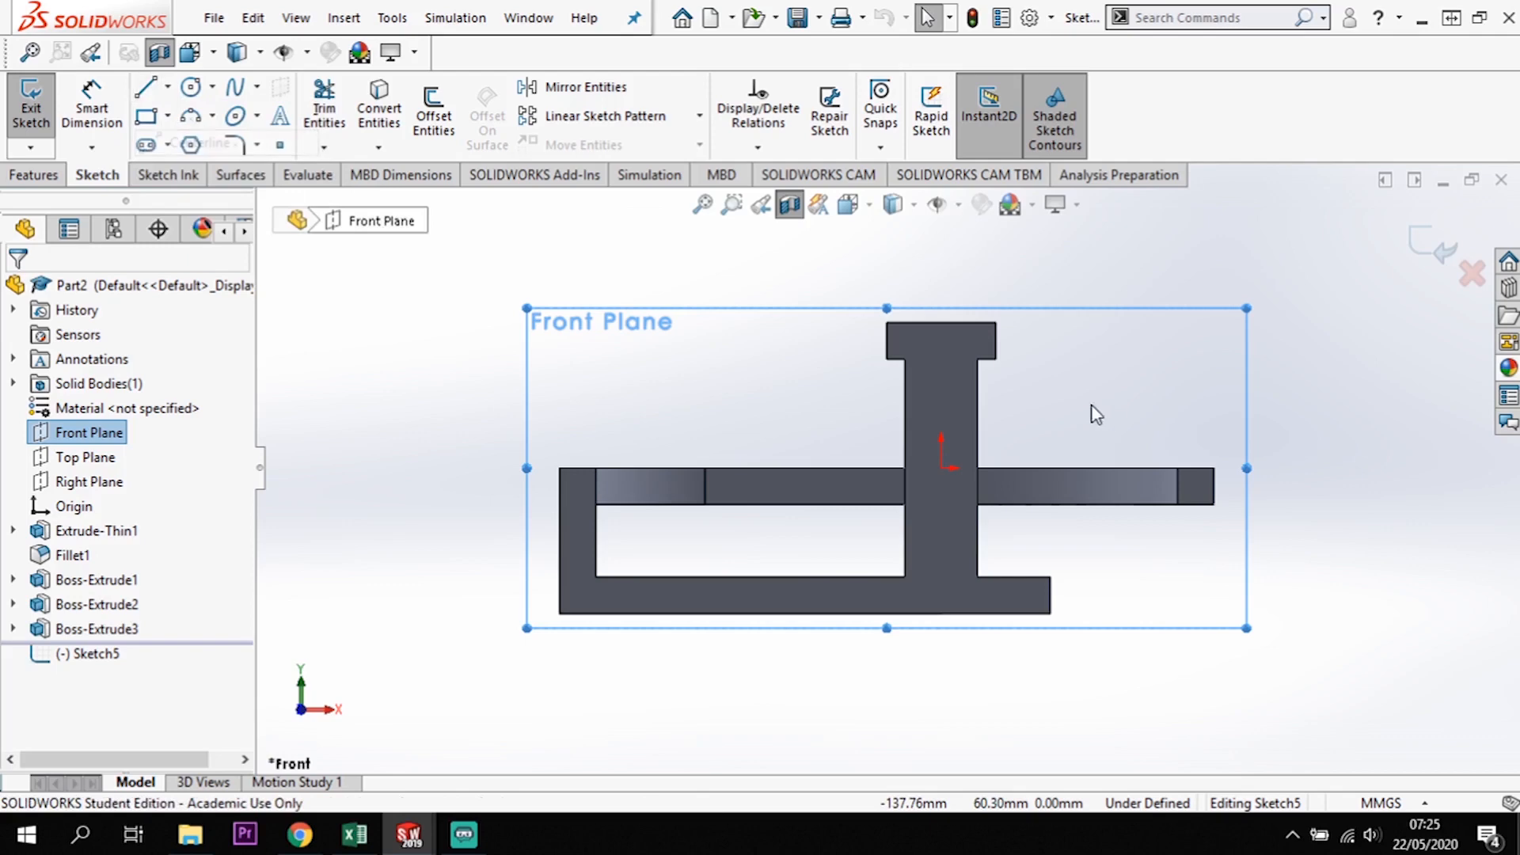
click(940, 322)
click(940, 468)
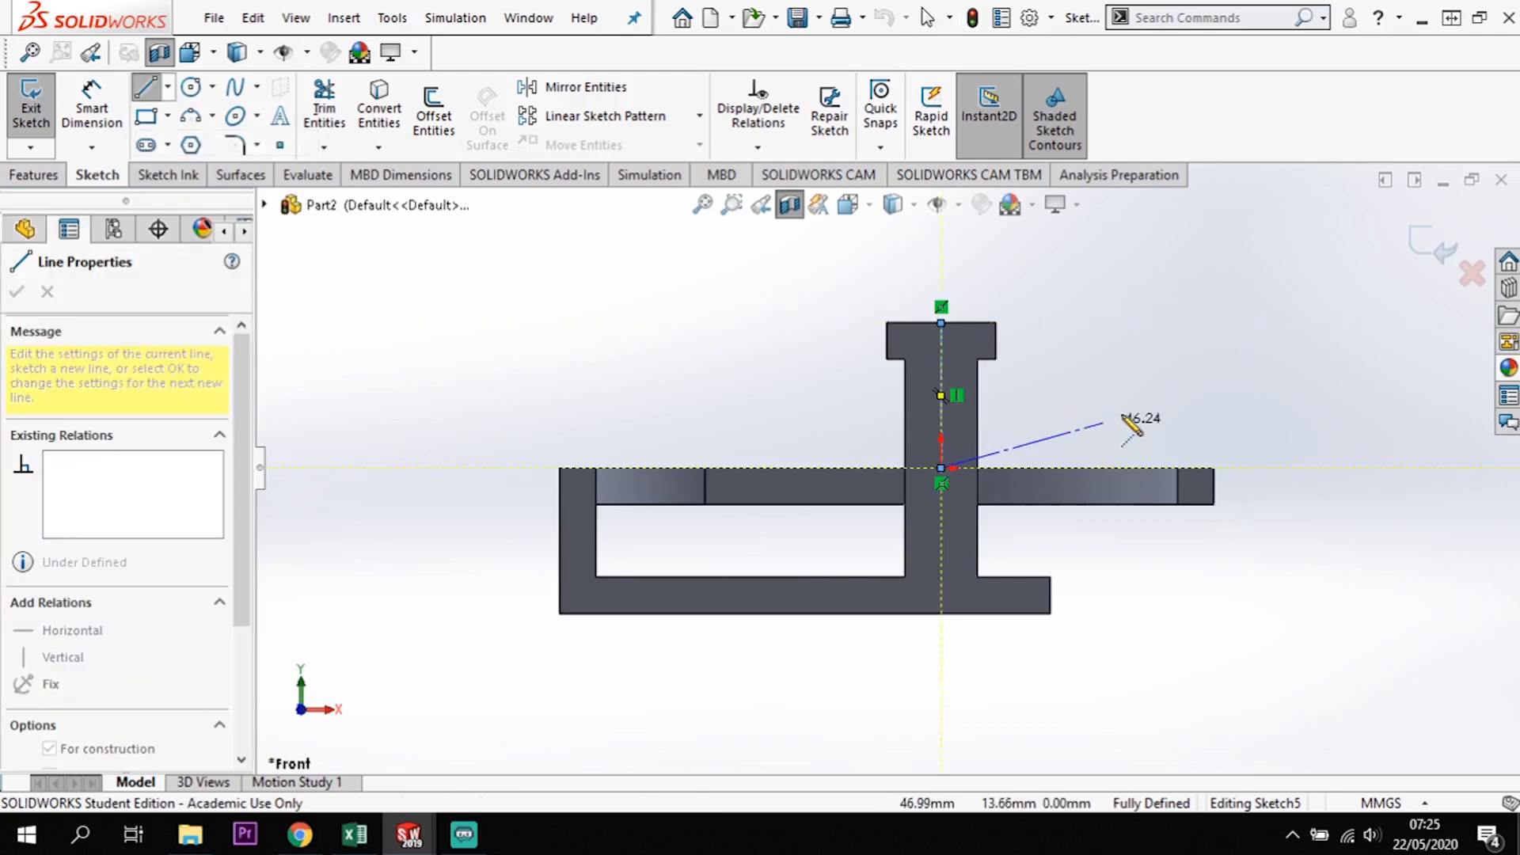
key(Escape)
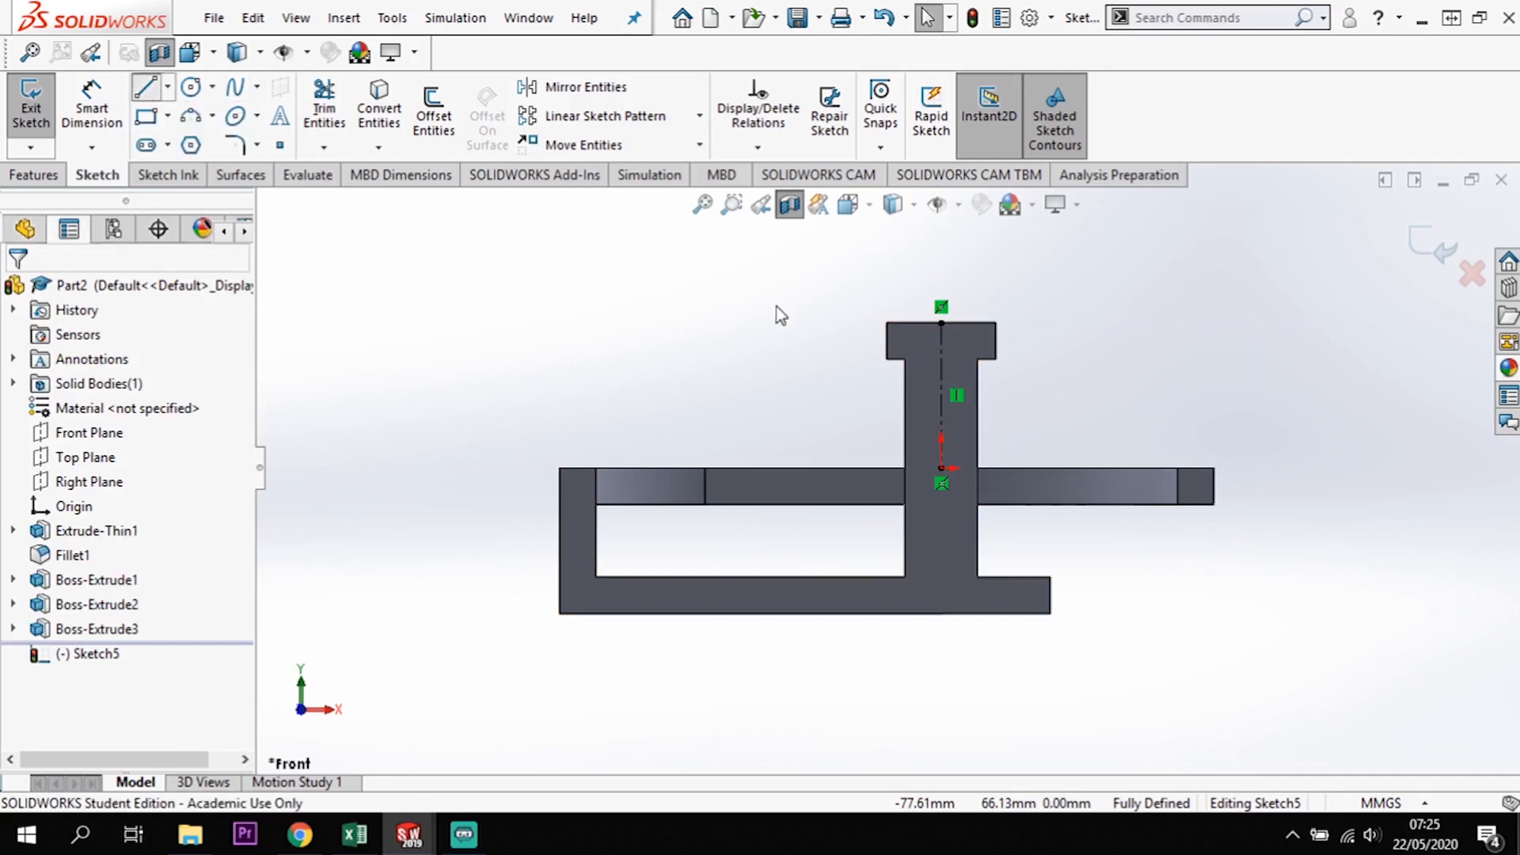
- Sketch a stepped line from the centerline's top: about 29 mm outward, 40 mm down to the ring's top, then along it to the upright wall's inner corner
key(l)
click(940, 323)
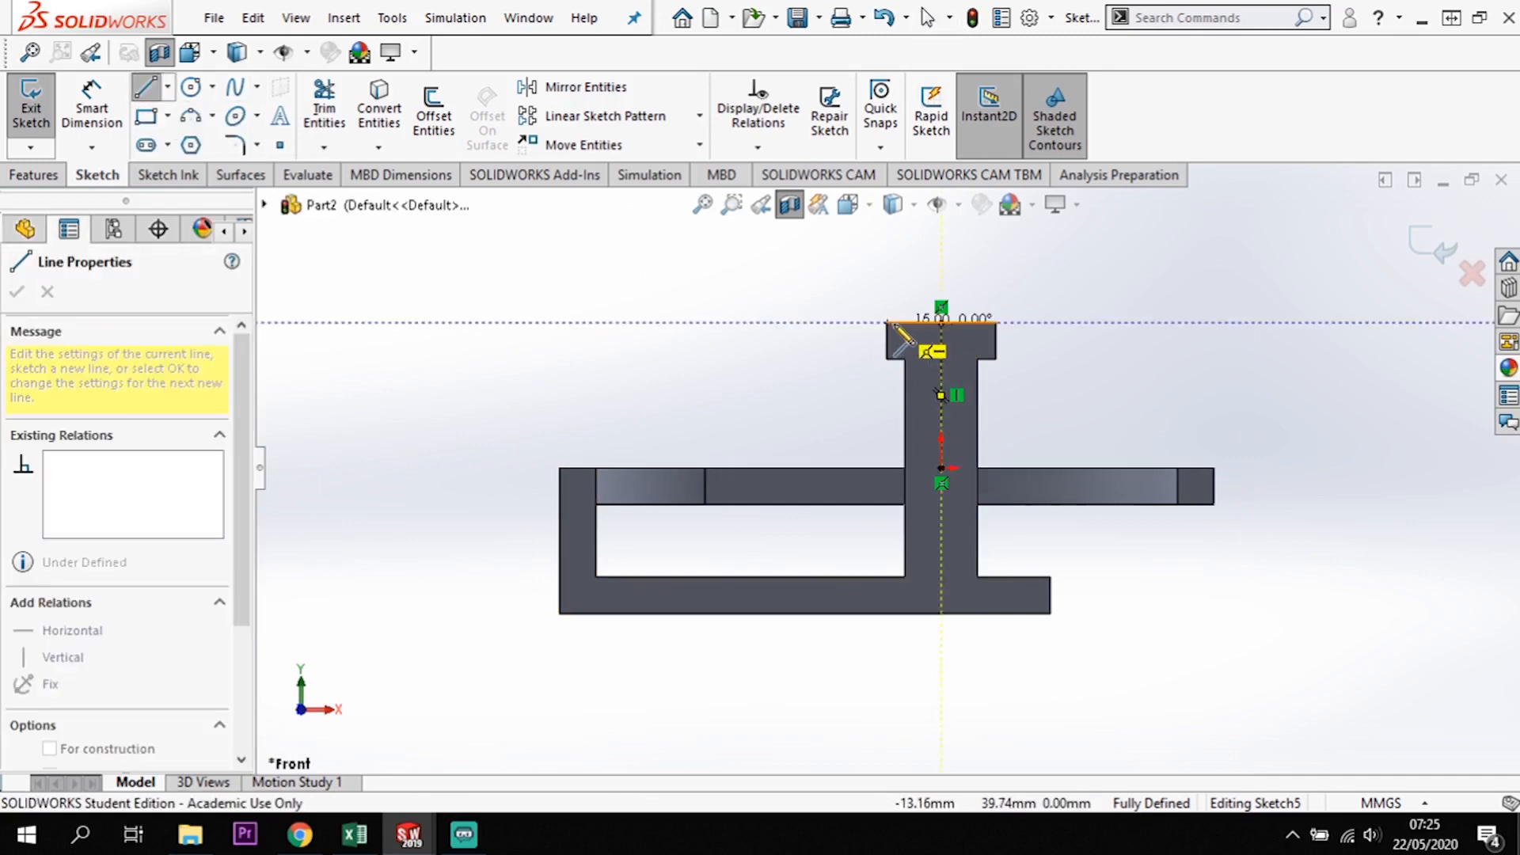
click(838, 323)
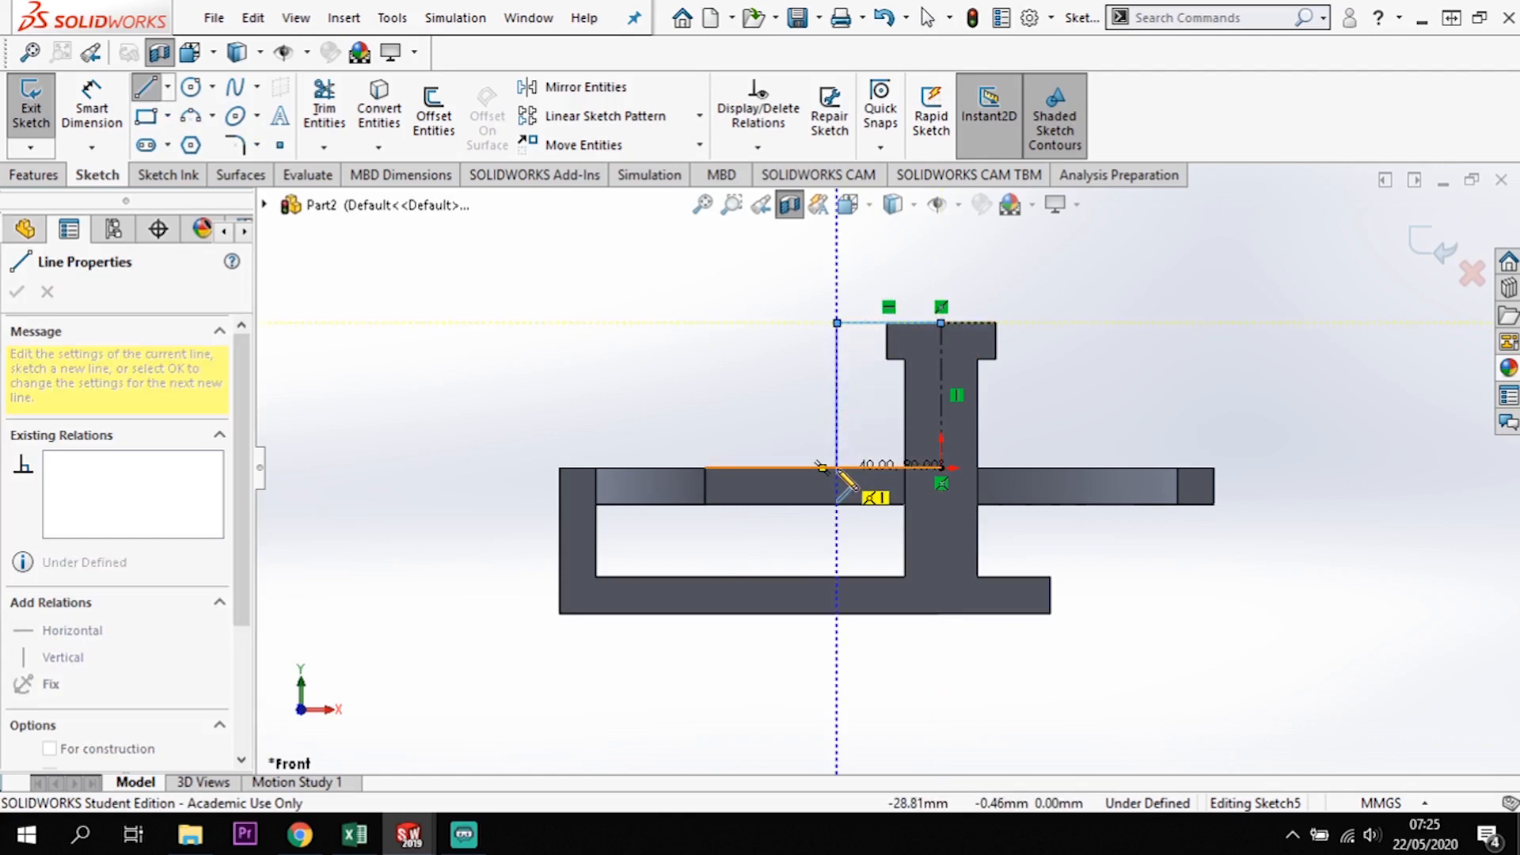
click(837, 467)
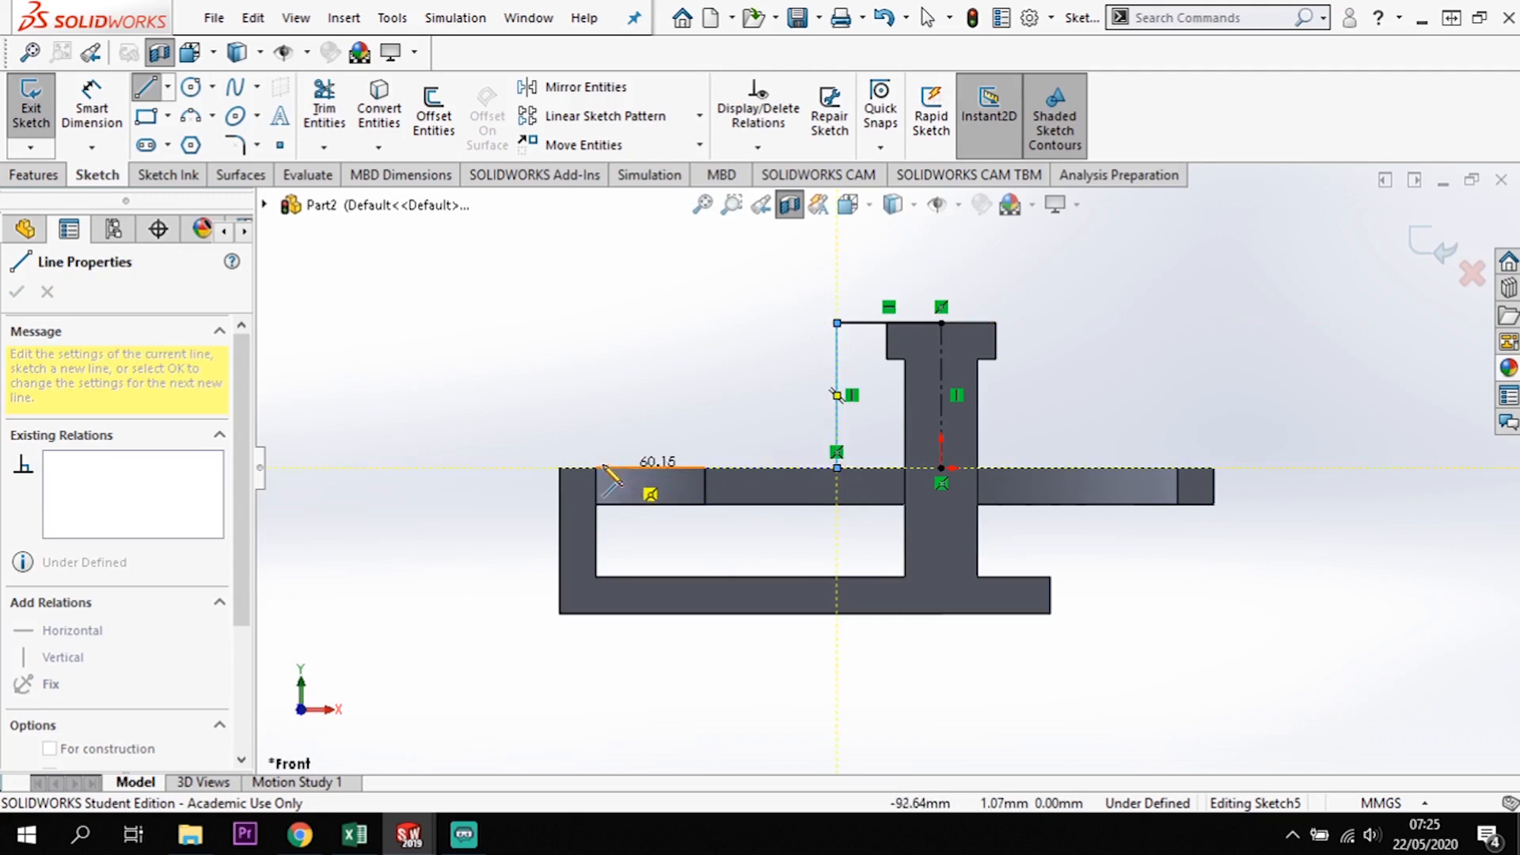
click(596, 467)
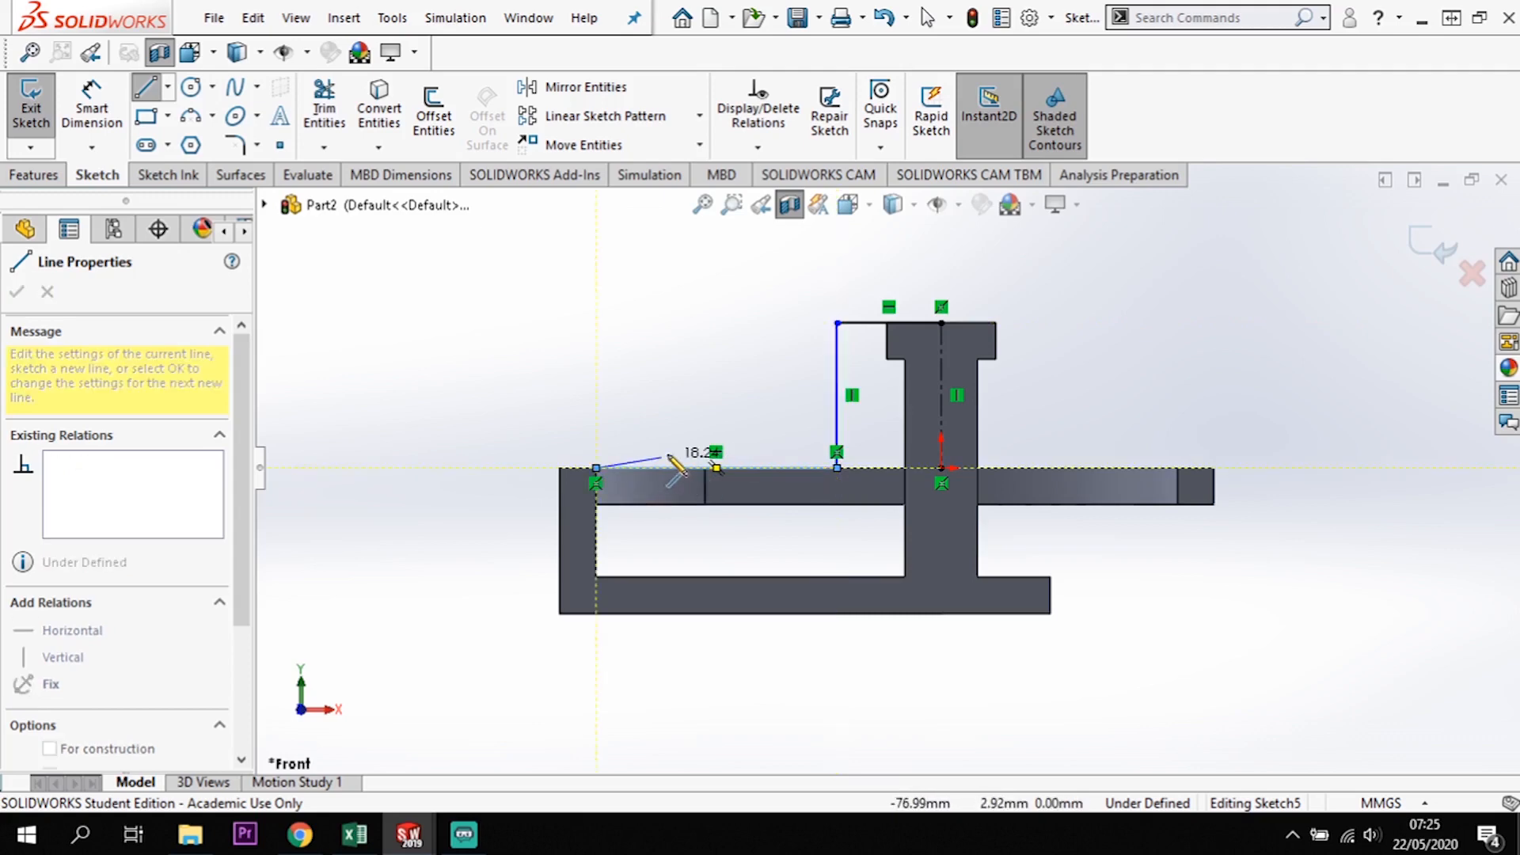
key(Escape)
key(Escape)
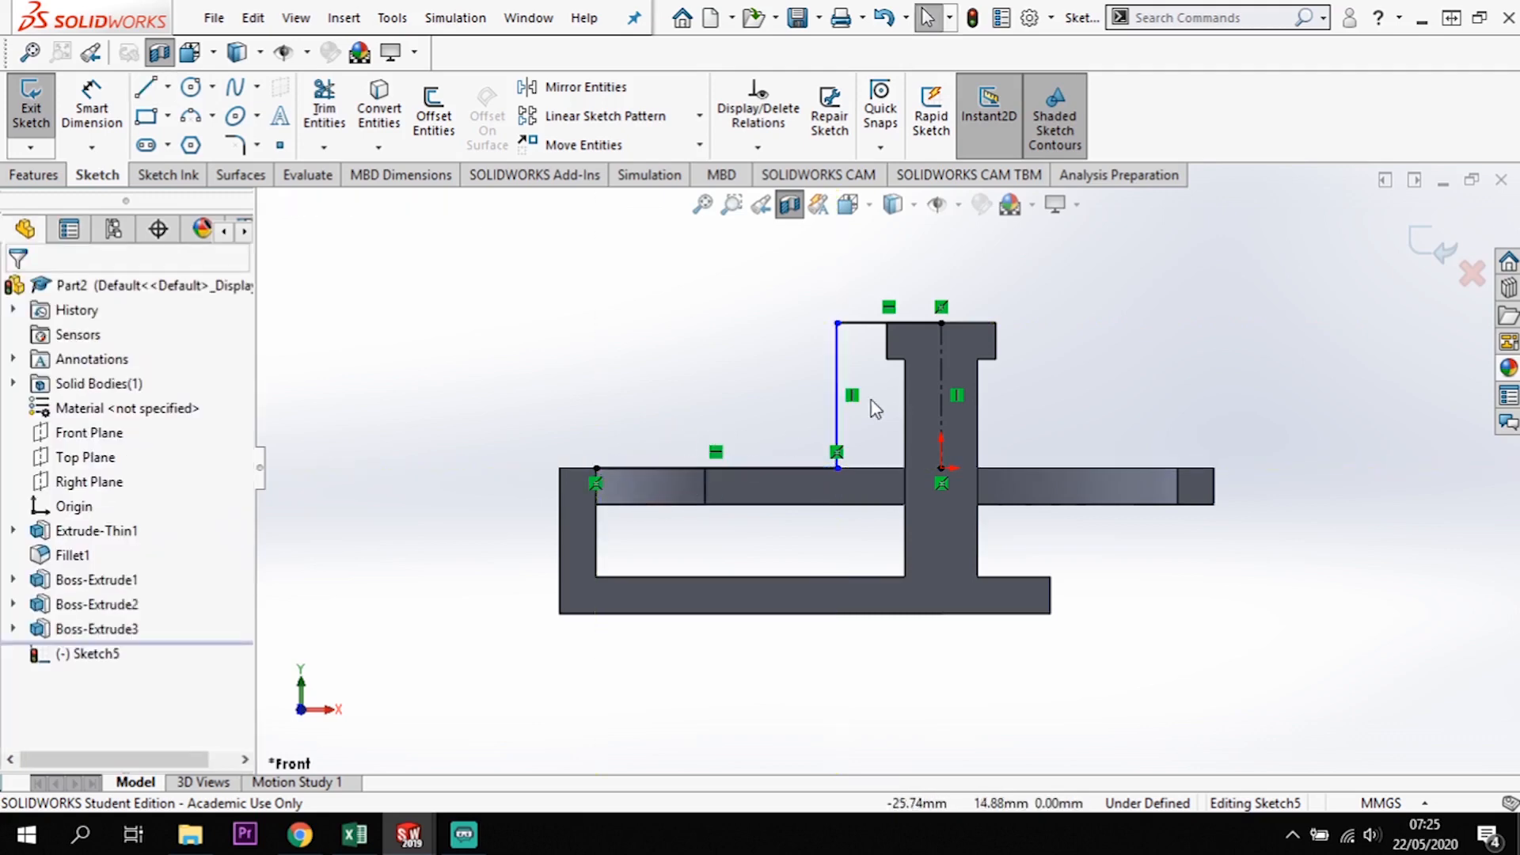
- Sketch the opposite stepped line from the centerline's top: about 24 mm outward, 40 mm down, then along the ring's top to its inner edge
scroll(901, 347, down, 3)
scroll(942, 404, down, 2)
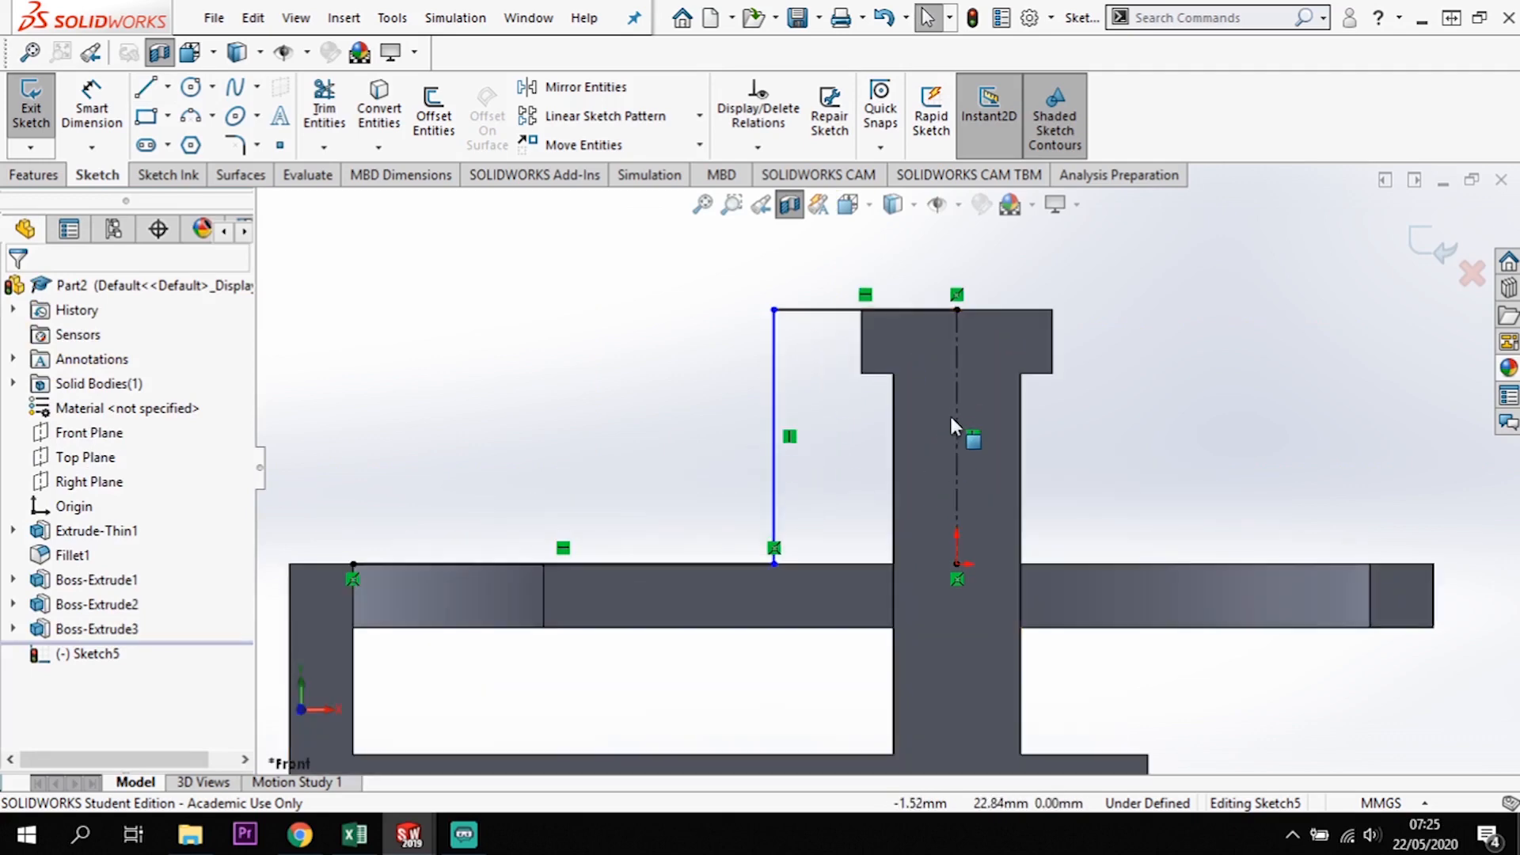
click(92, 103)
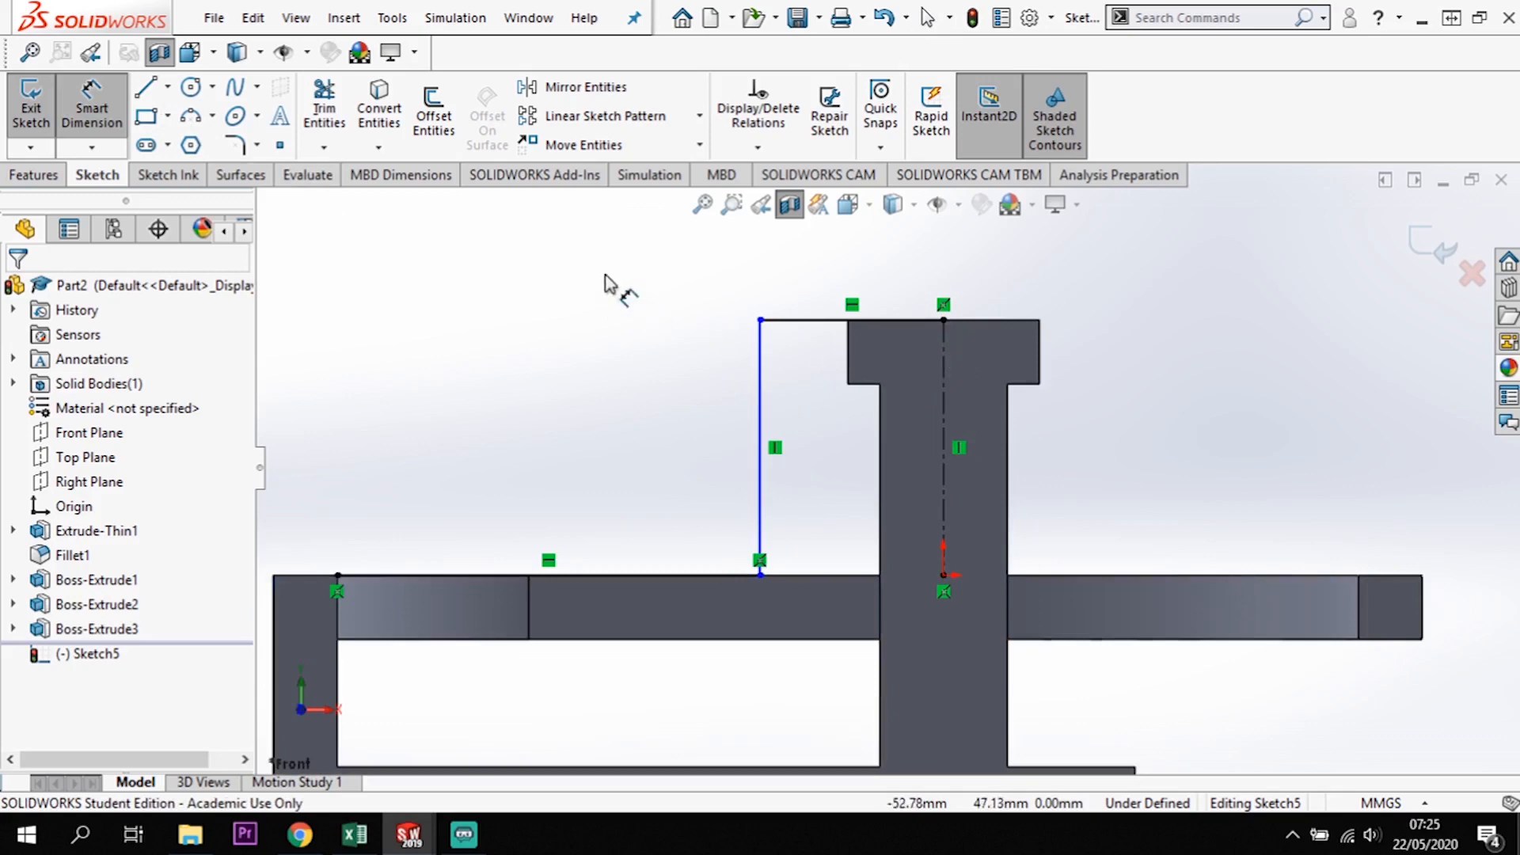
click(147, 87)
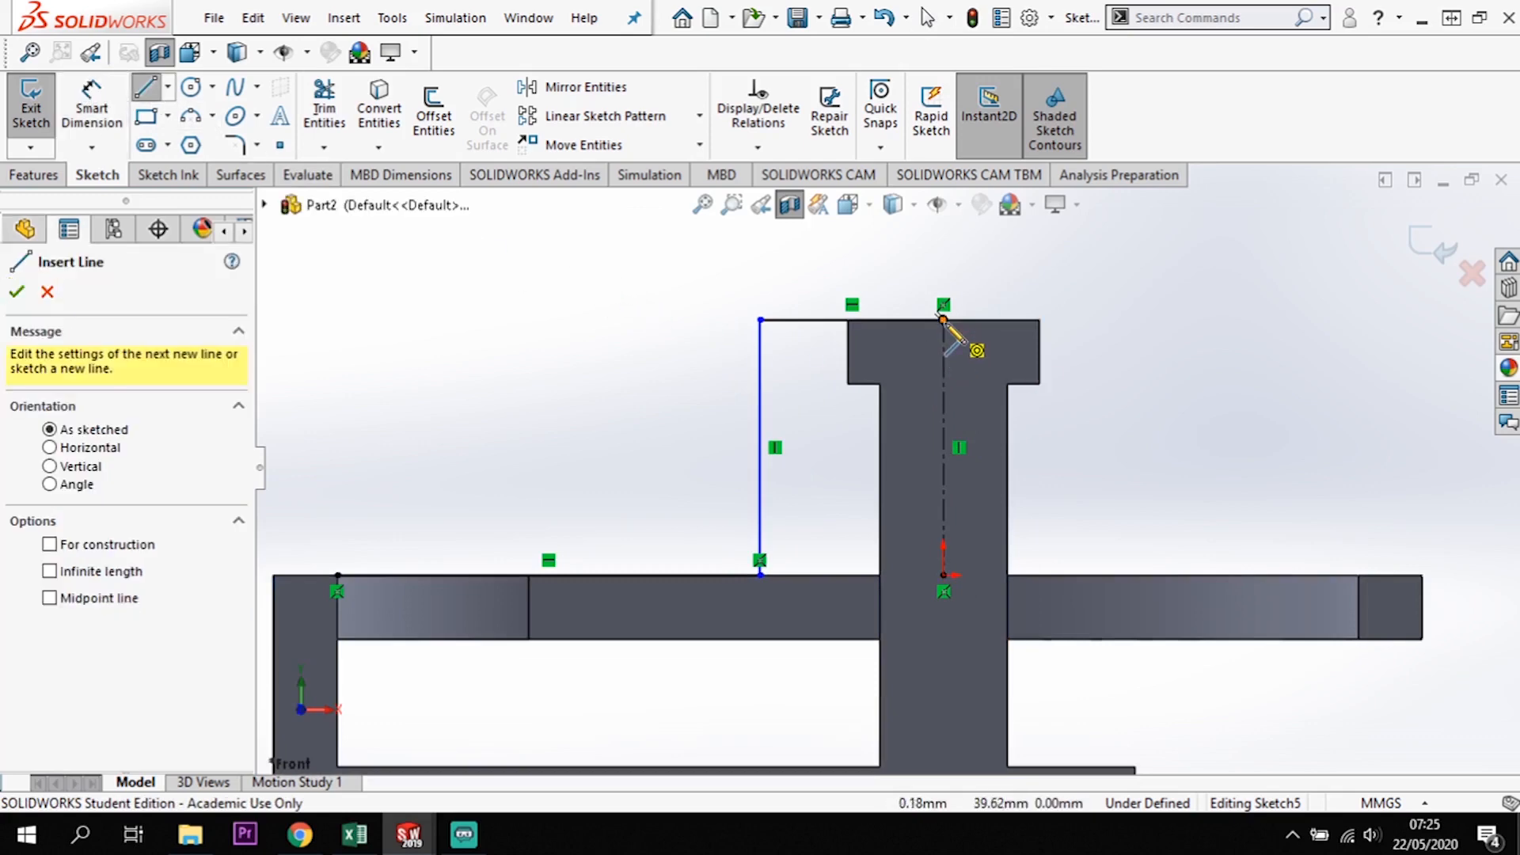
click(943, 320)
click(1096, 320)
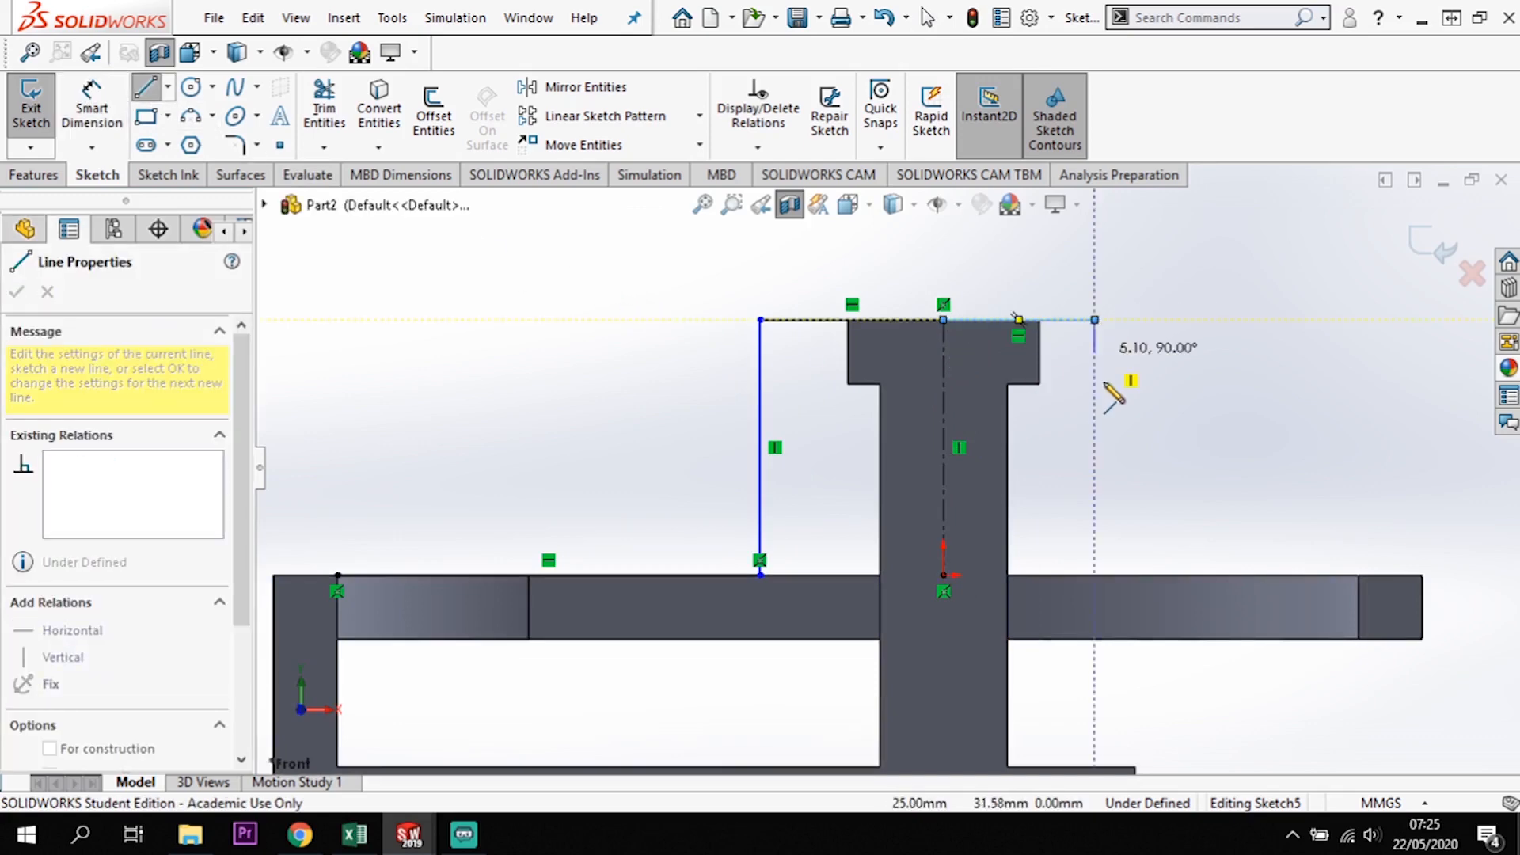
click(1097, 576)
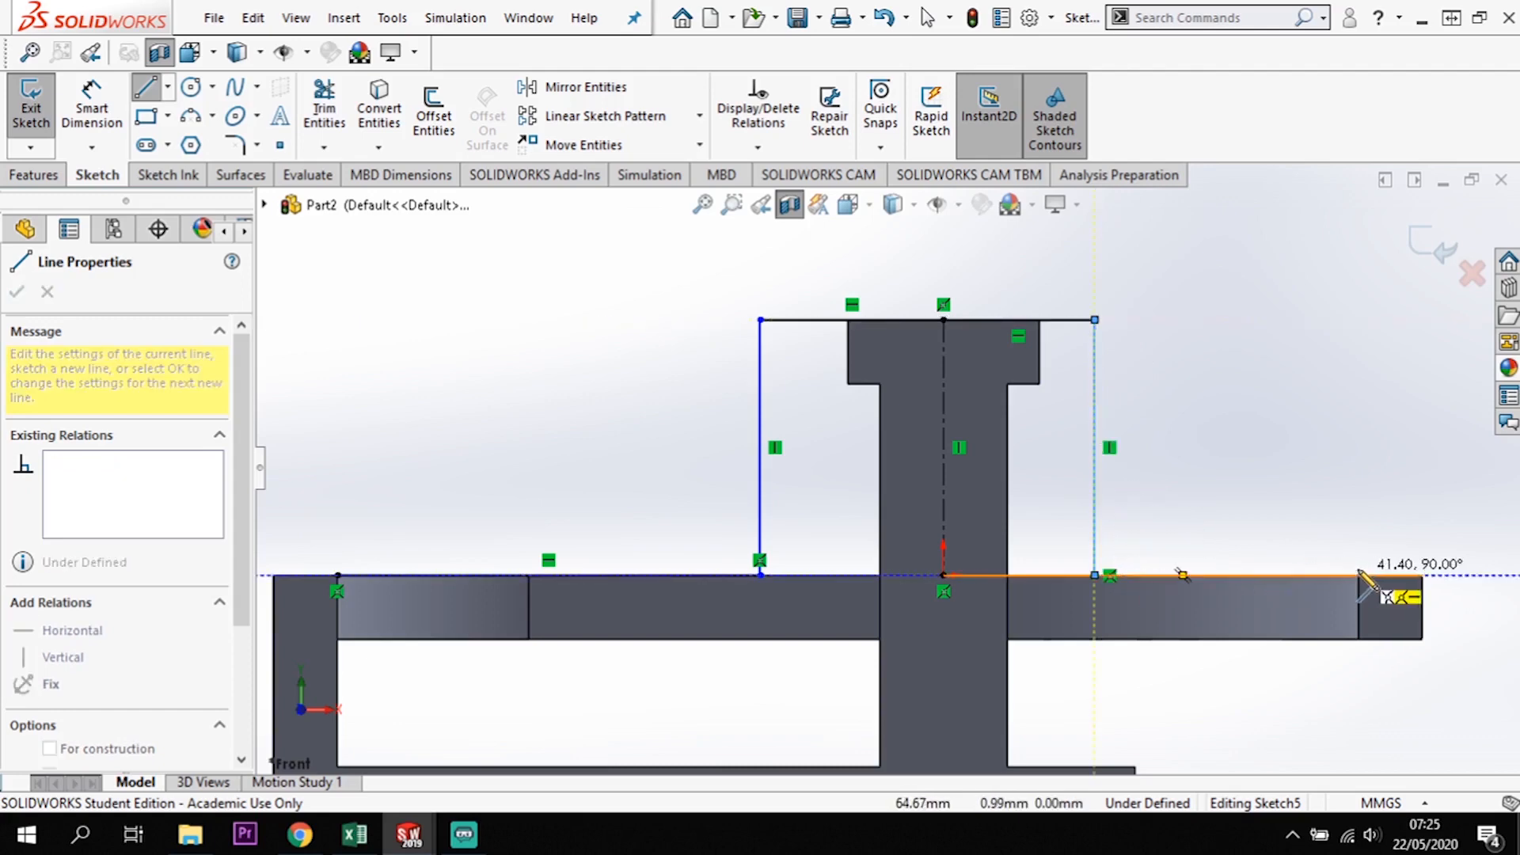
scroll(1364, 585, down, 3)
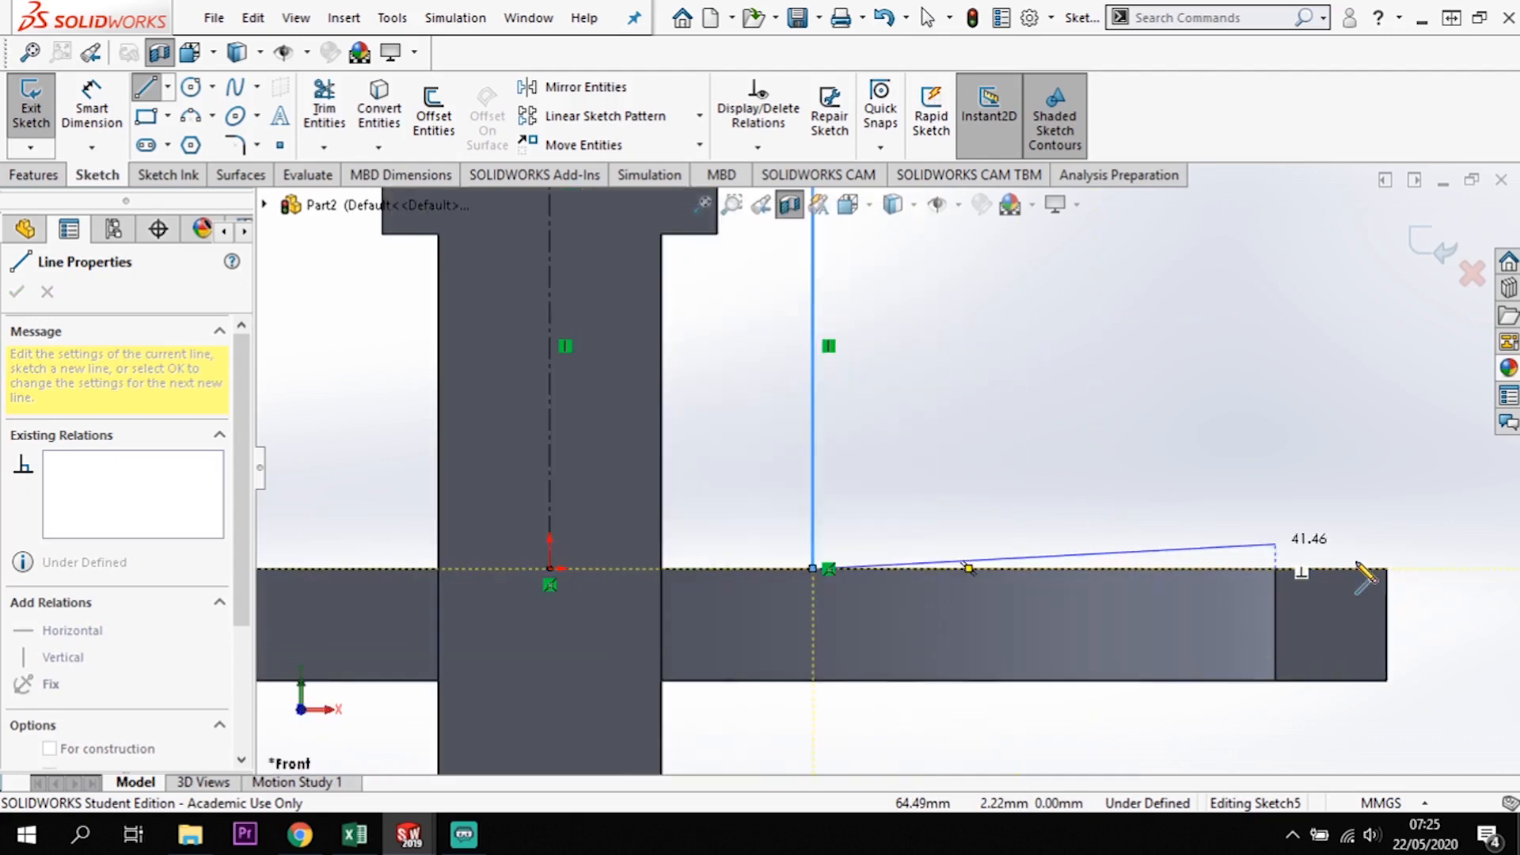
click(1277, 568)
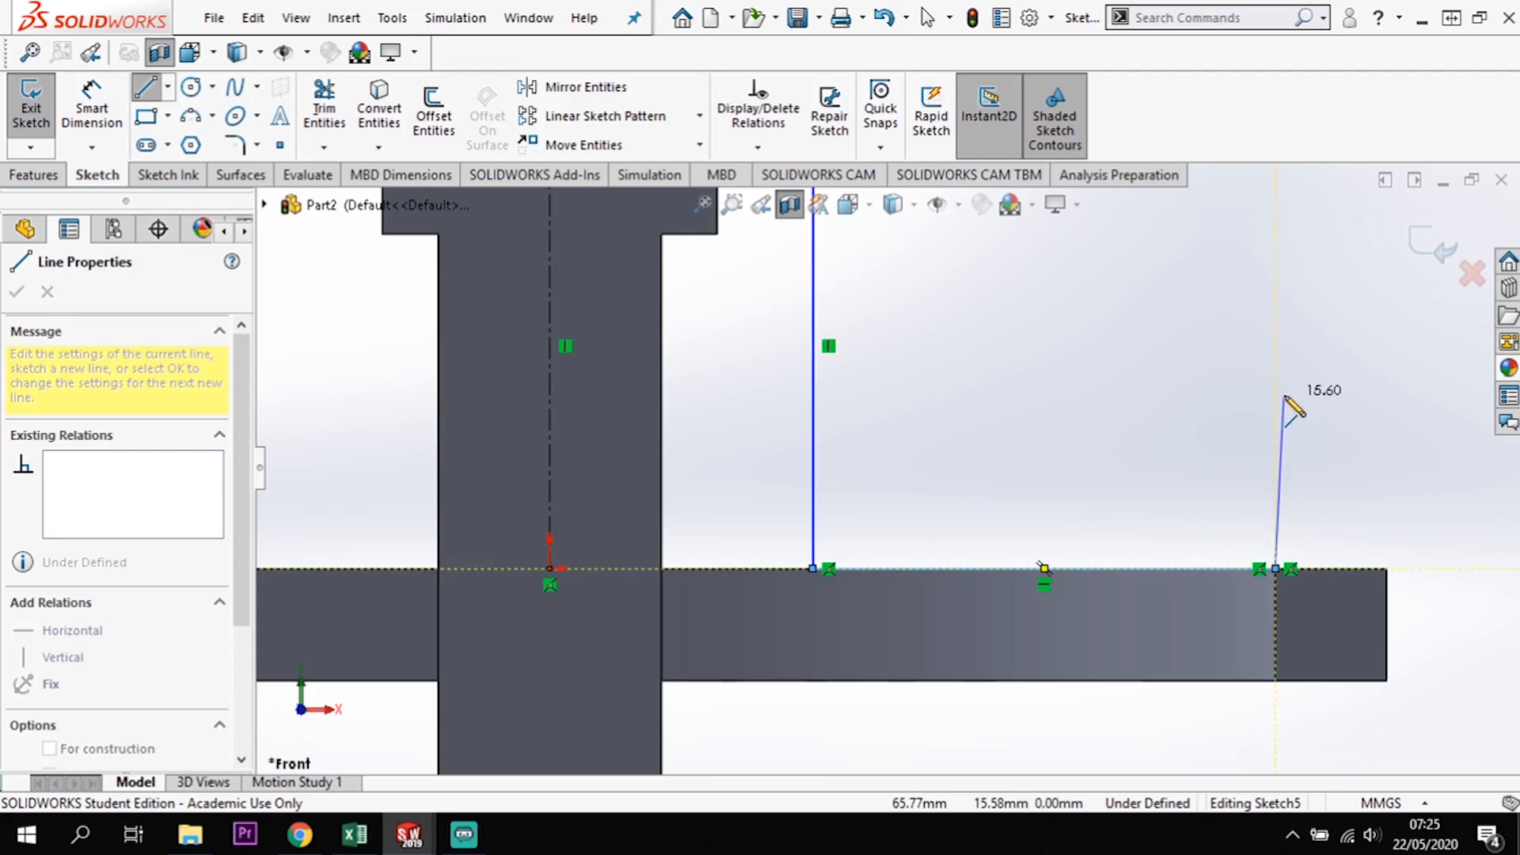
key(Escape)
key(f)
scroll(1243, 510, up, 1)
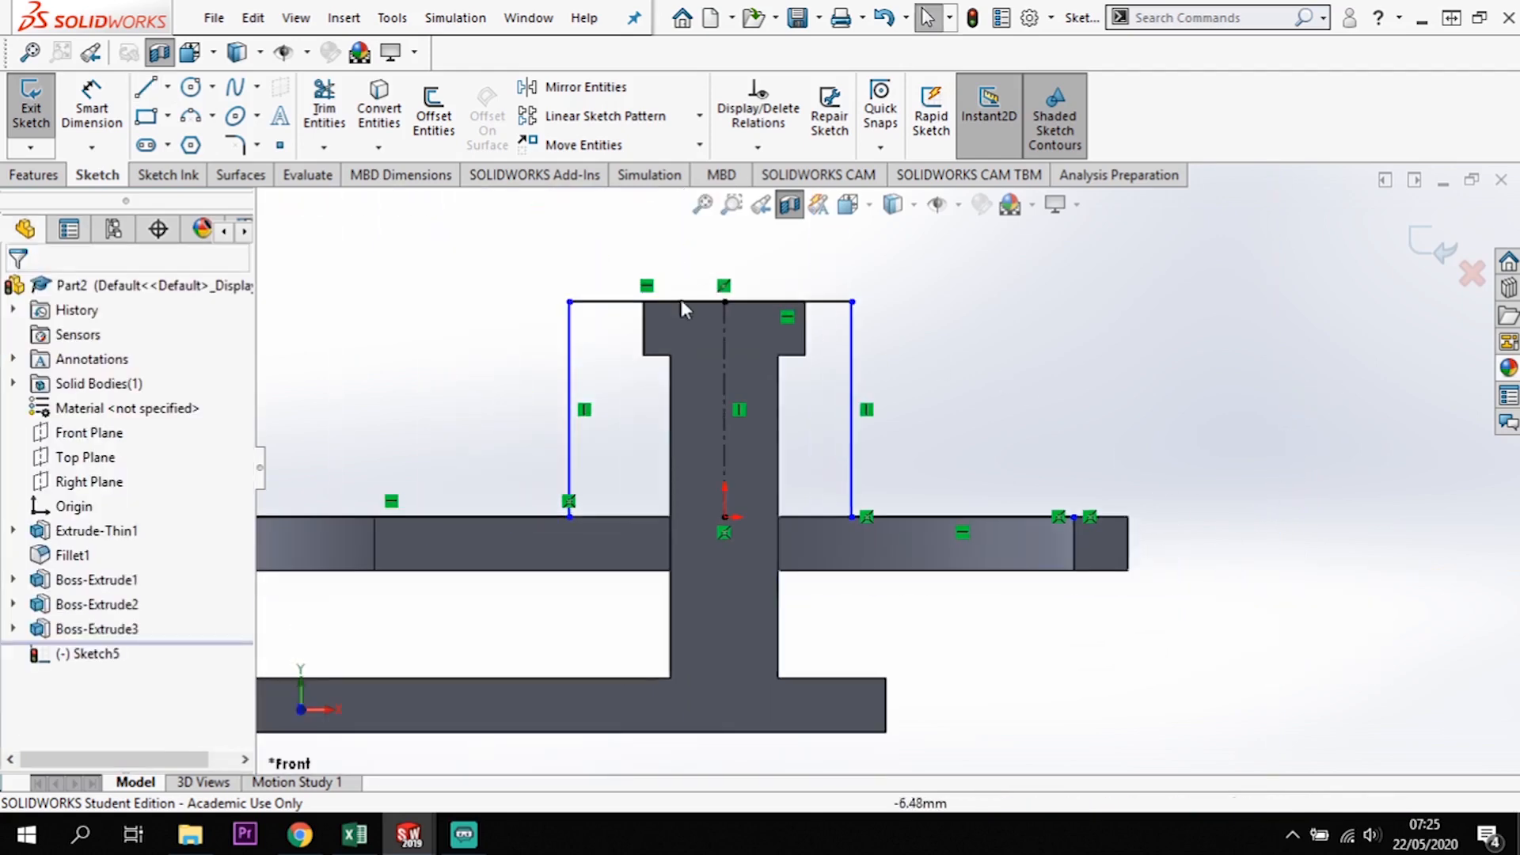
- Dimension the distance between the profile's two vertical lines as 70 mm
click(97, 126)
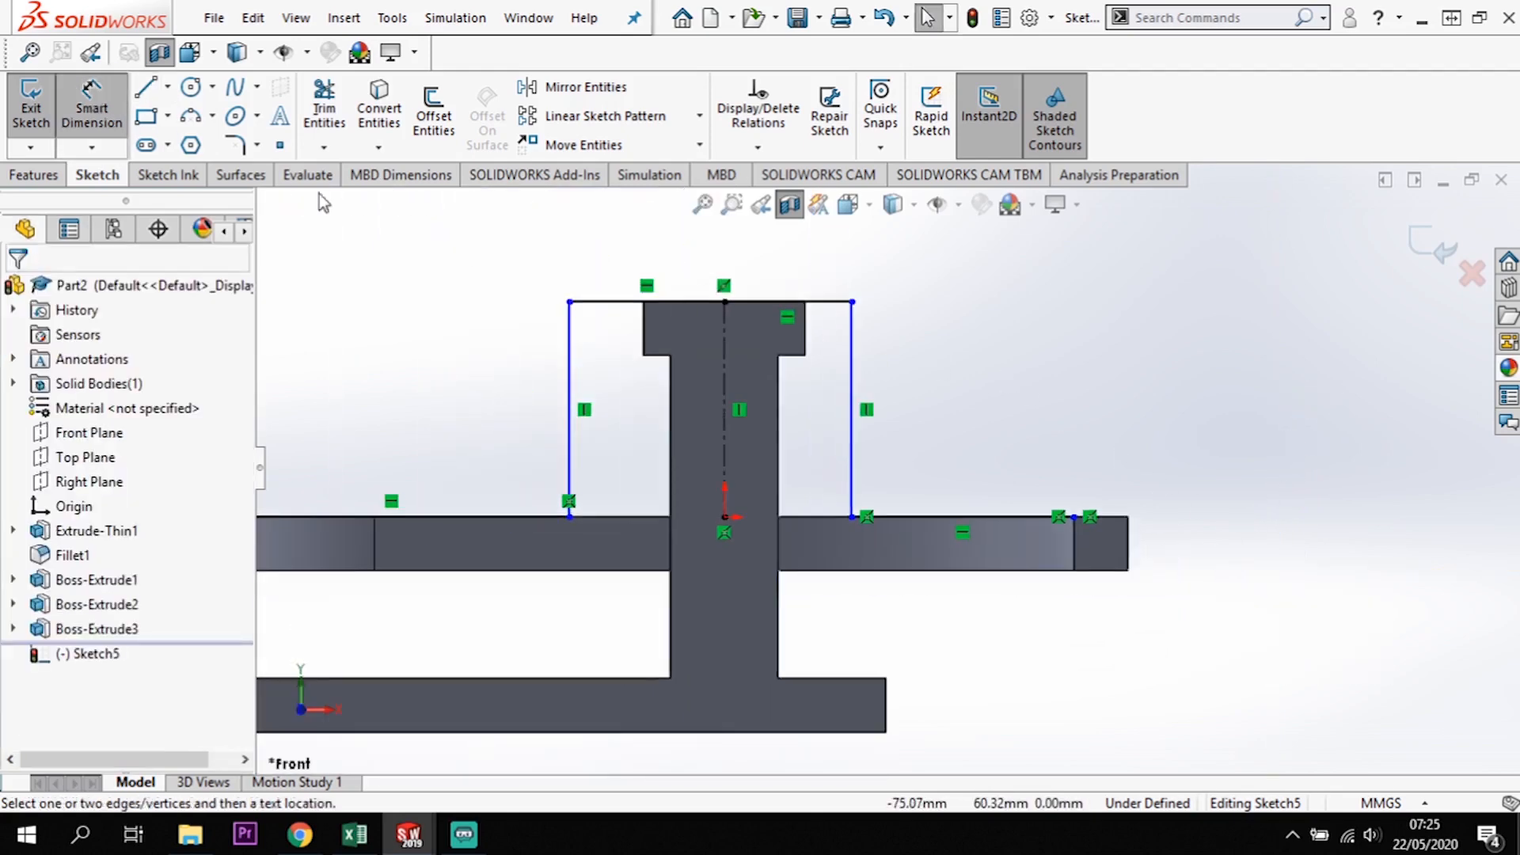
click(852, 339)
click(569, 340)
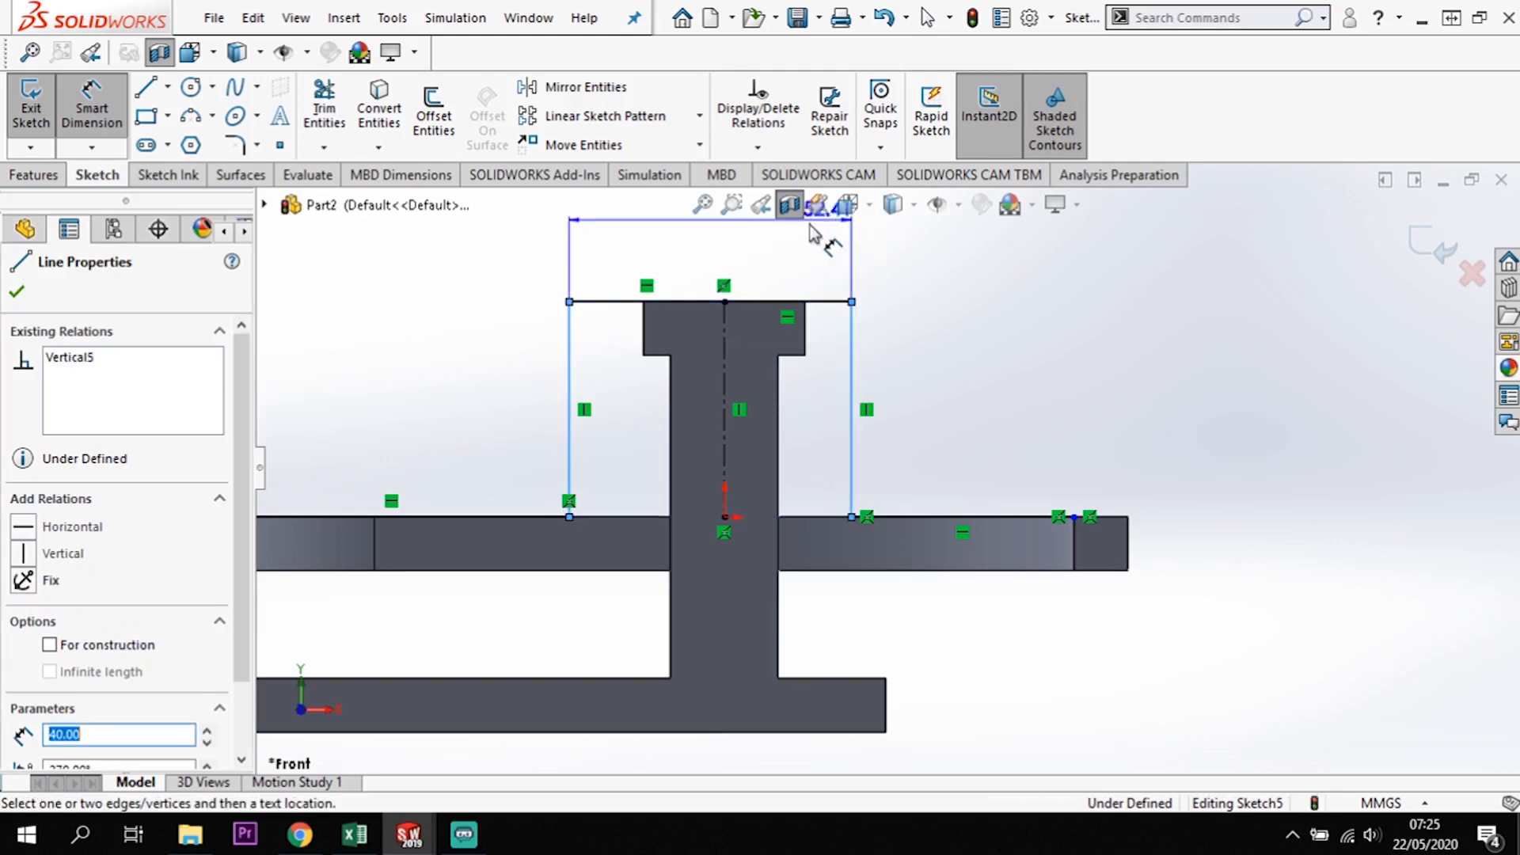
click(755, 260)
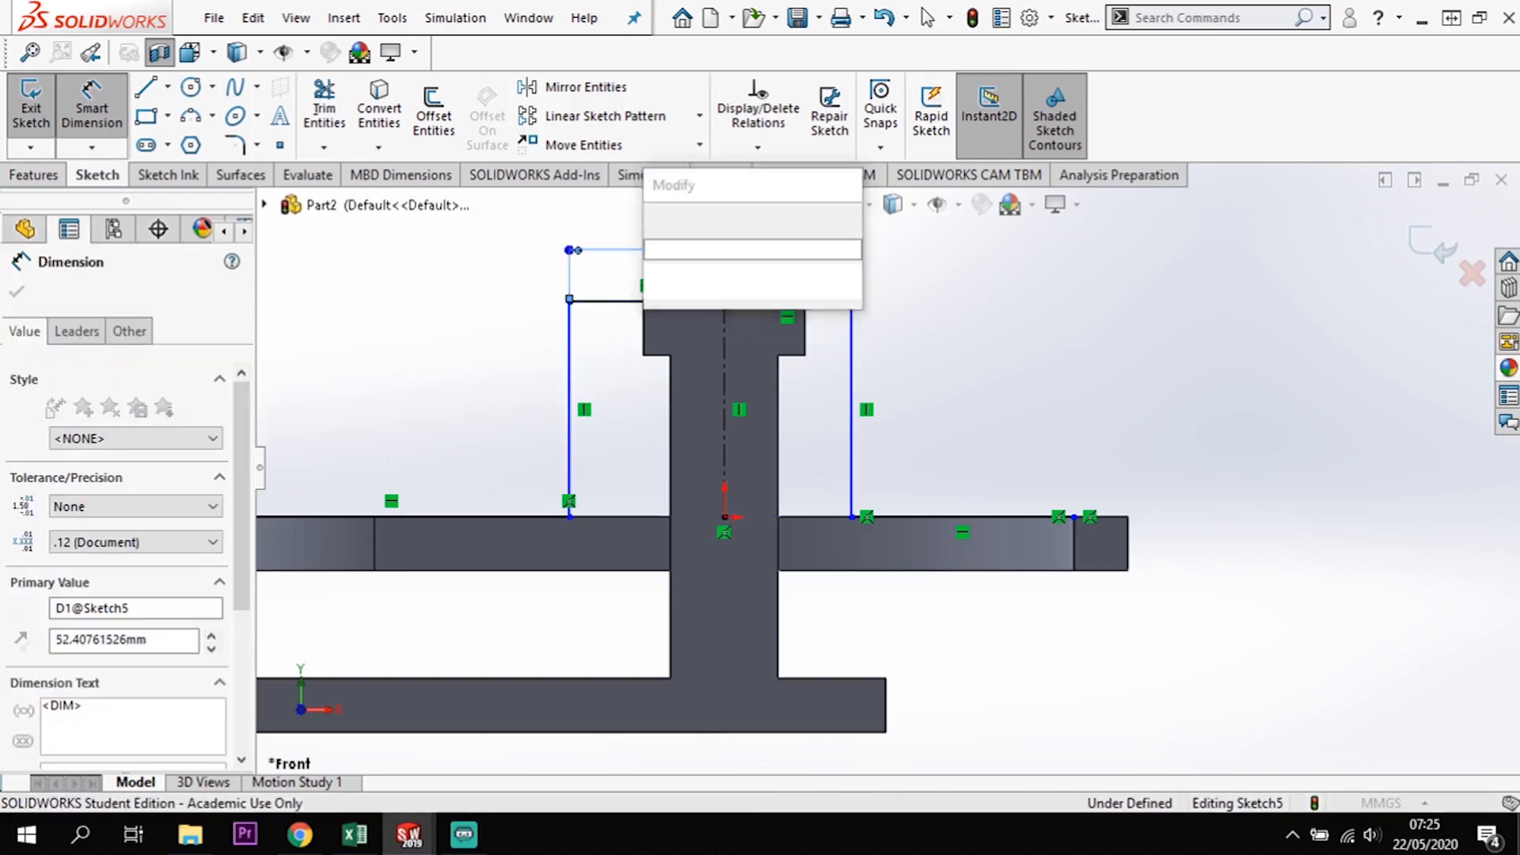
text(70)
key(Return)
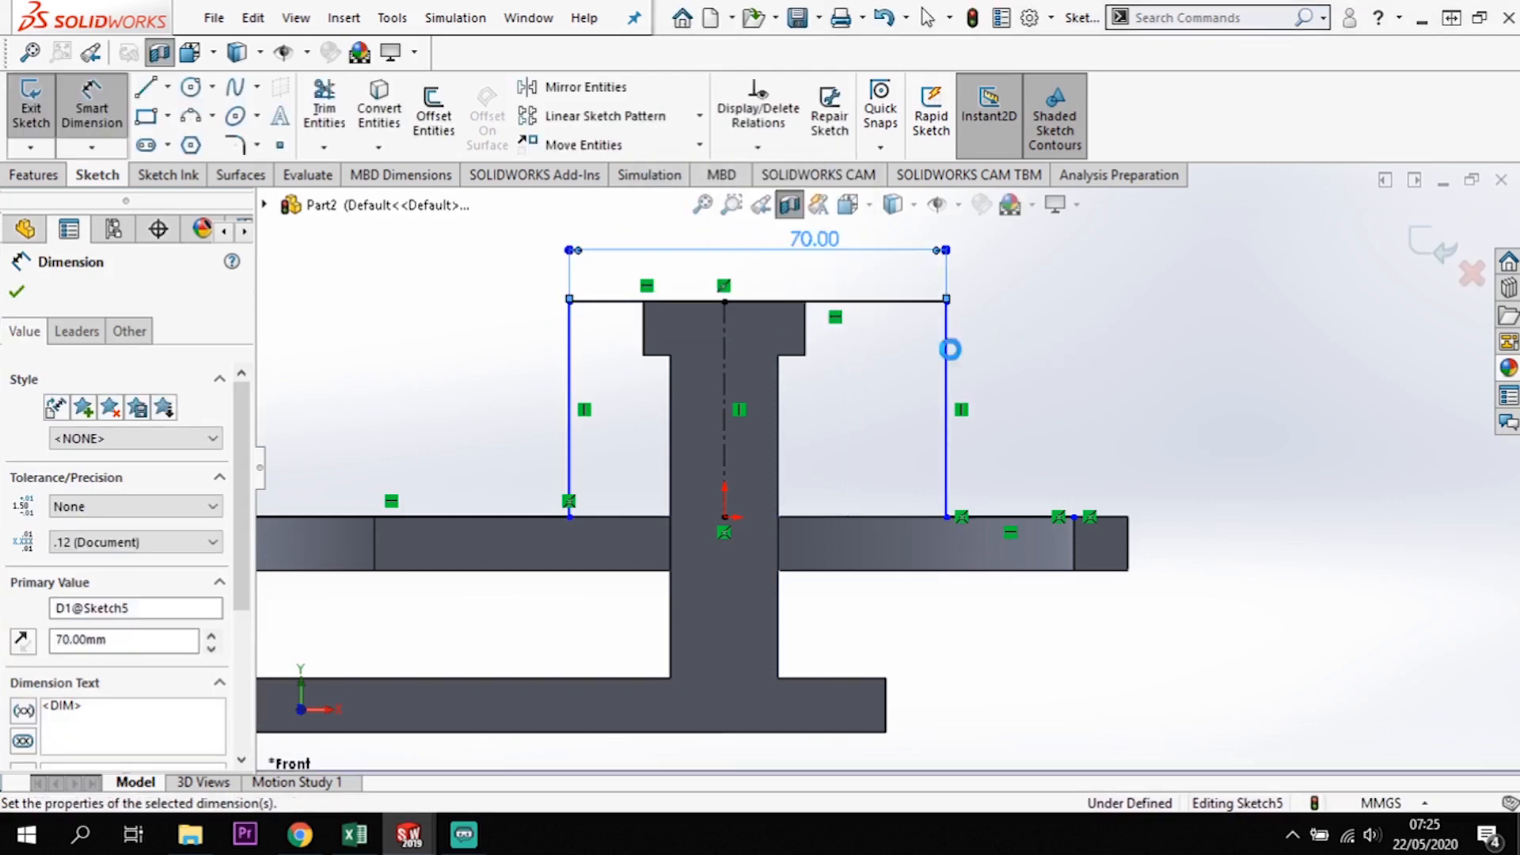
- Dimension the distance from the profile's left vertical line to the centerline as 35 mm
click(567, 366)
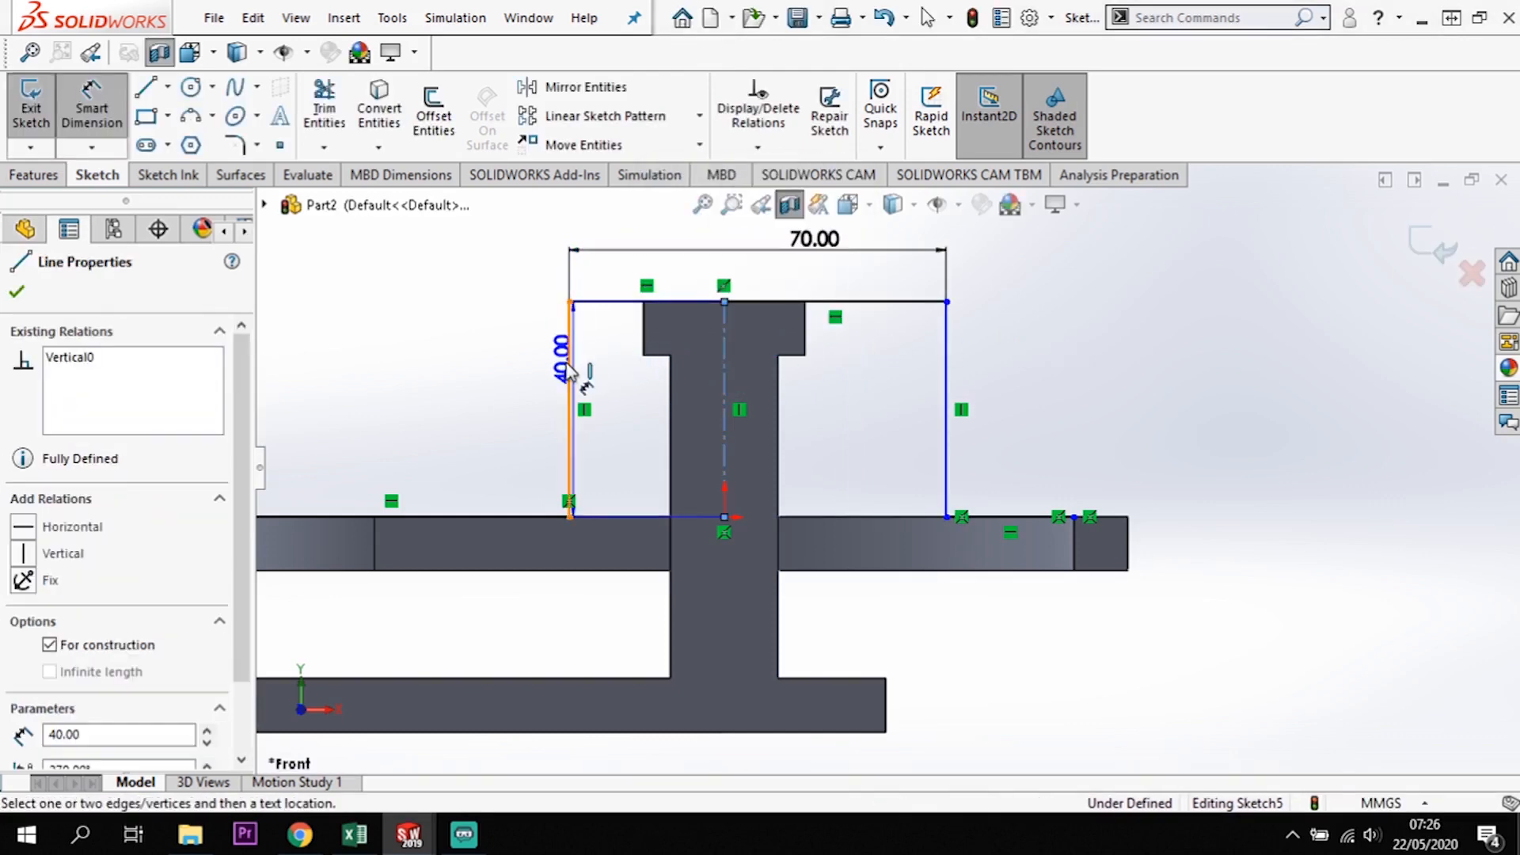
click(725, 380)
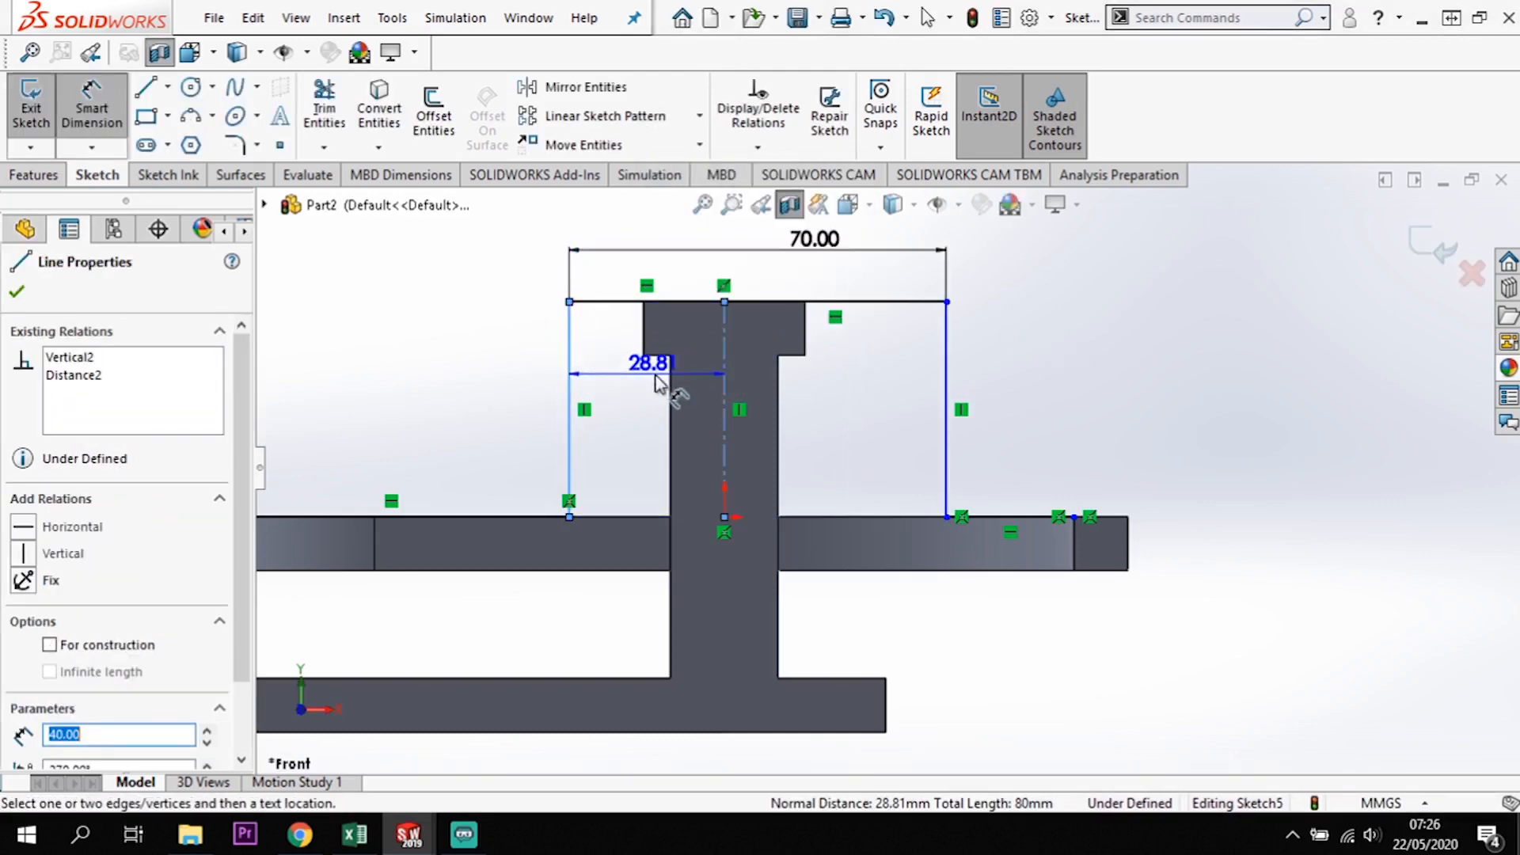
click(663, 281)
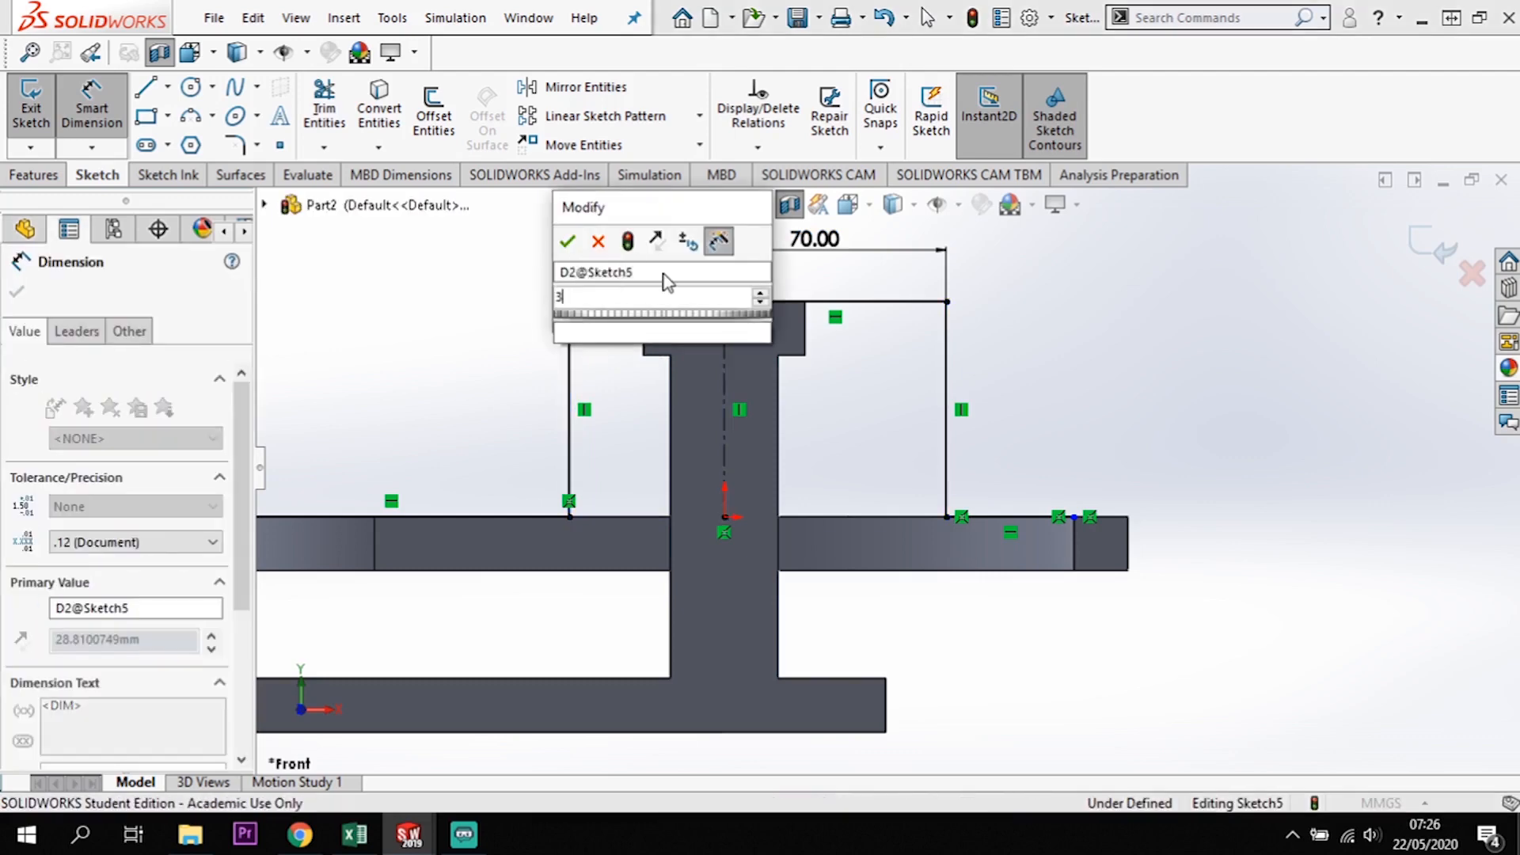
text(35)
key(Return)
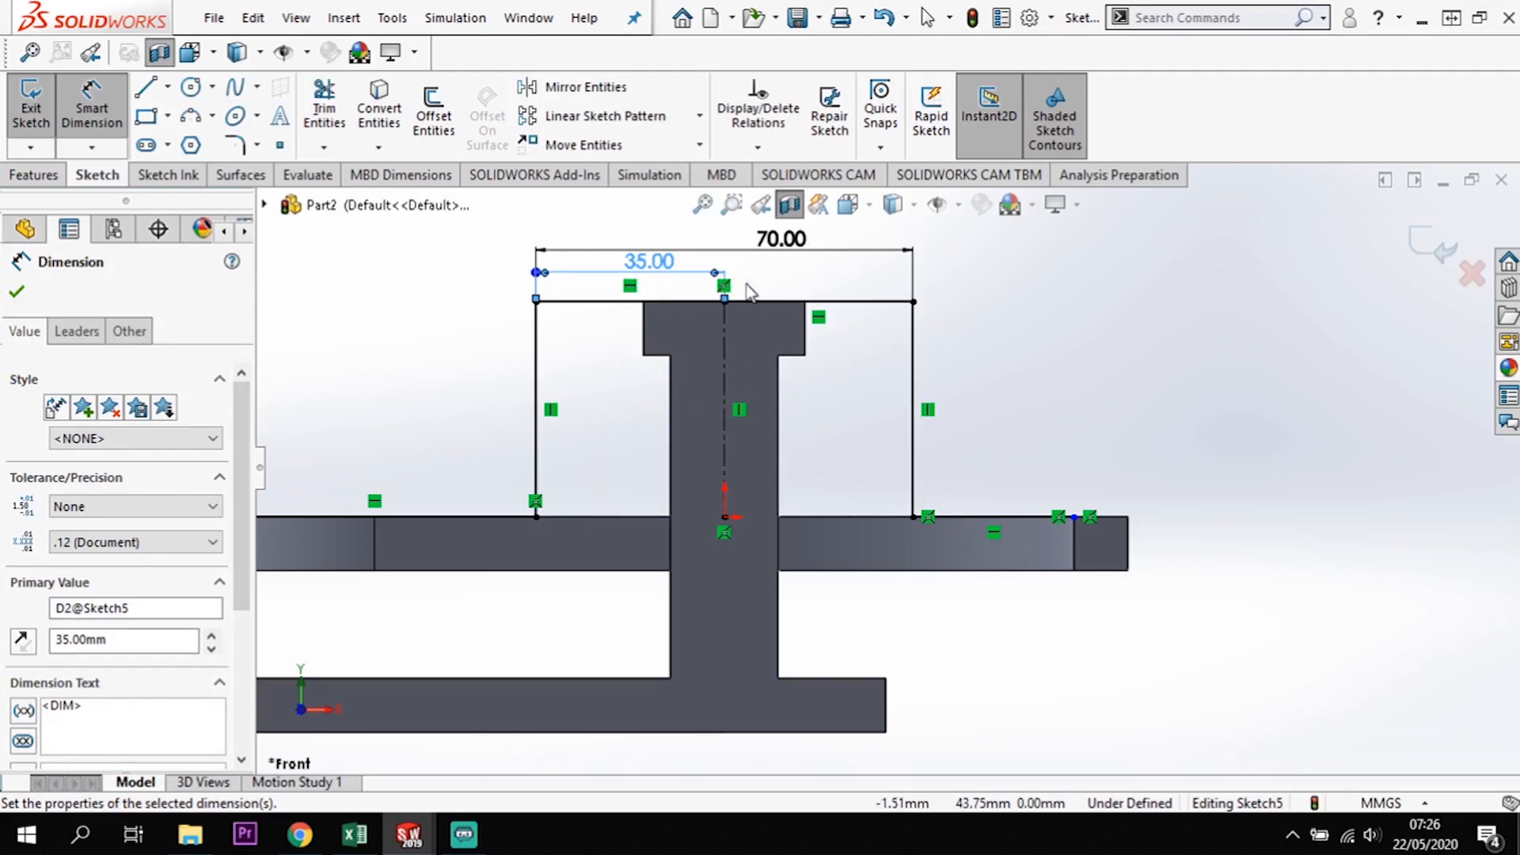
click(1004, 339)
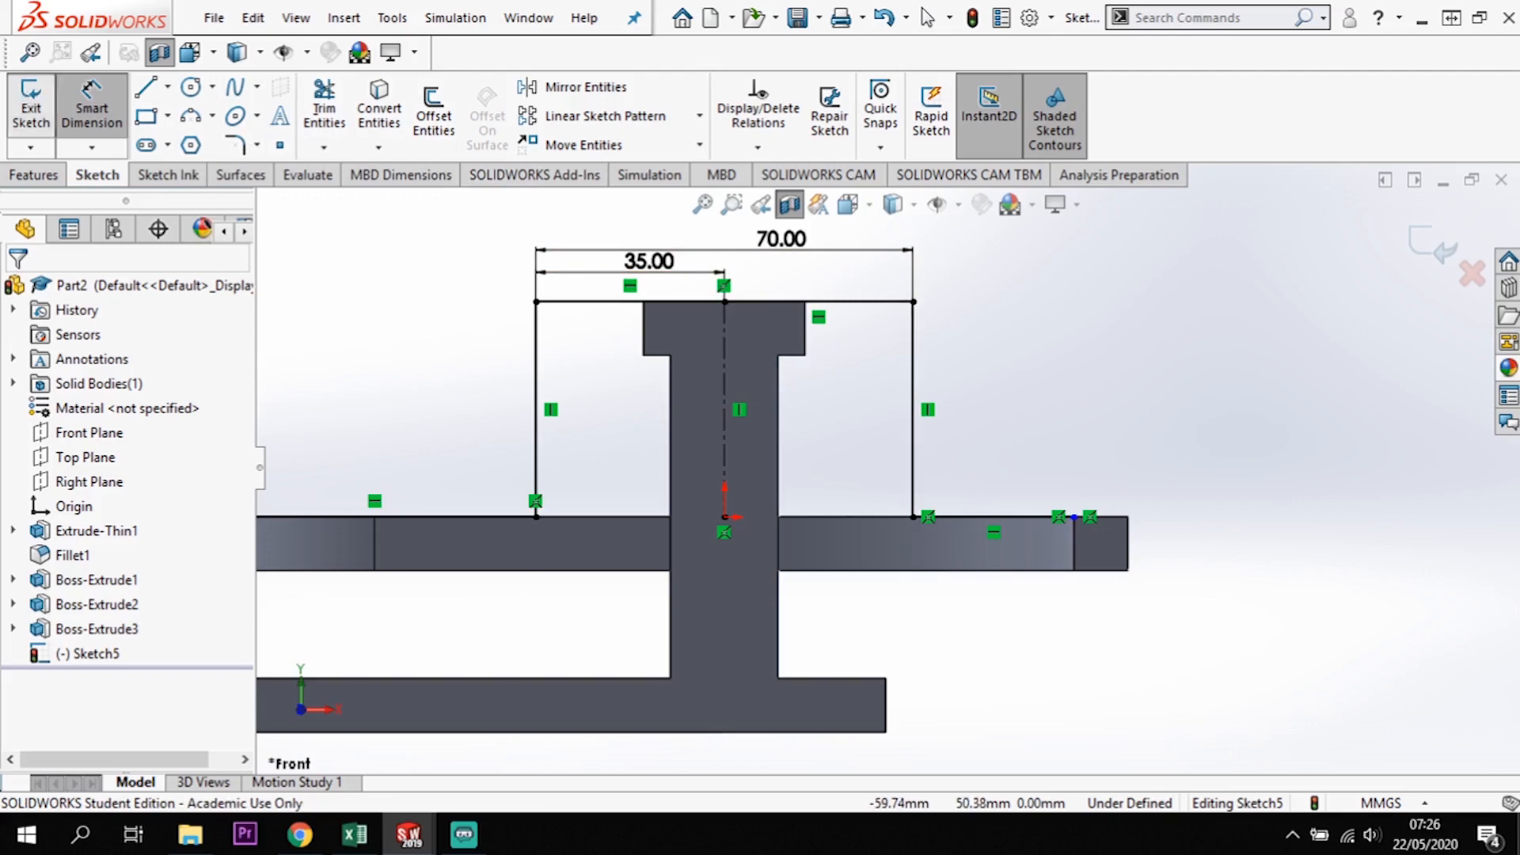
- Dimension the horizontal distance from the centerline to the profile's right end point at the ring's inner edge
click(728, 354)
click(1074, 518)
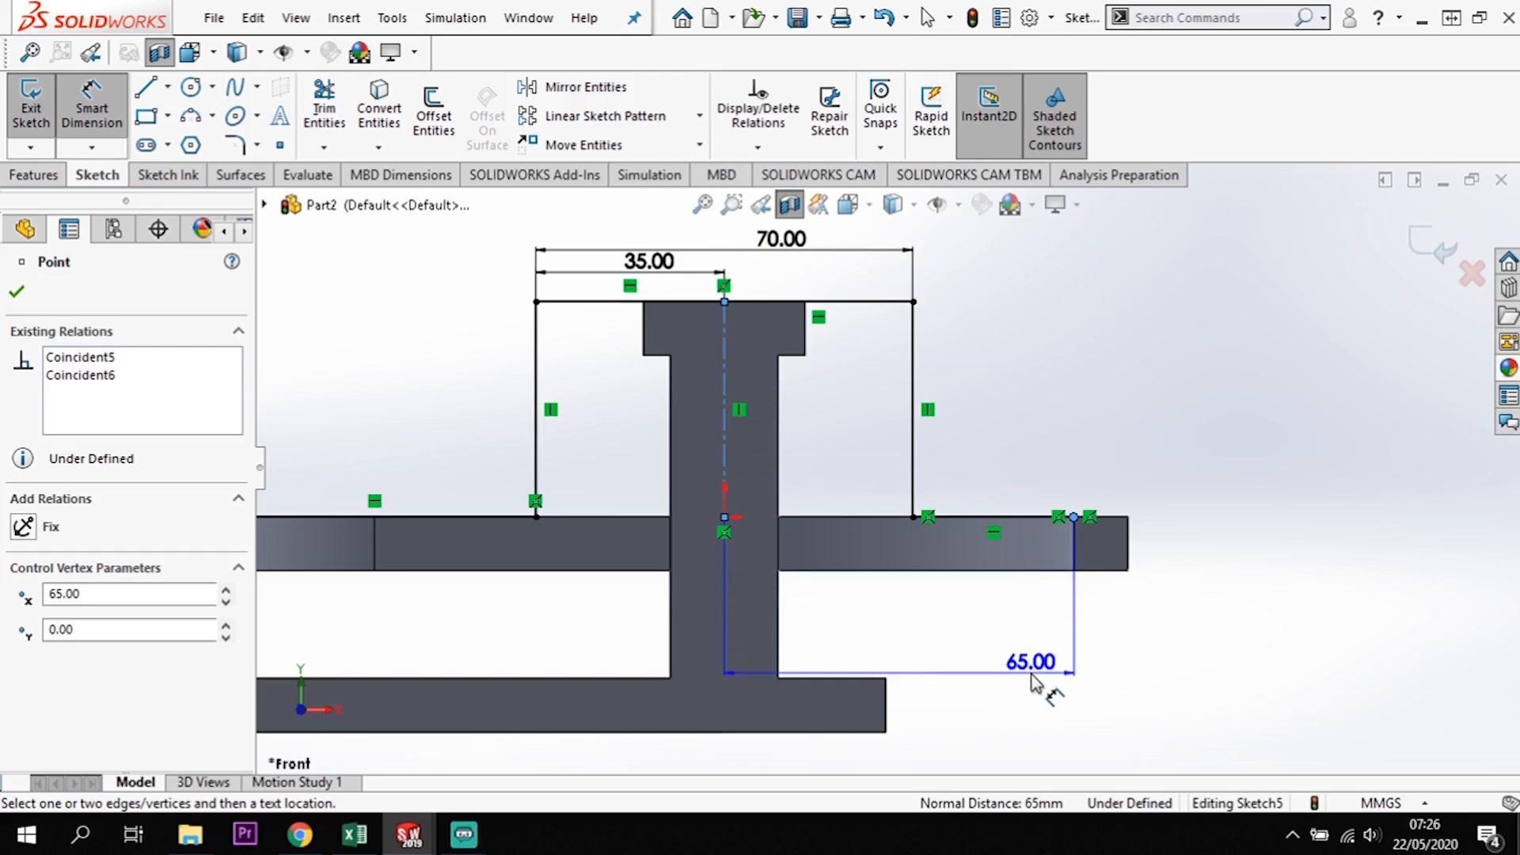
click(1038, 675)
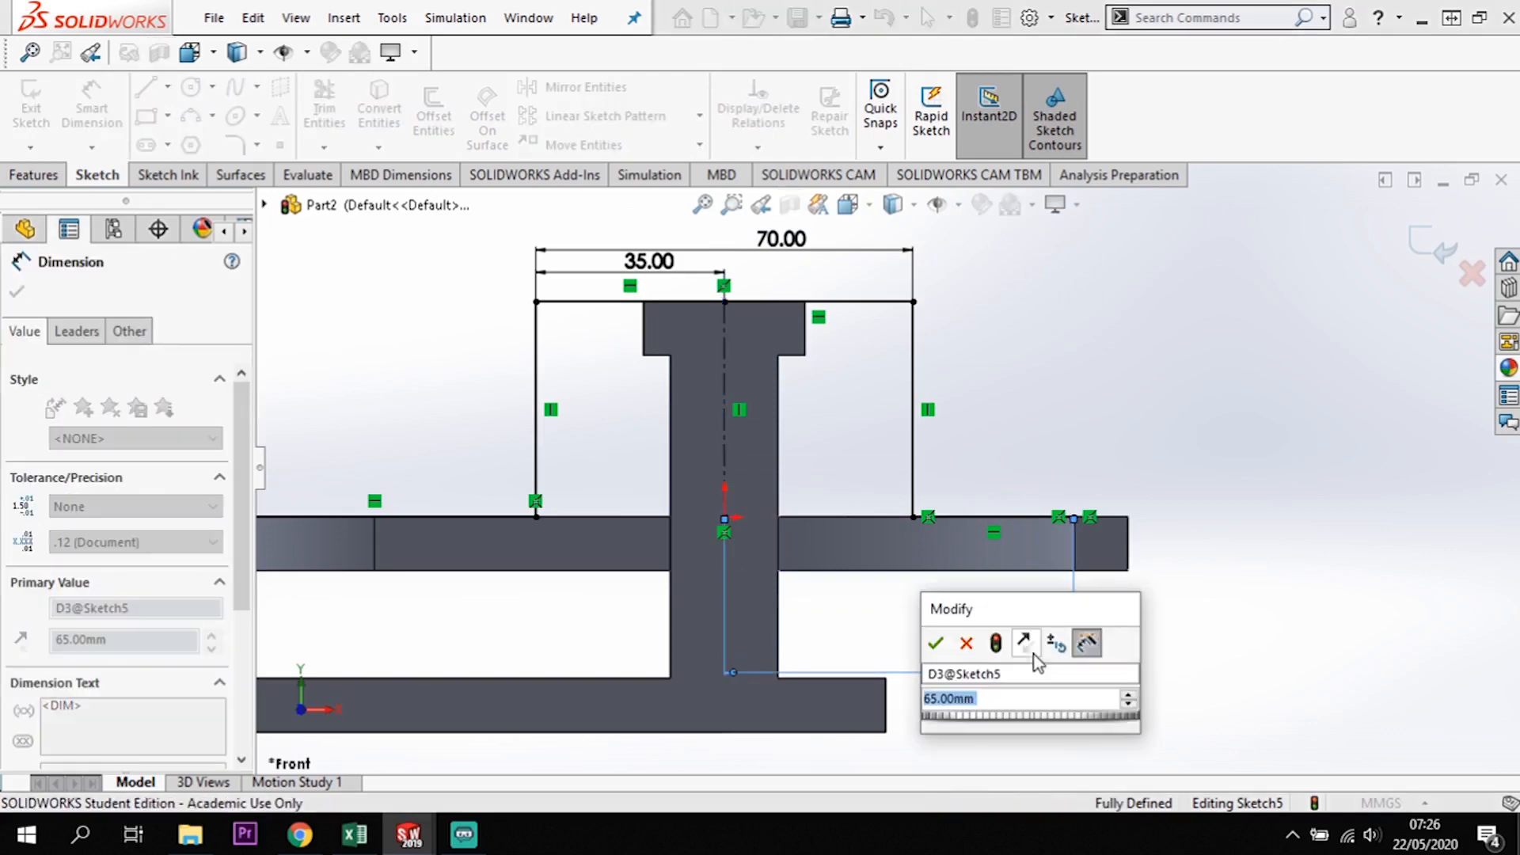
key(Return)
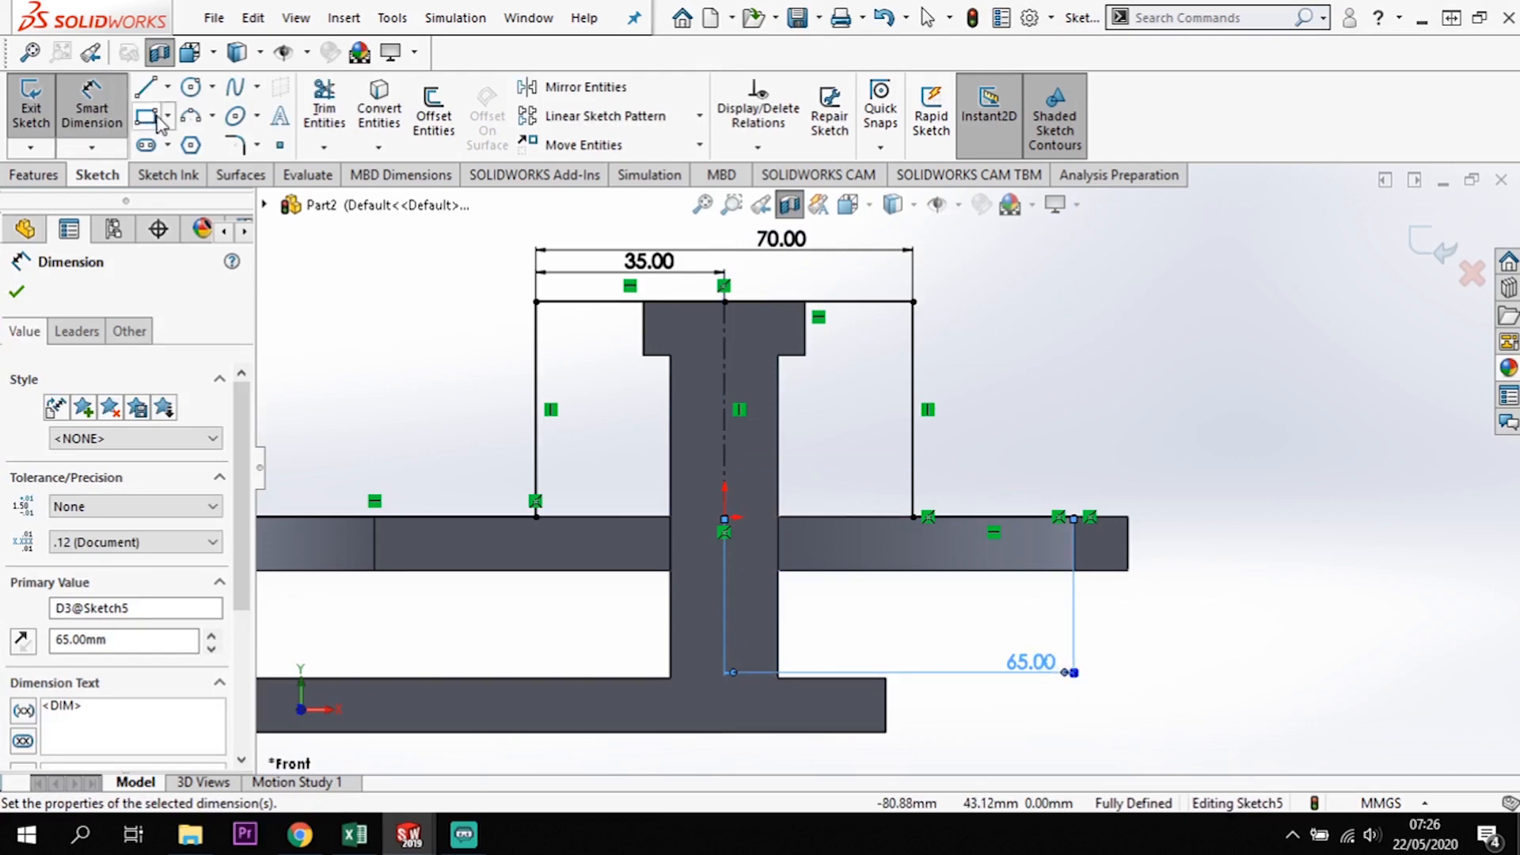
- Offset the whole chain of profile lines by 10 mm with the direction reversed toward the inside, keeping the offset dimension
click(433, 126)
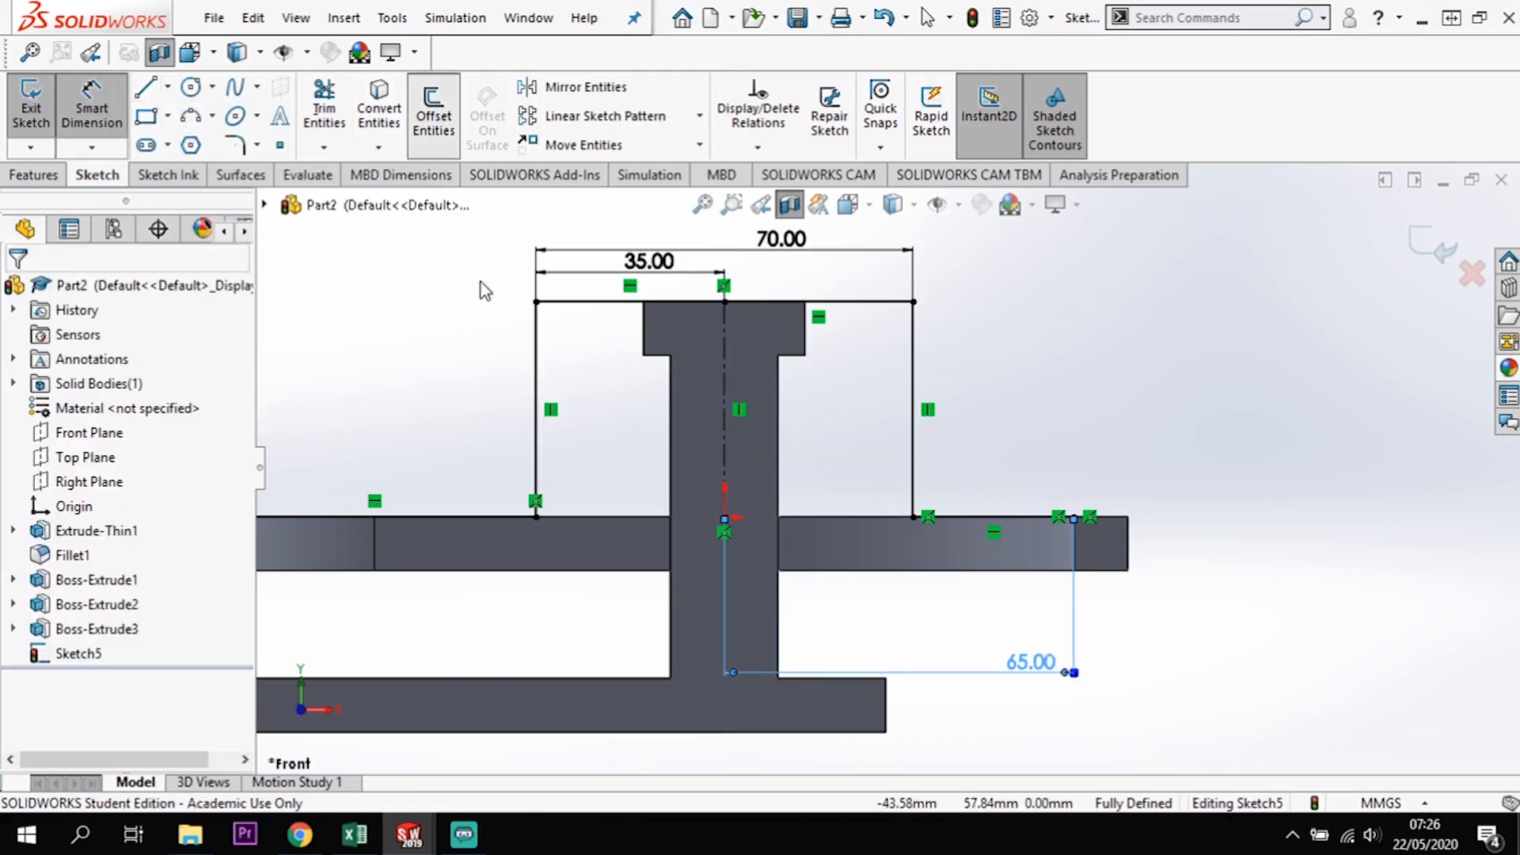
click(467, 519)
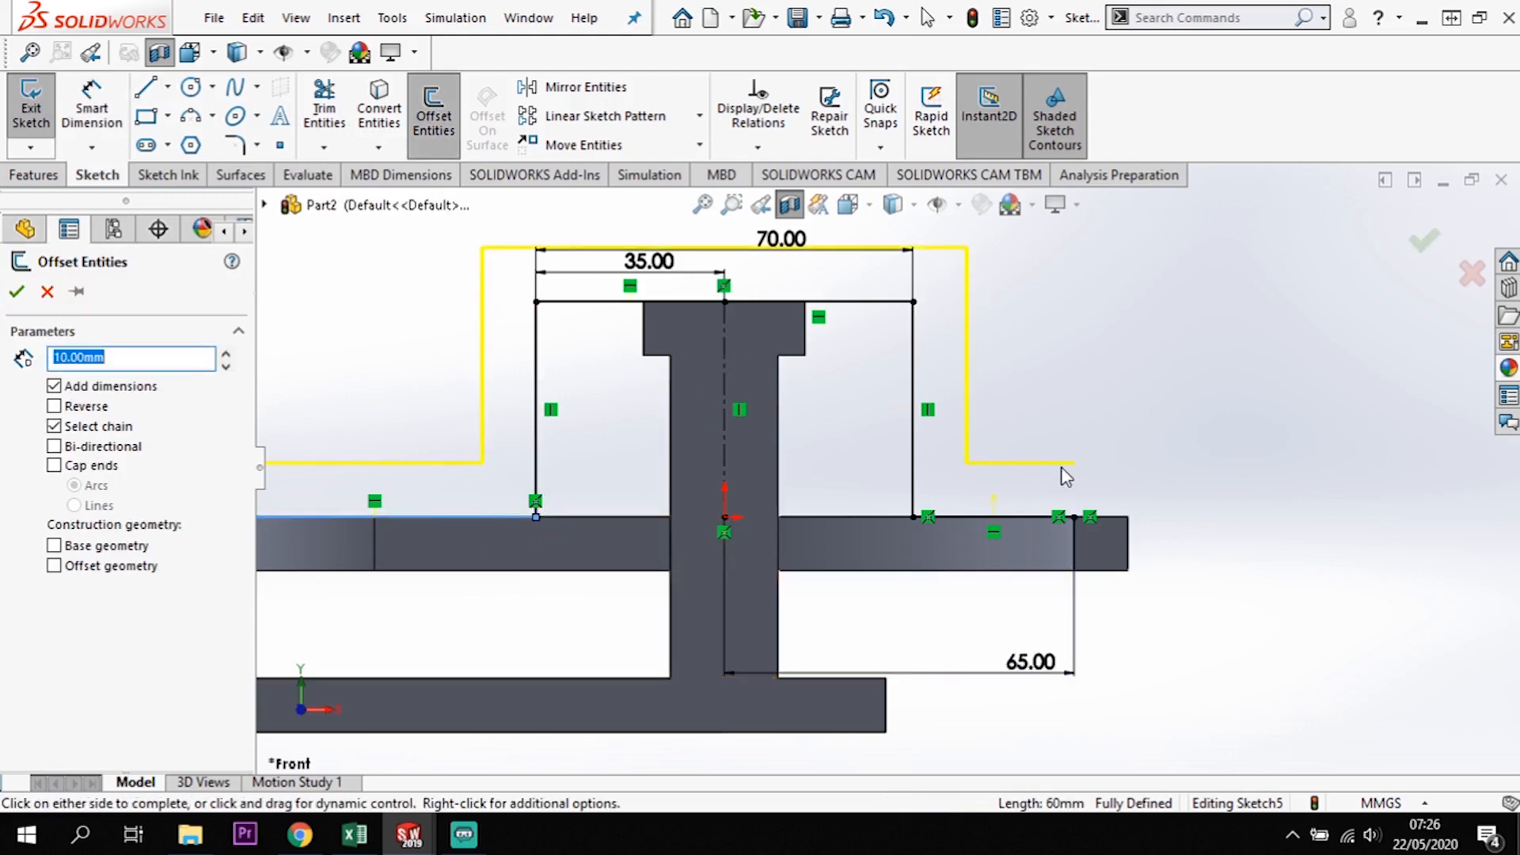
click(54, 406)
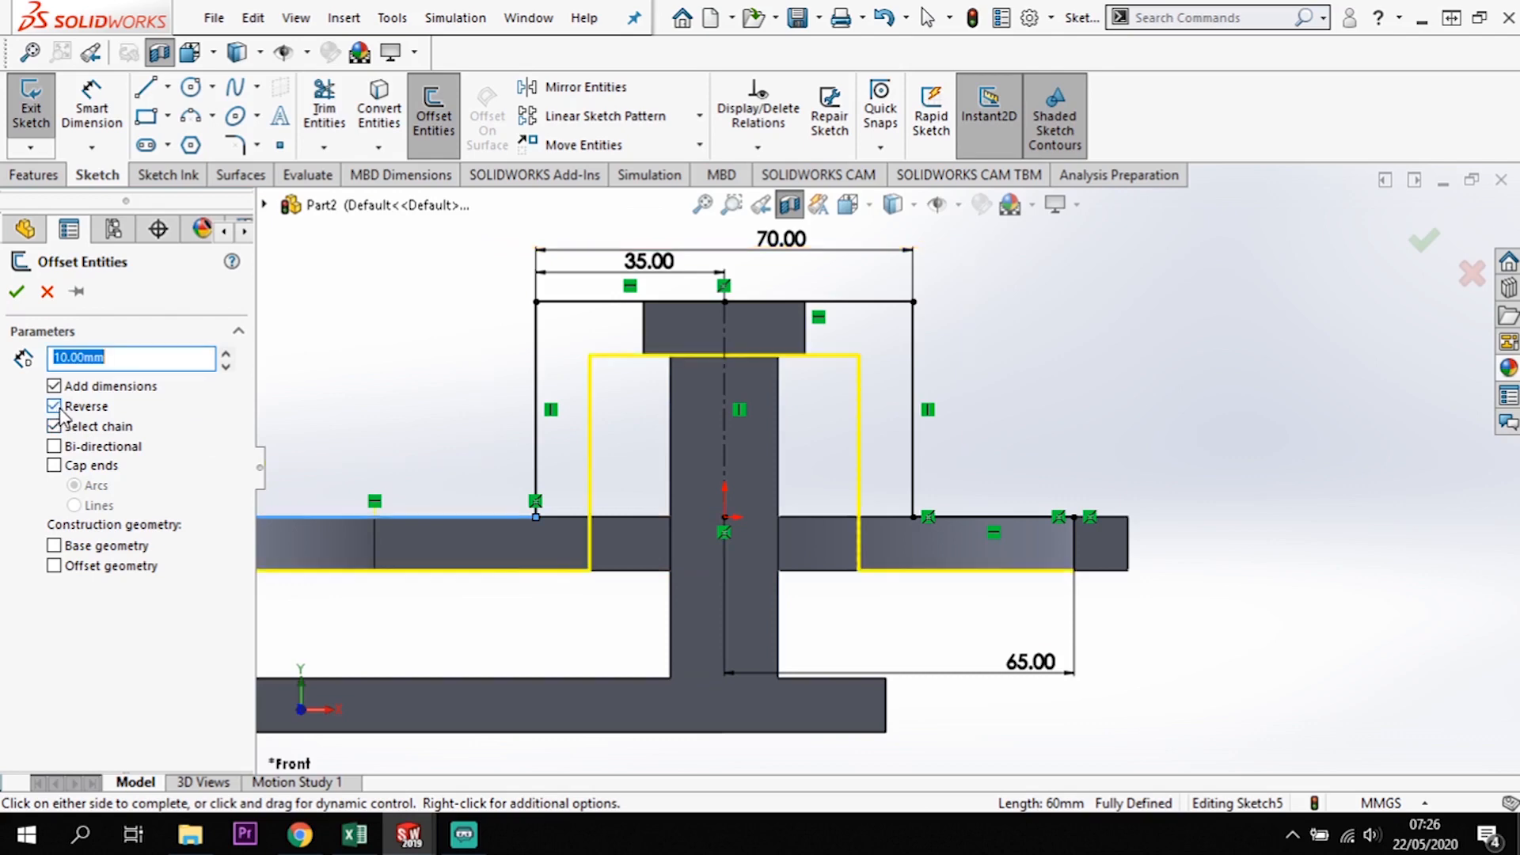
click(16, 293)
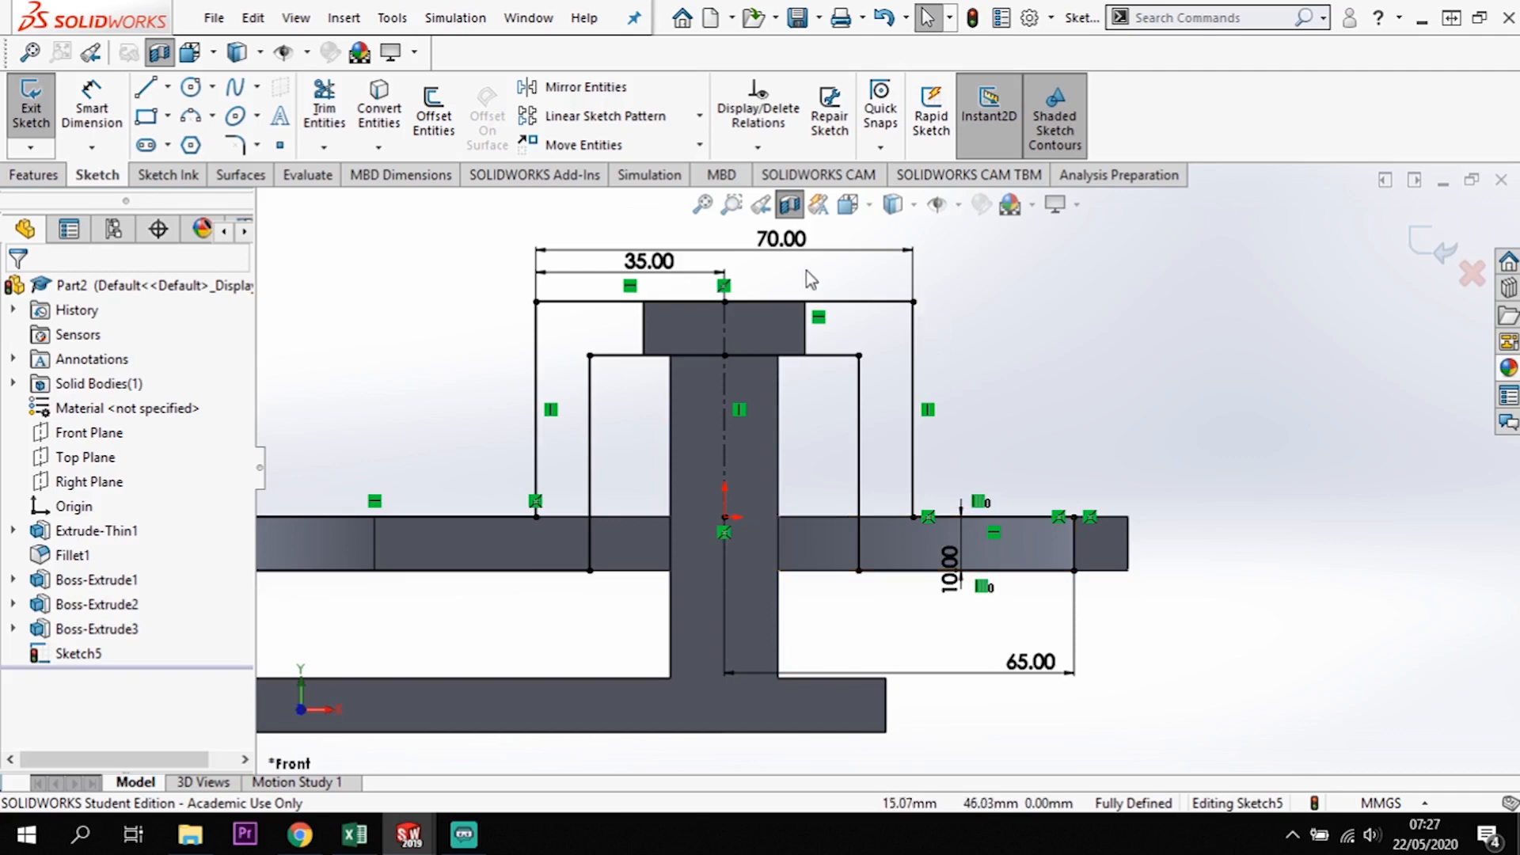
- Round the two upper corners of the outer profile with 15 mm sketch fillets
click(235, 145)
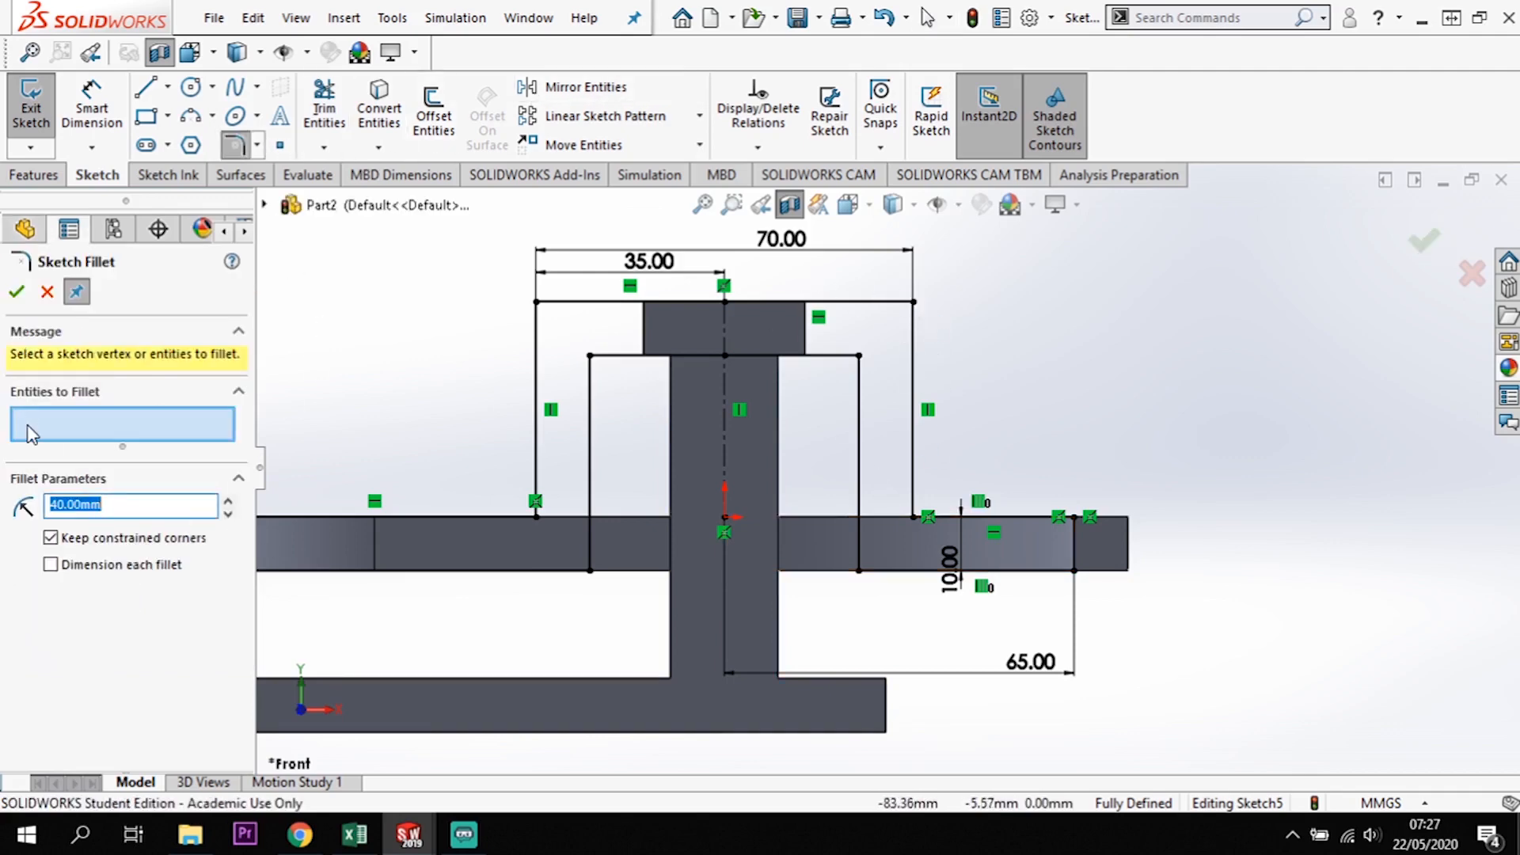
click(536, 304)
drag(130, 505, 50, 505)
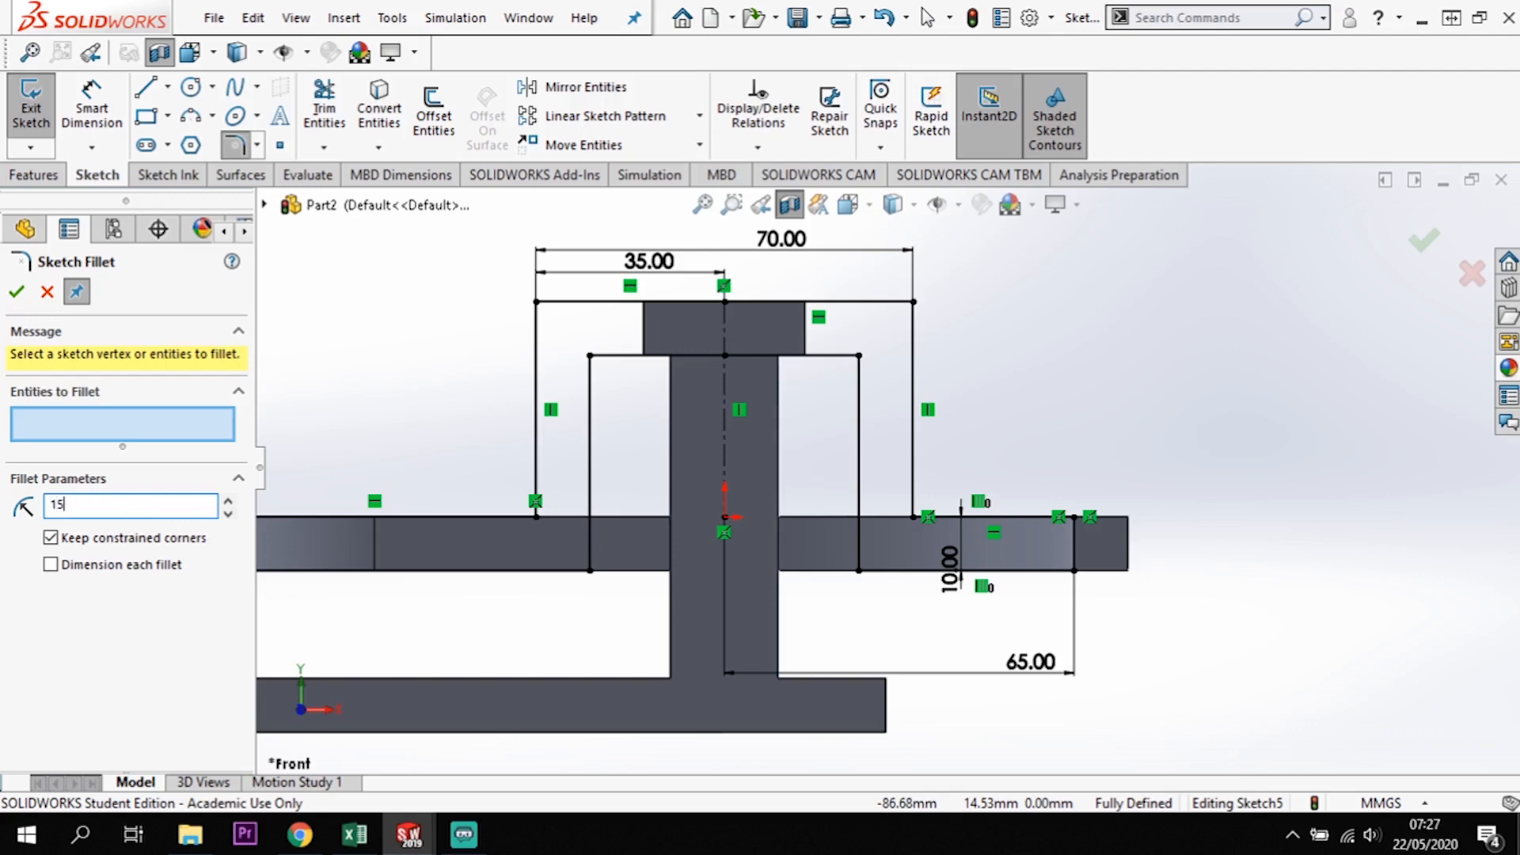
click(536, 301)
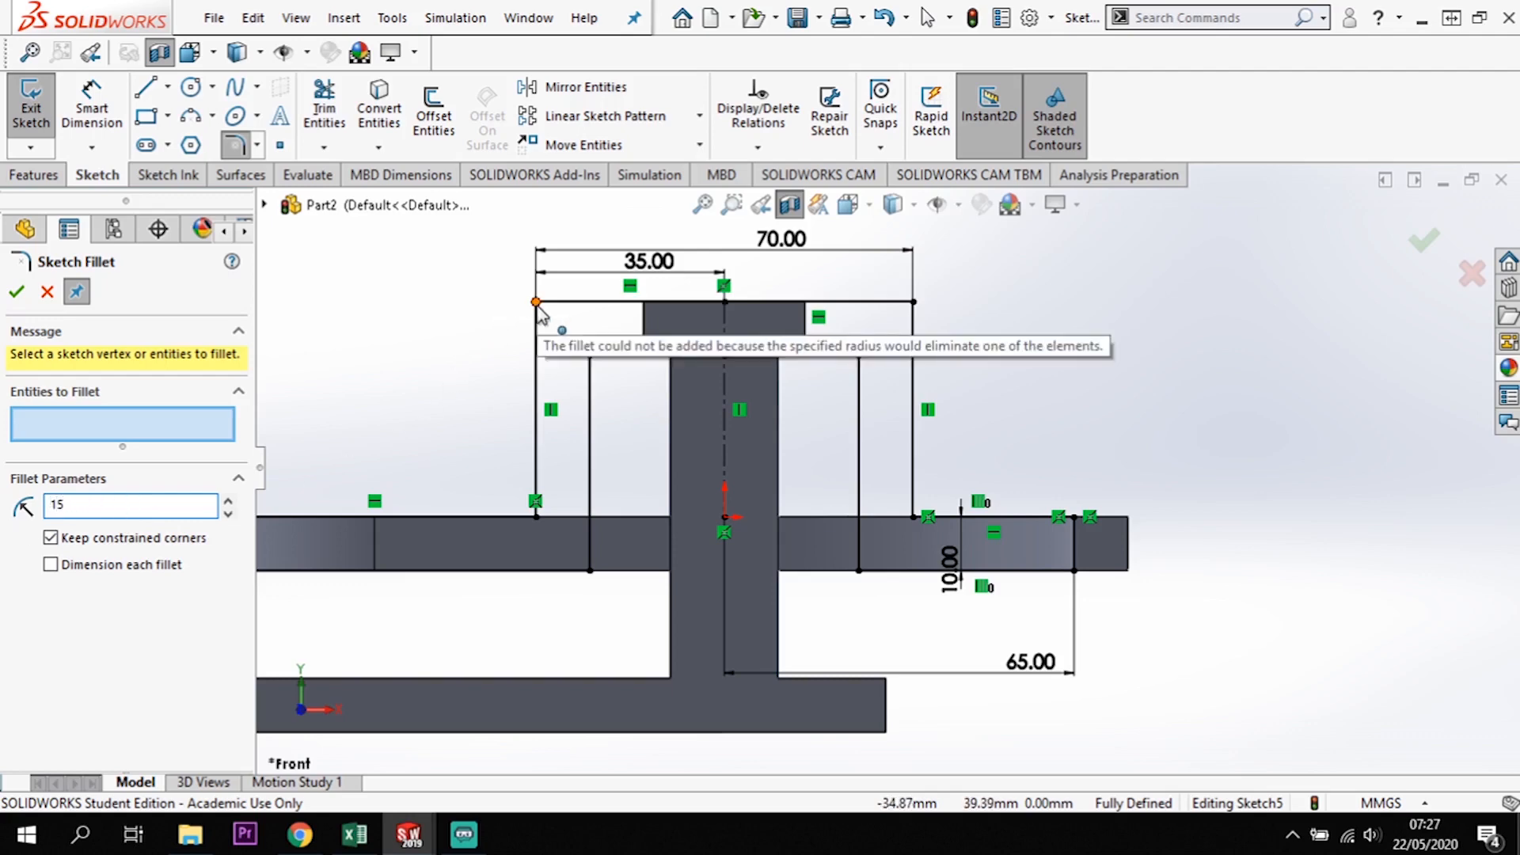
click(914, 301)
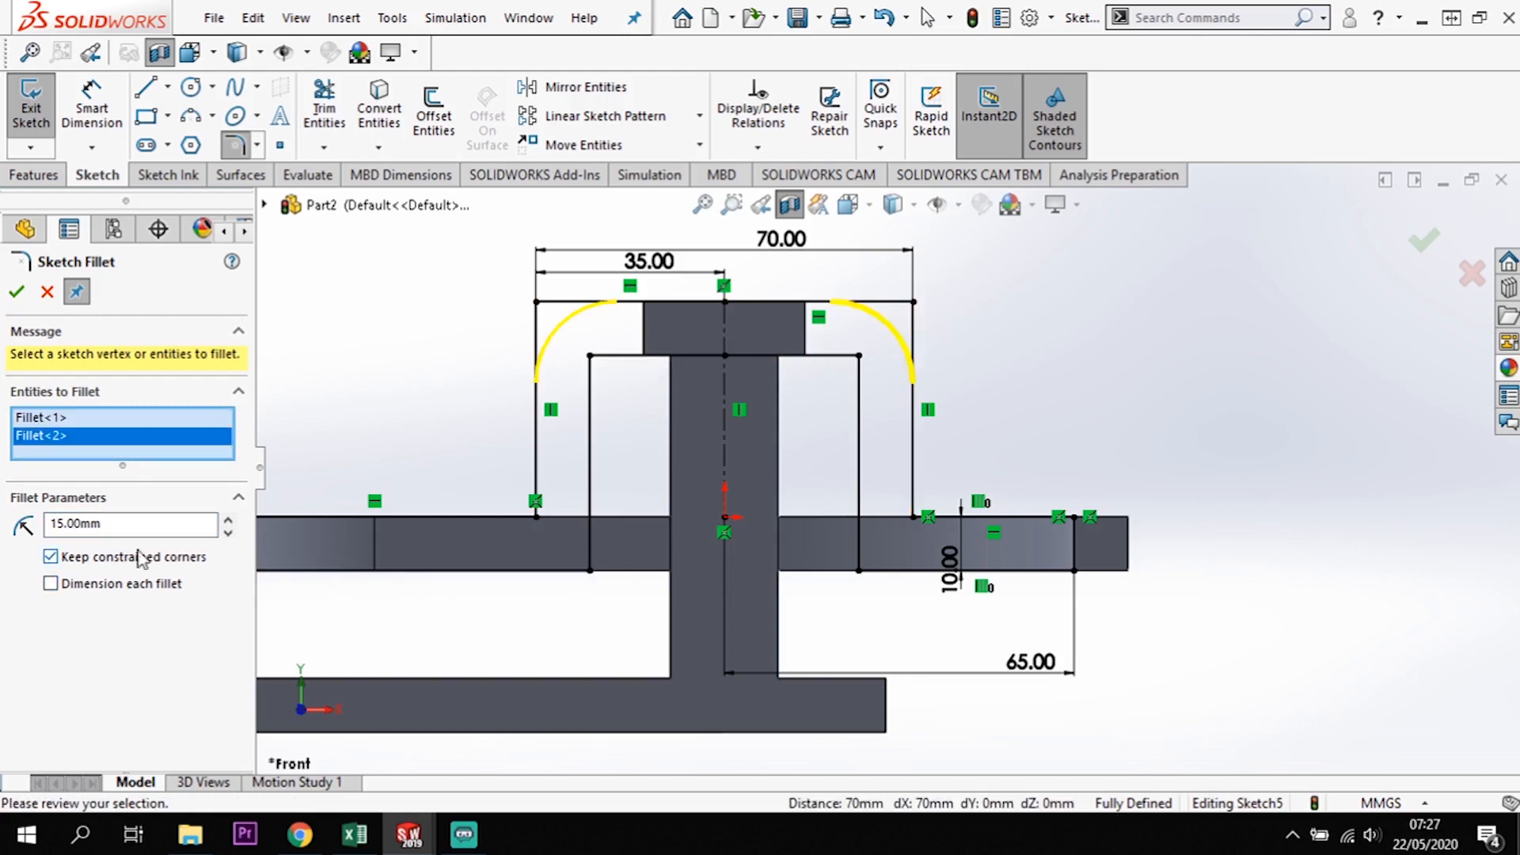
click(16, 291)
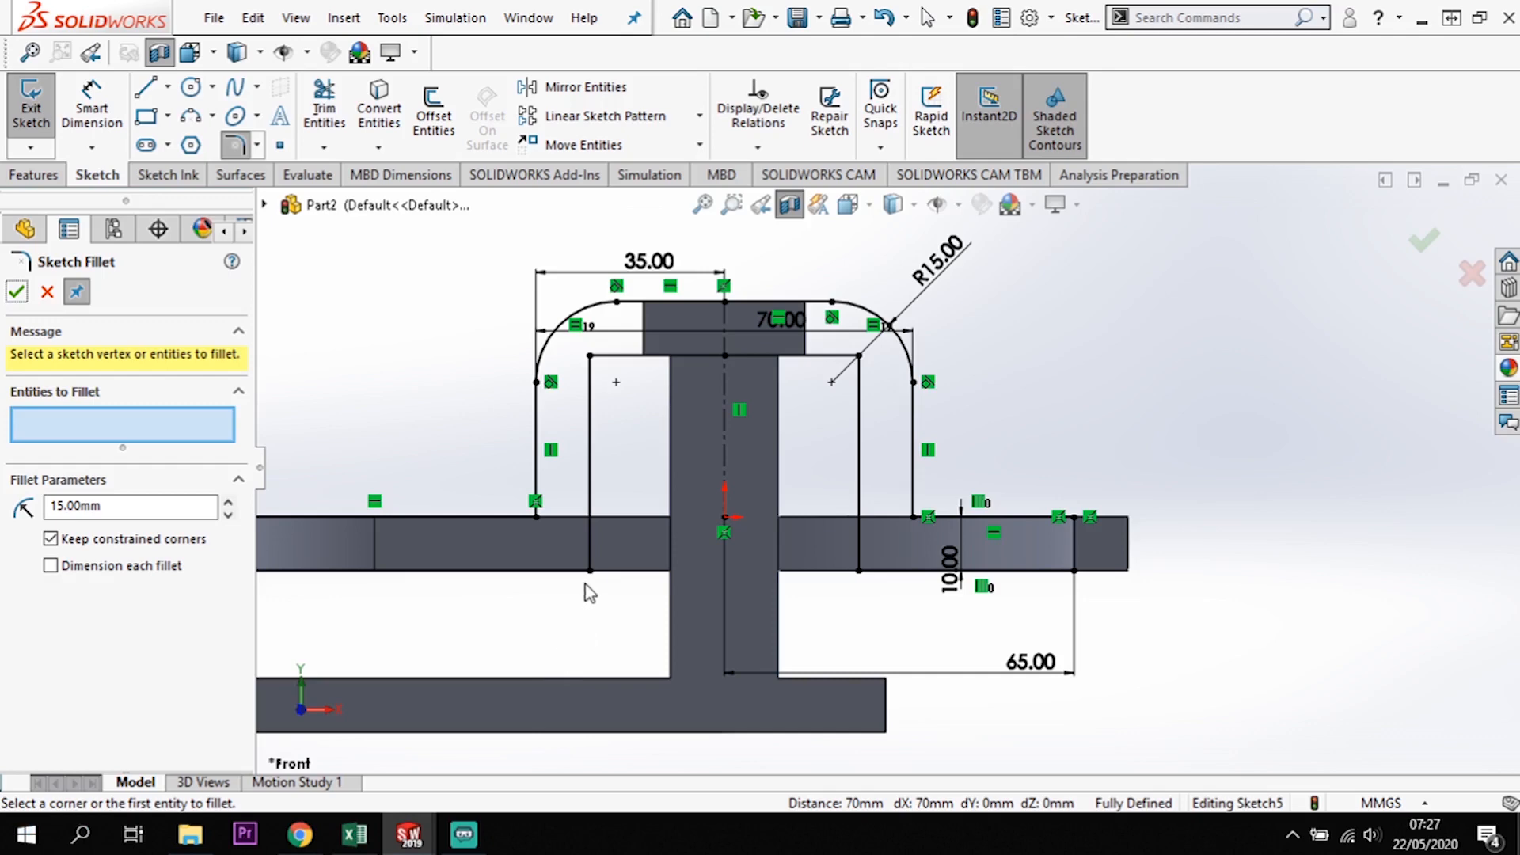
- Add 15 mm sketch fillets at the outer profile's two lower corners on the ring's top
click(534, 517)
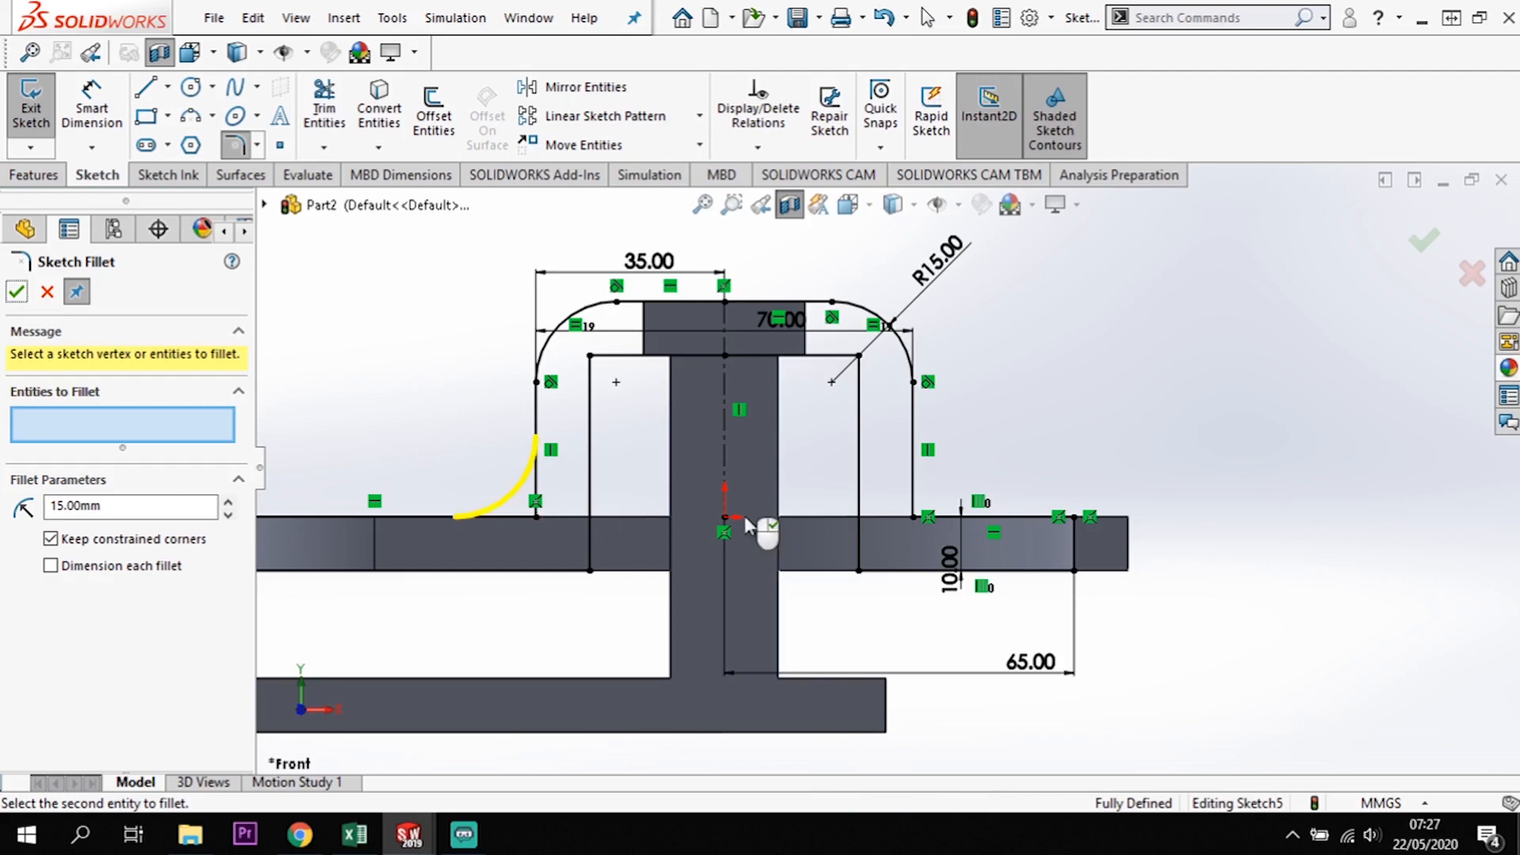
click(915, 519)
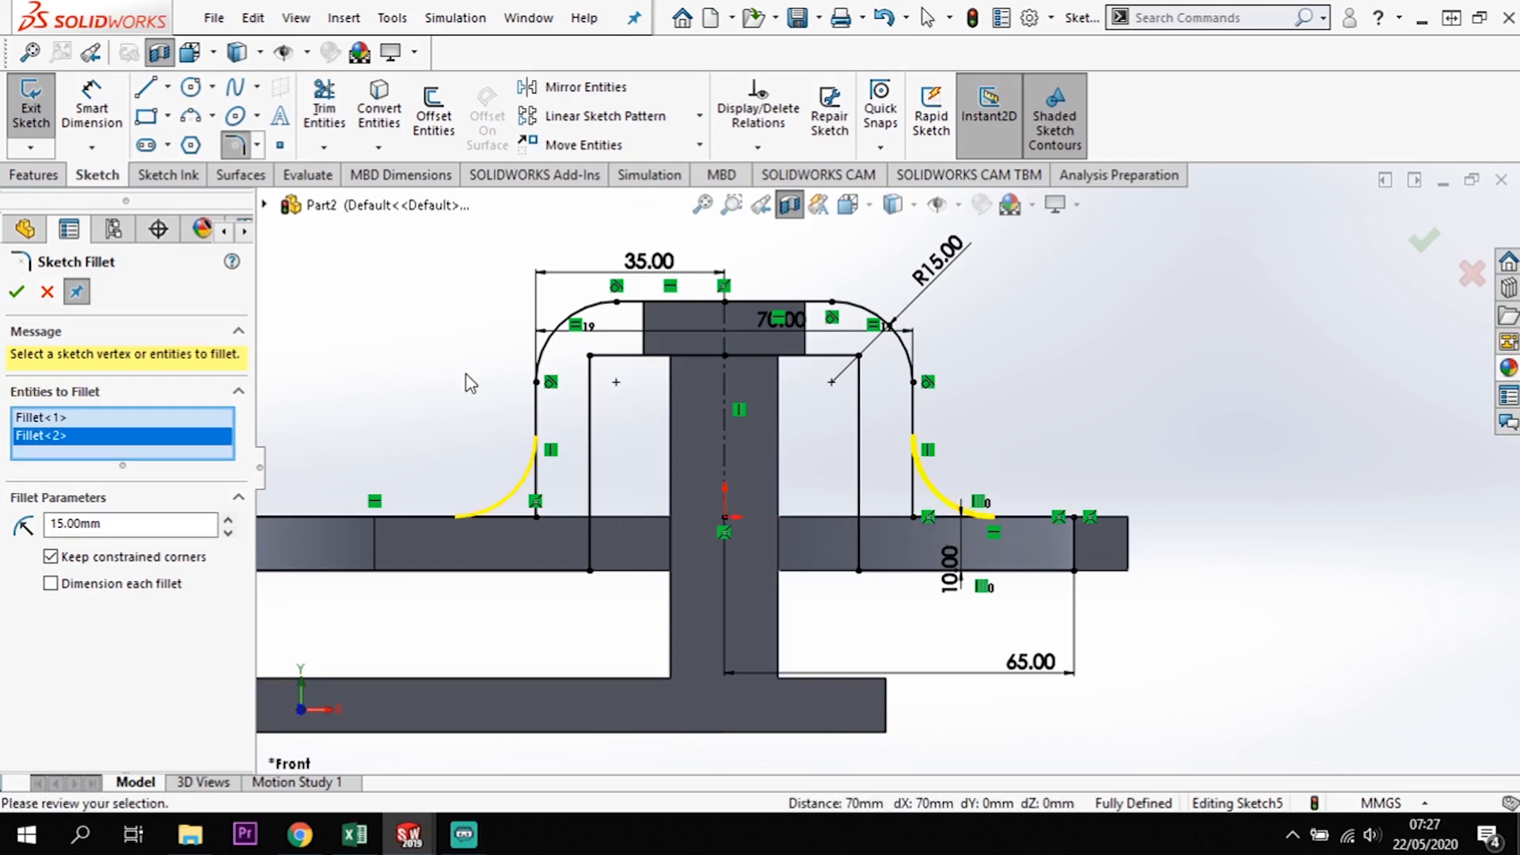
click(17, 293)
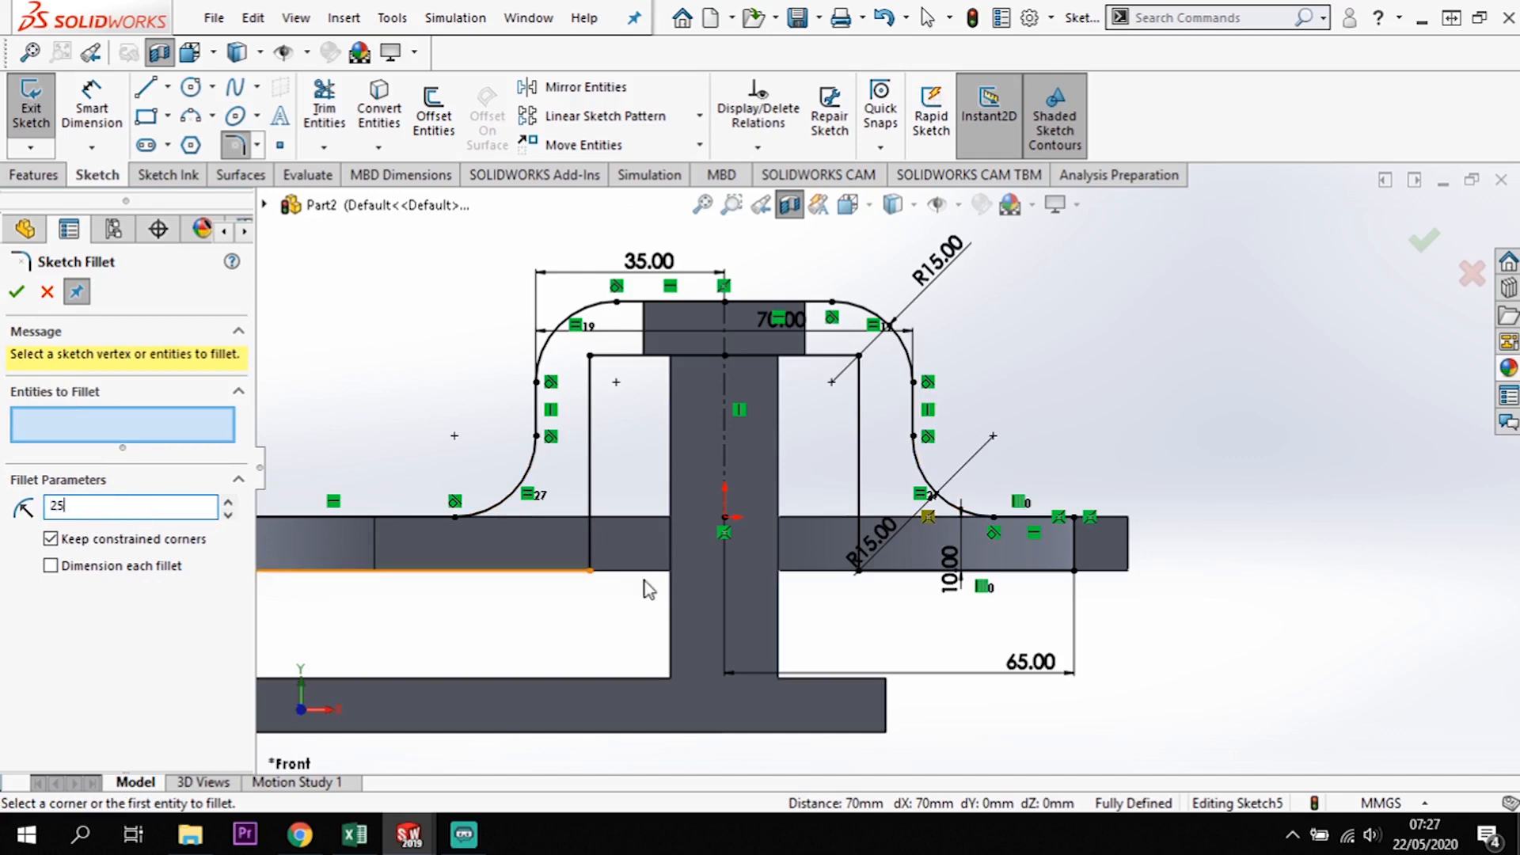
- Add 25 mm sketch fillets at the two lower corners of the inner offset profile
text(25)
click(591, 570)
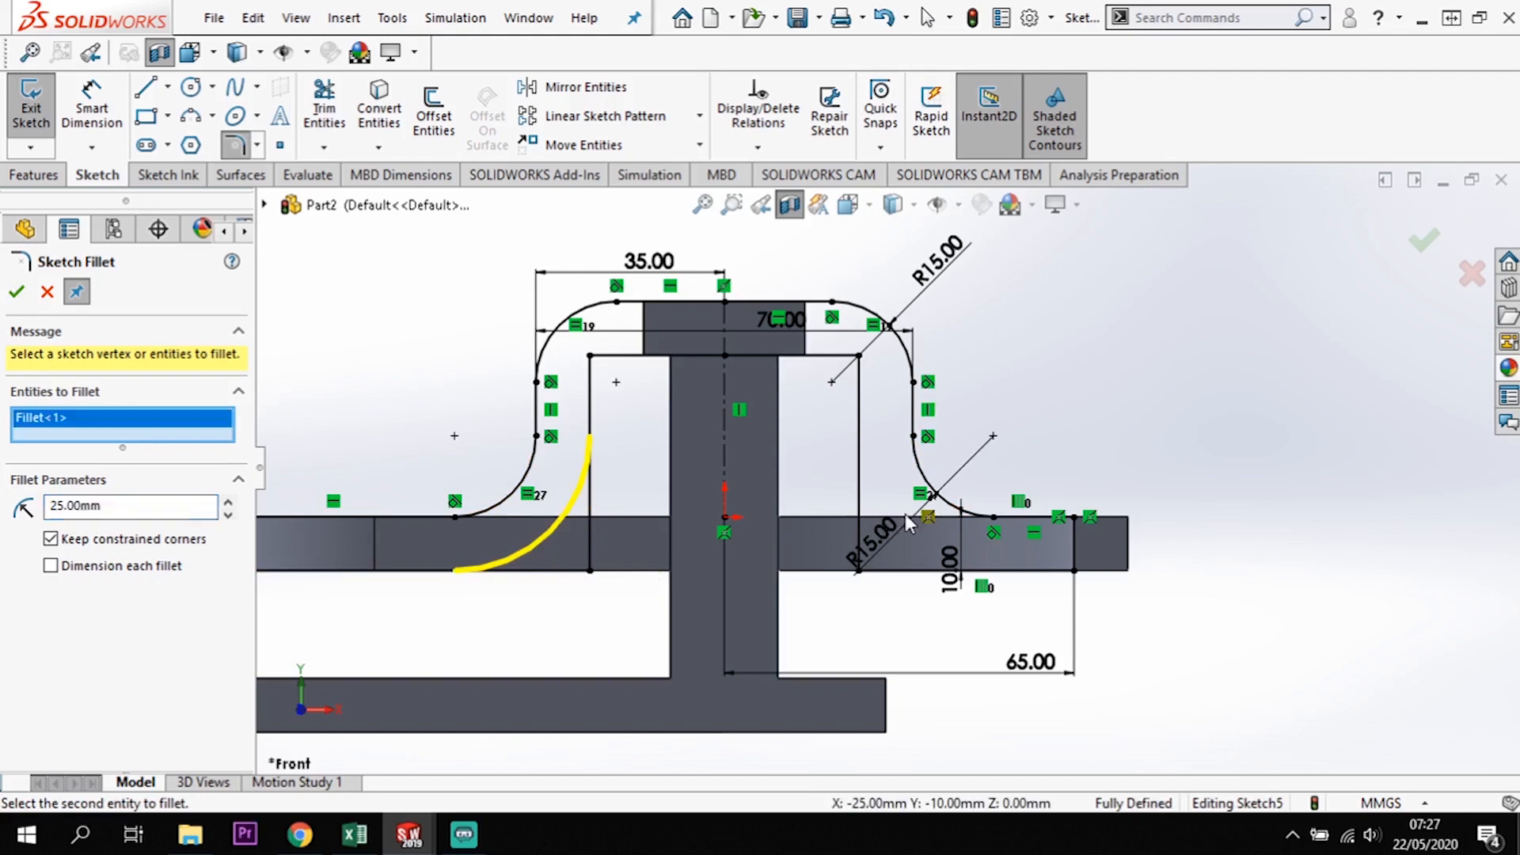
click(860, 573)
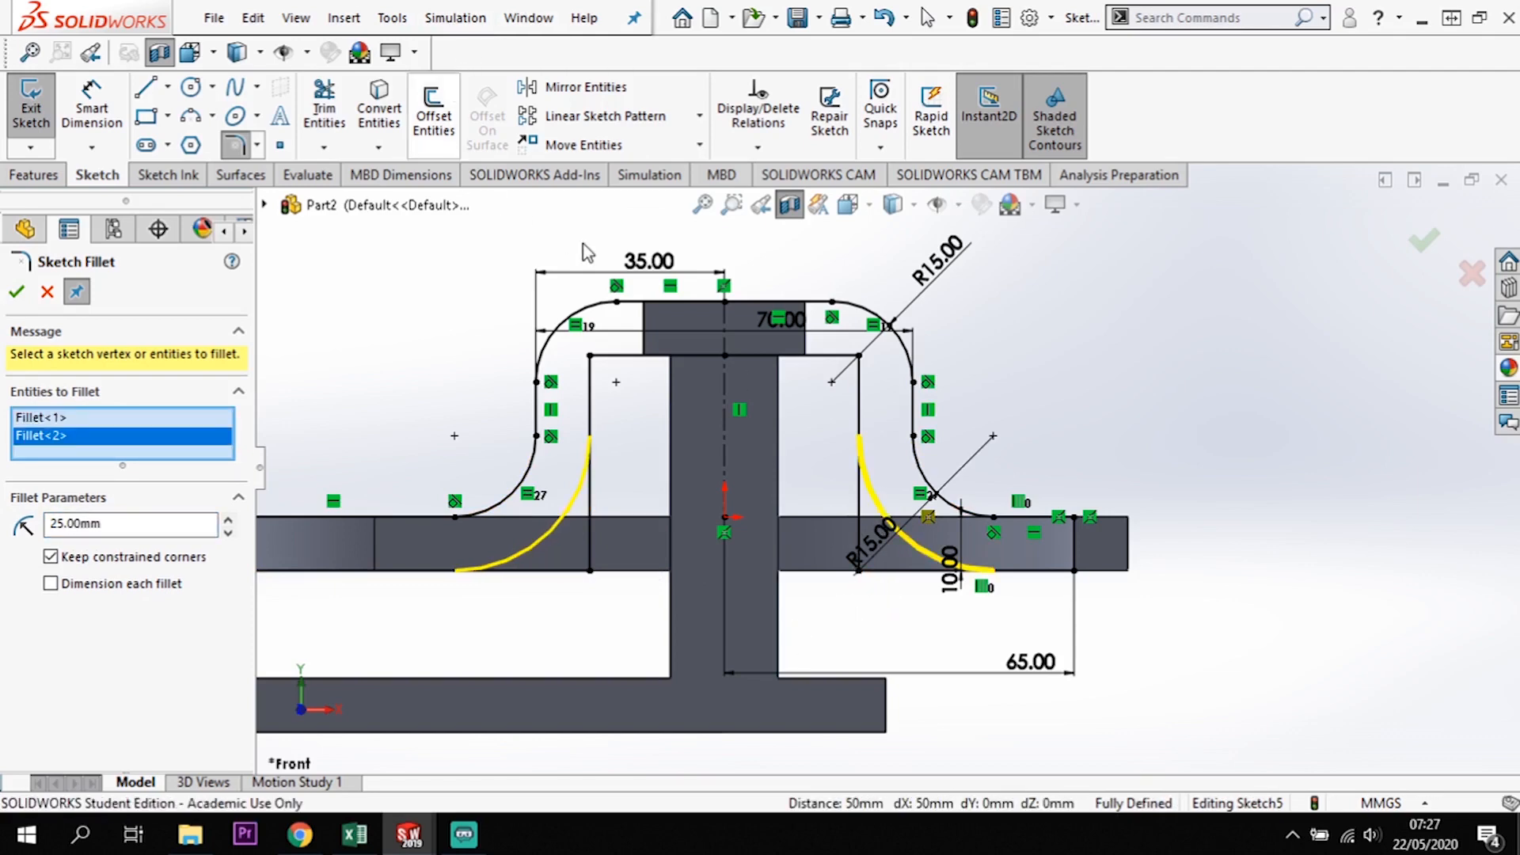
click(15, 298)
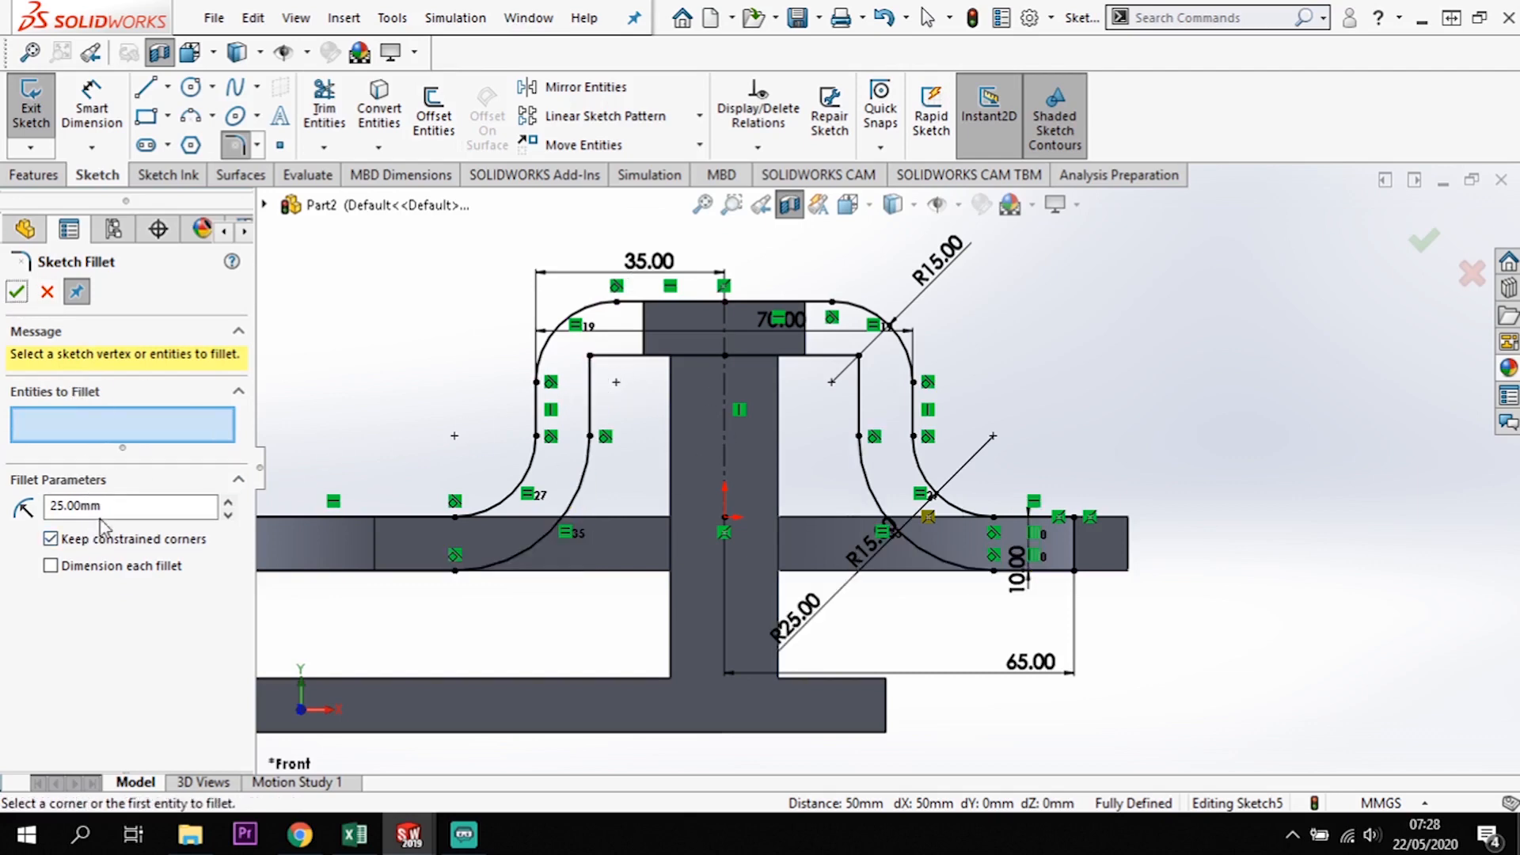
- Add 5 mm sketch fillets at the two upper corners of the inner offset profile and finish the Sketch Fillet command
drag(127, 506, 12, 511)
text(5)
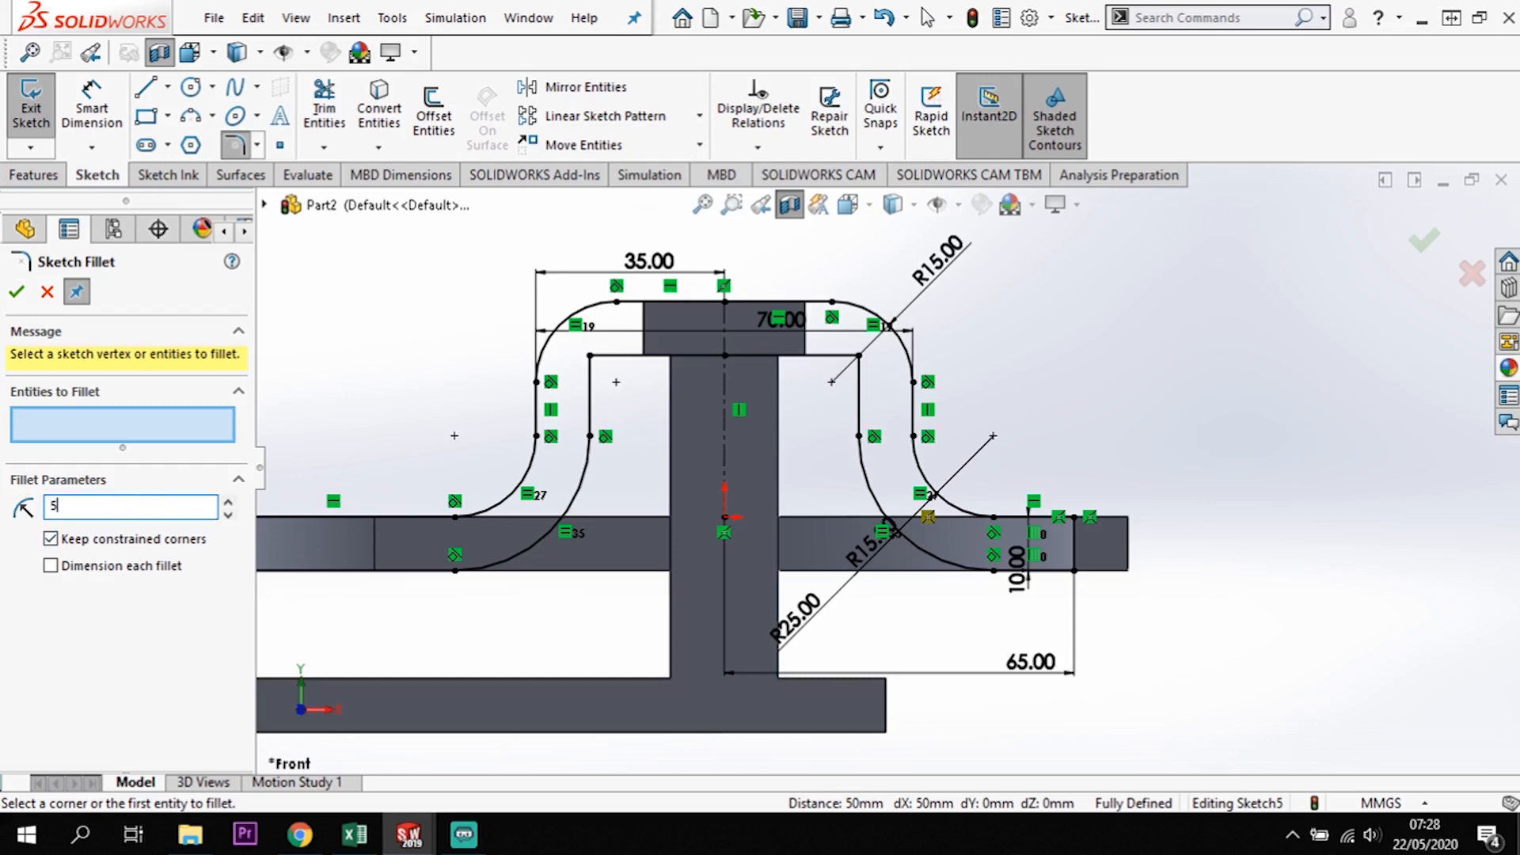
click(589, 355)
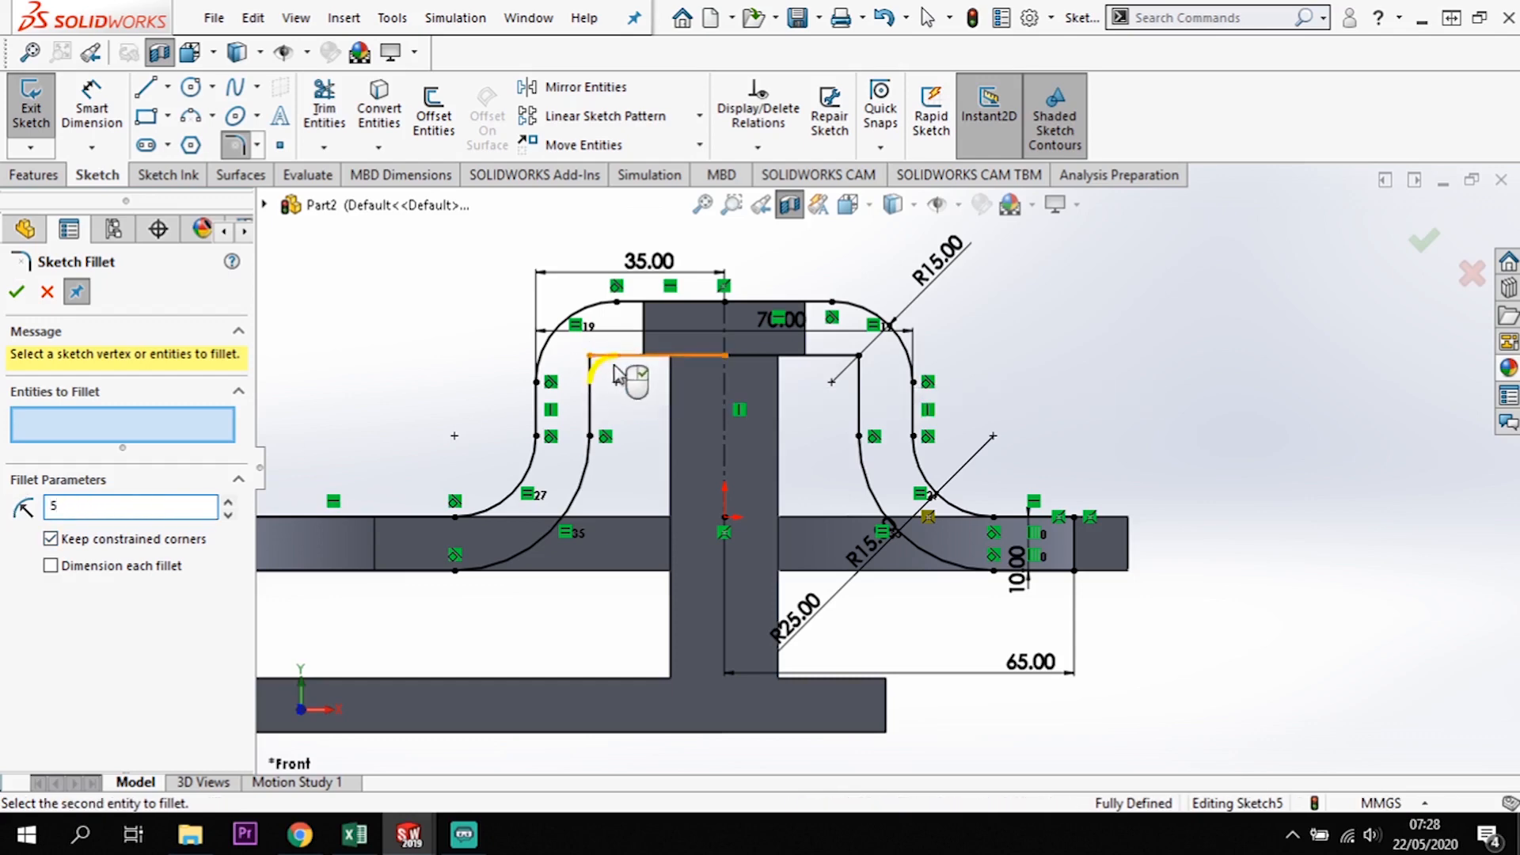
click(858, 356)
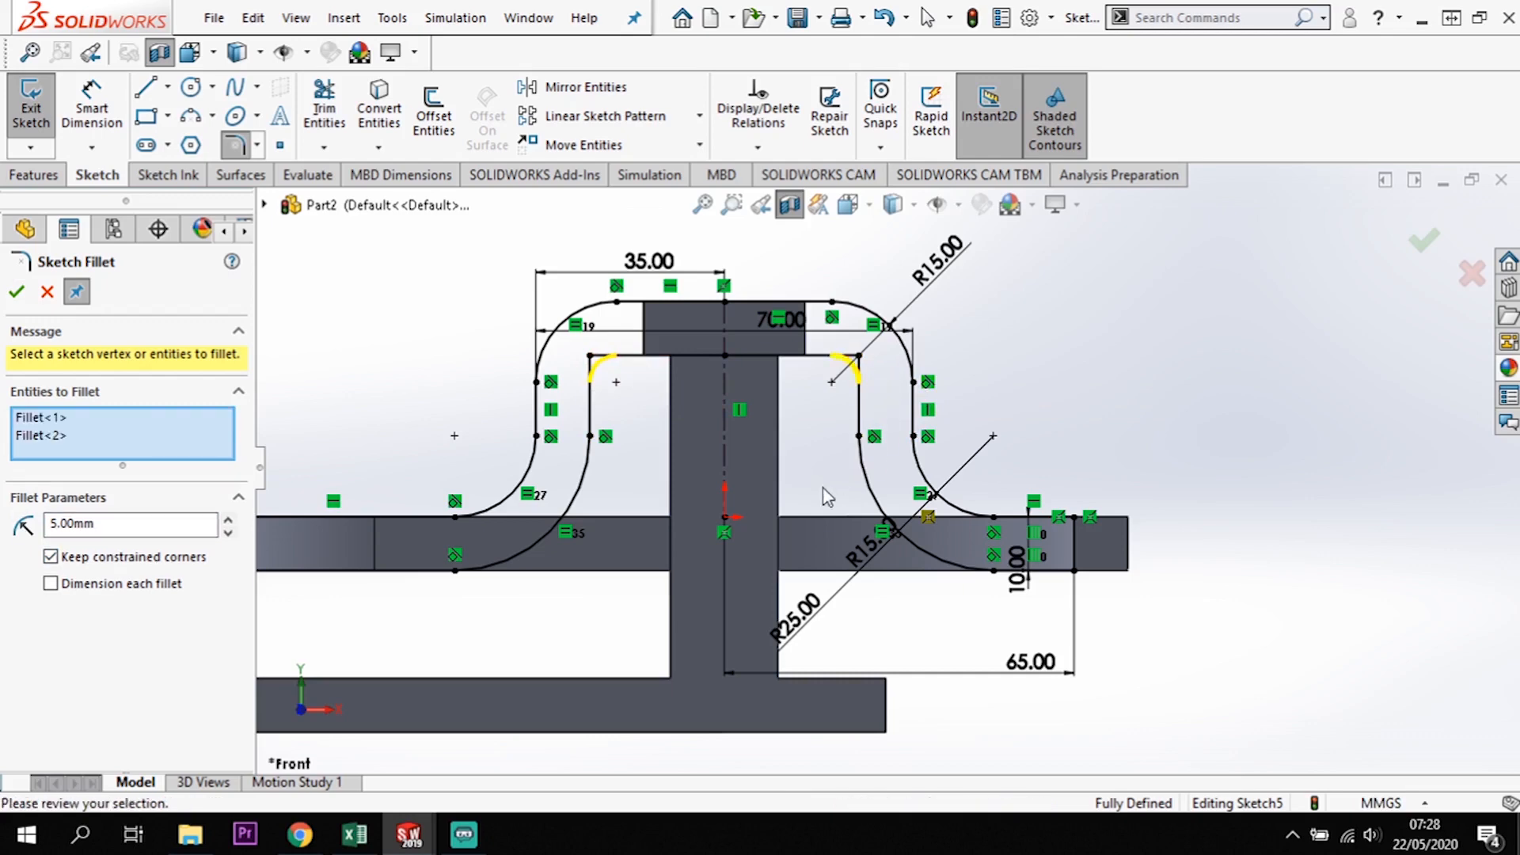
click(16, 291)
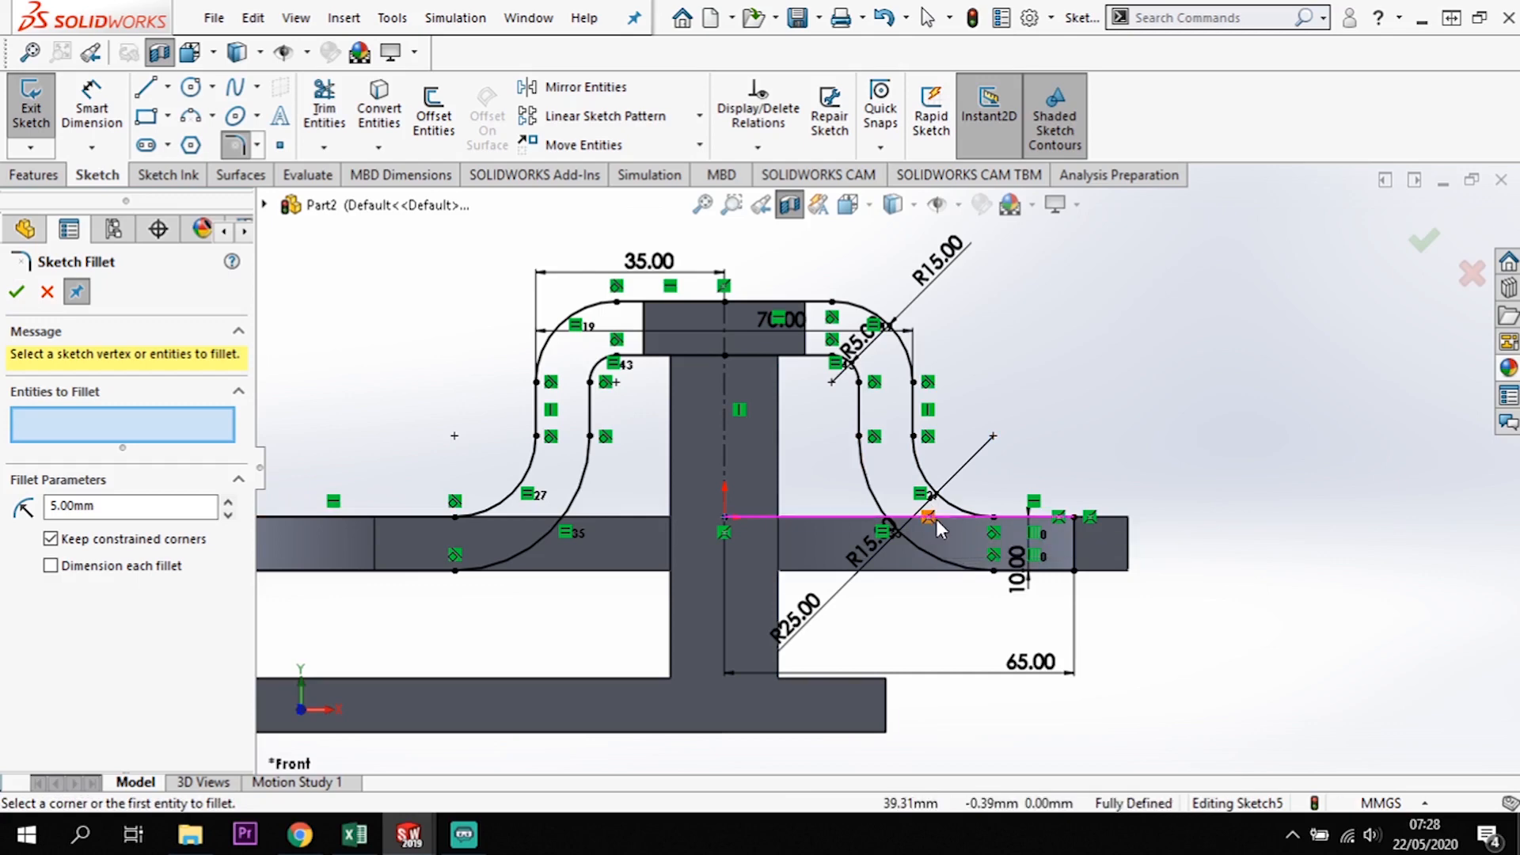
scroll(931, 522, down, 5)
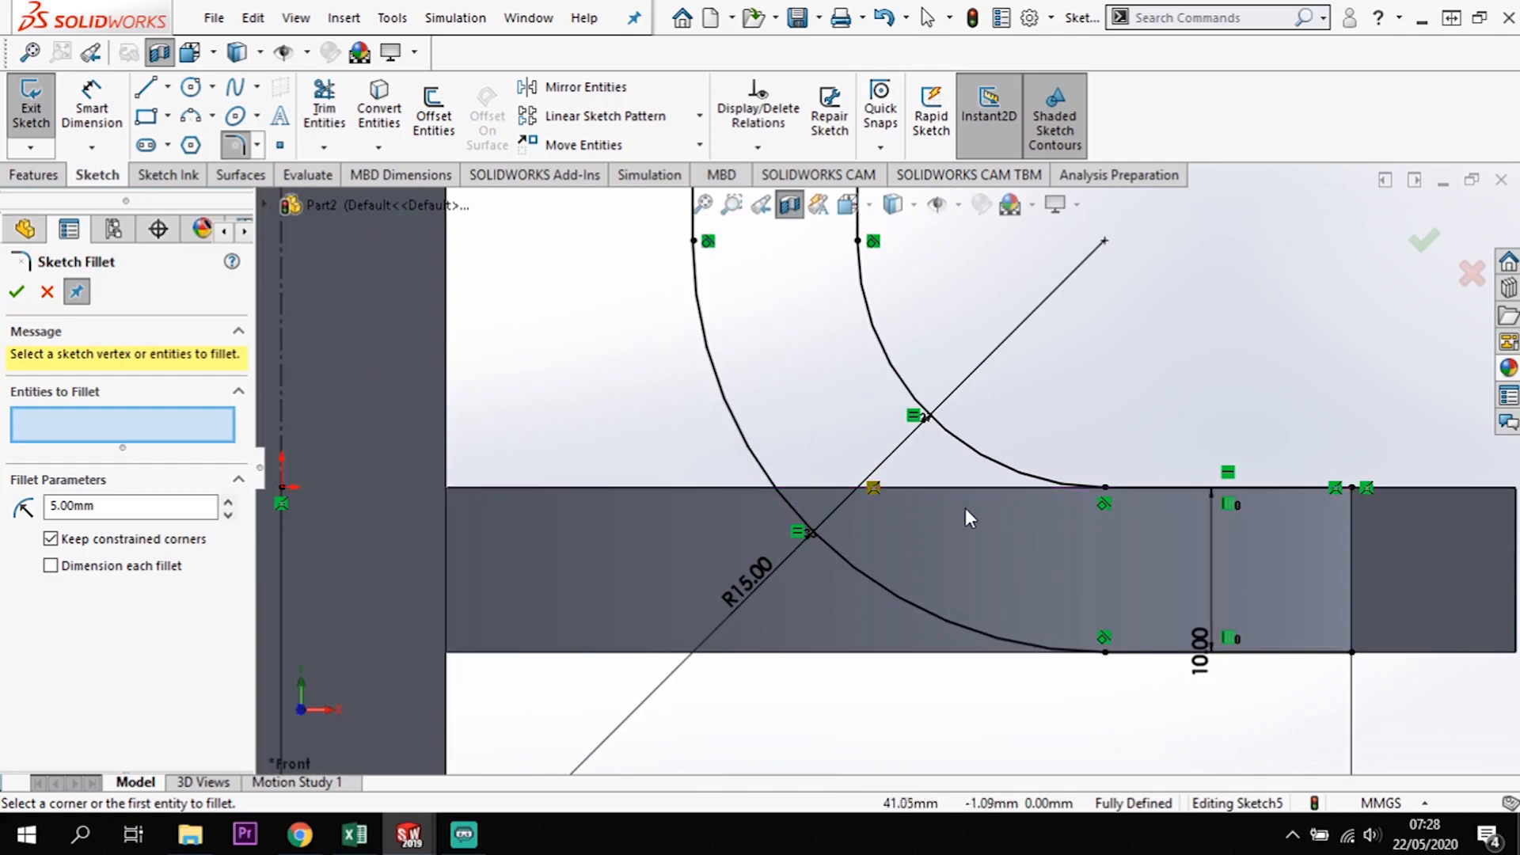
scroll(1138, 473, up, 3)
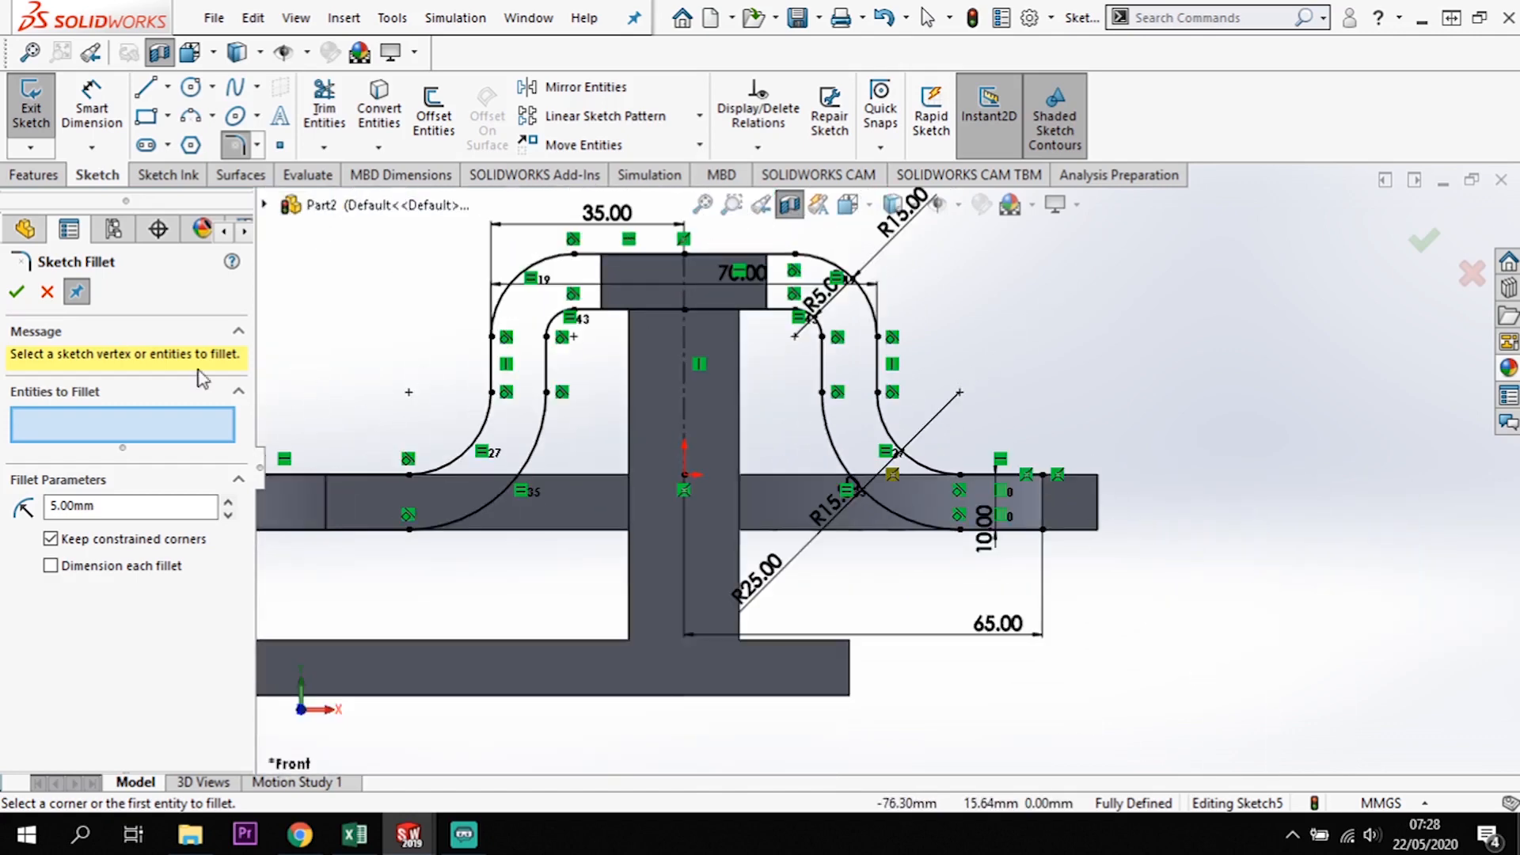
click(46, 294)
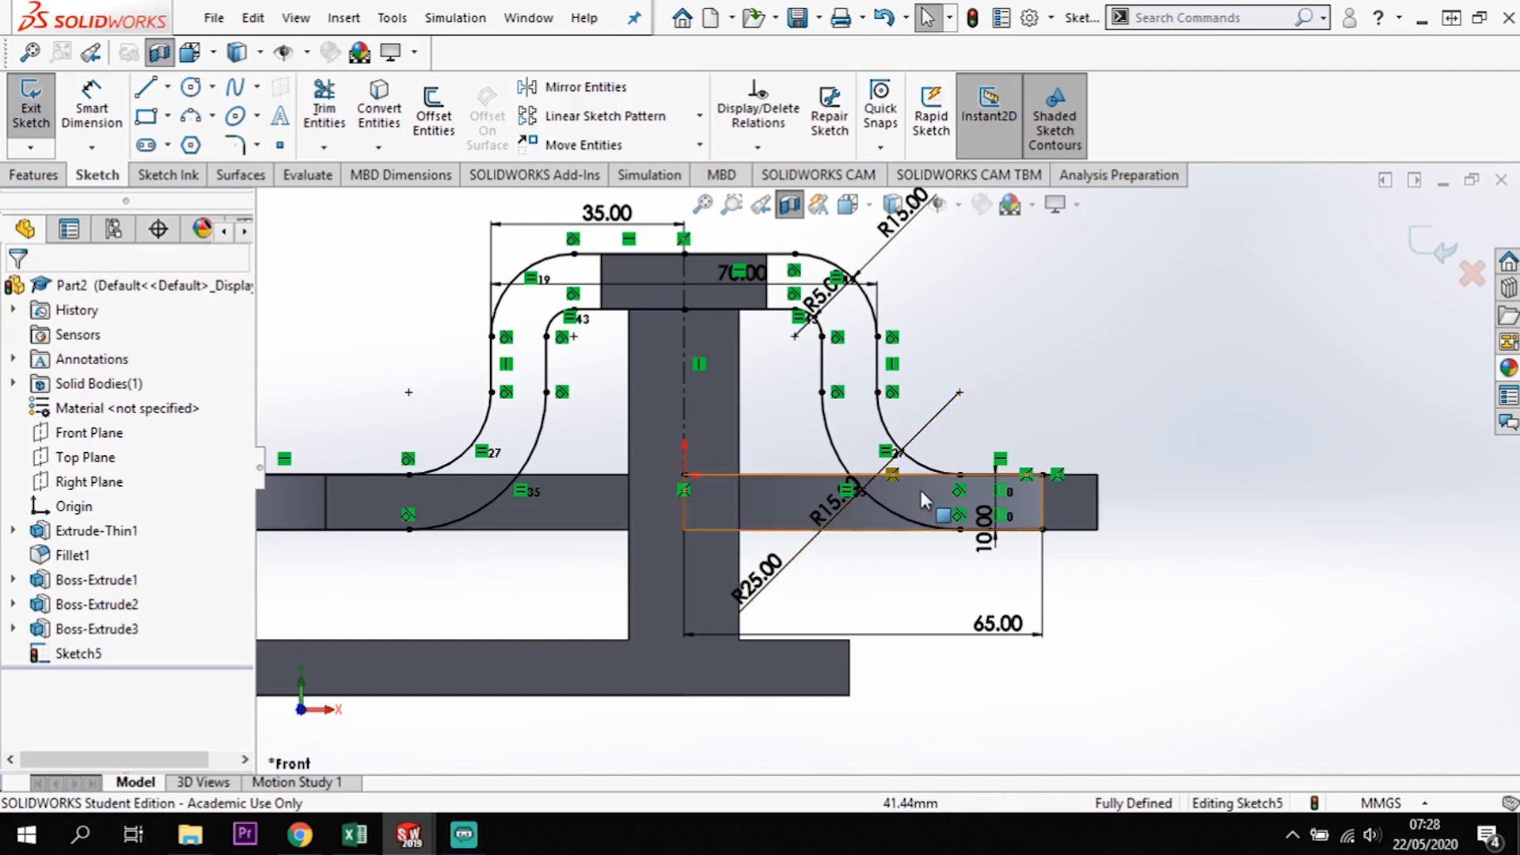
- Close both open ends of the hat-shaped profile with vertical lines joining the outer and inner contours
scroll(491, 420, up, 2)
scroll(554, 435, down, 1)
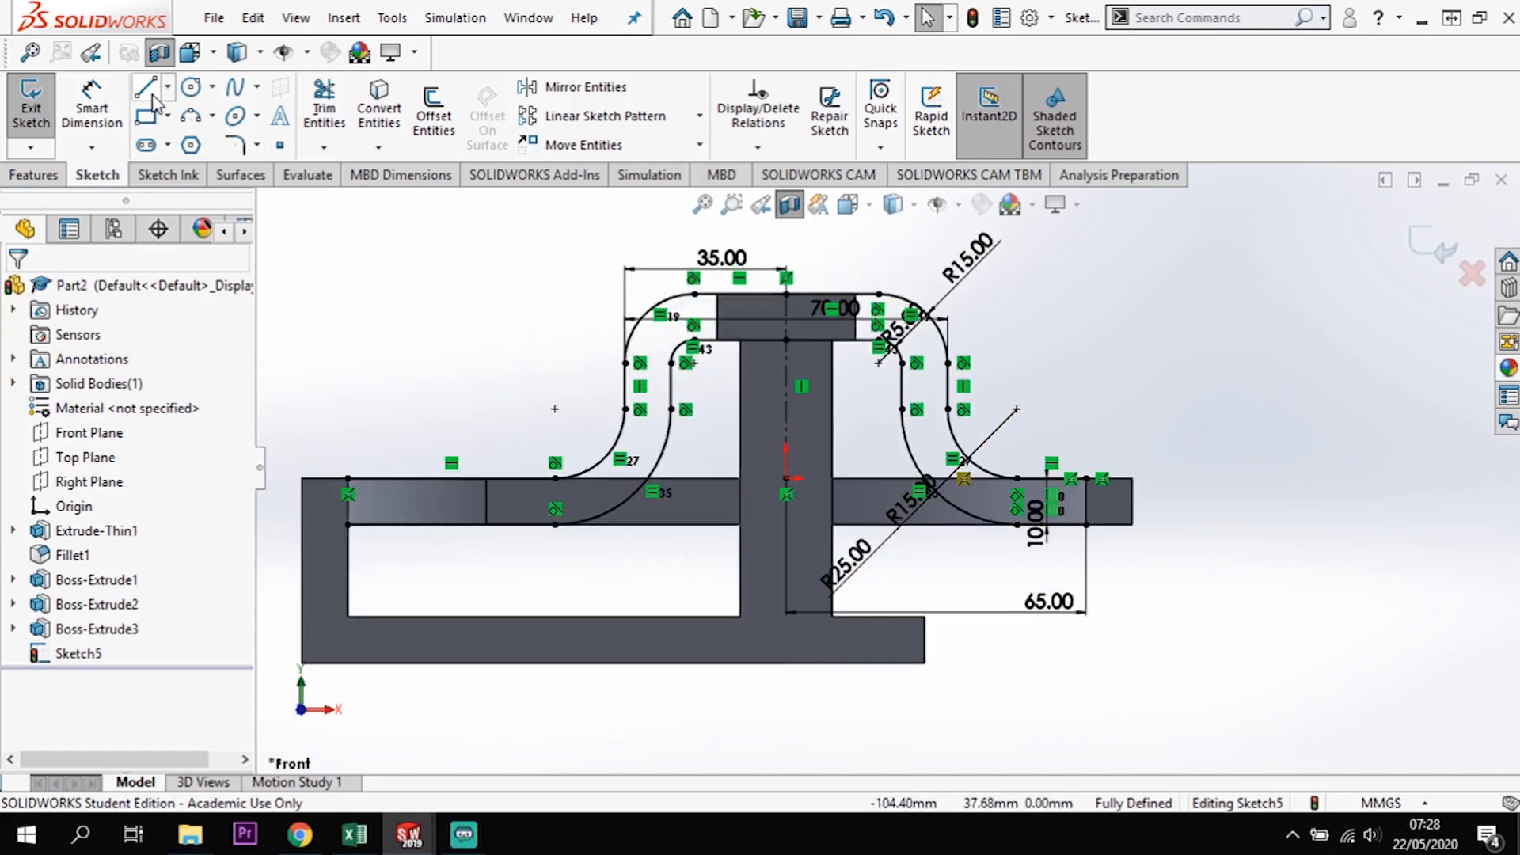
click(348, 478)
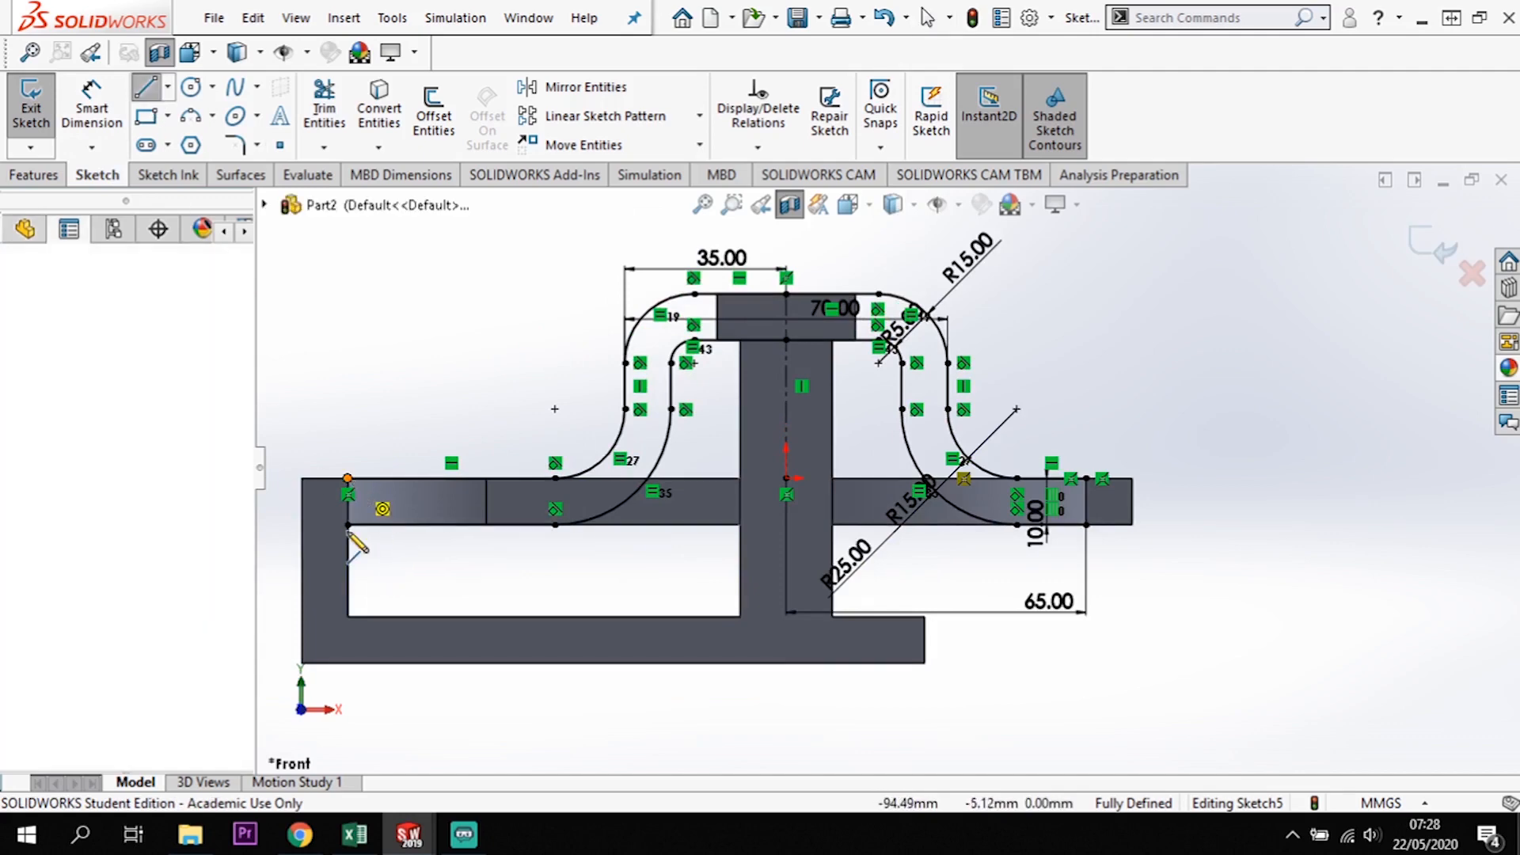
double_click(349, 525)
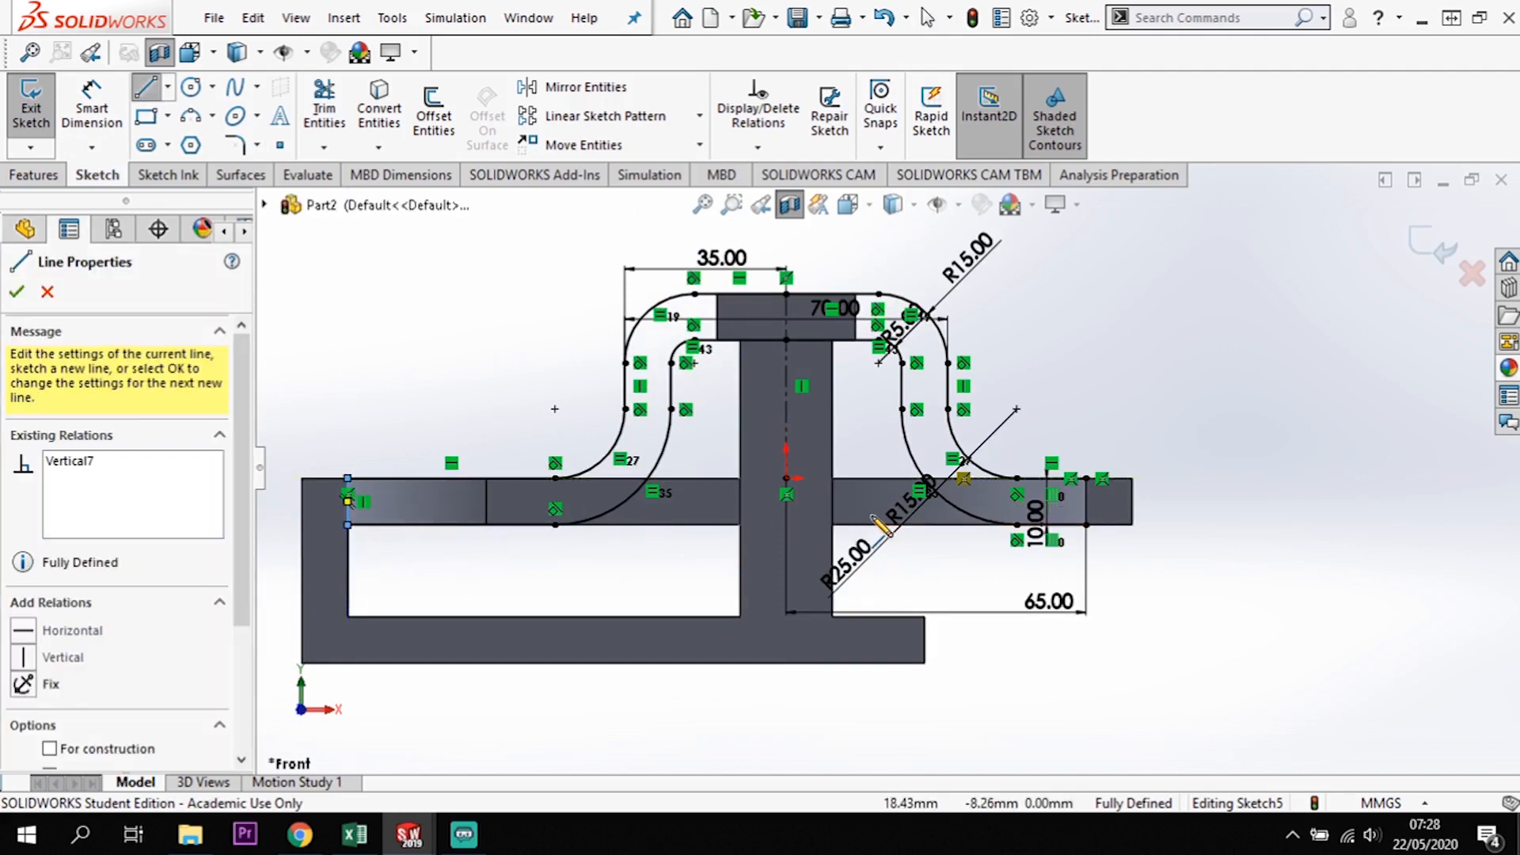
key(Escape)
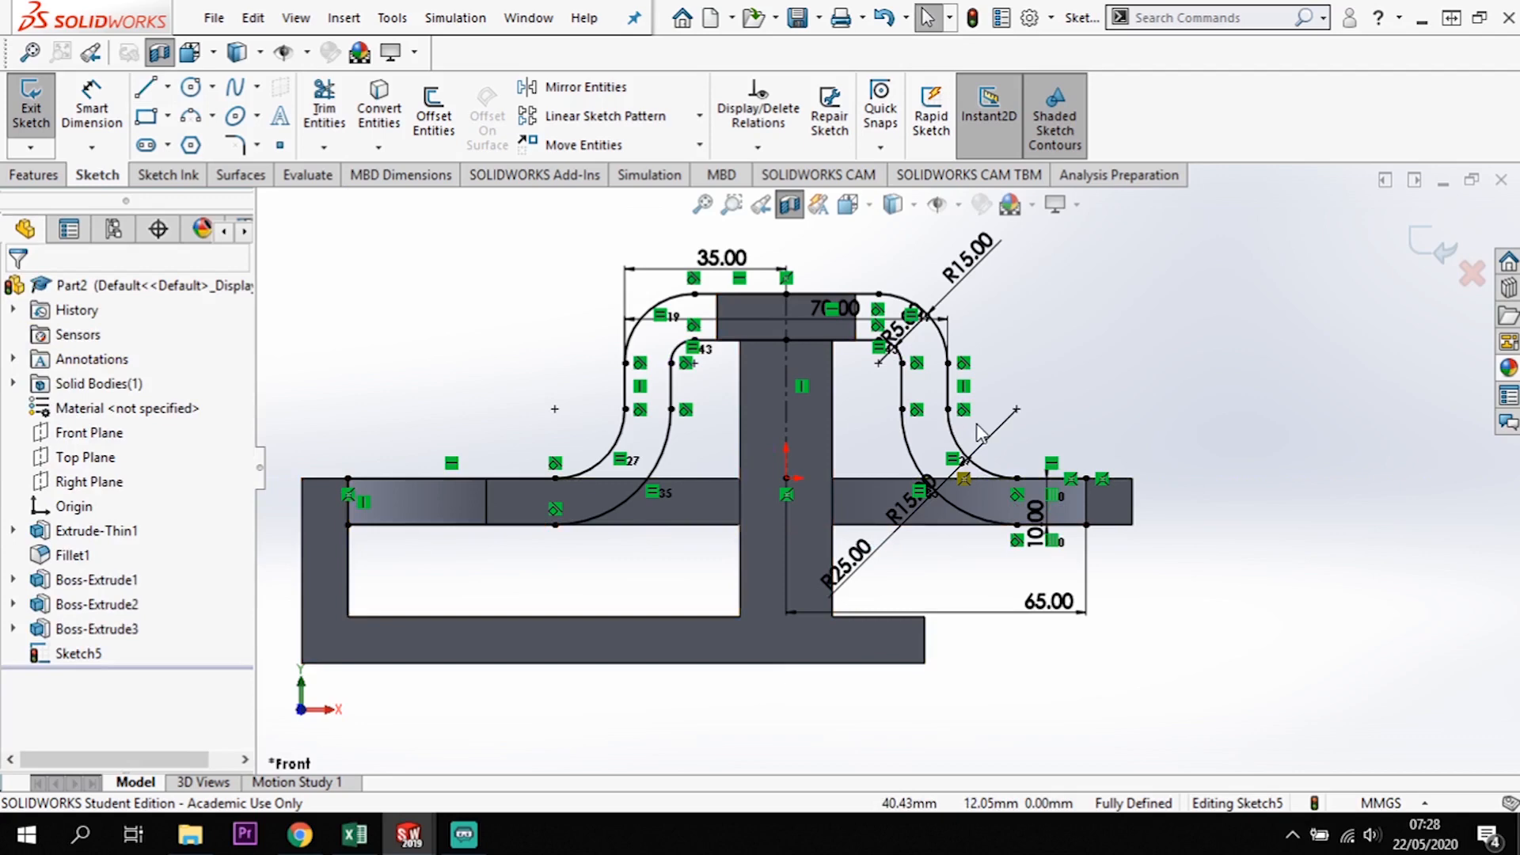
key(l)
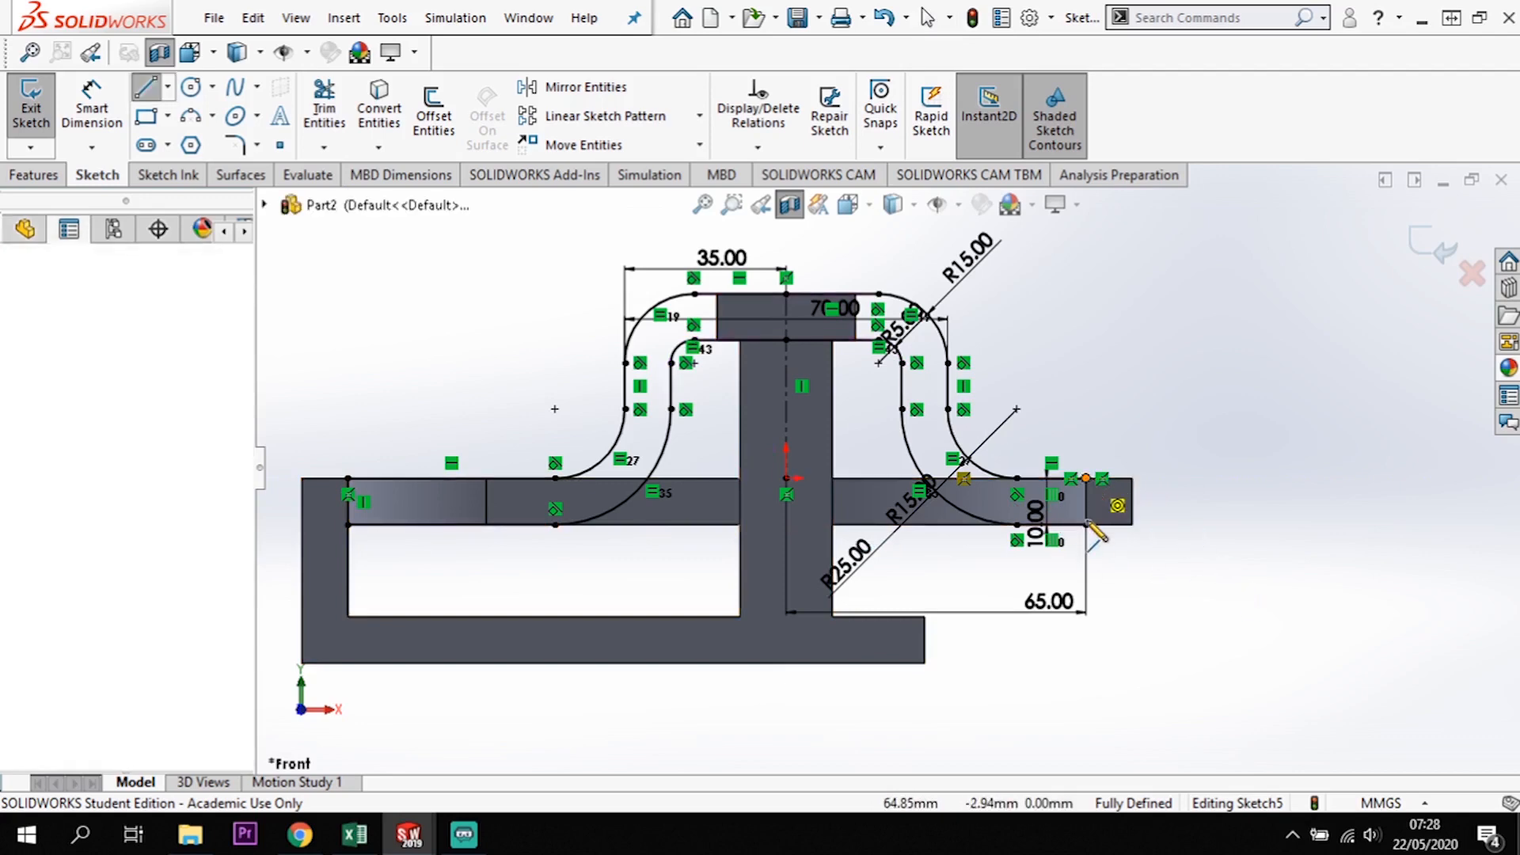
drag(1088, 523, 1087, 478)
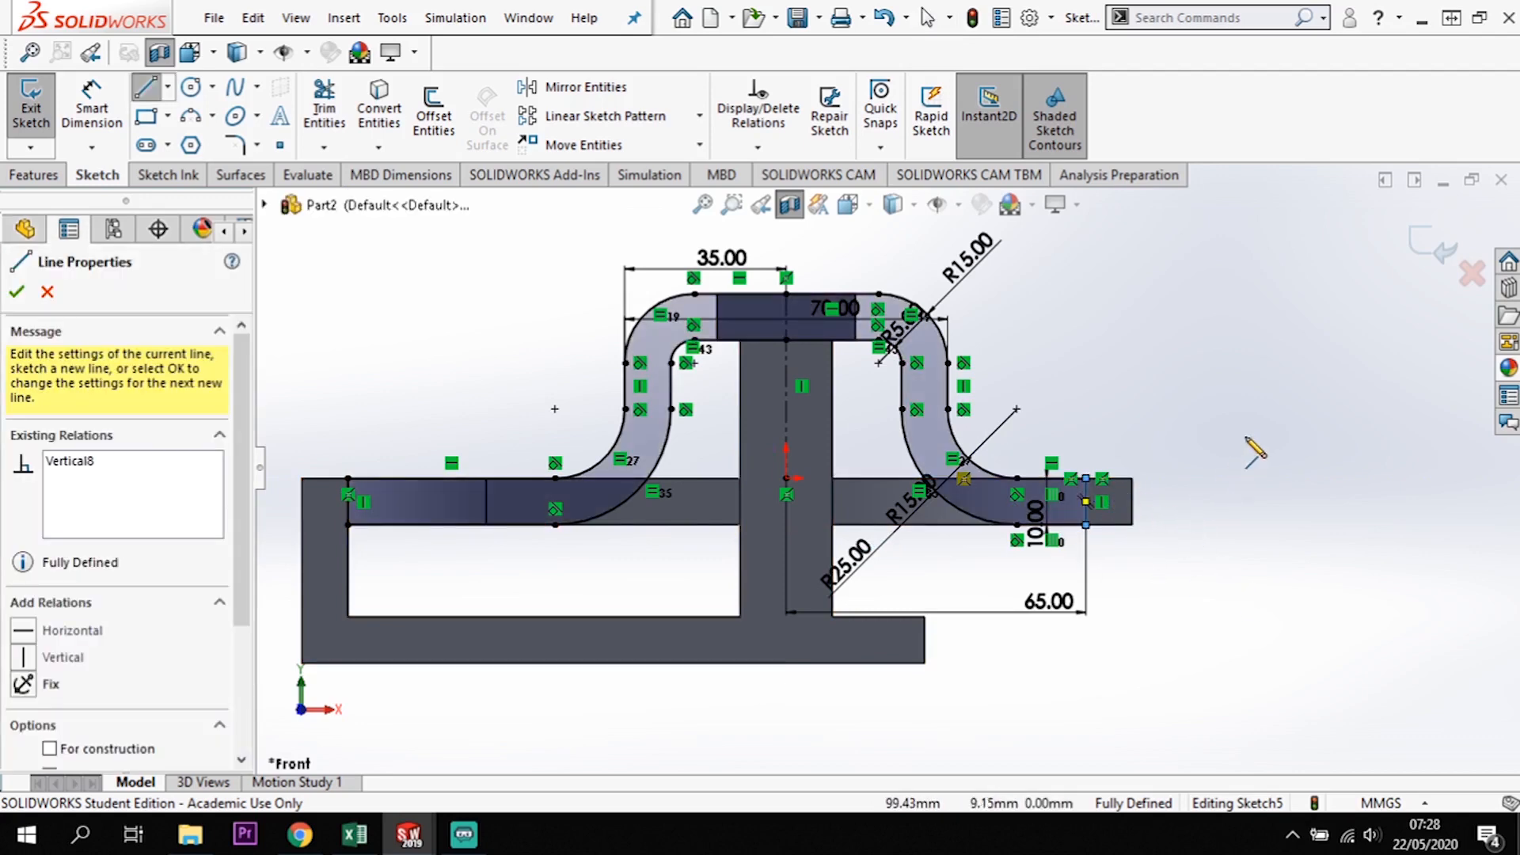
key(Escape)
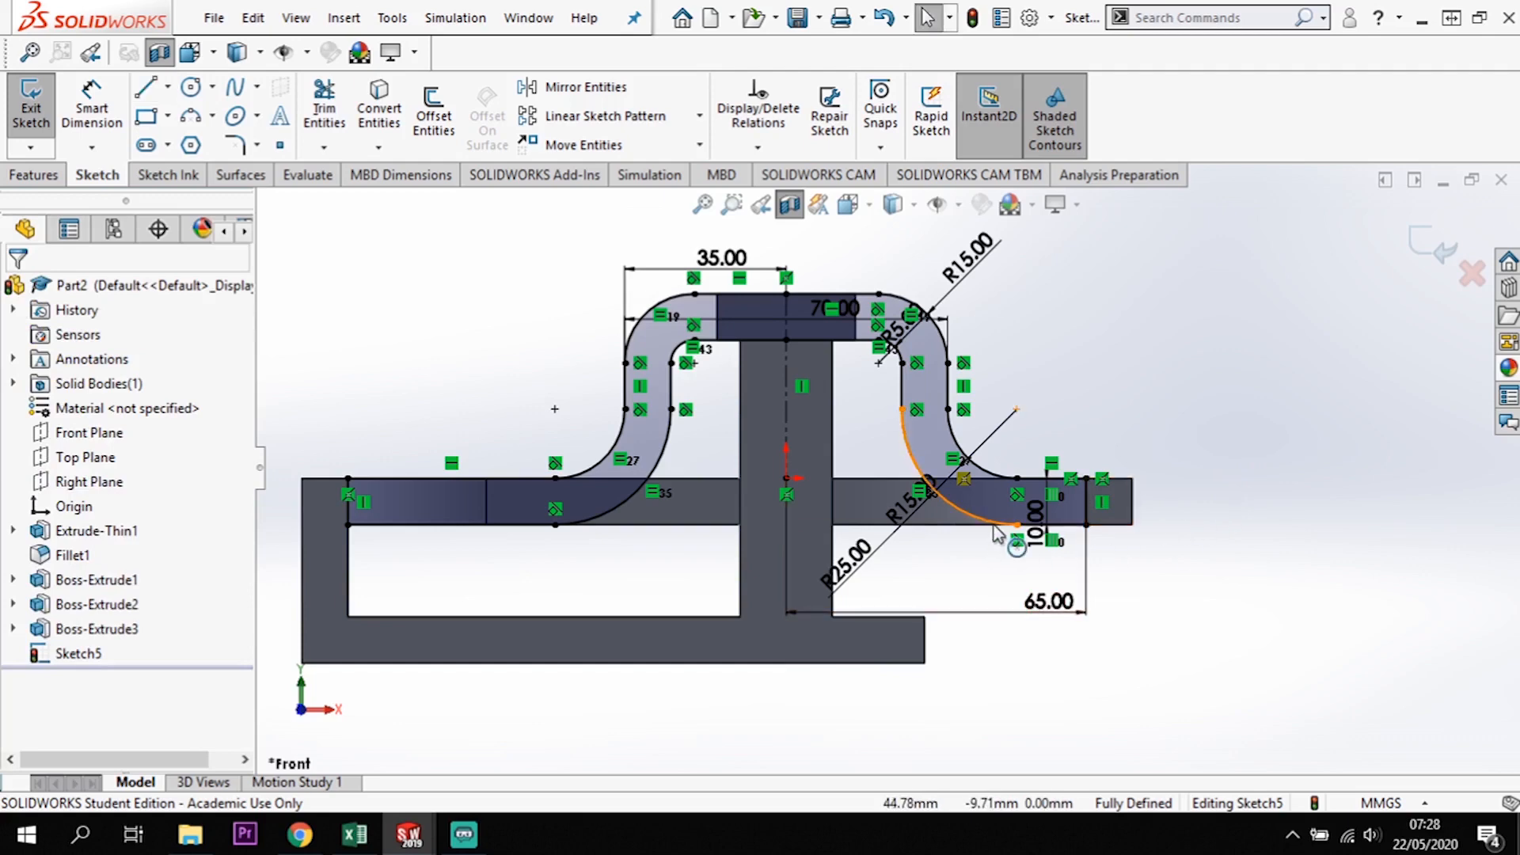
- Extrude the closed hat-shaped profile 10 mm as a Mid Plane boss with Merge result on
click(52, 180)
click(41, 110)
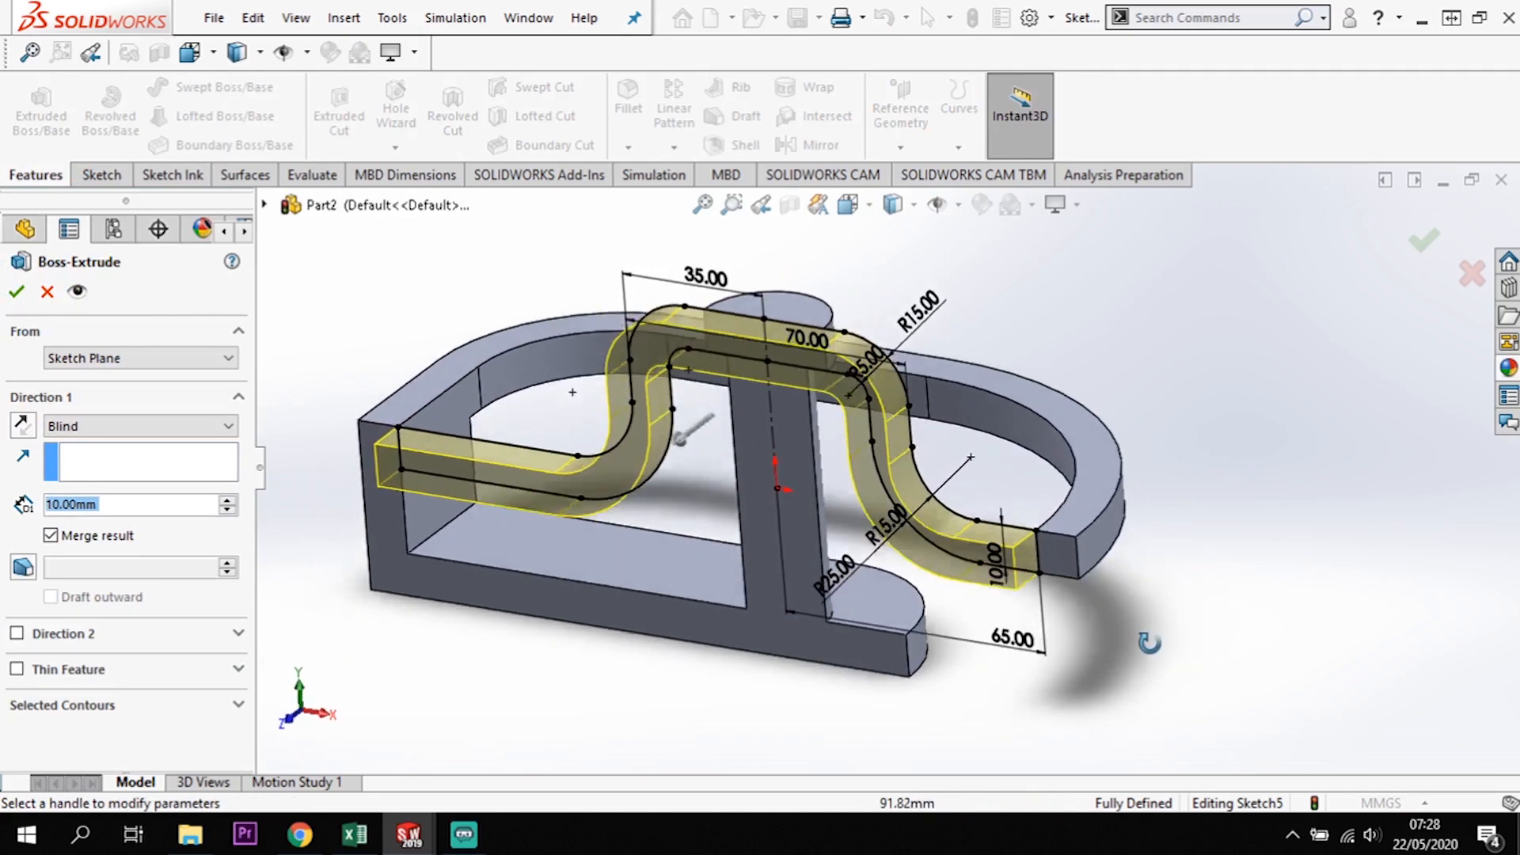
click(182, 429)
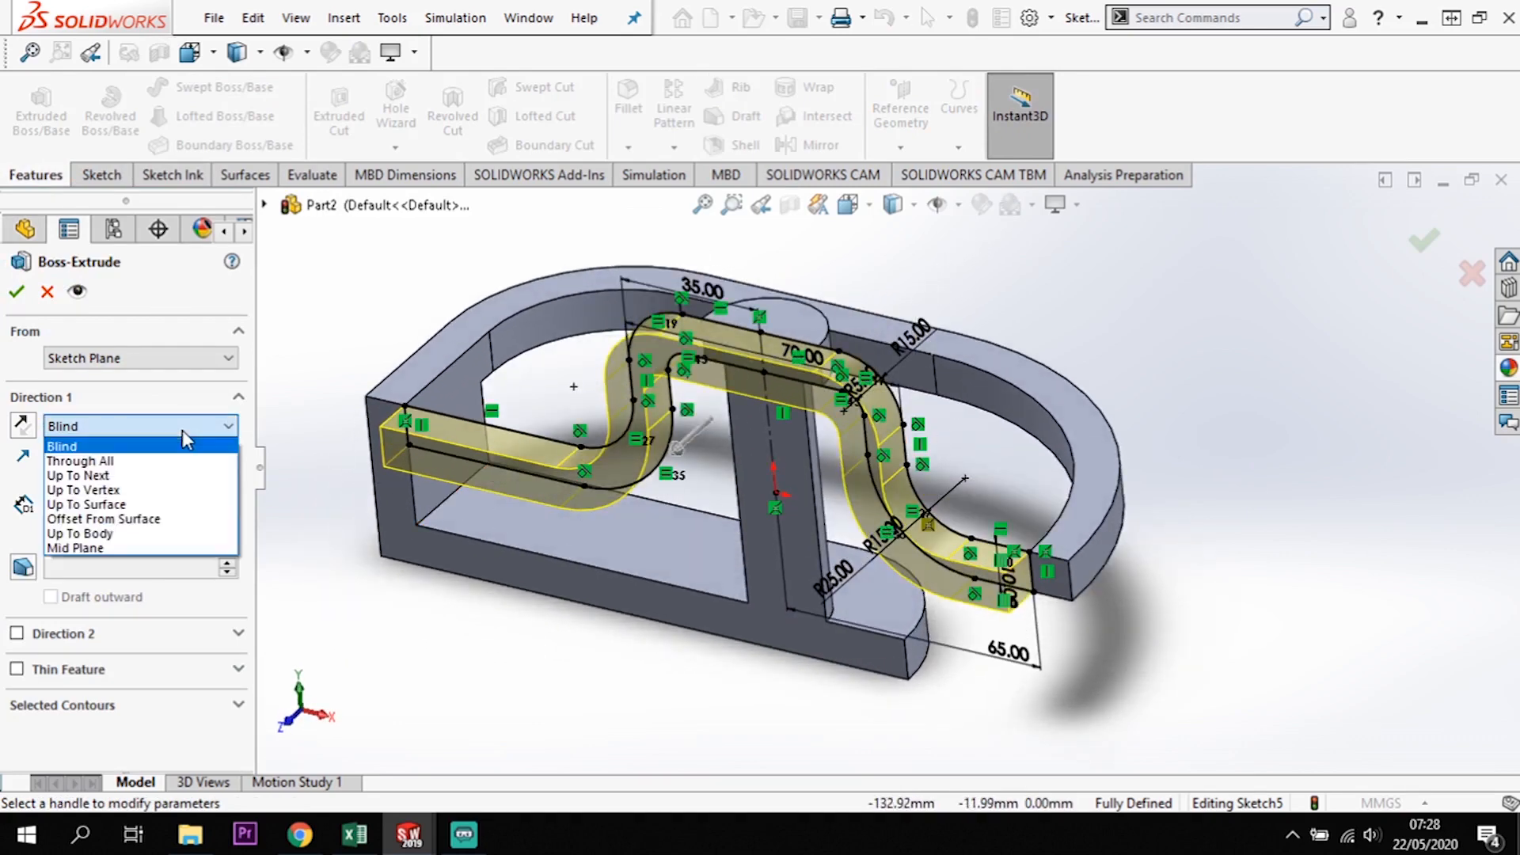
click(150, 548)
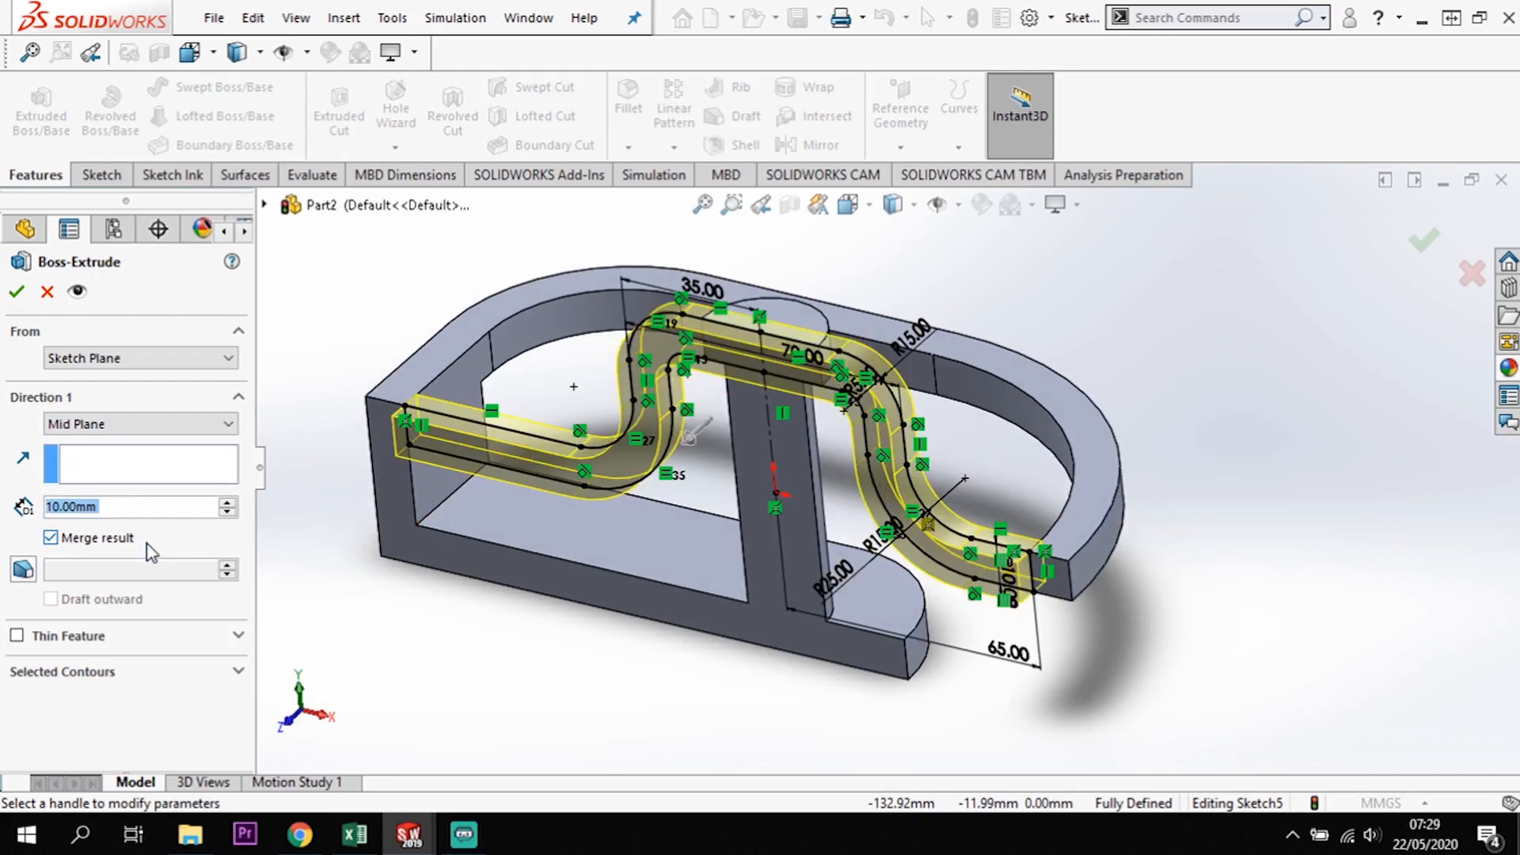
click(15, 294)
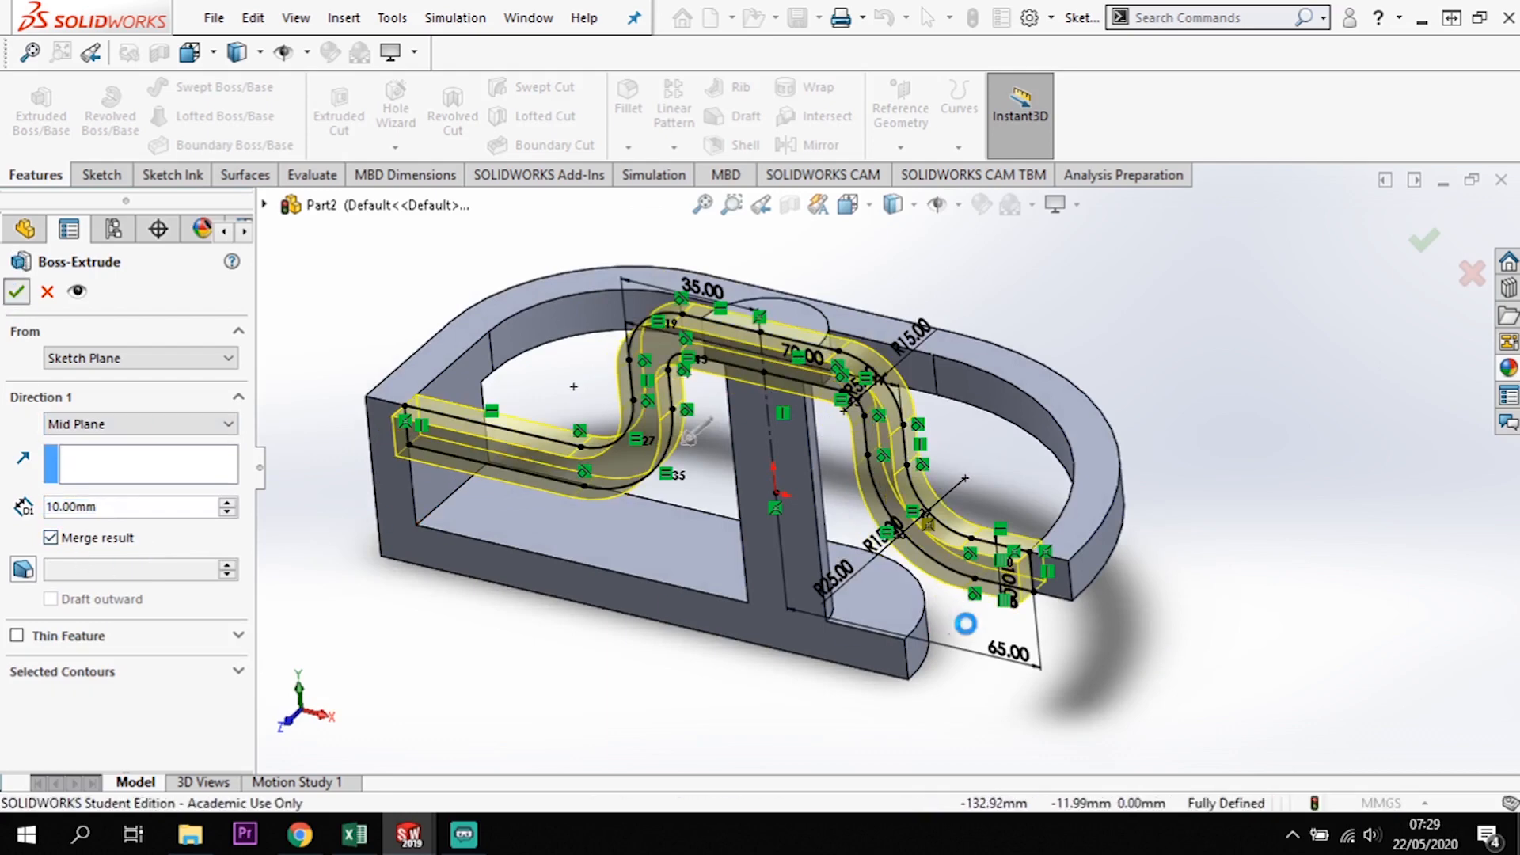
click(1242, 617)
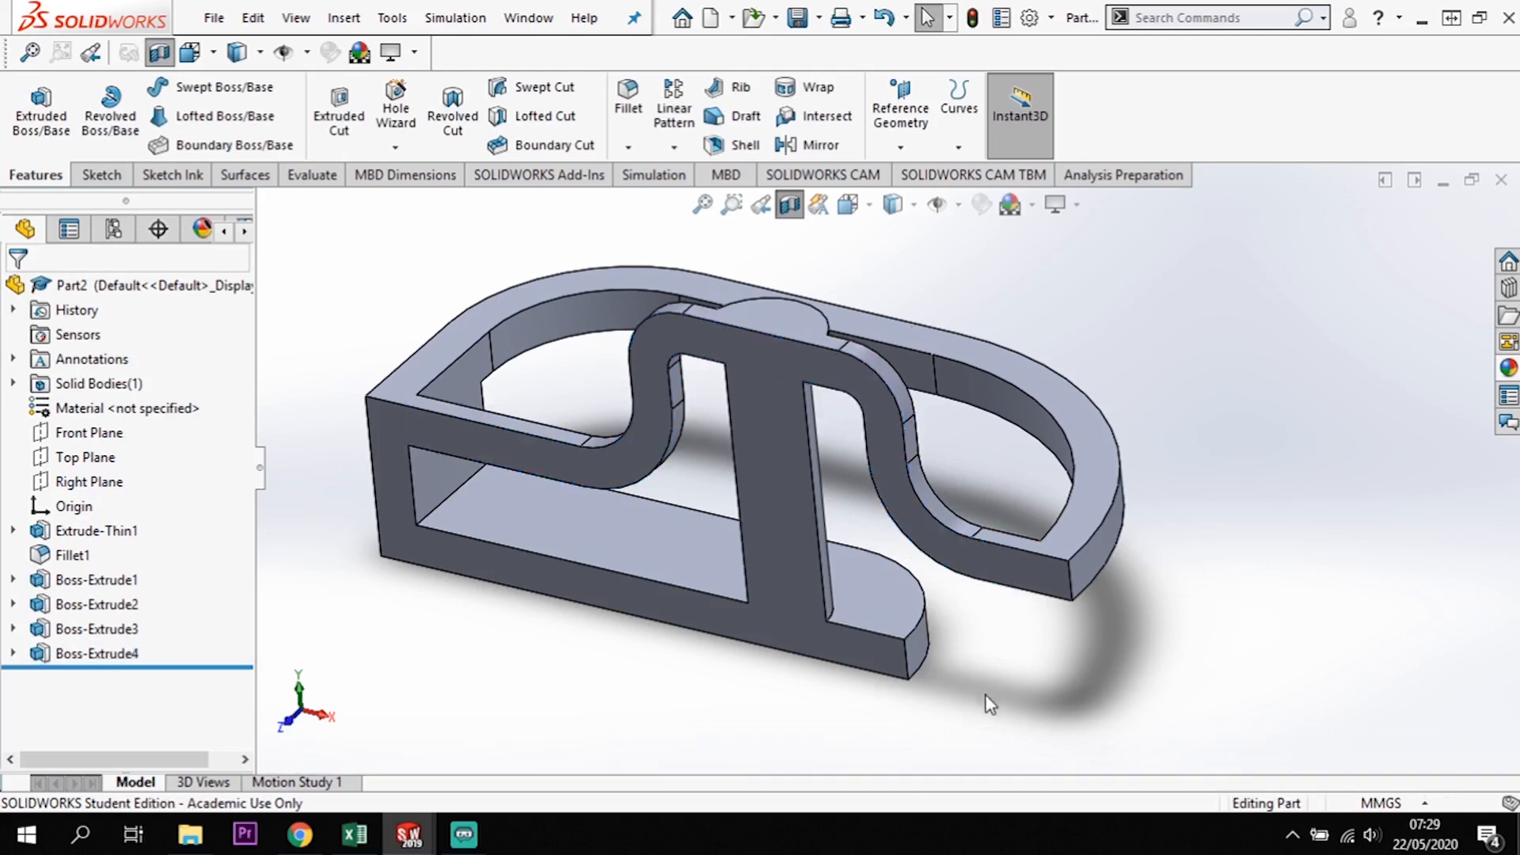
click(13, 653)
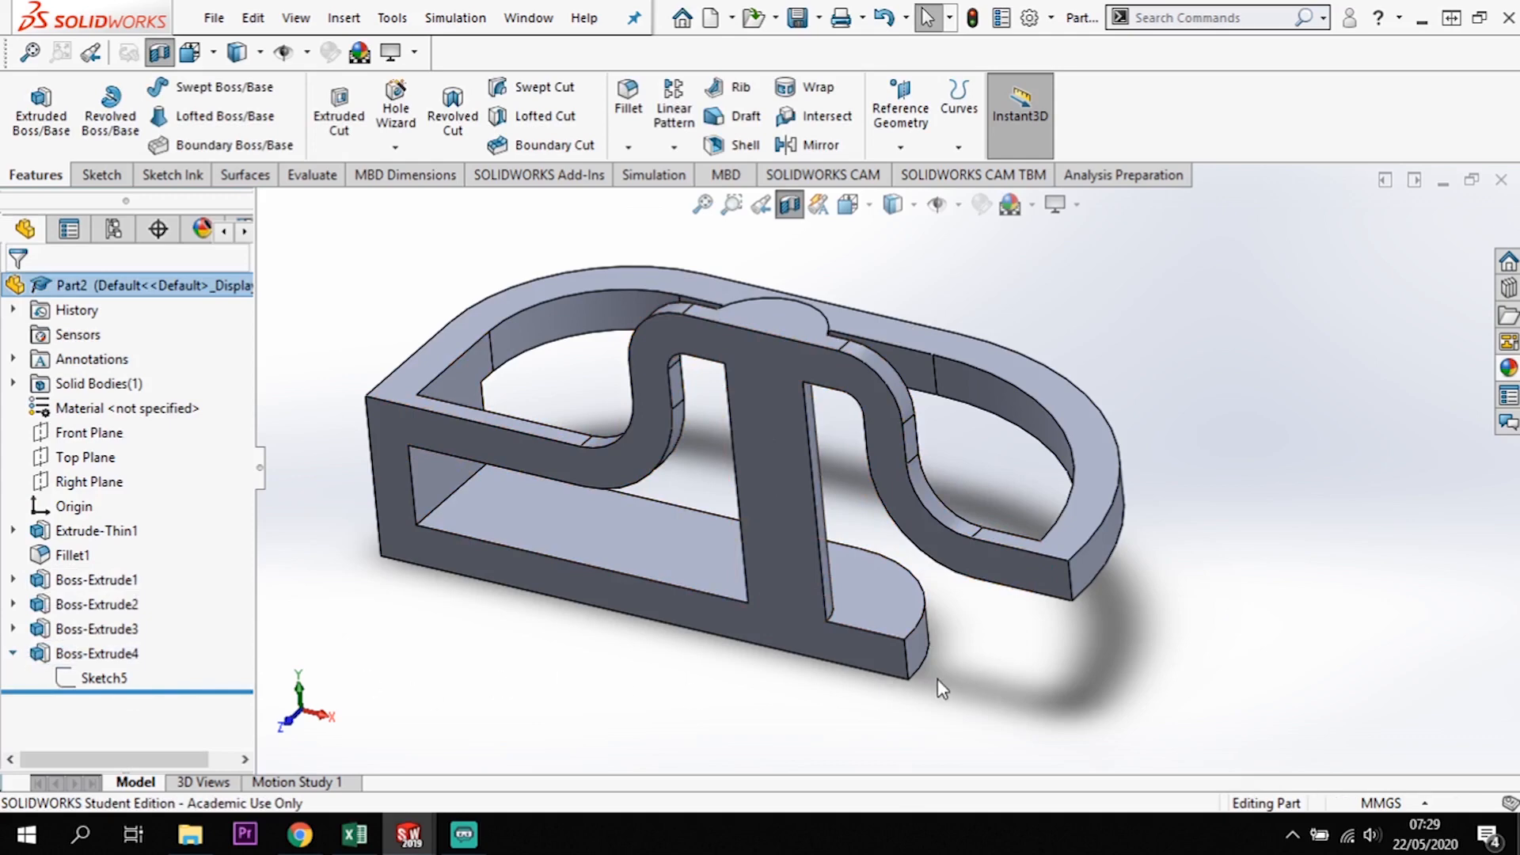
click(13, 653)
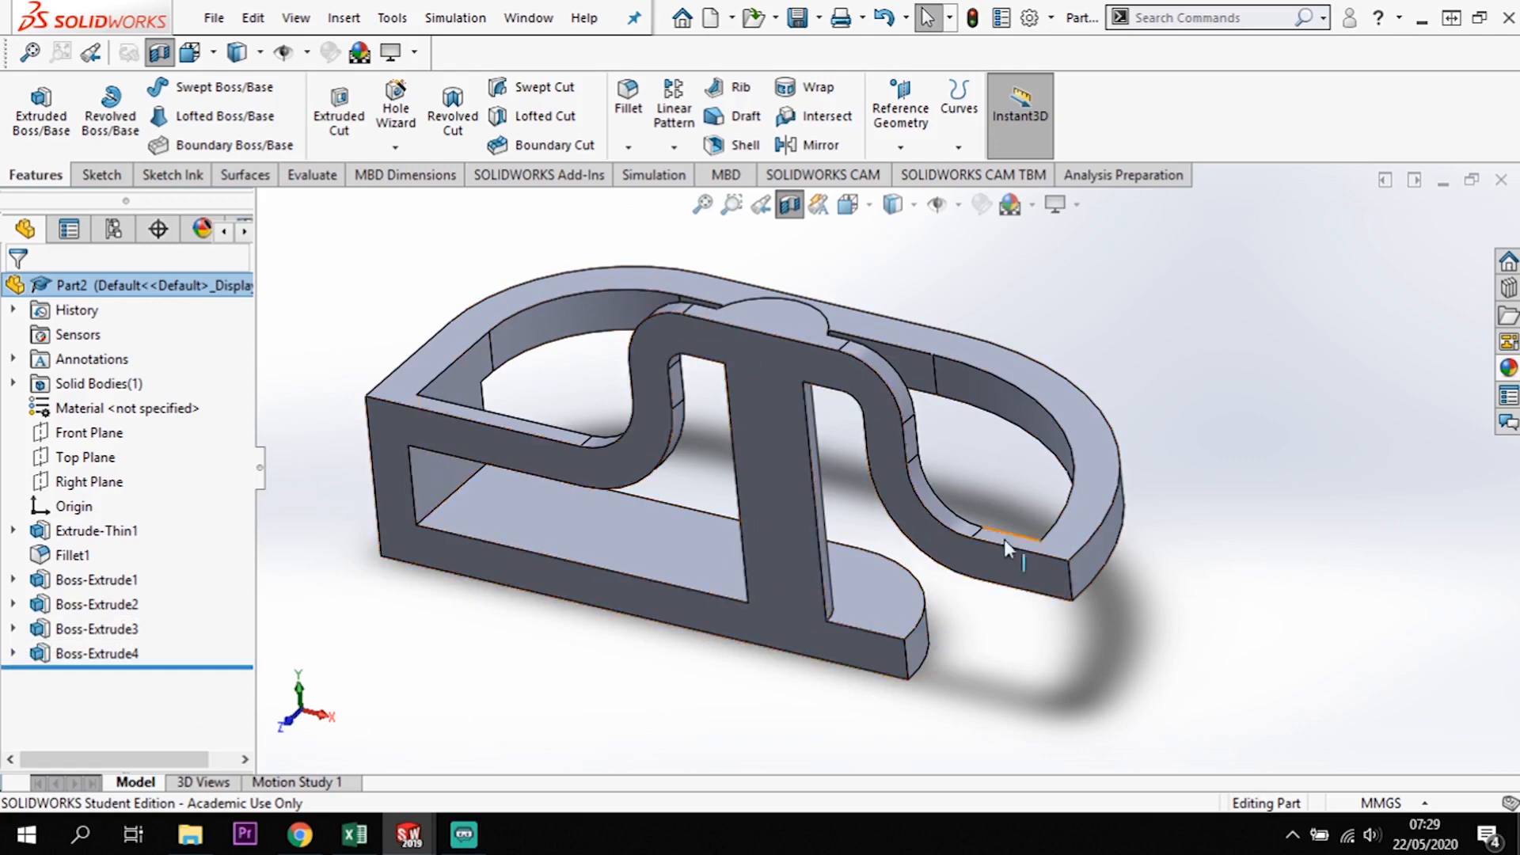
- Replace the current section view with one that cuts the part at the Right Plane
click(788, 208)
middle_drag(1261, 559, 1147, 543)
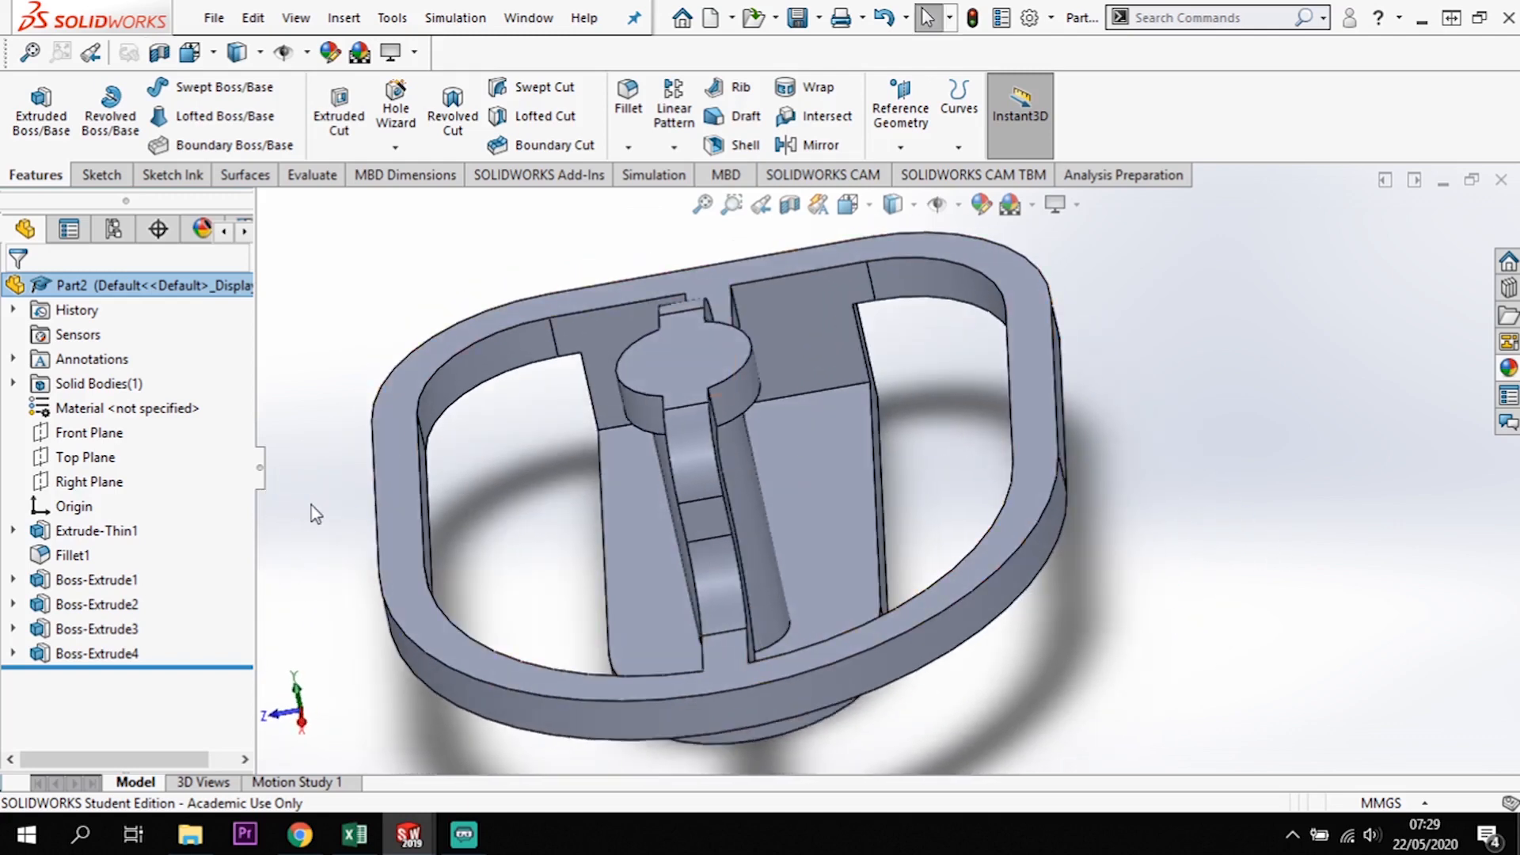
click(790, 206)
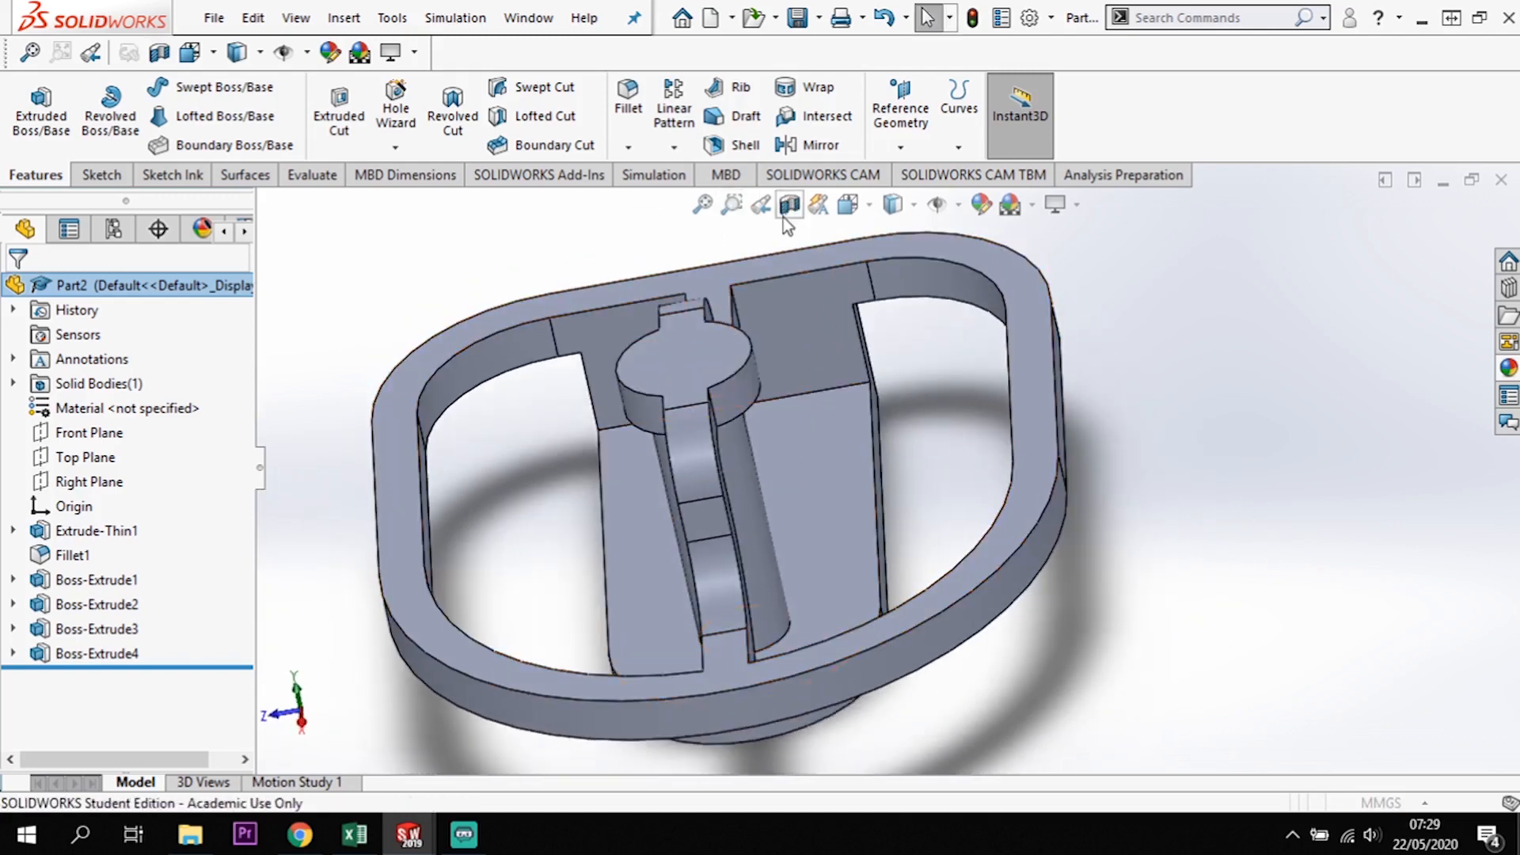
click(86, 697)
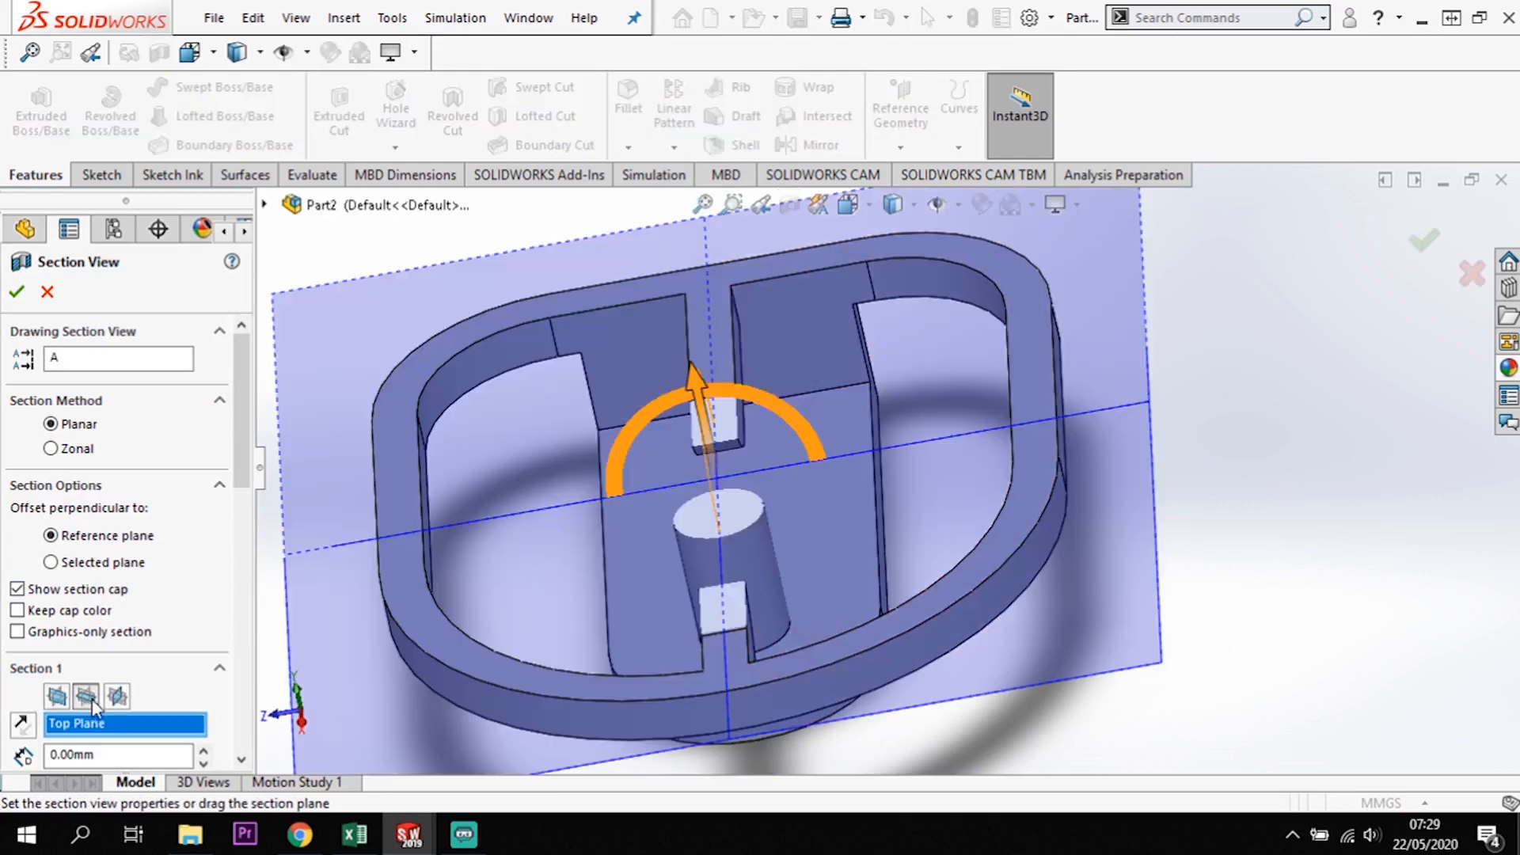
click(118, 696)
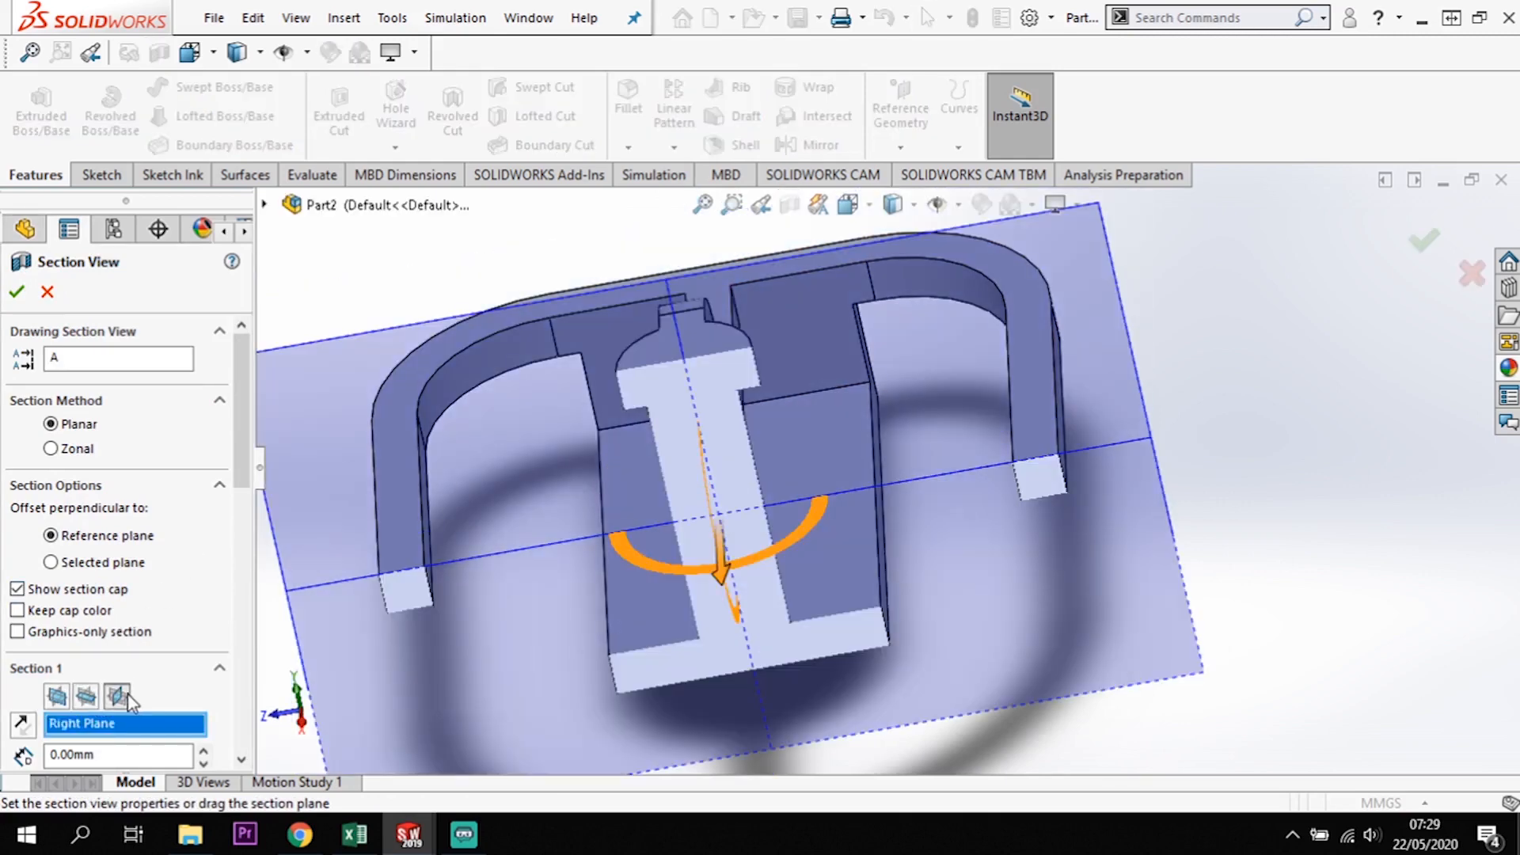
click(16, 292)
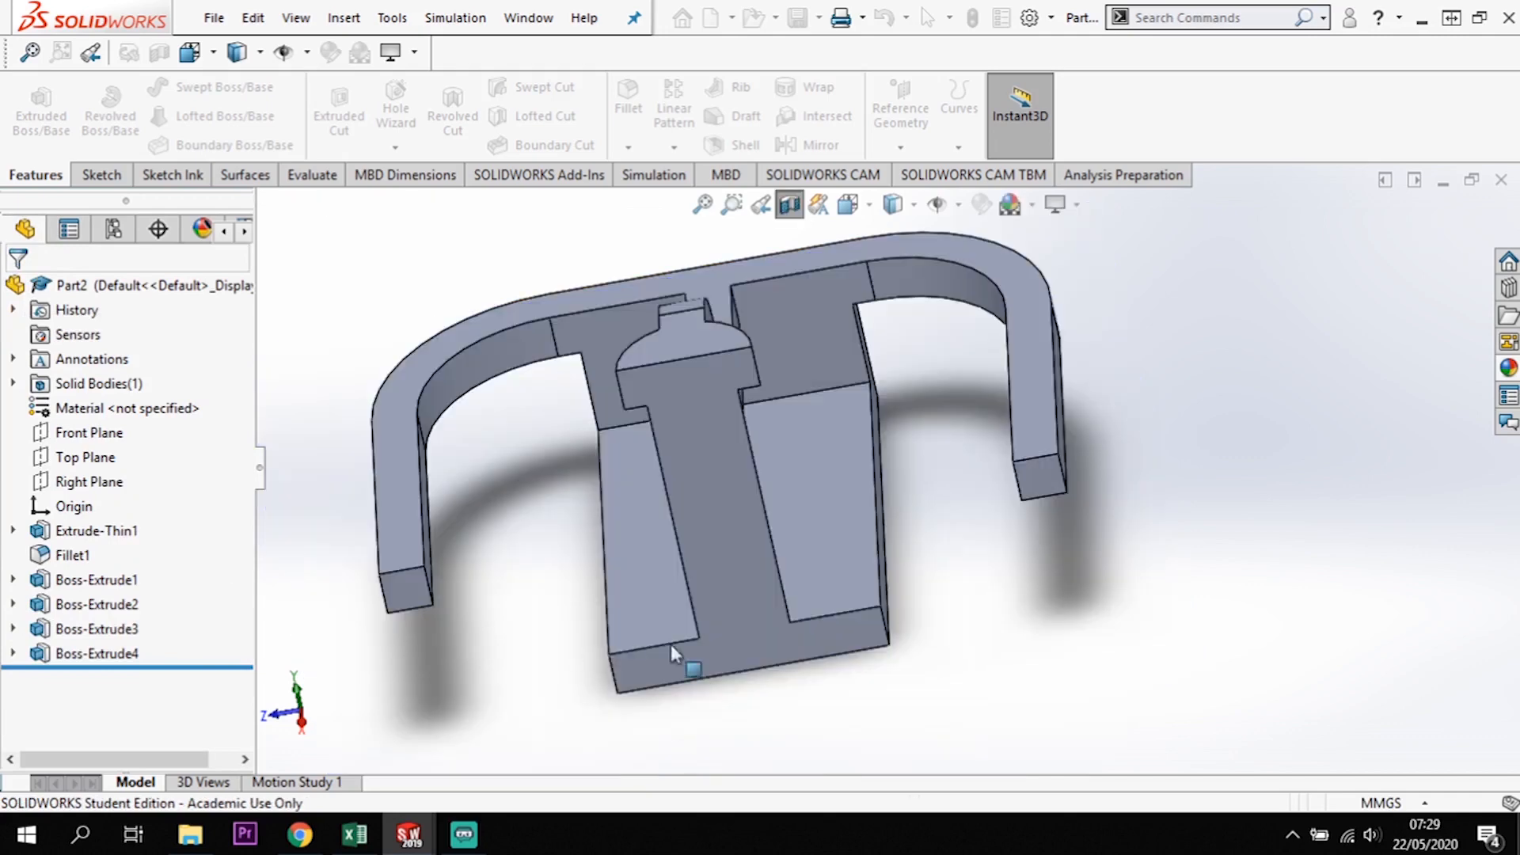
scroll(990, 681, up, 3)
middle_drag(988, 673, 951, 601)
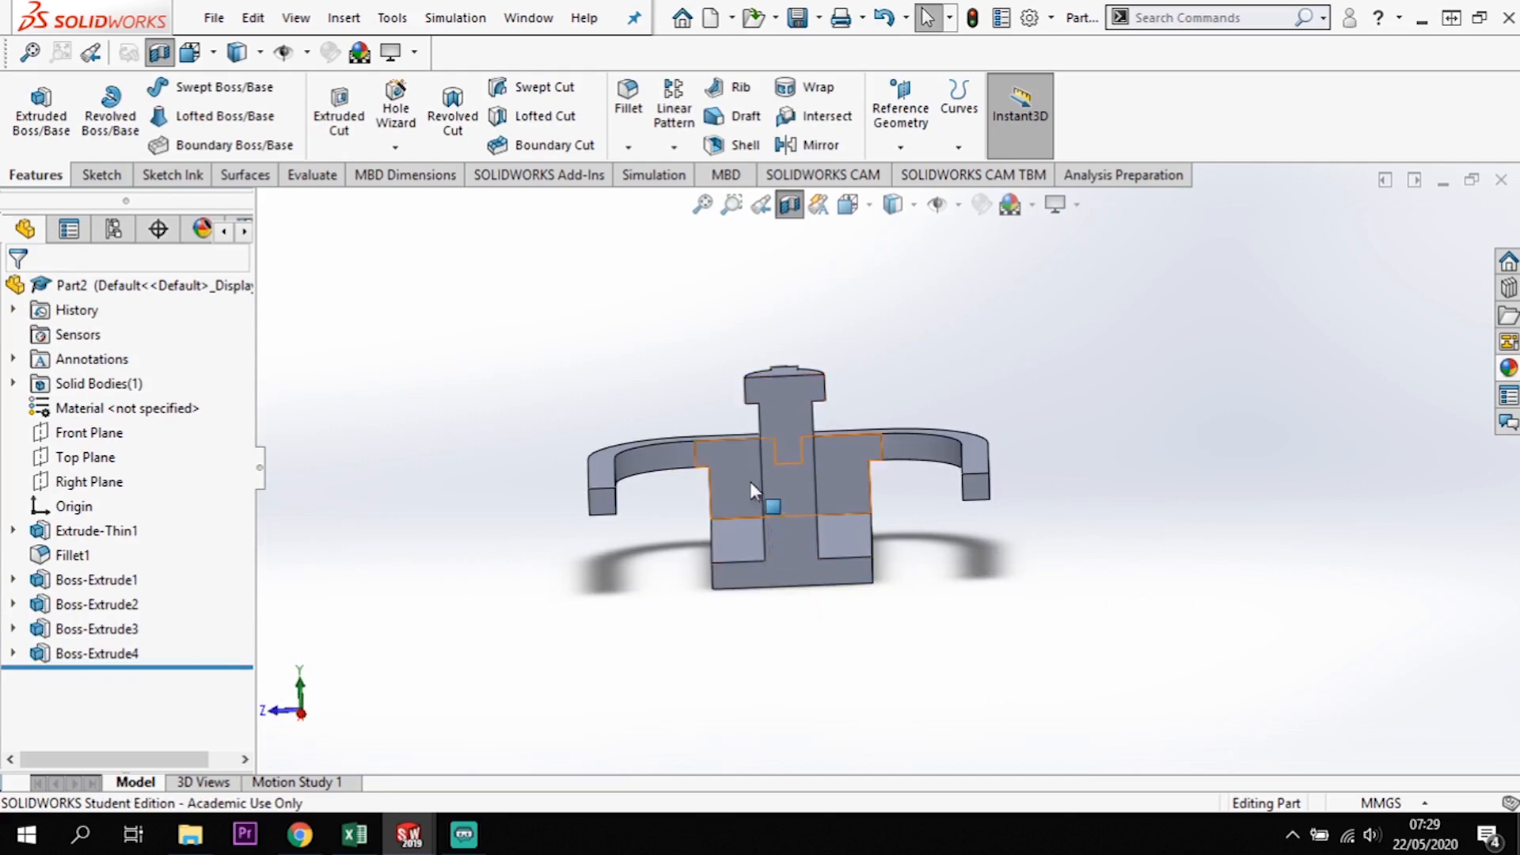
- Start a new sketch on the Right Plane and view the part straight from the right
click(93, 484)
middle_drag(808, 615, 820, 457)
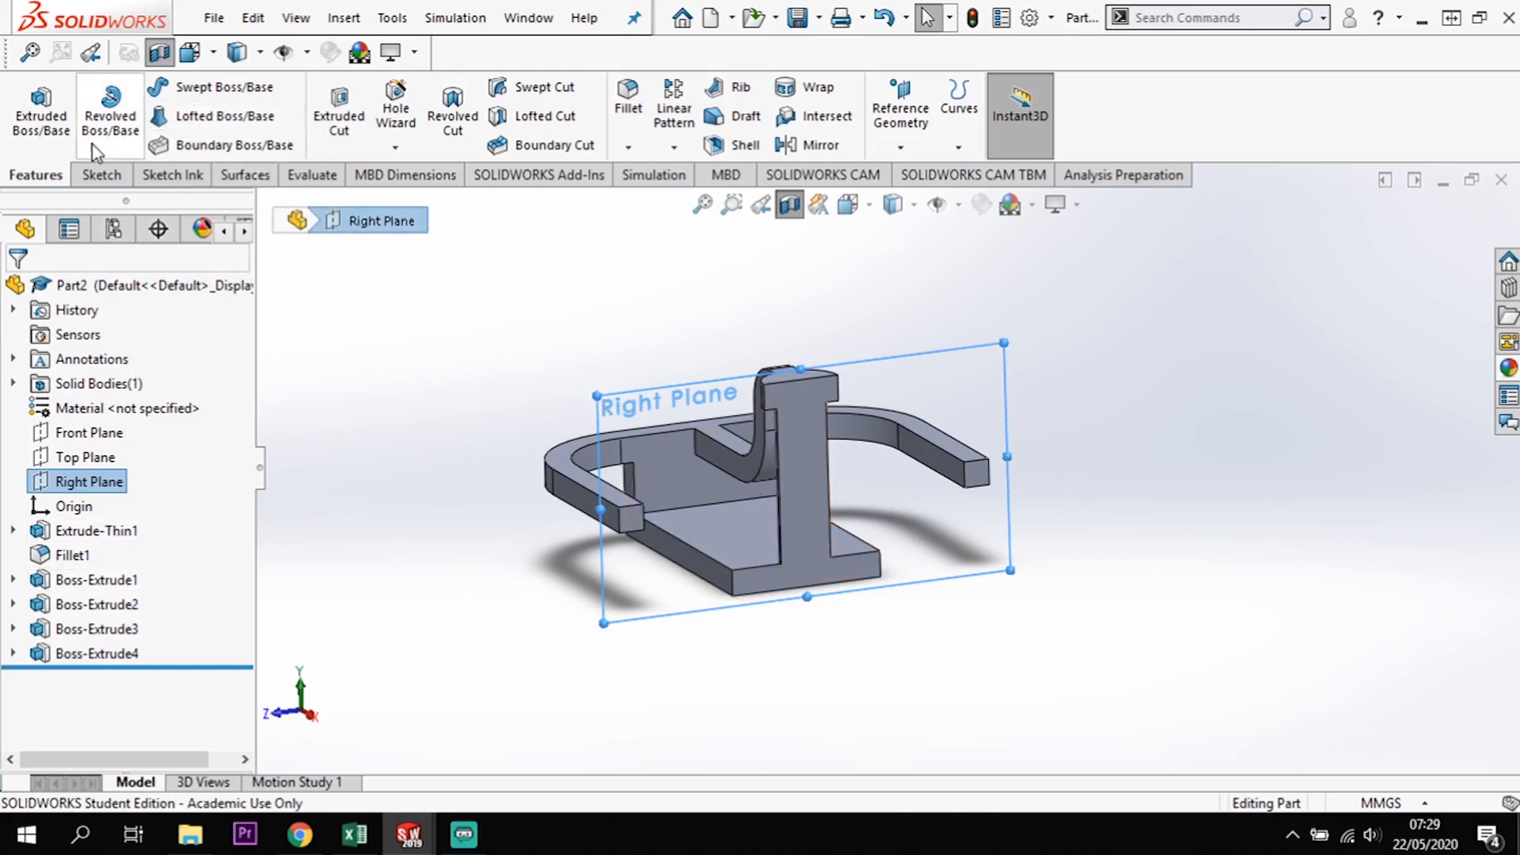
click(102, 174)
click(30, 101)
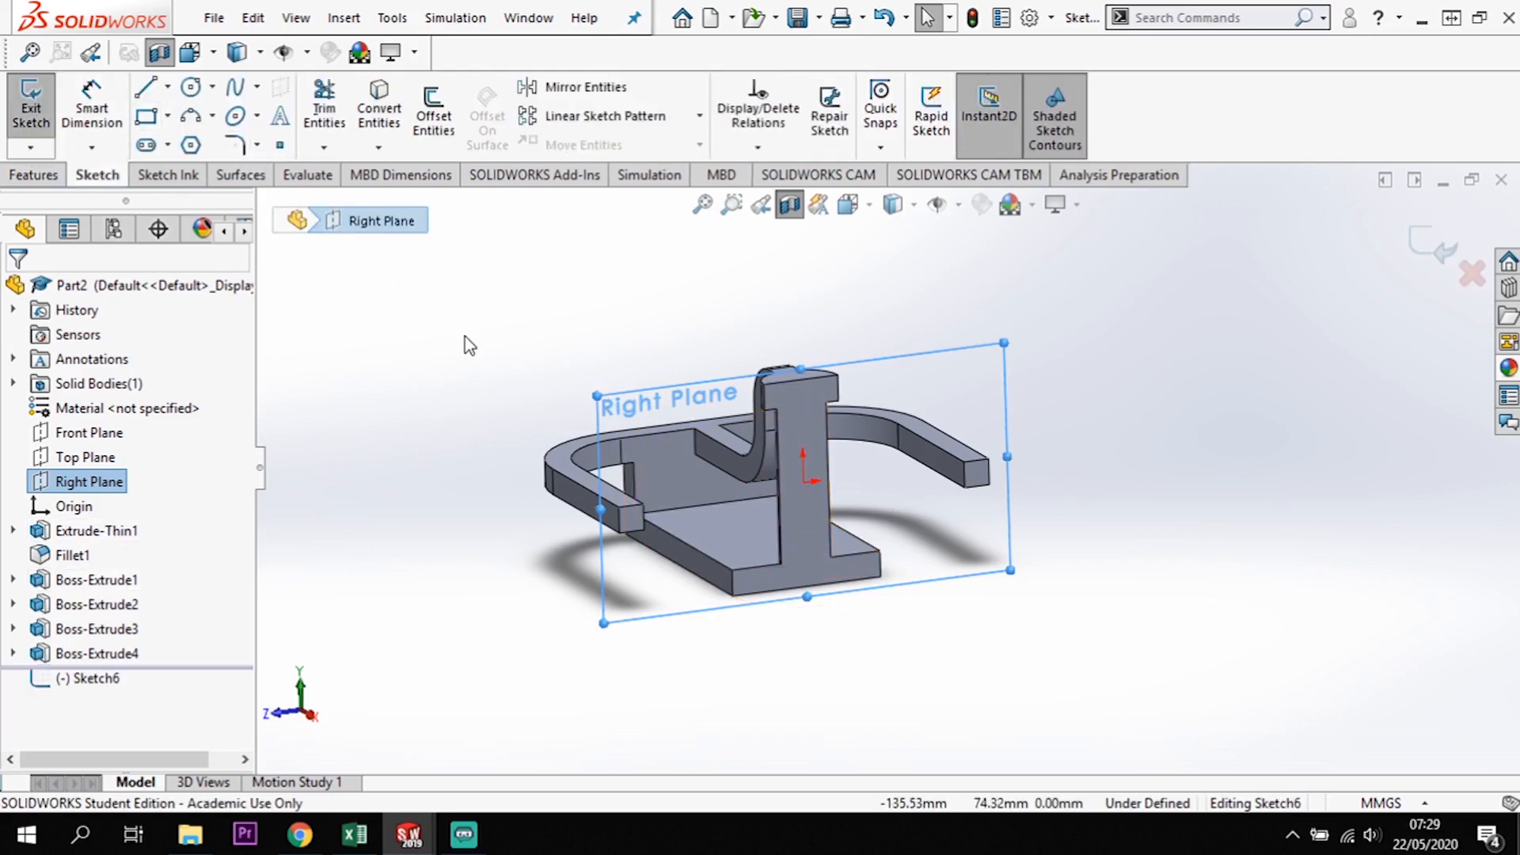
key(space)
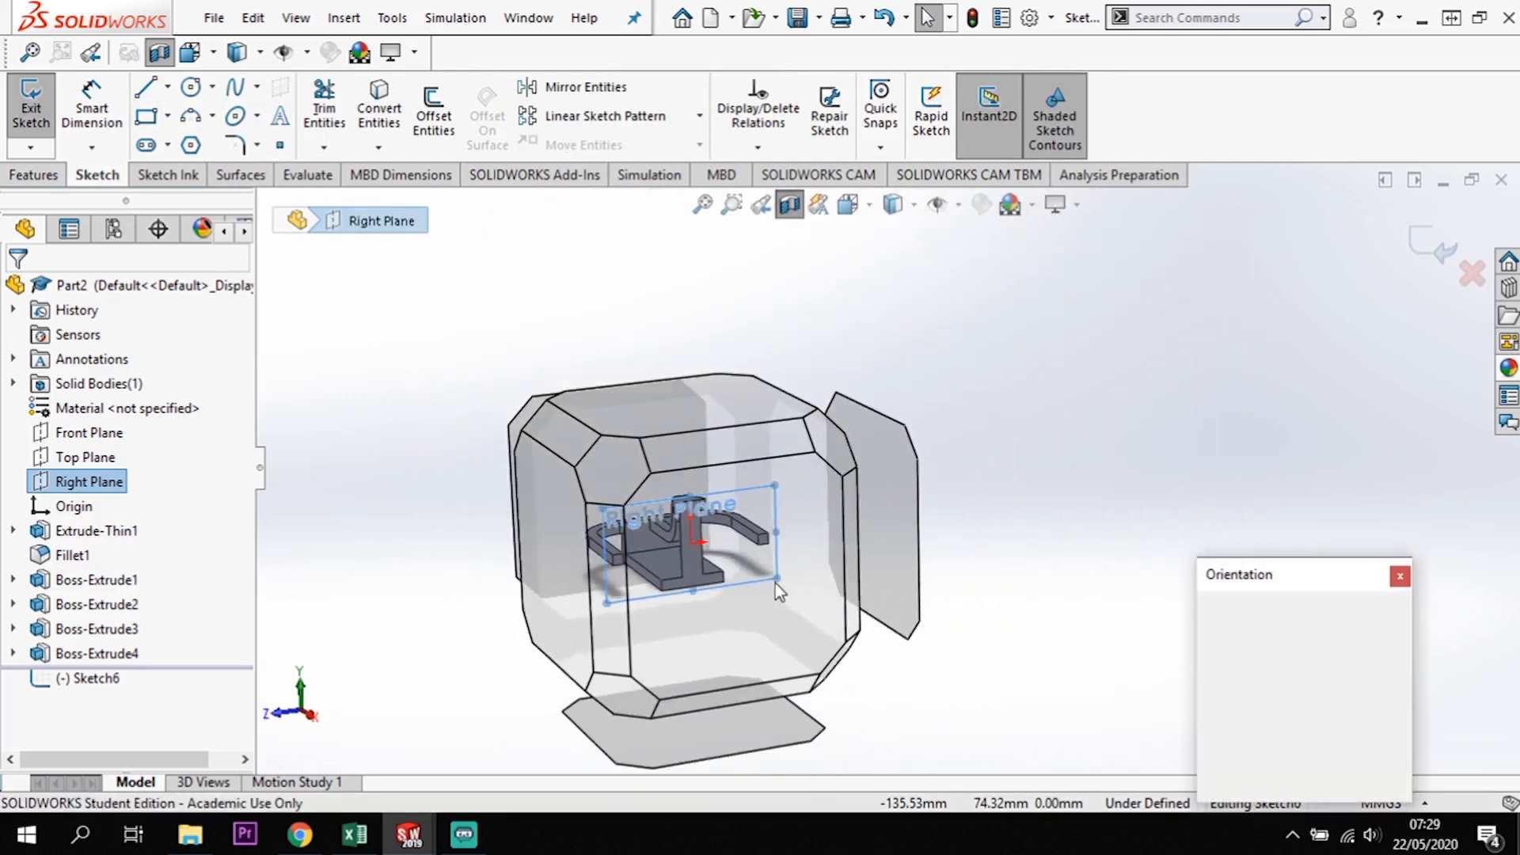
click(800, 610)
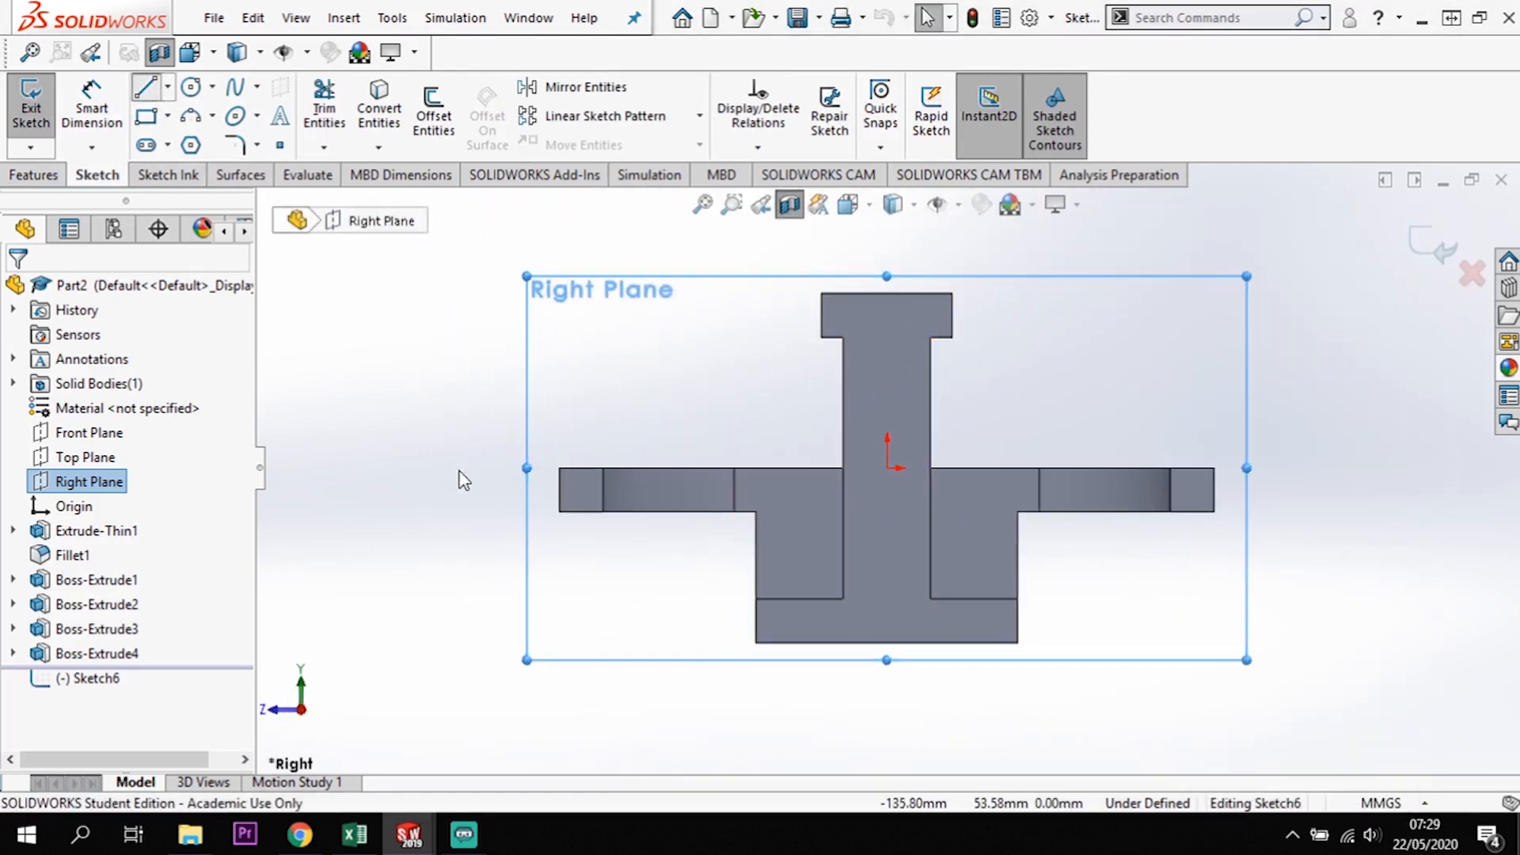
- Sketch an open hat-shaped outline between the ring's inner edges, its raised middle about 58 mm wide and level with the collar's top
click(603, 468)
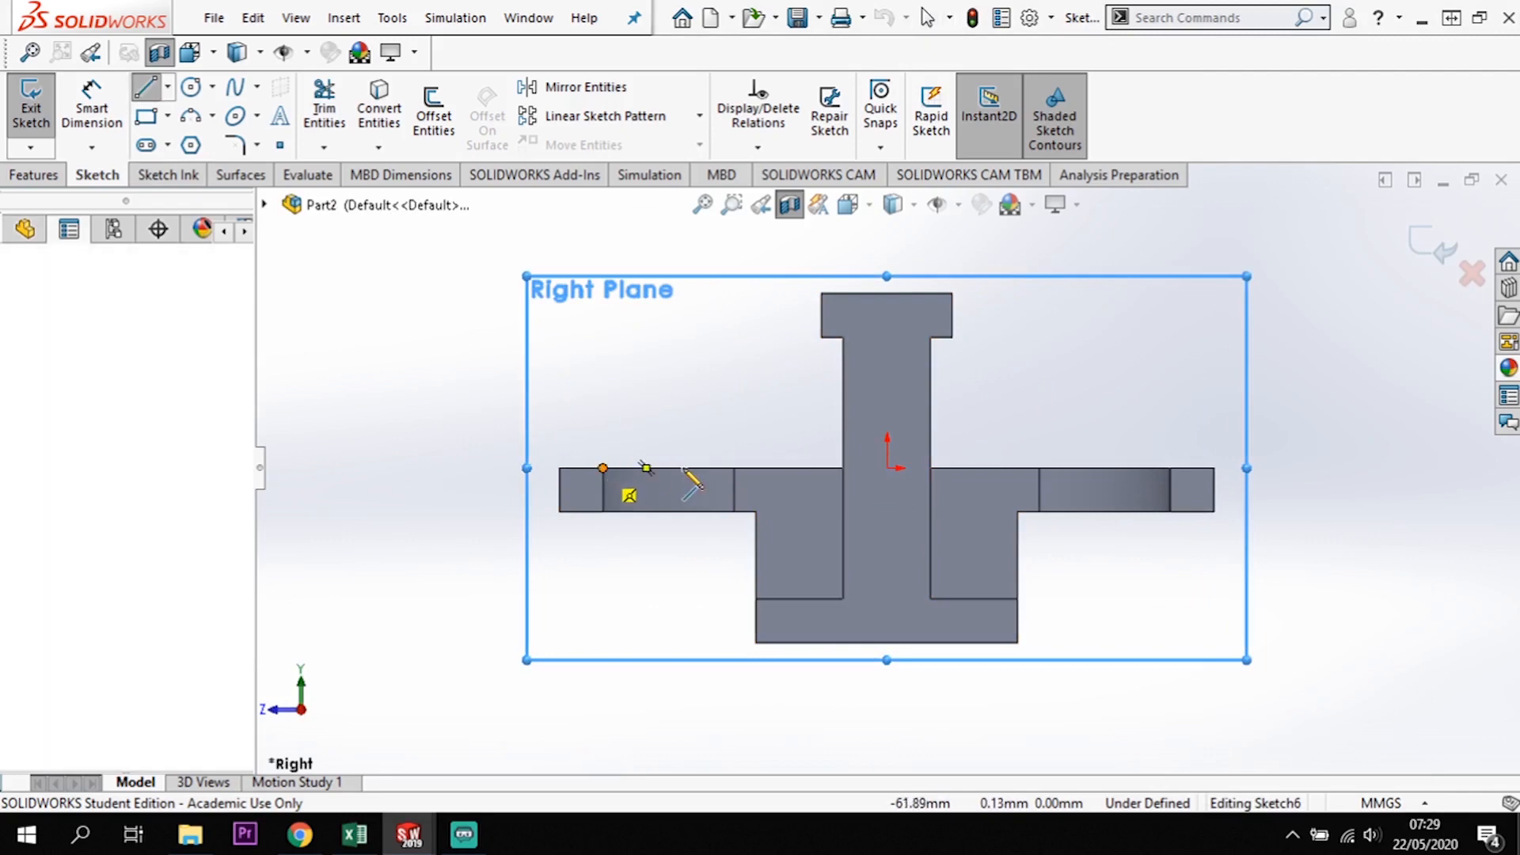
click(760, 468)
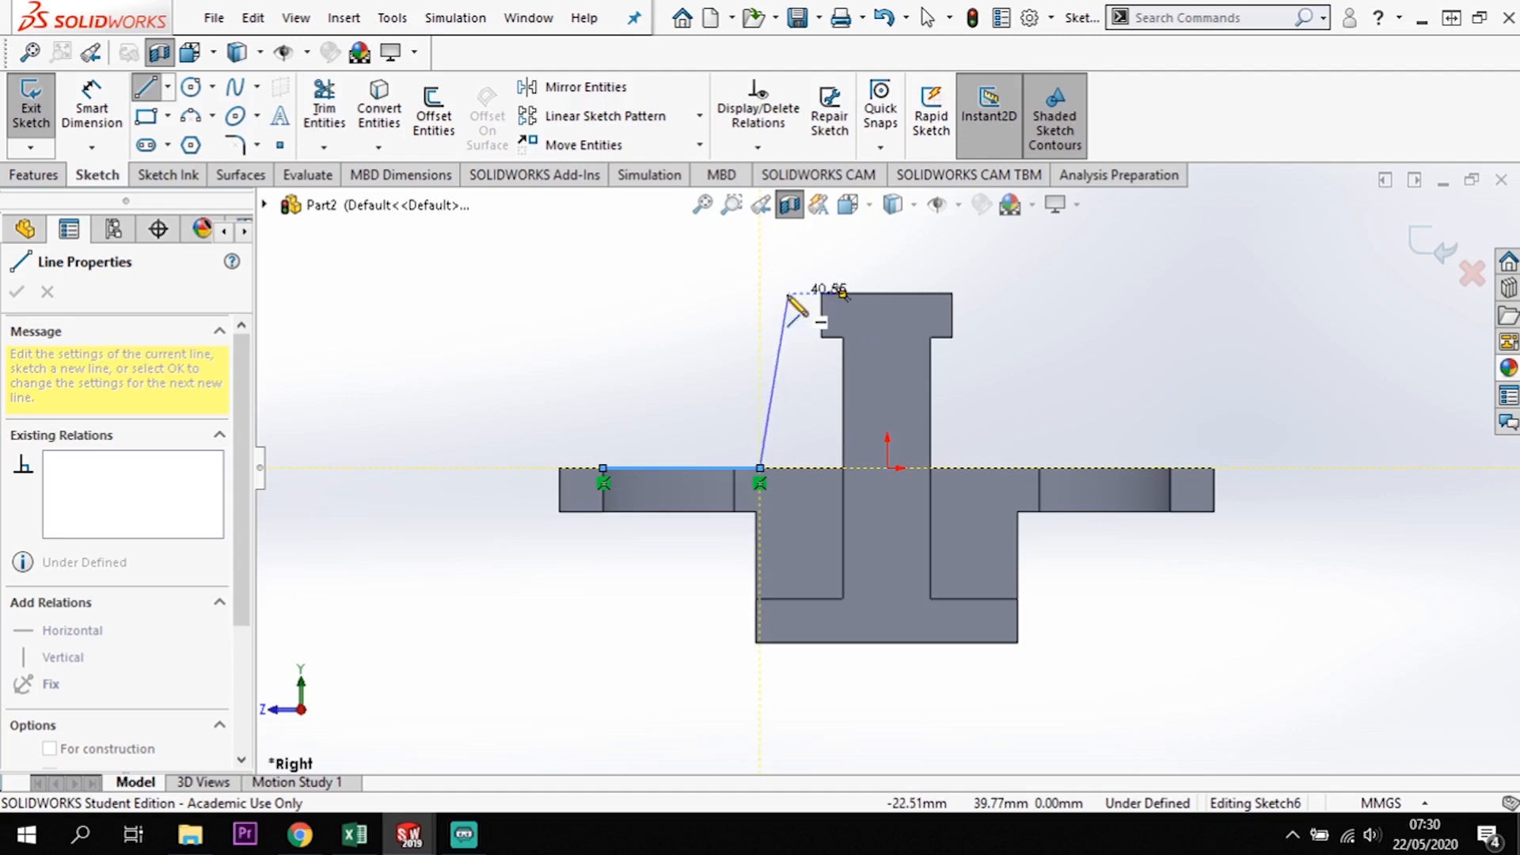
click(760, 294)
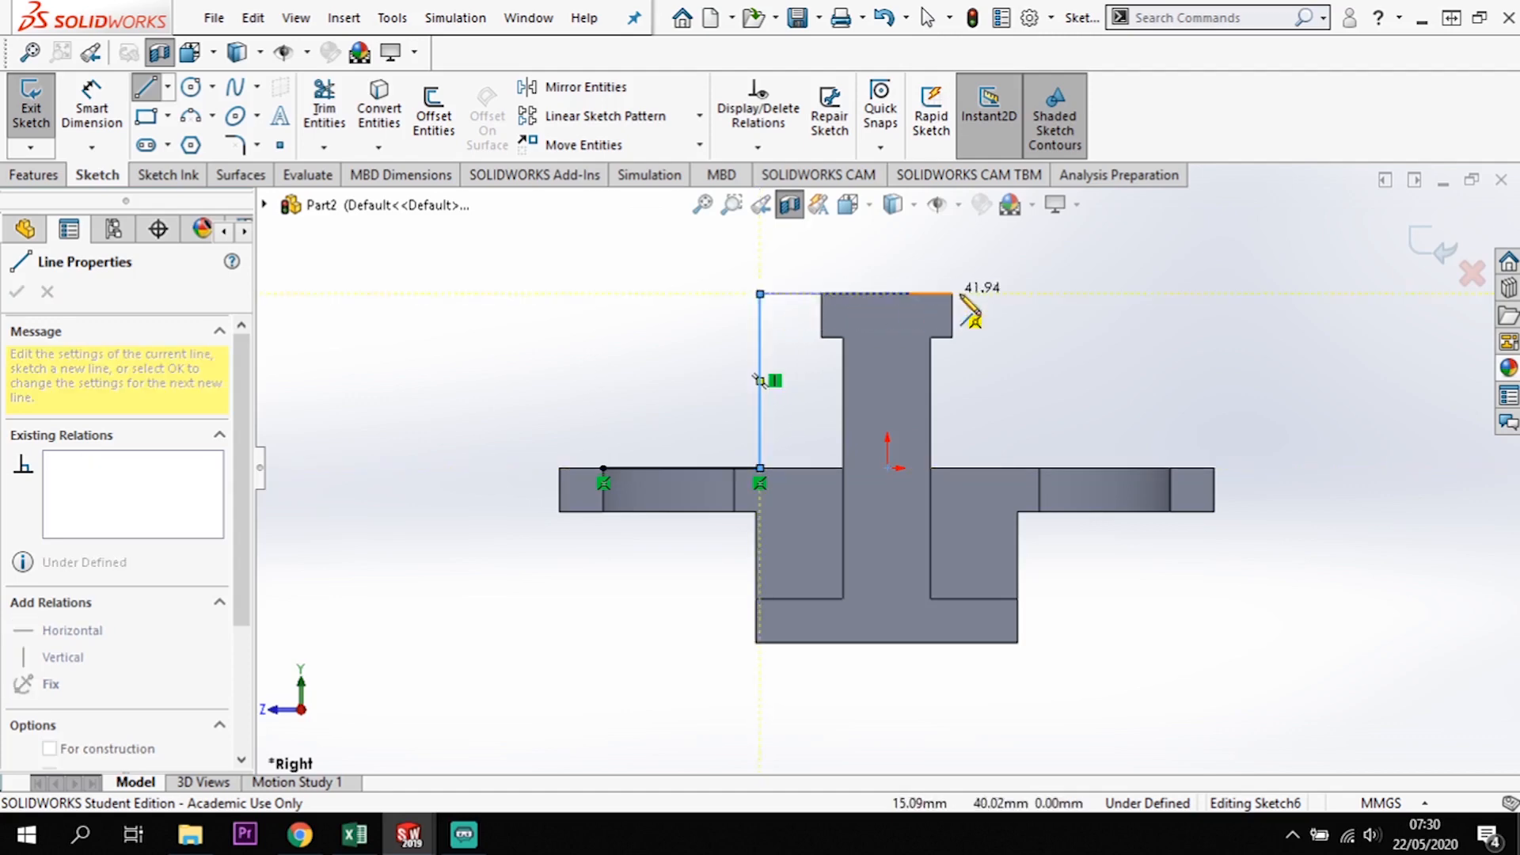
click(1018, 294)
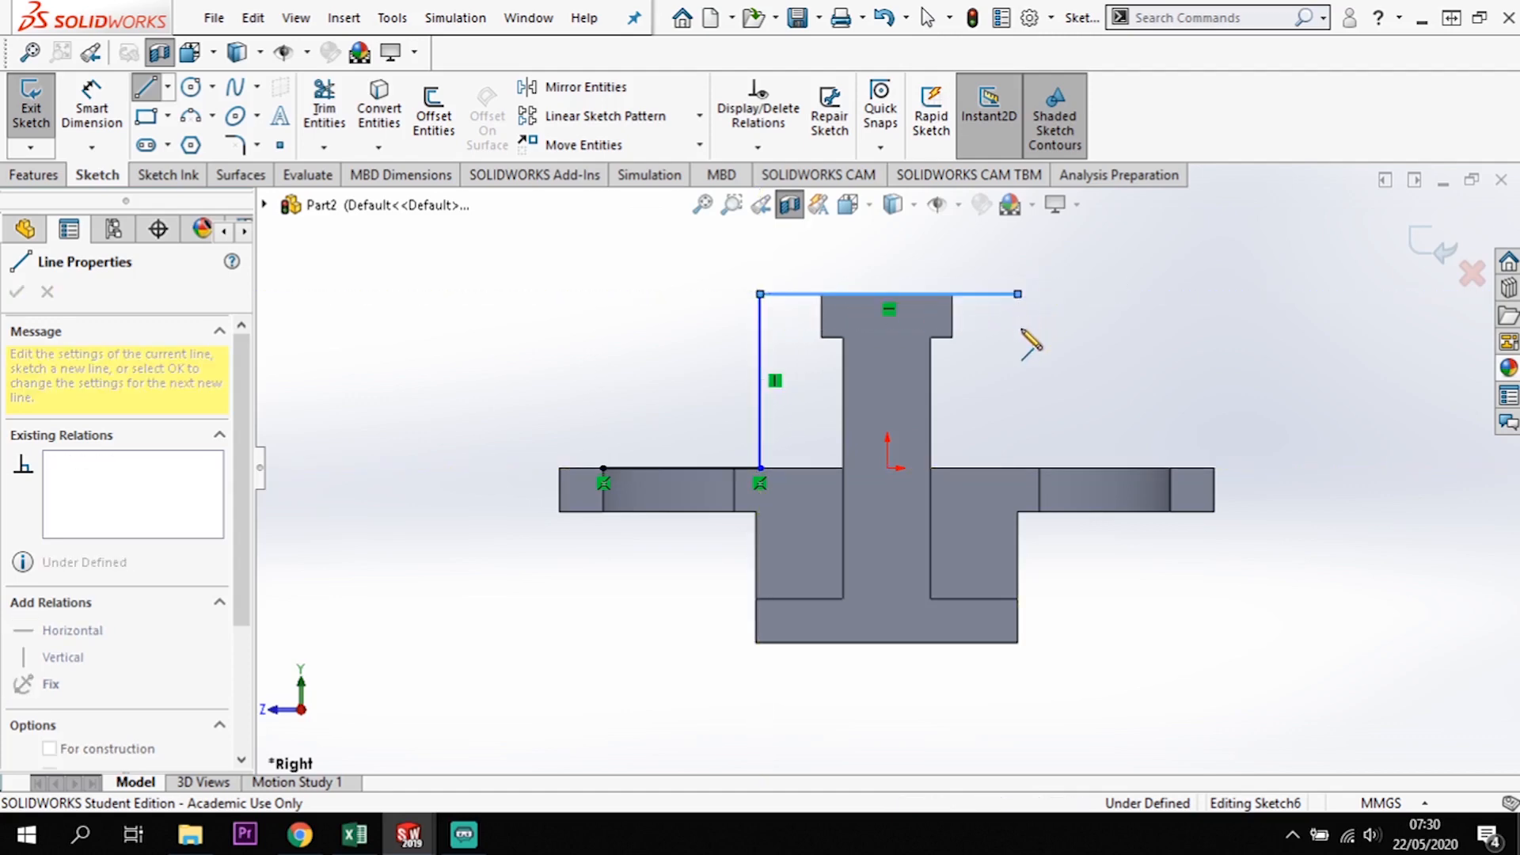
click(1018, 468)
click(1170, 468)
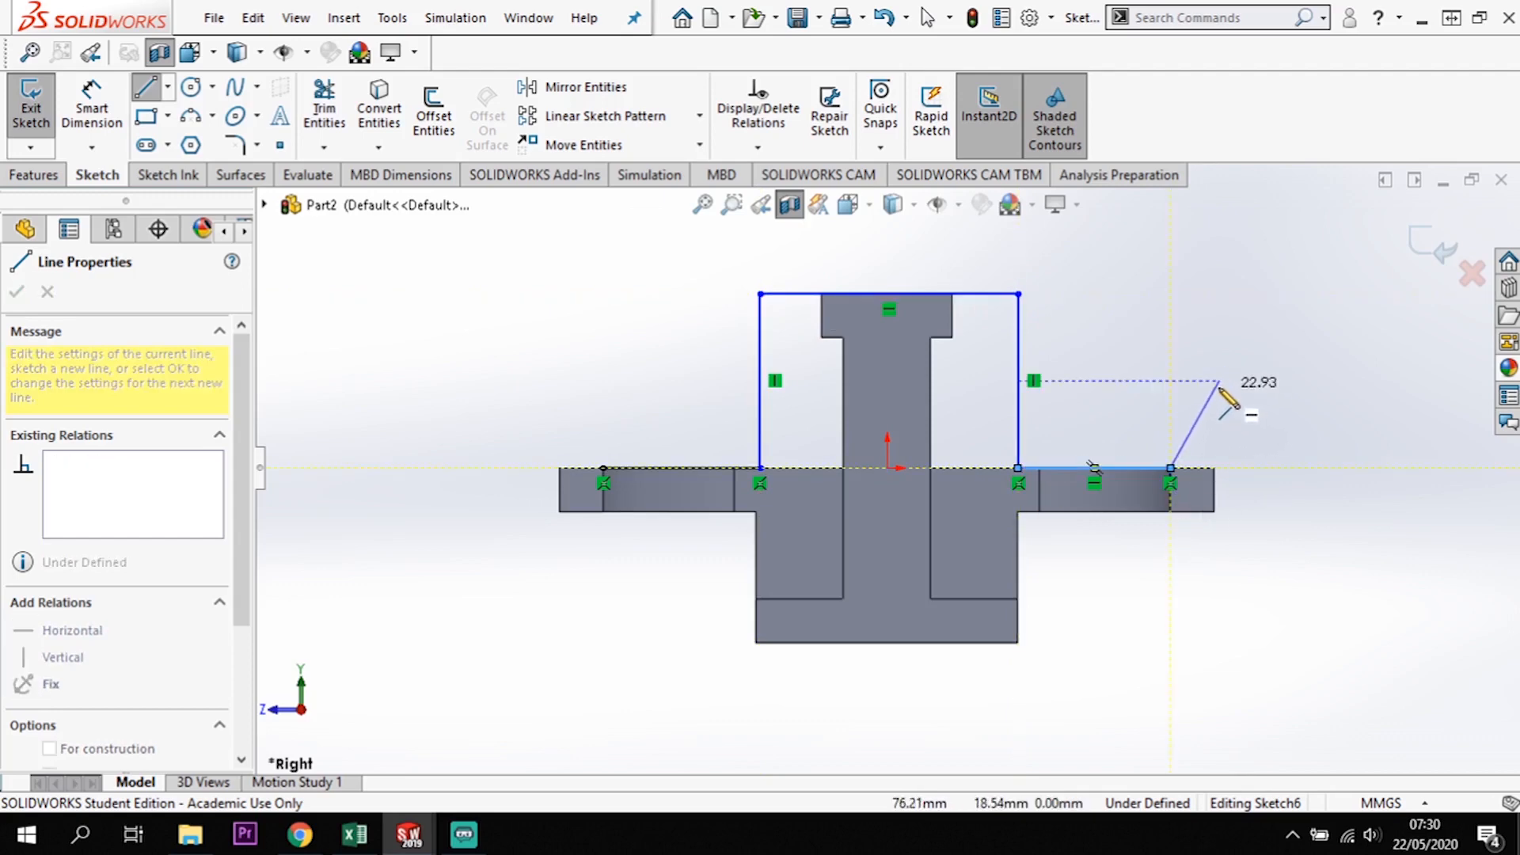
key(Escape)
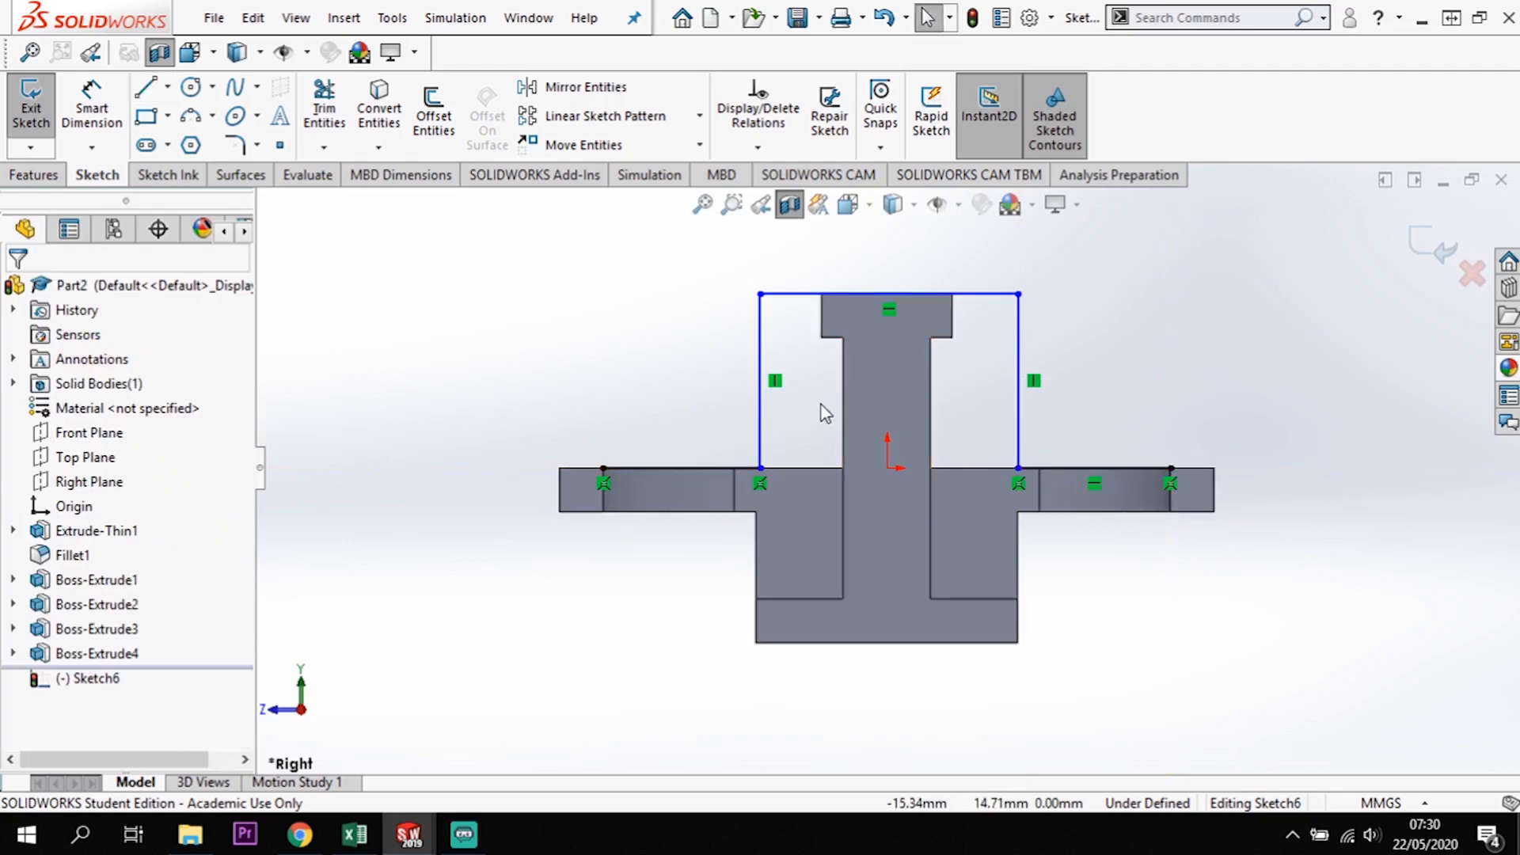
- Draw a centerline from the origin to the midpoint of the outline's top line
click(167, 85)
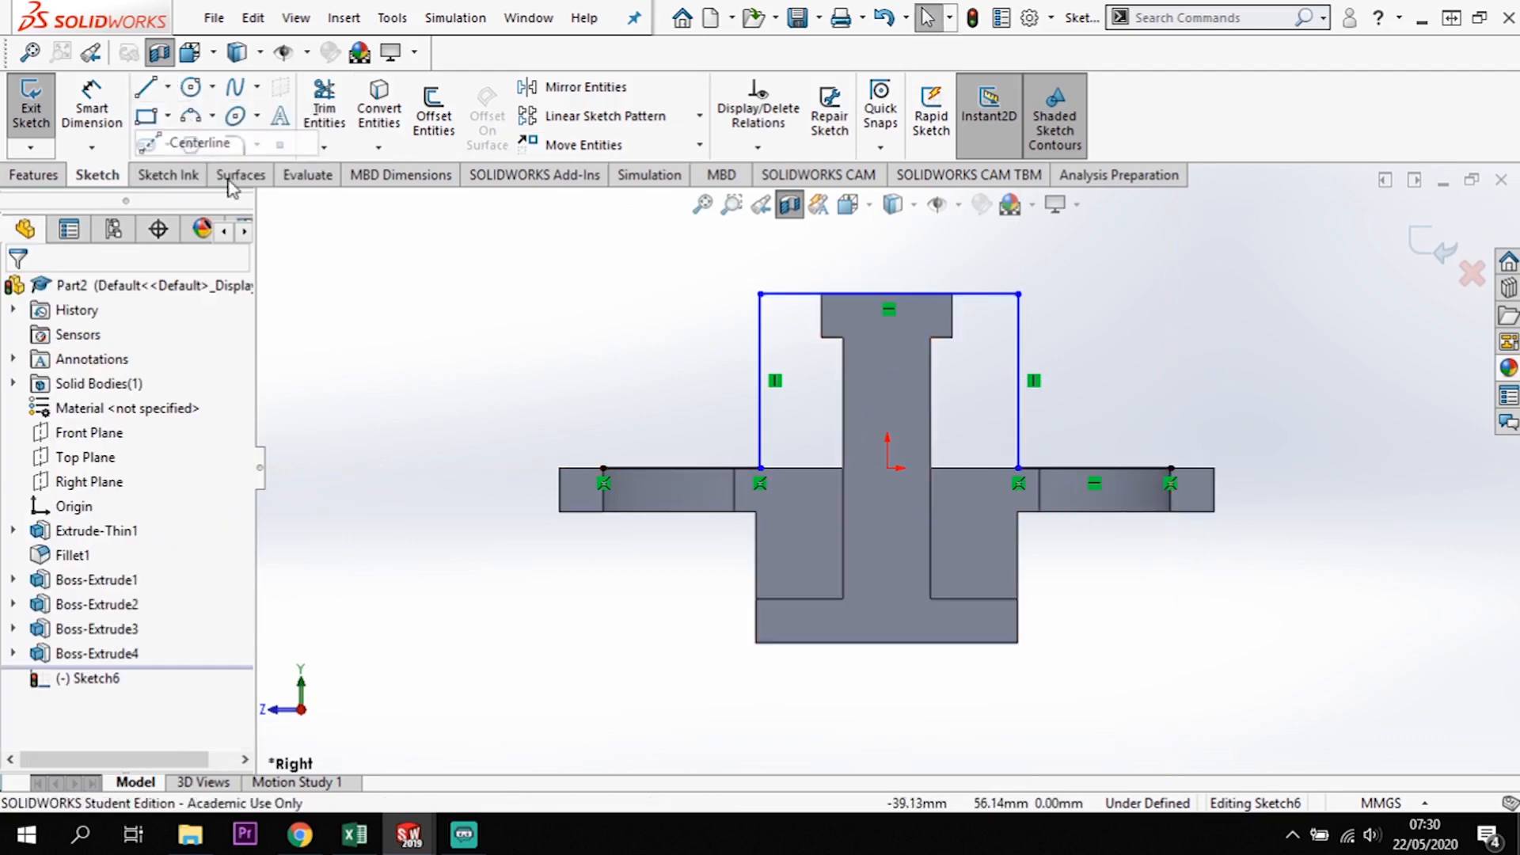
click(205, 145)
click(886, 468)
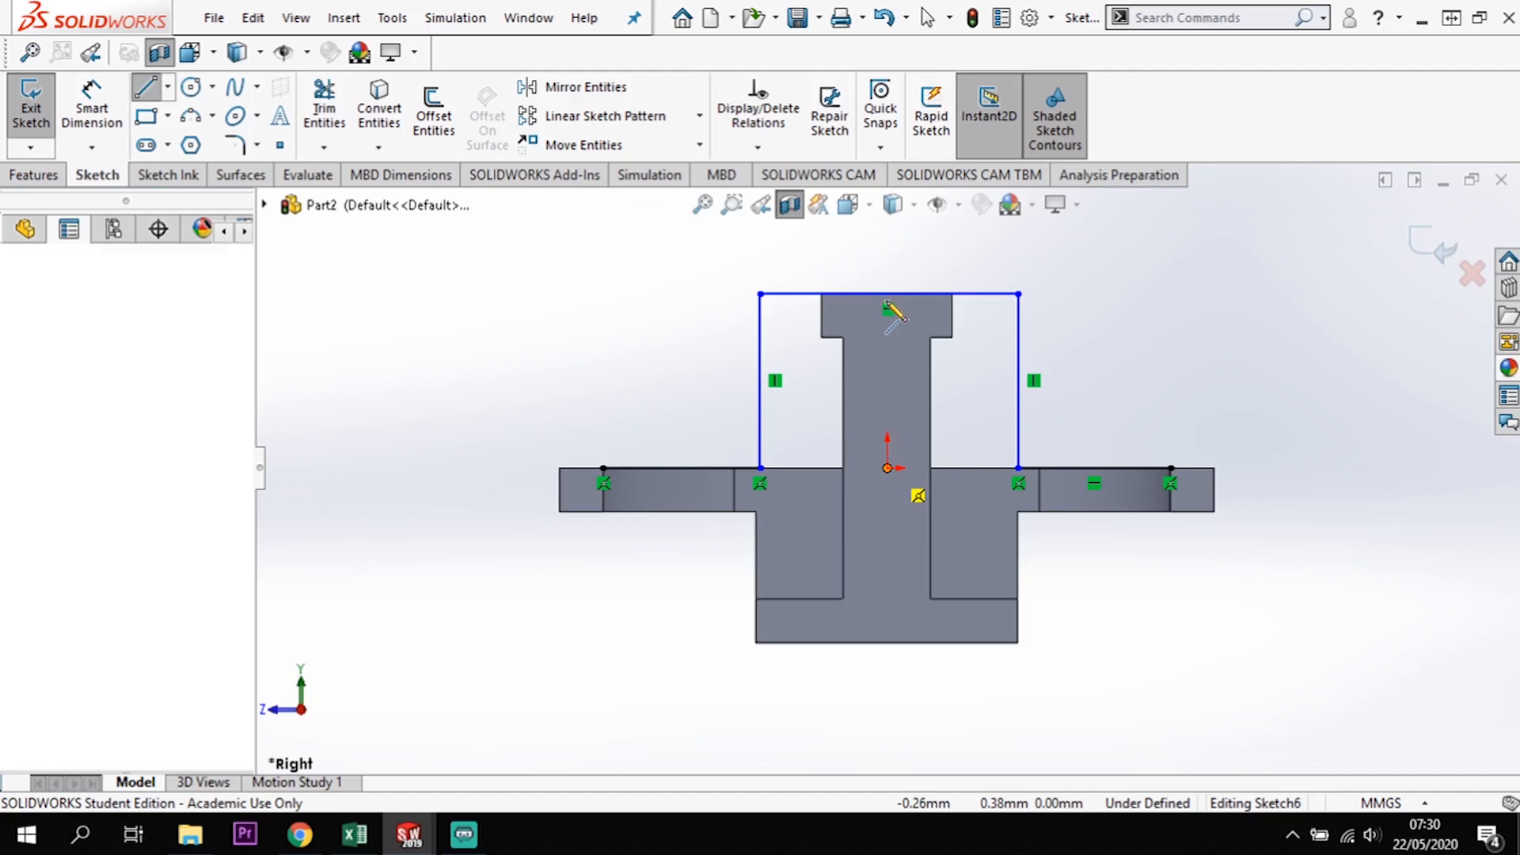
scroll(885, 299, down, 3)
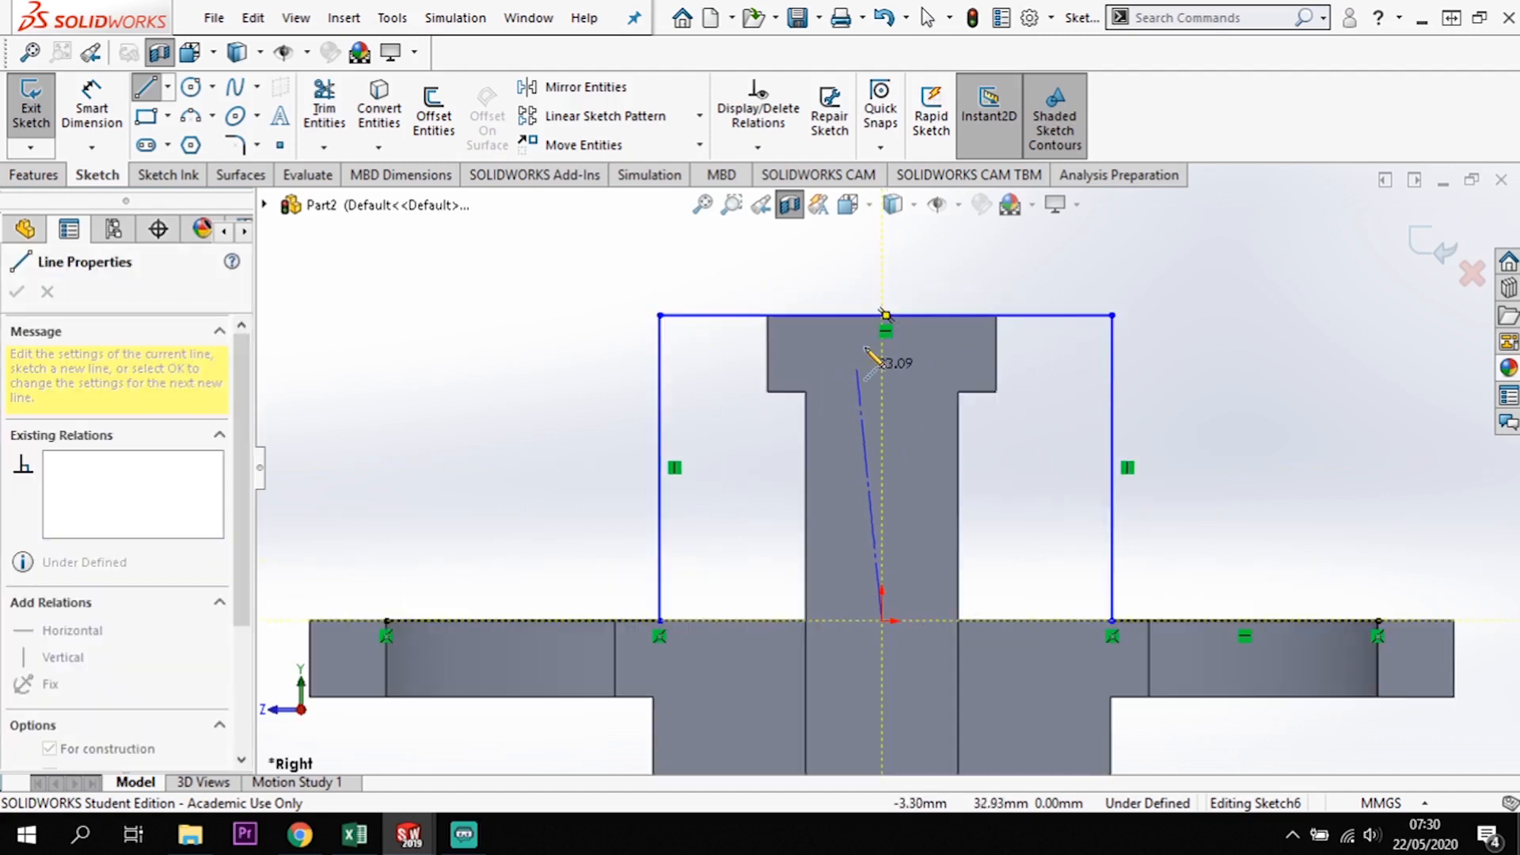
click(885, 317)
scroll(911, 353, down, 3)
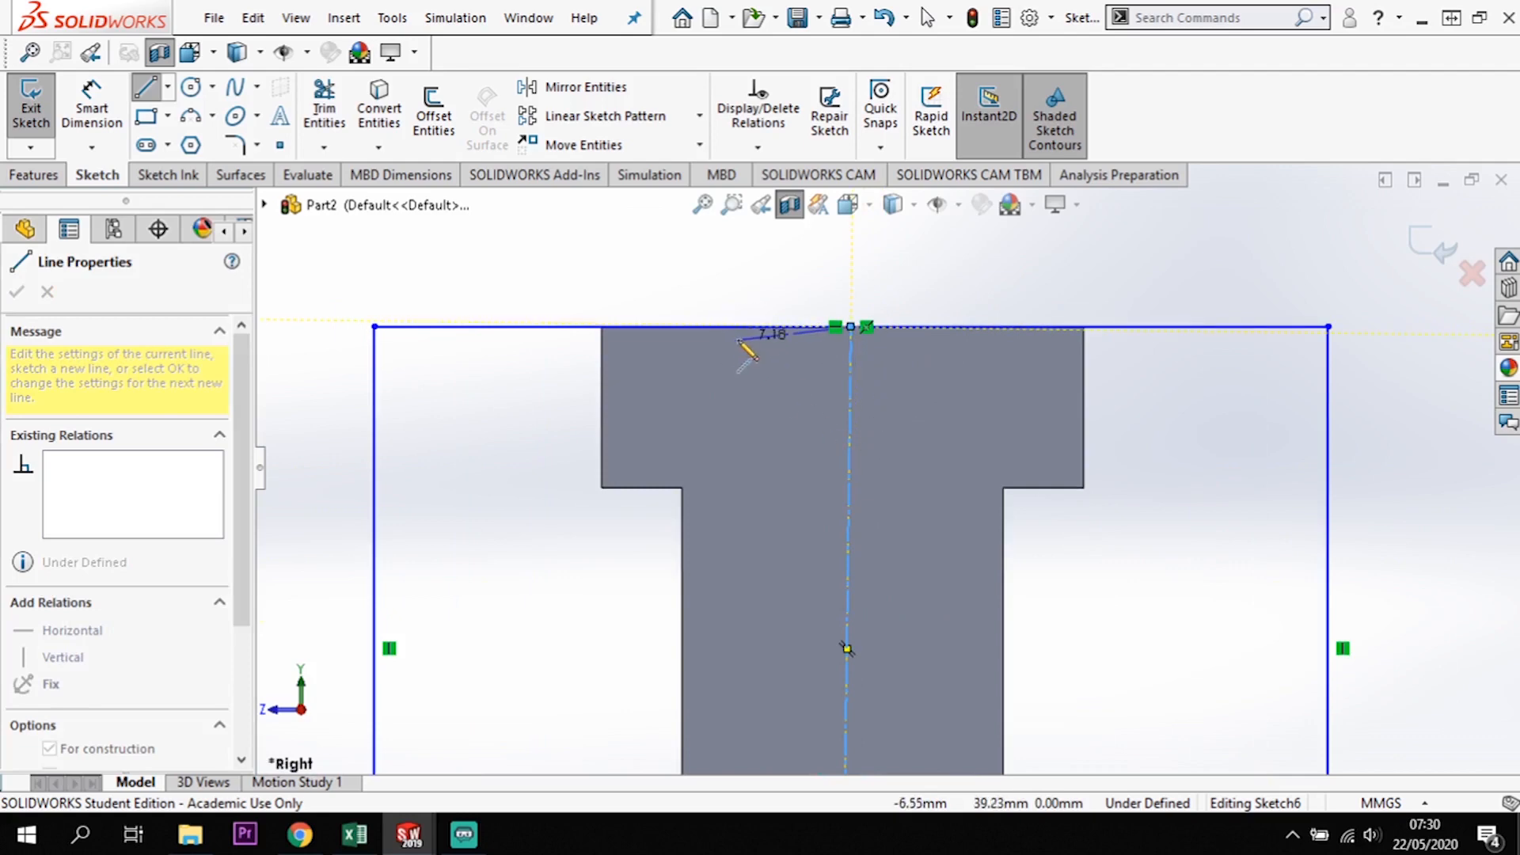
key(Escape)
- Add a Vertical relation to the centerline so the outline is centred on the origin
scroll(894, 470, up, 2)
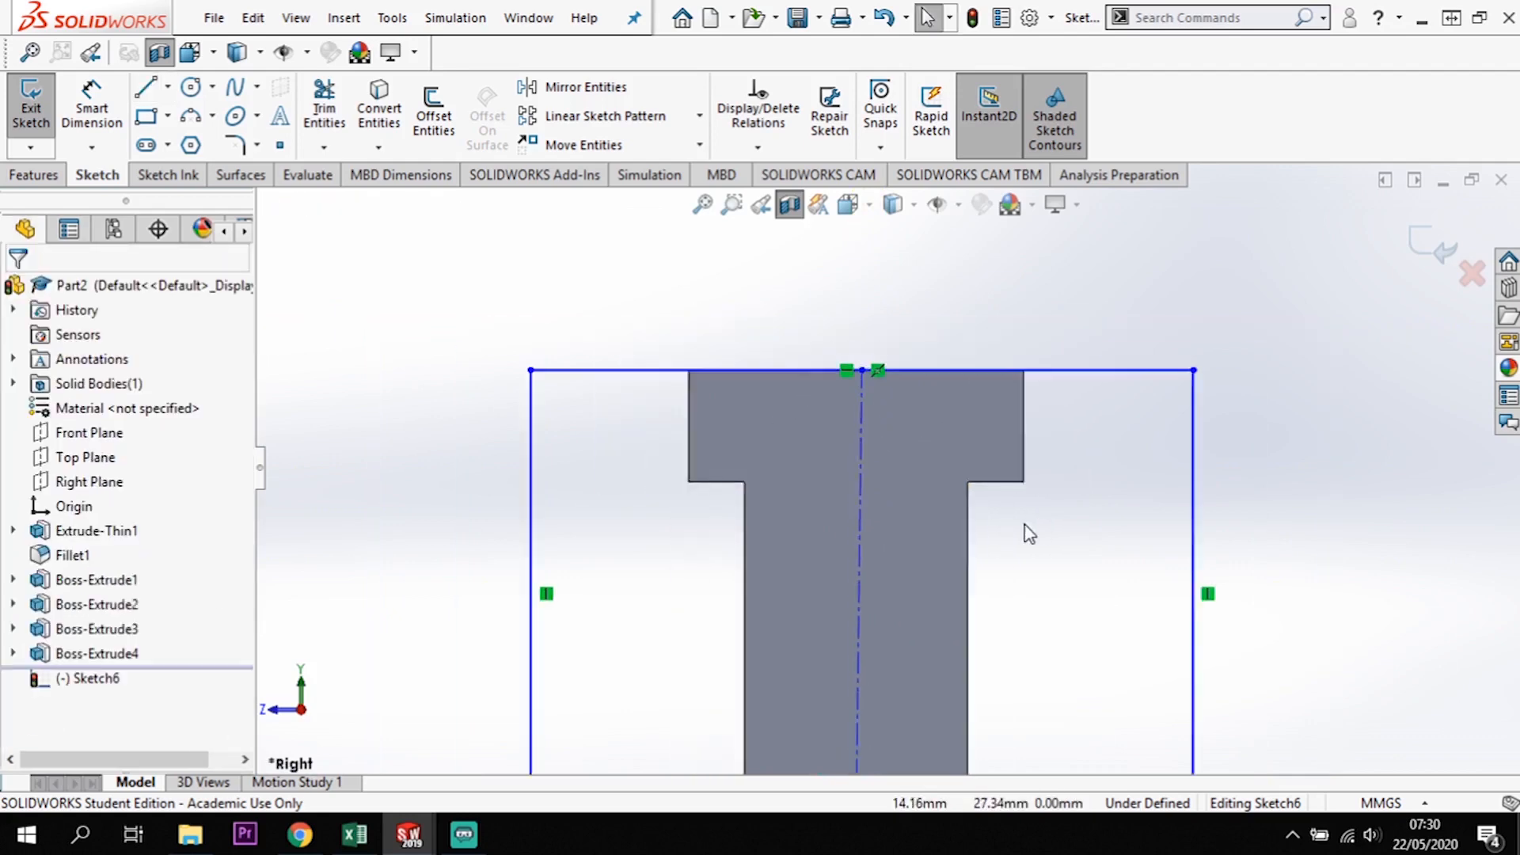
click(863, 510)
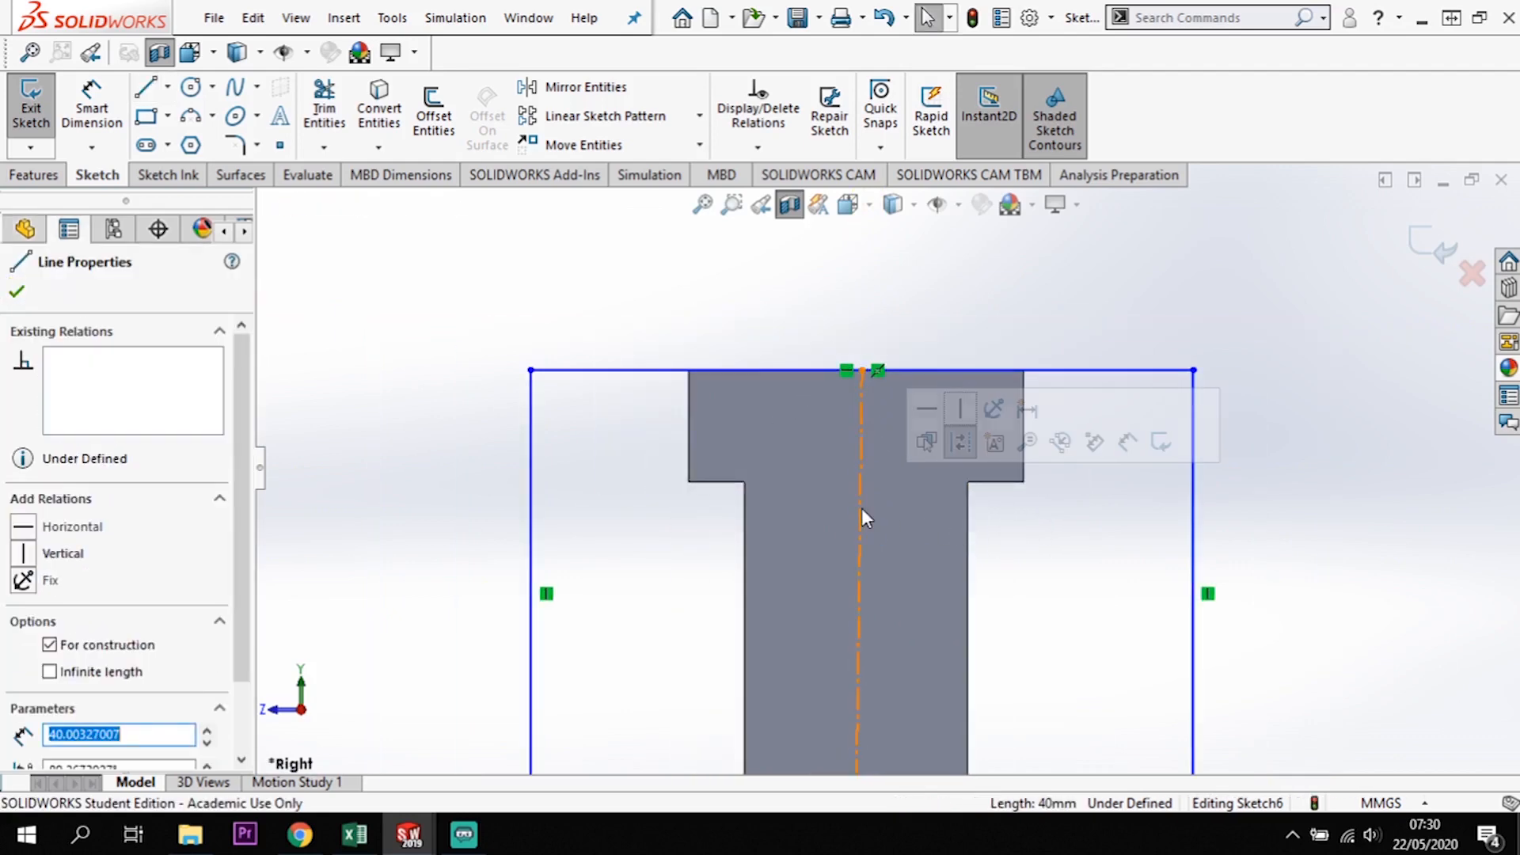
click(23, 554)
key(Escape)
scroll(985, 475, up, 3)
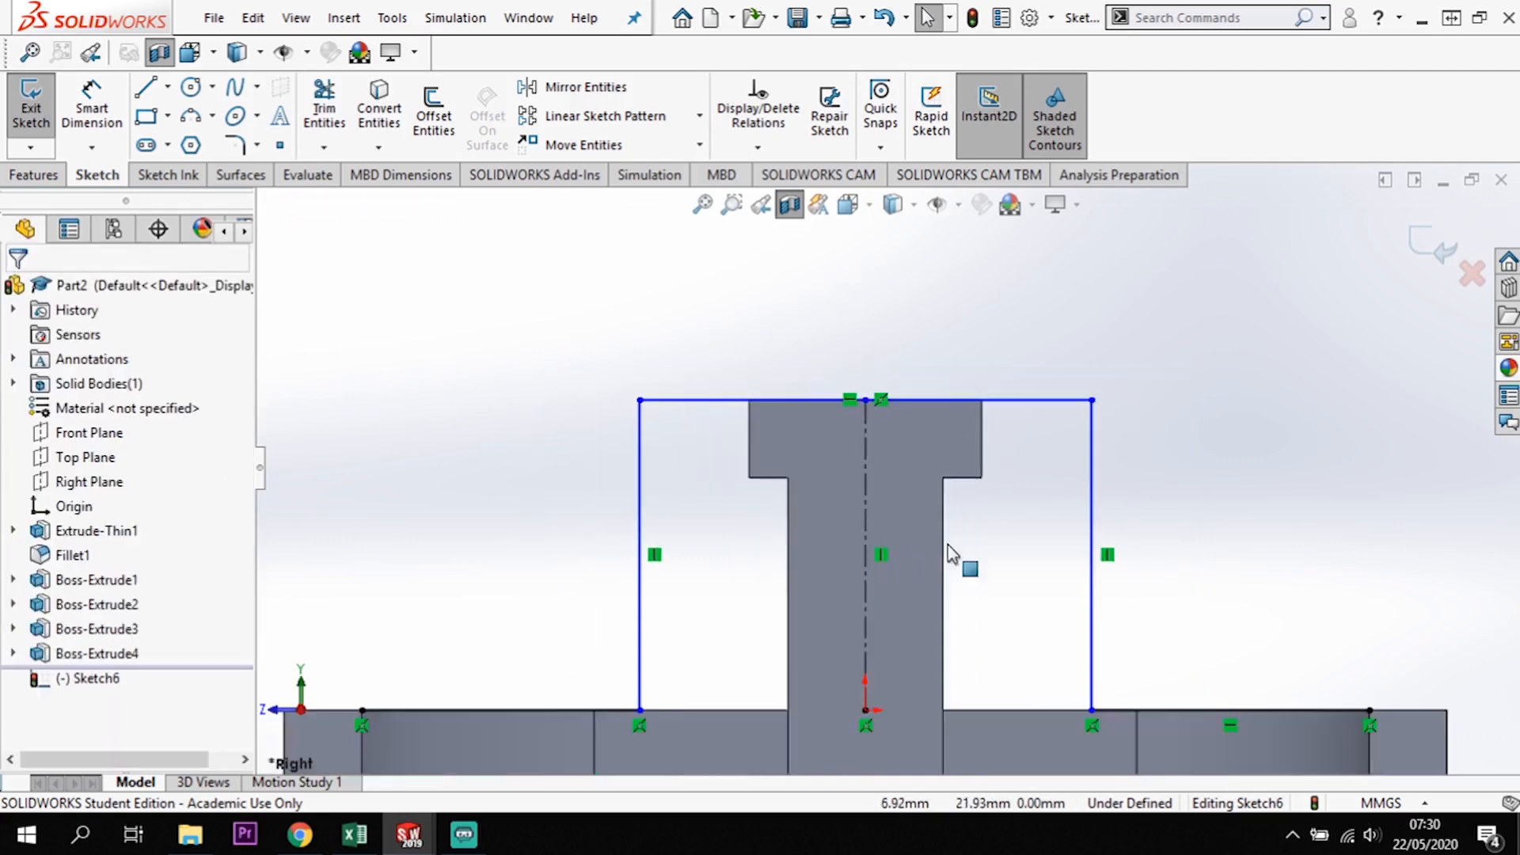
- Dimension the hat outline's top line at 70 mm
click(92, 111)
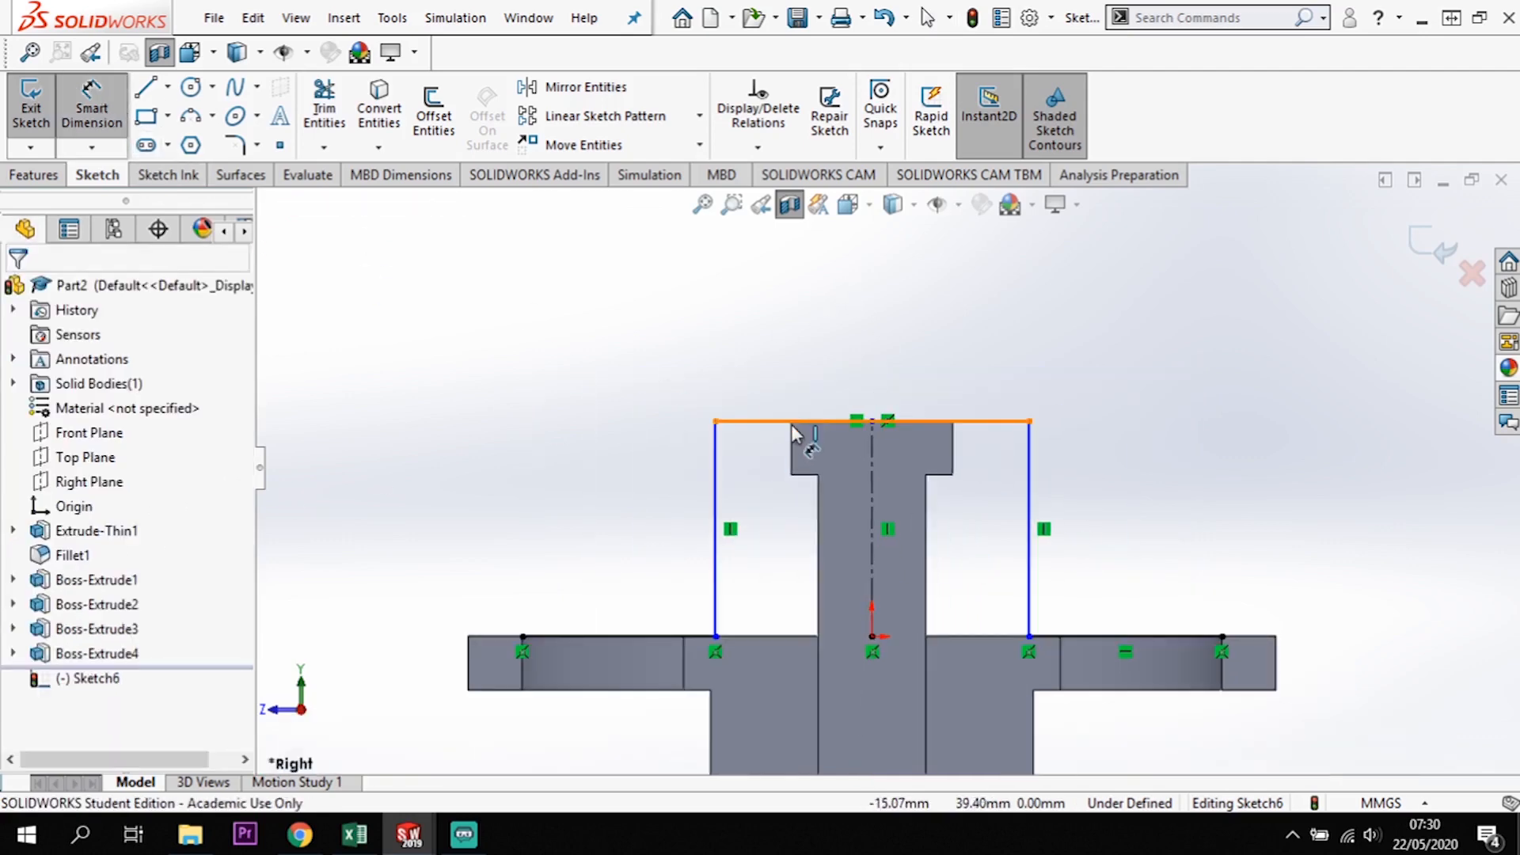
click(806, 387)
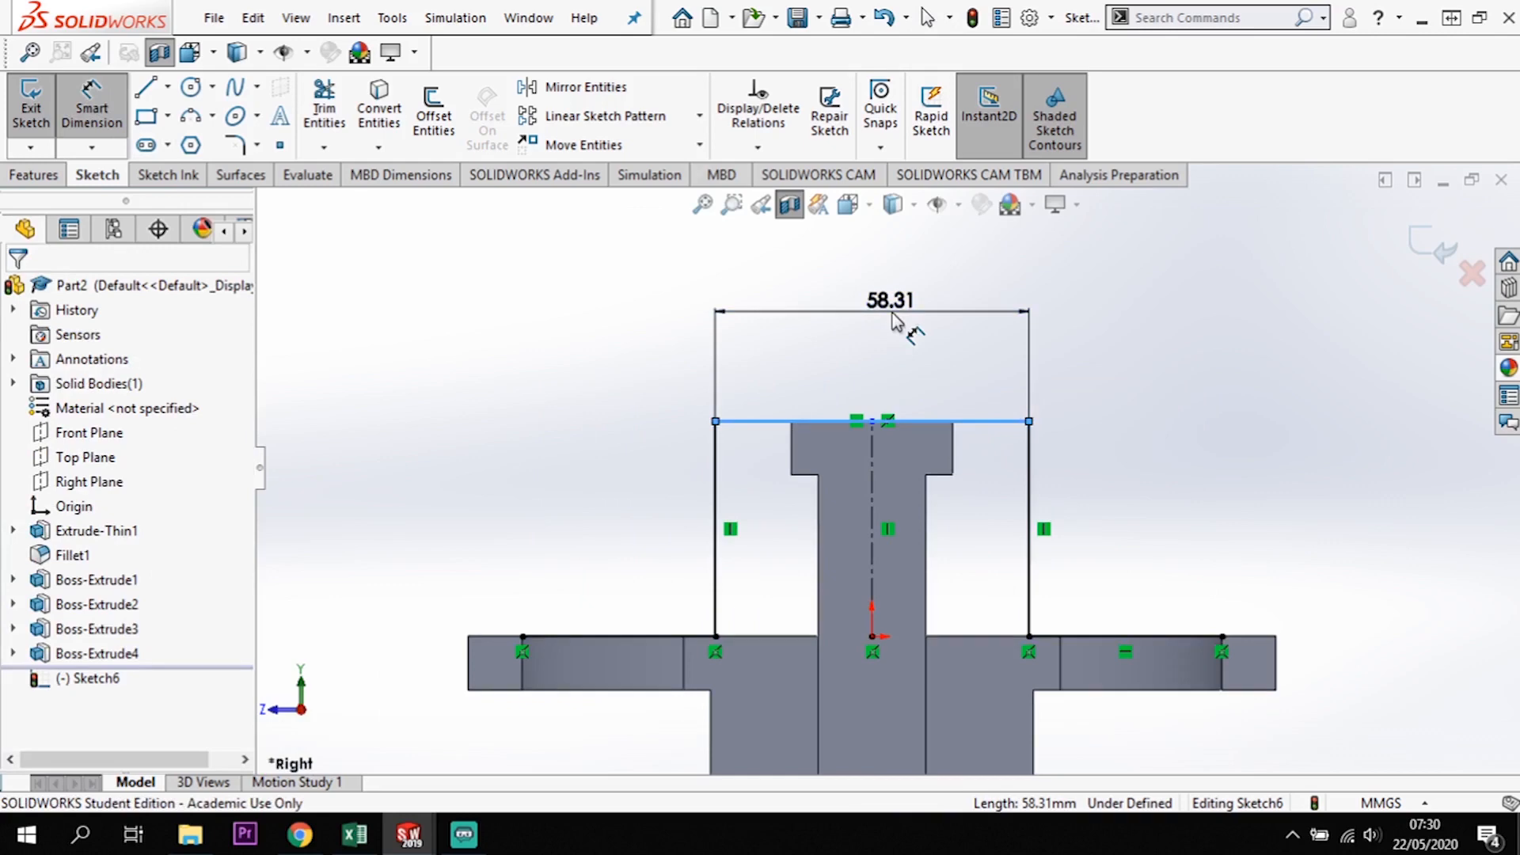
click(896, 320)
text(70)
key(Return)
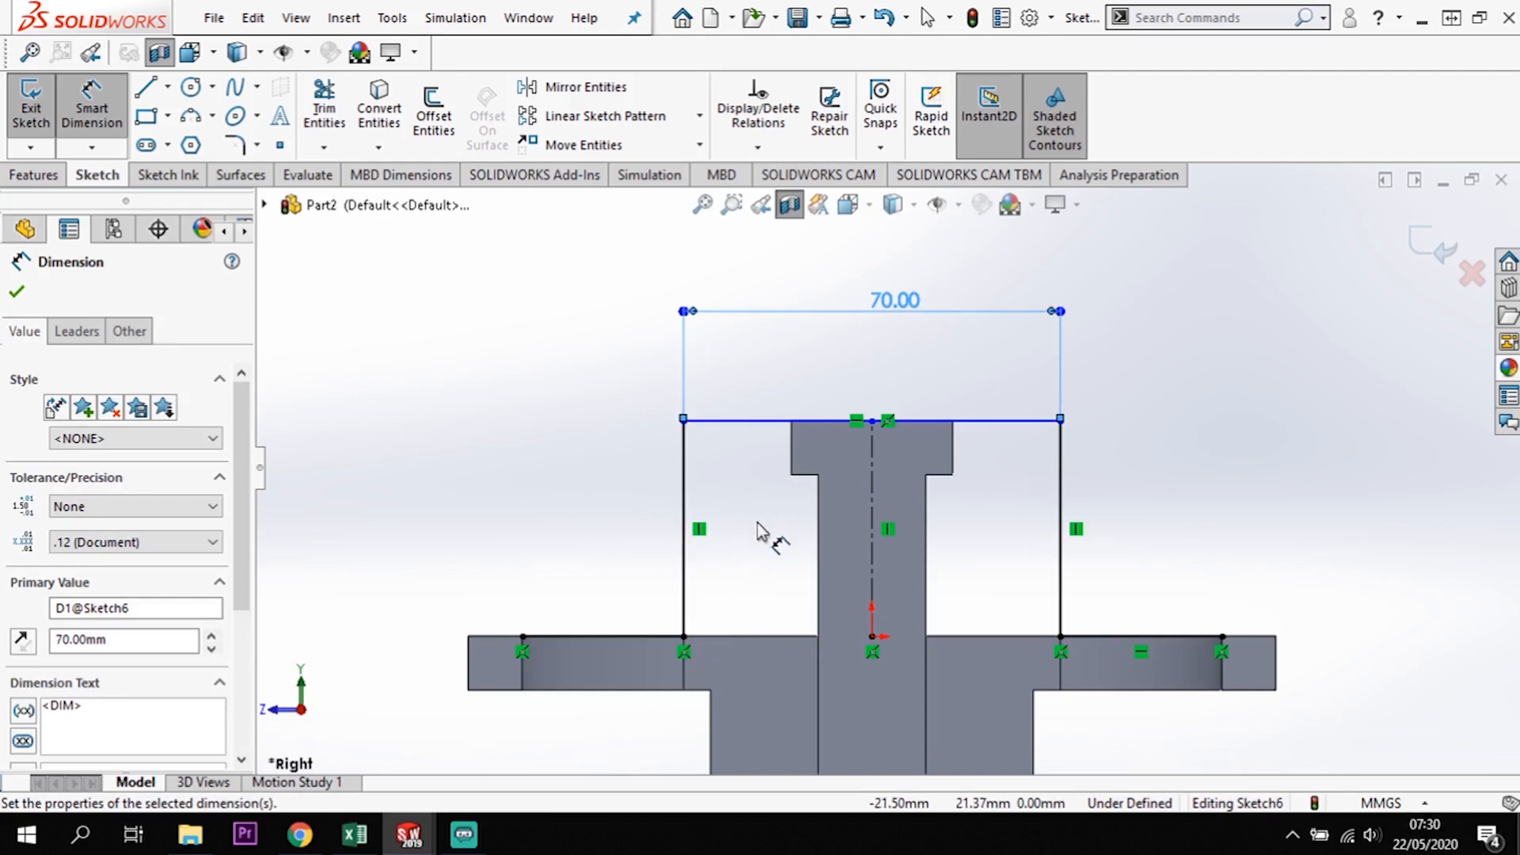
key(Escape)
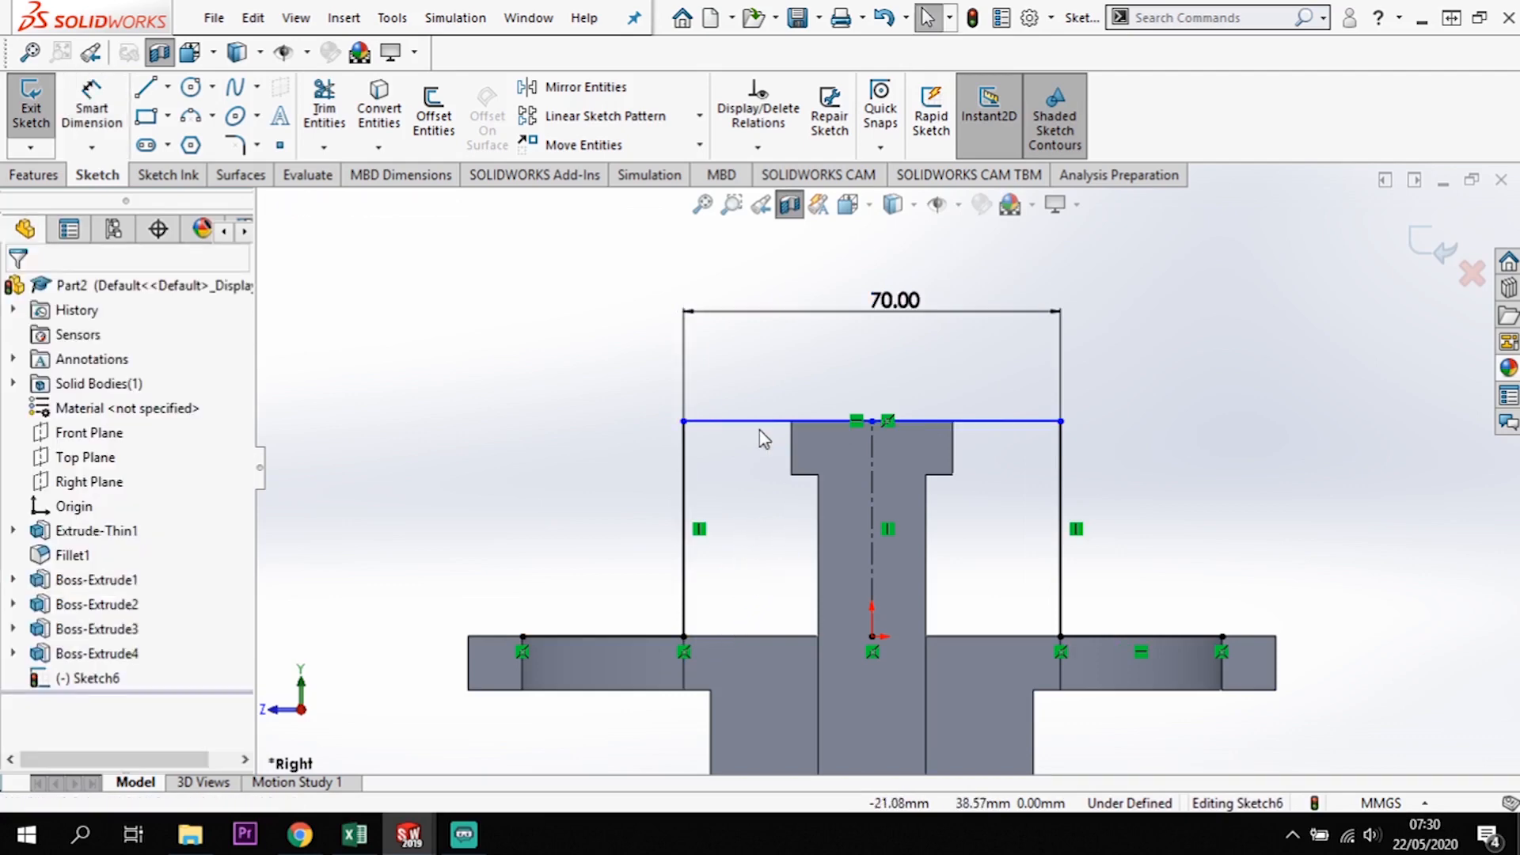
click(1021, 434)
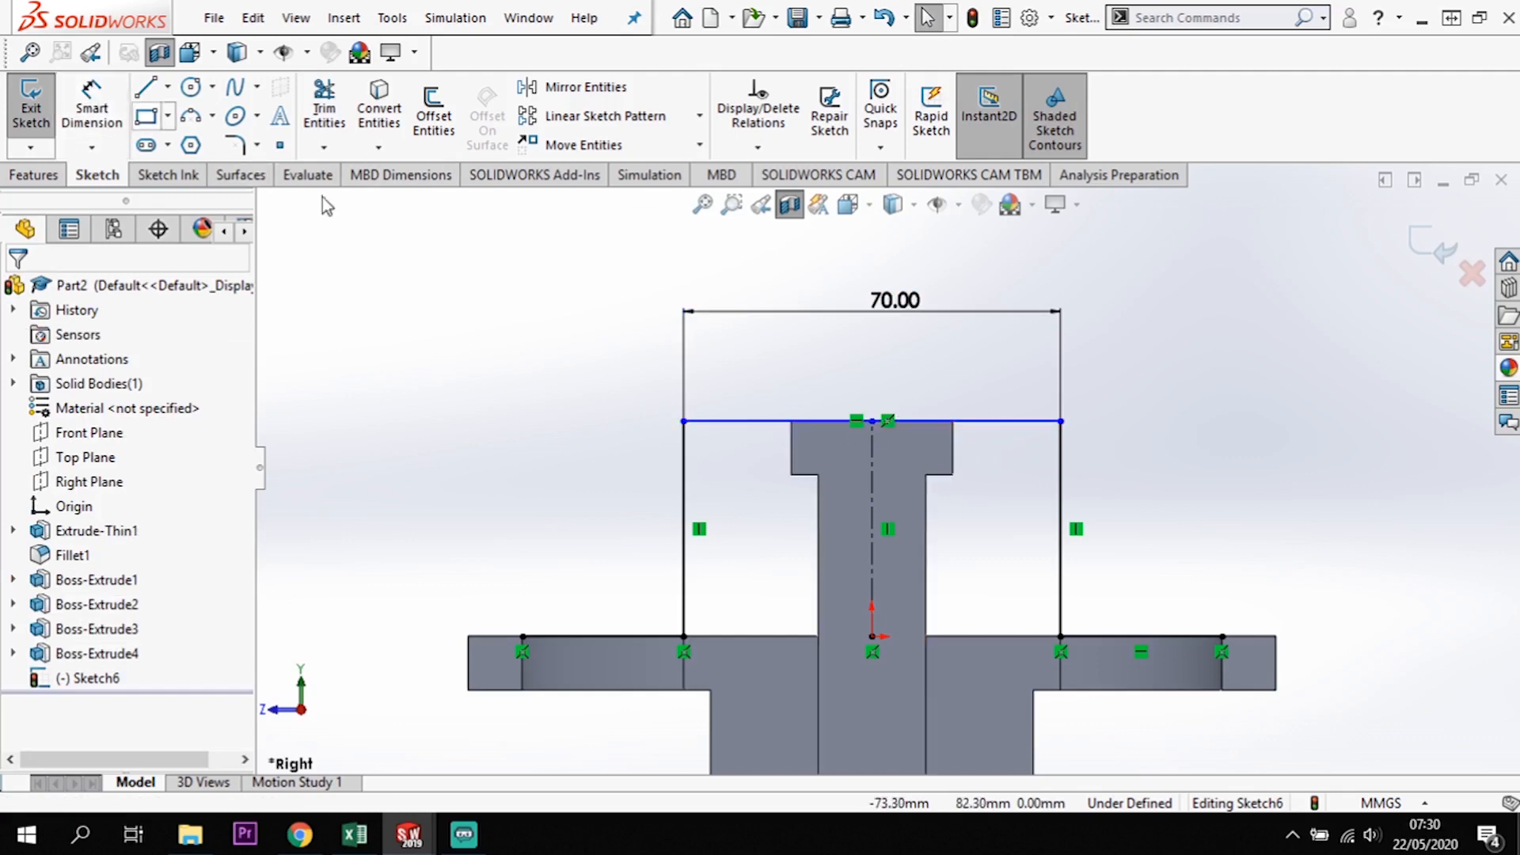
- Dimension the centerline's vertical length and accept the proposed value to fix the outline's height
click(92, 107)
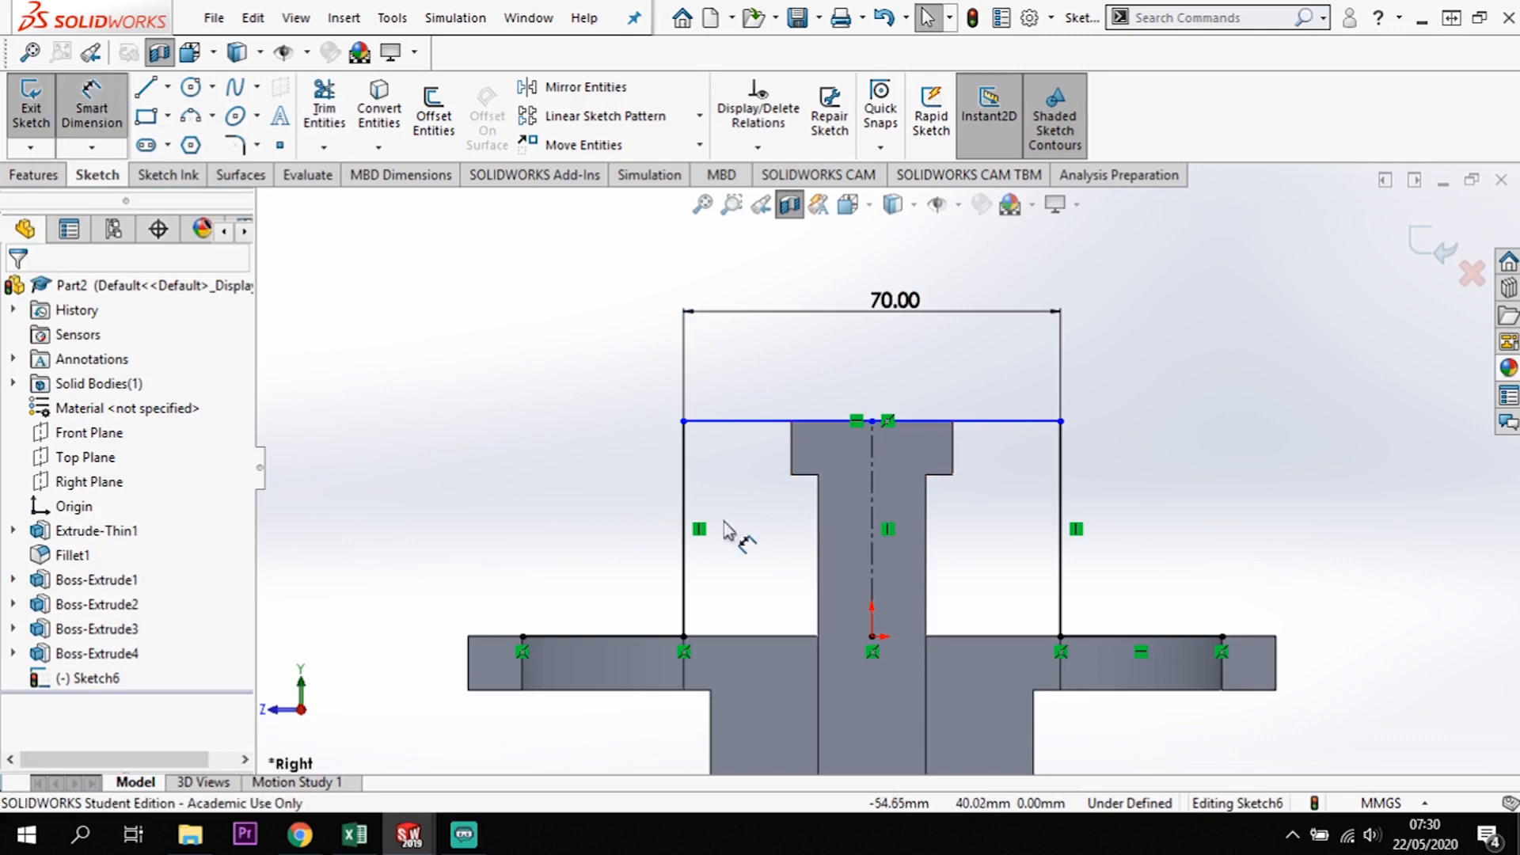
click(871, 529)
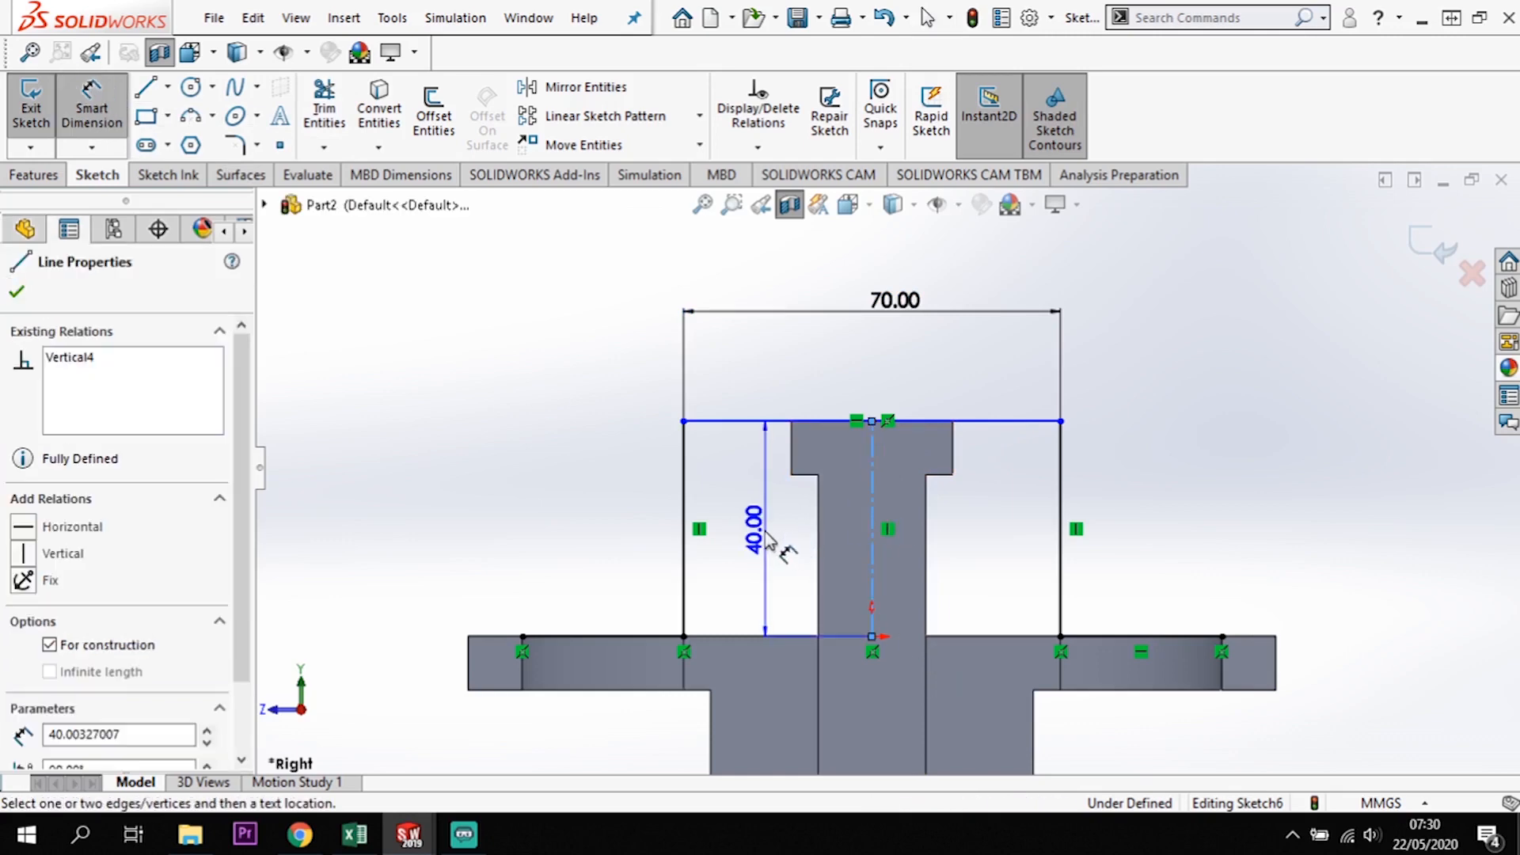
click(784, 586)
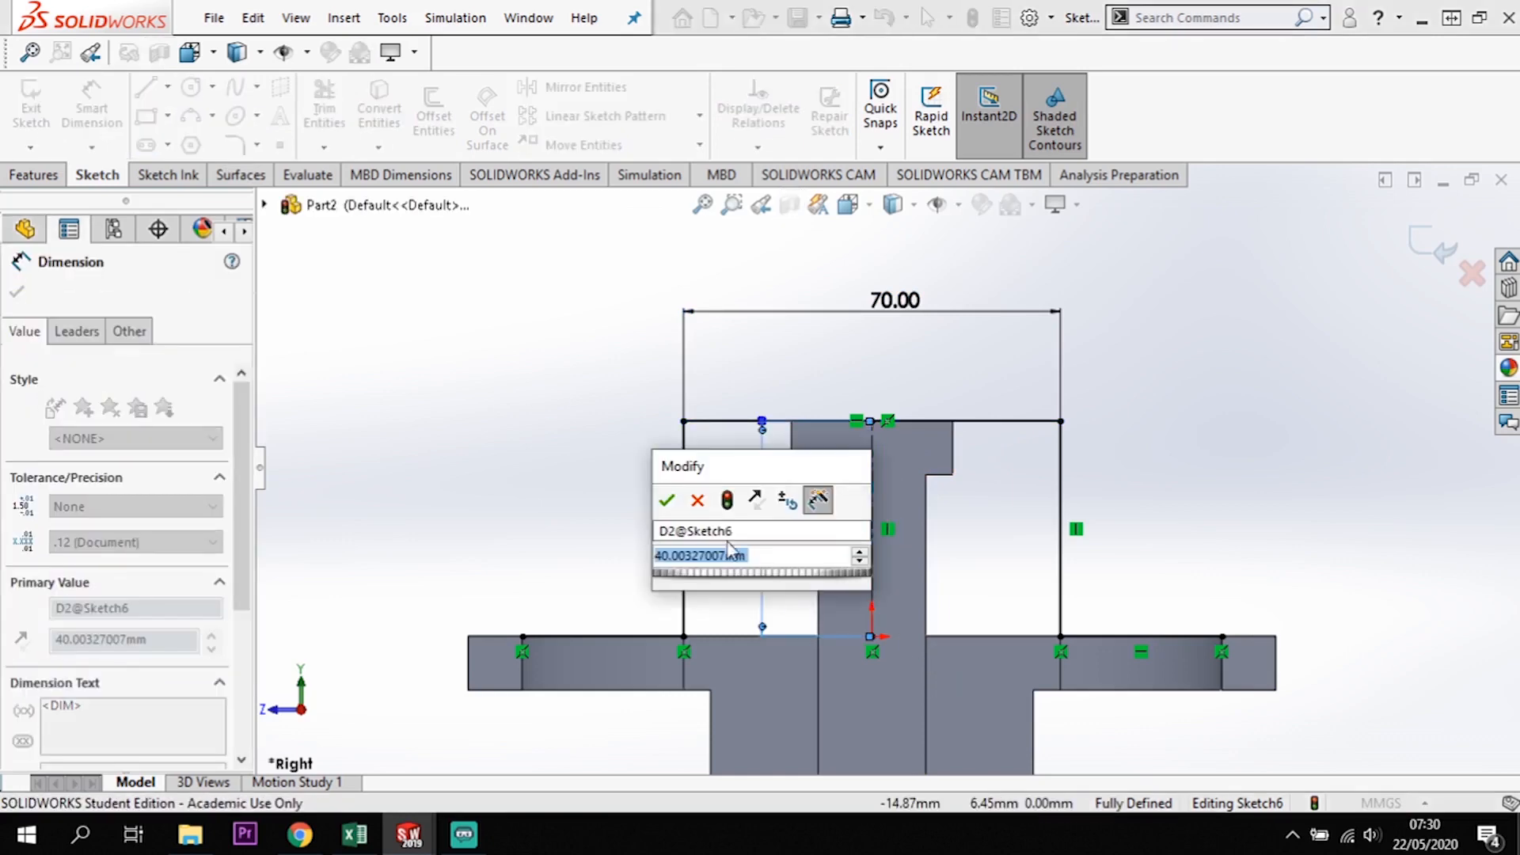
click(667, 500)
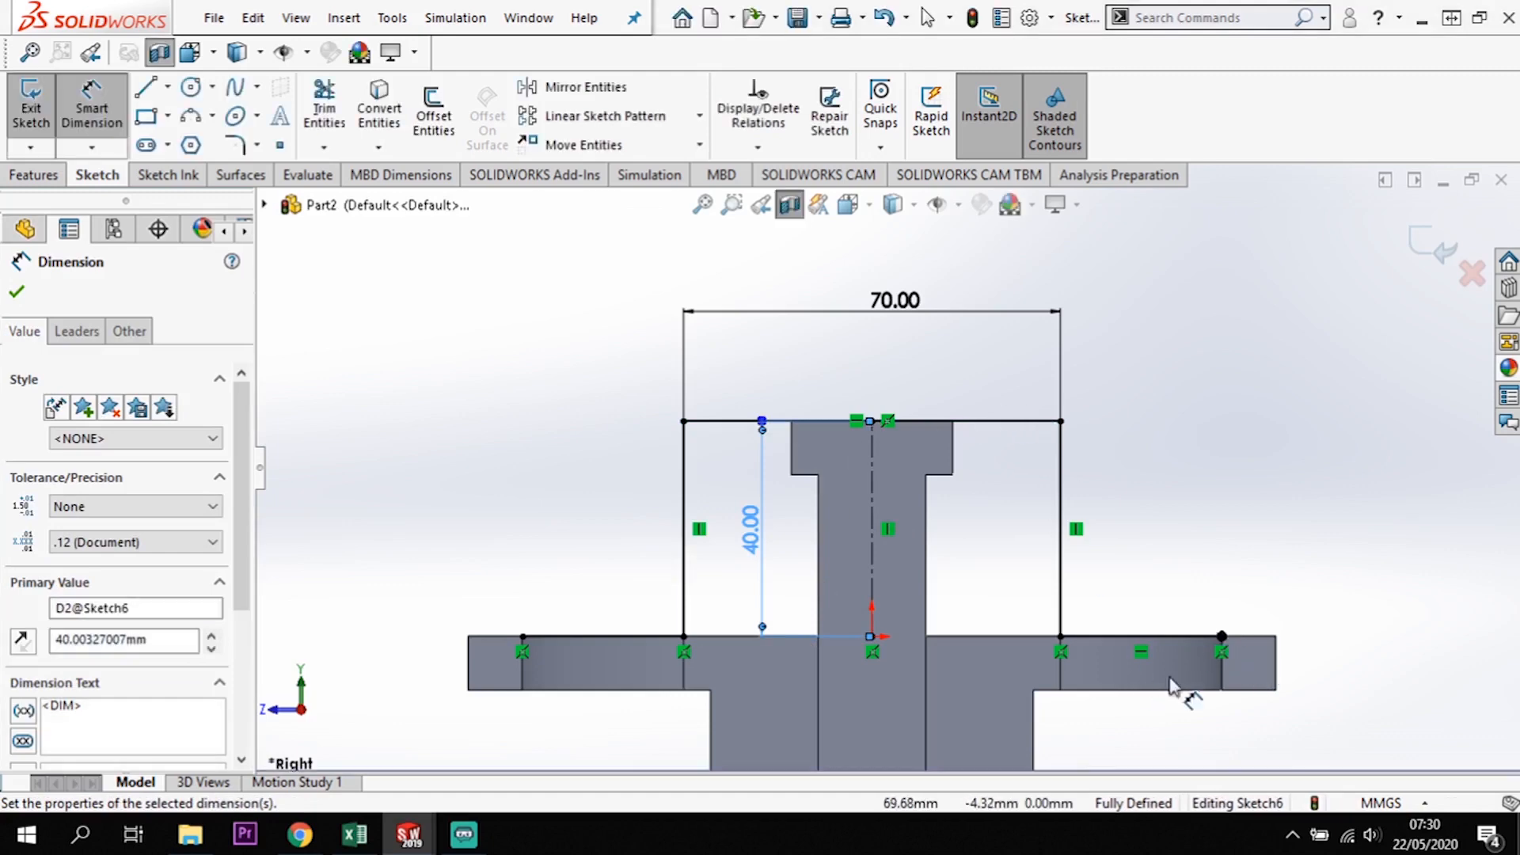
- Offset the whole hat-shaped chain 10 mm inward with Add dimensions and Select chain on
click(434, 115)
click(729, 420)
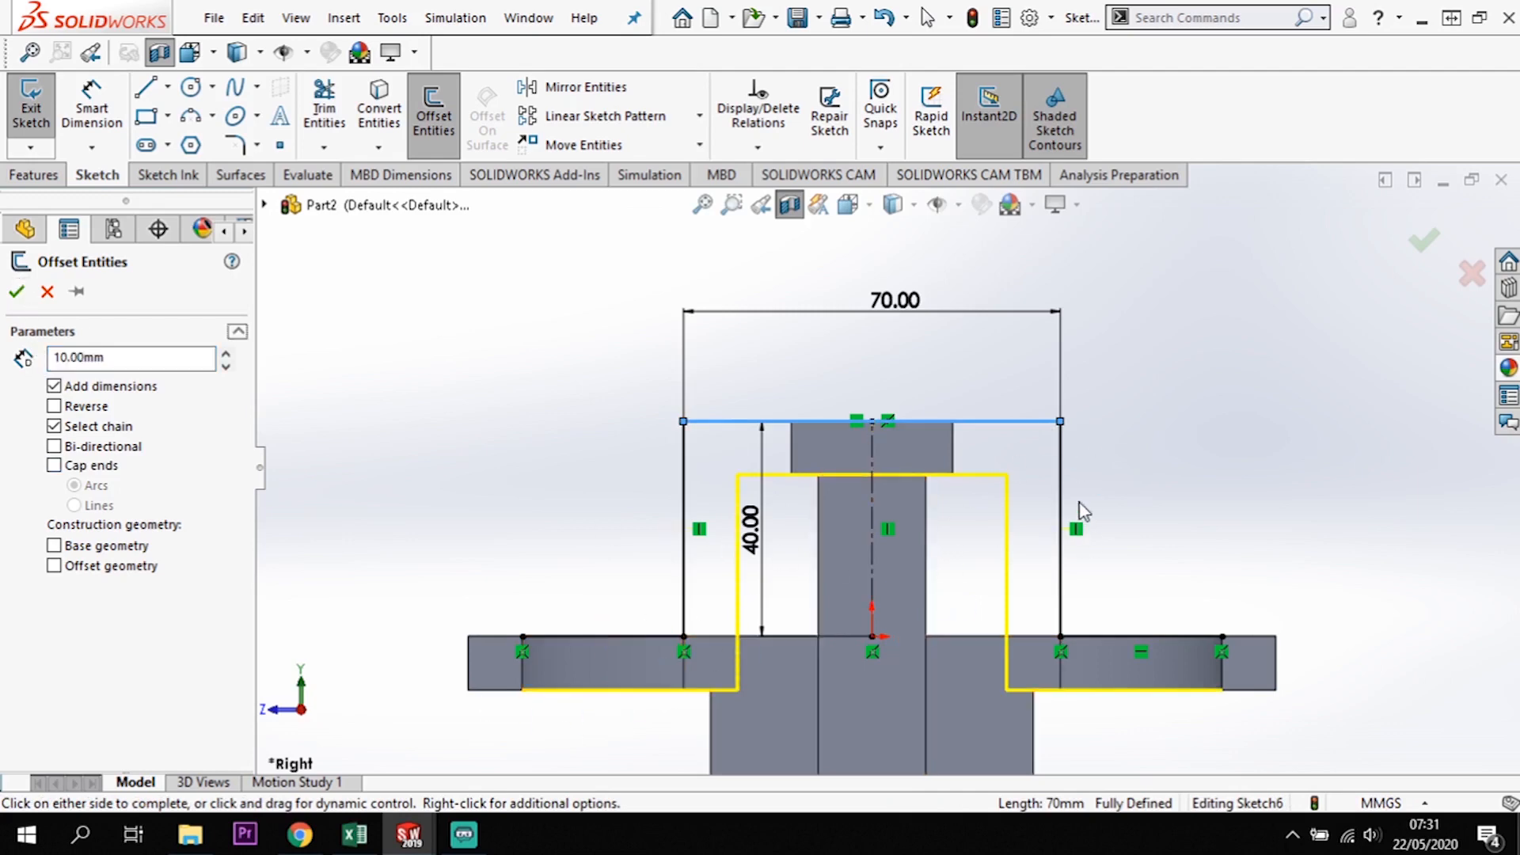
click(16, 293)
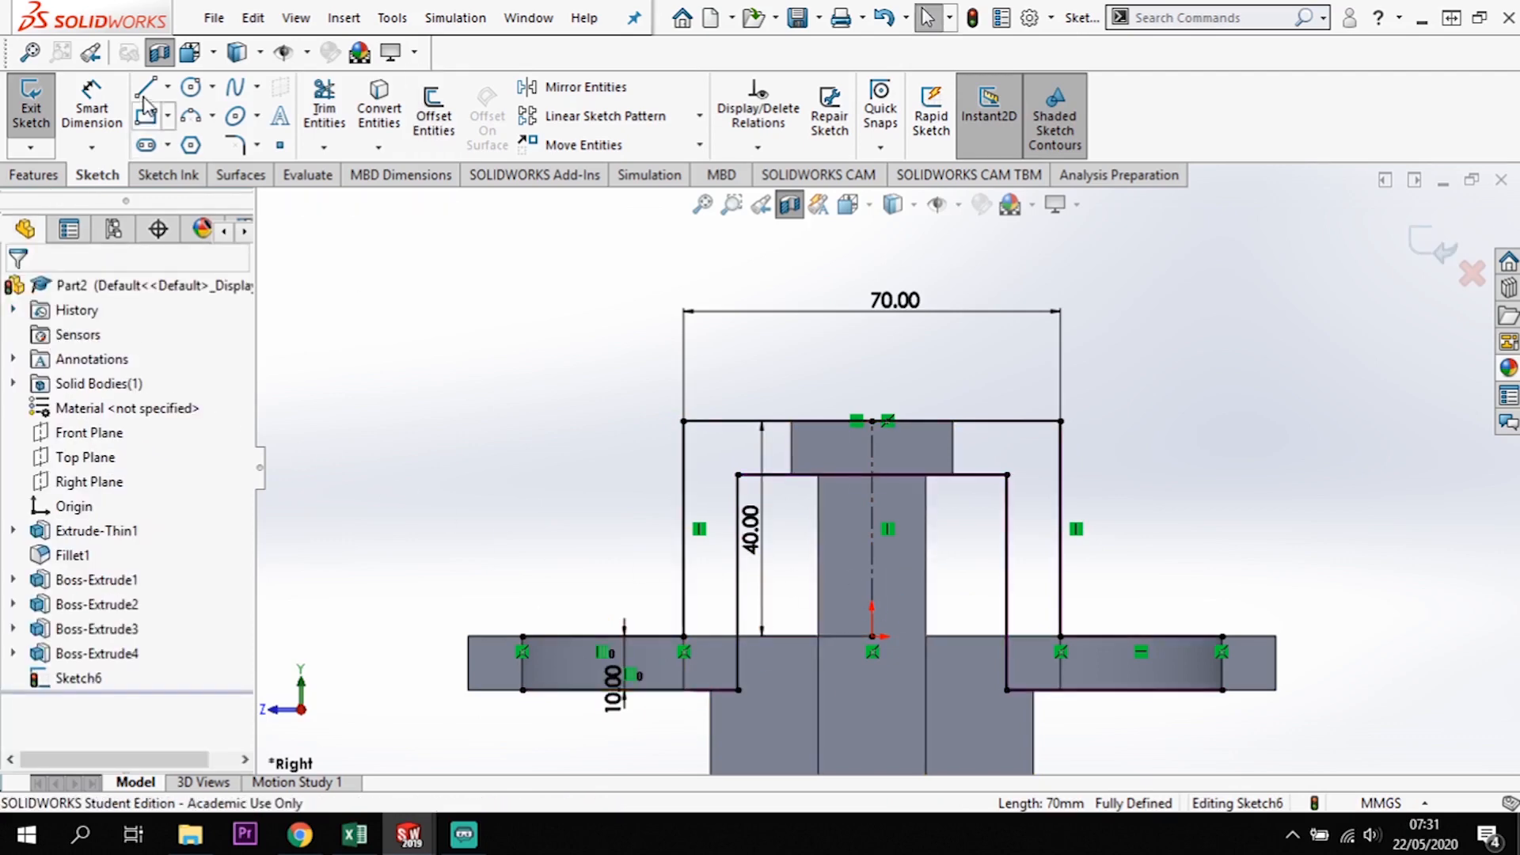
- Close both open ends of the offset hat profile with short vertical lines between its outer and inner contours
key(l)
drag(523, 638, 523, 690)
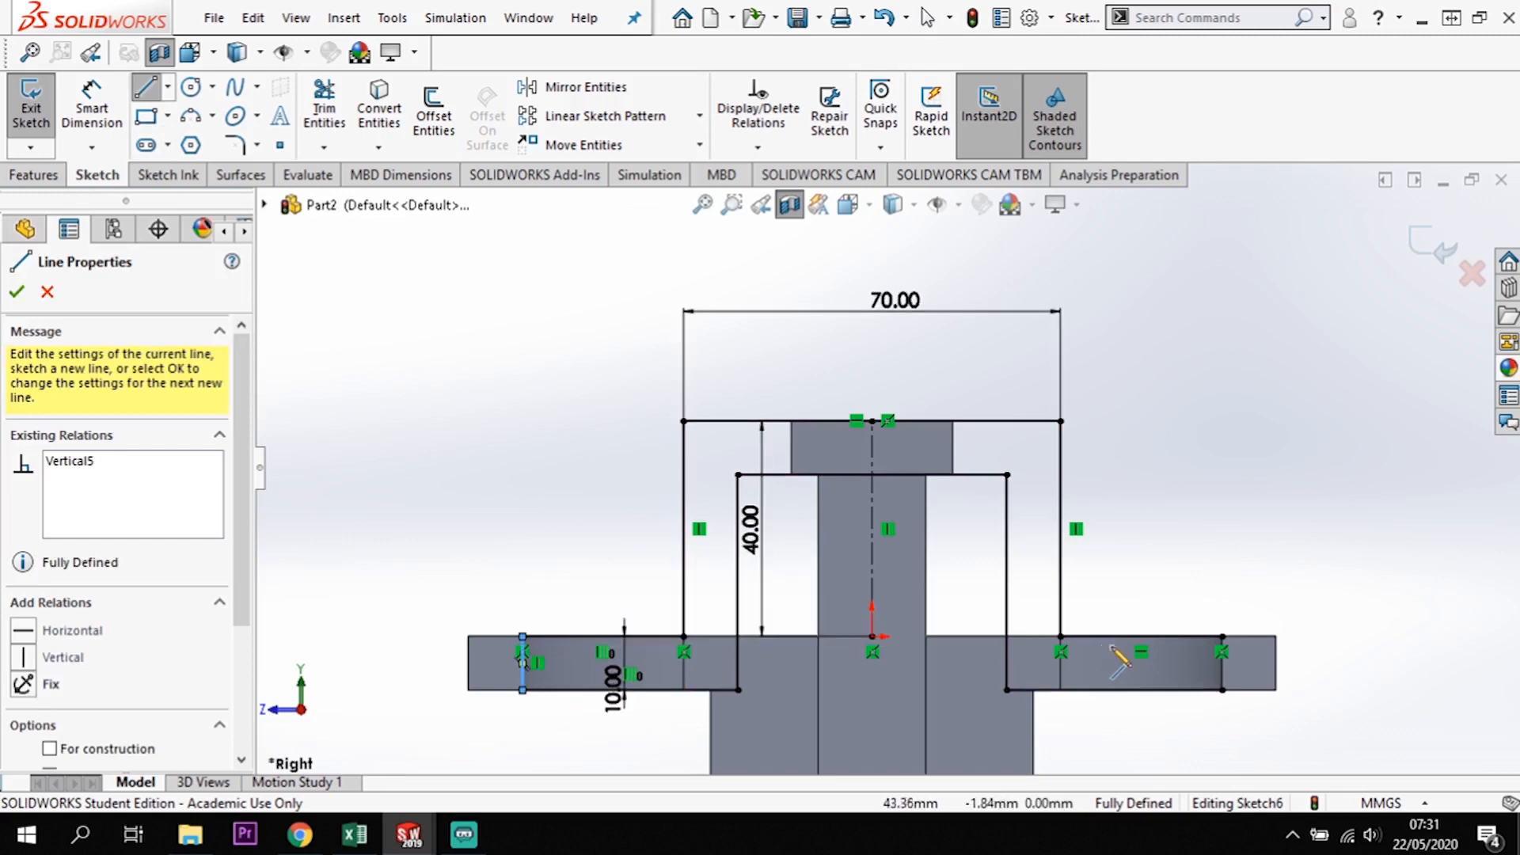
key(Escape)
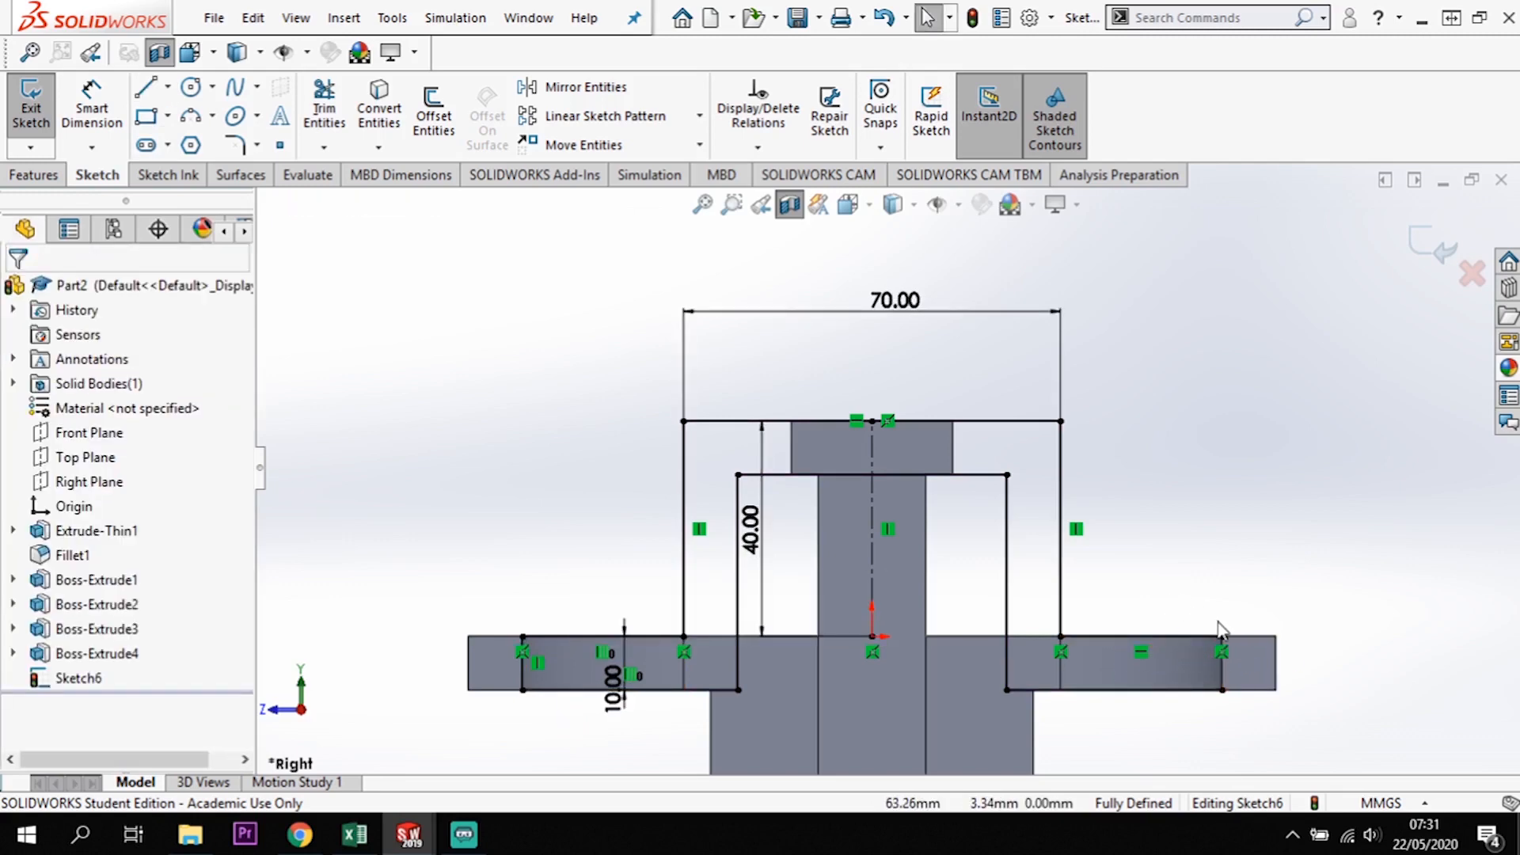
key(l)
click(1222, 636)
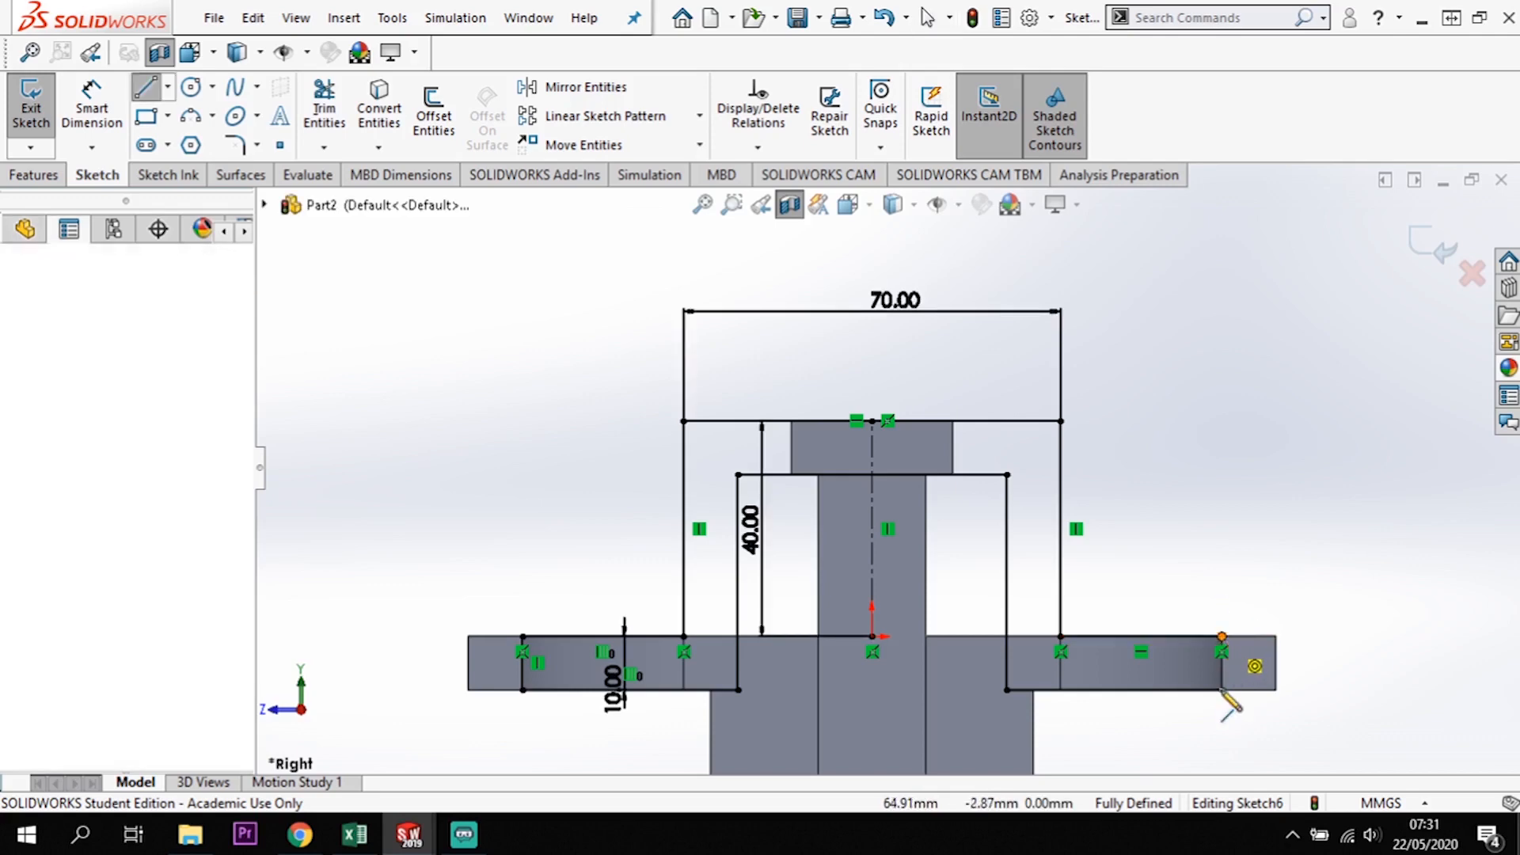
click(1223, 690)
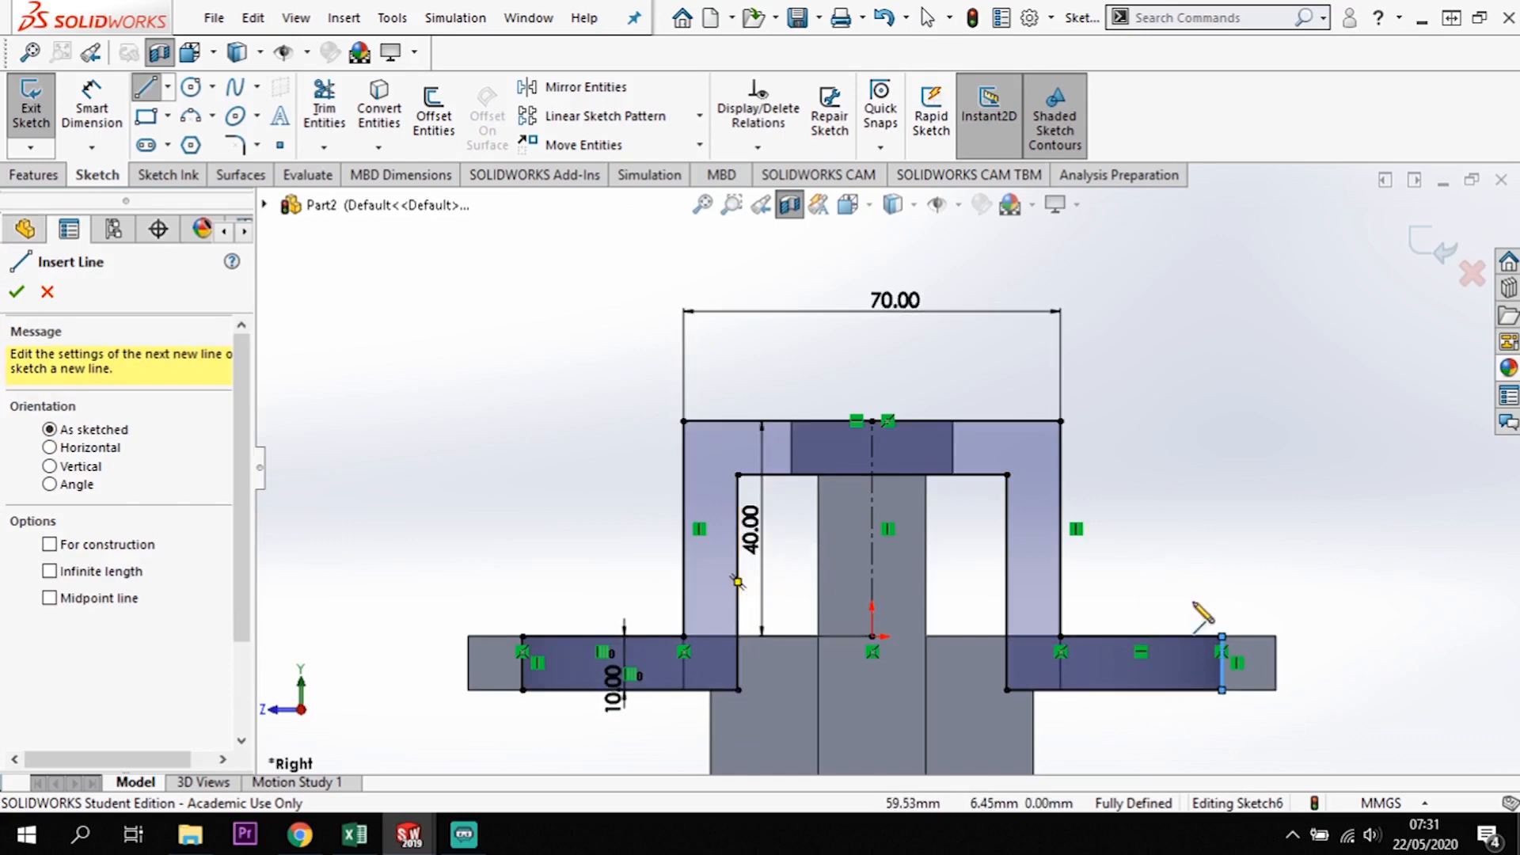
key(Escape)
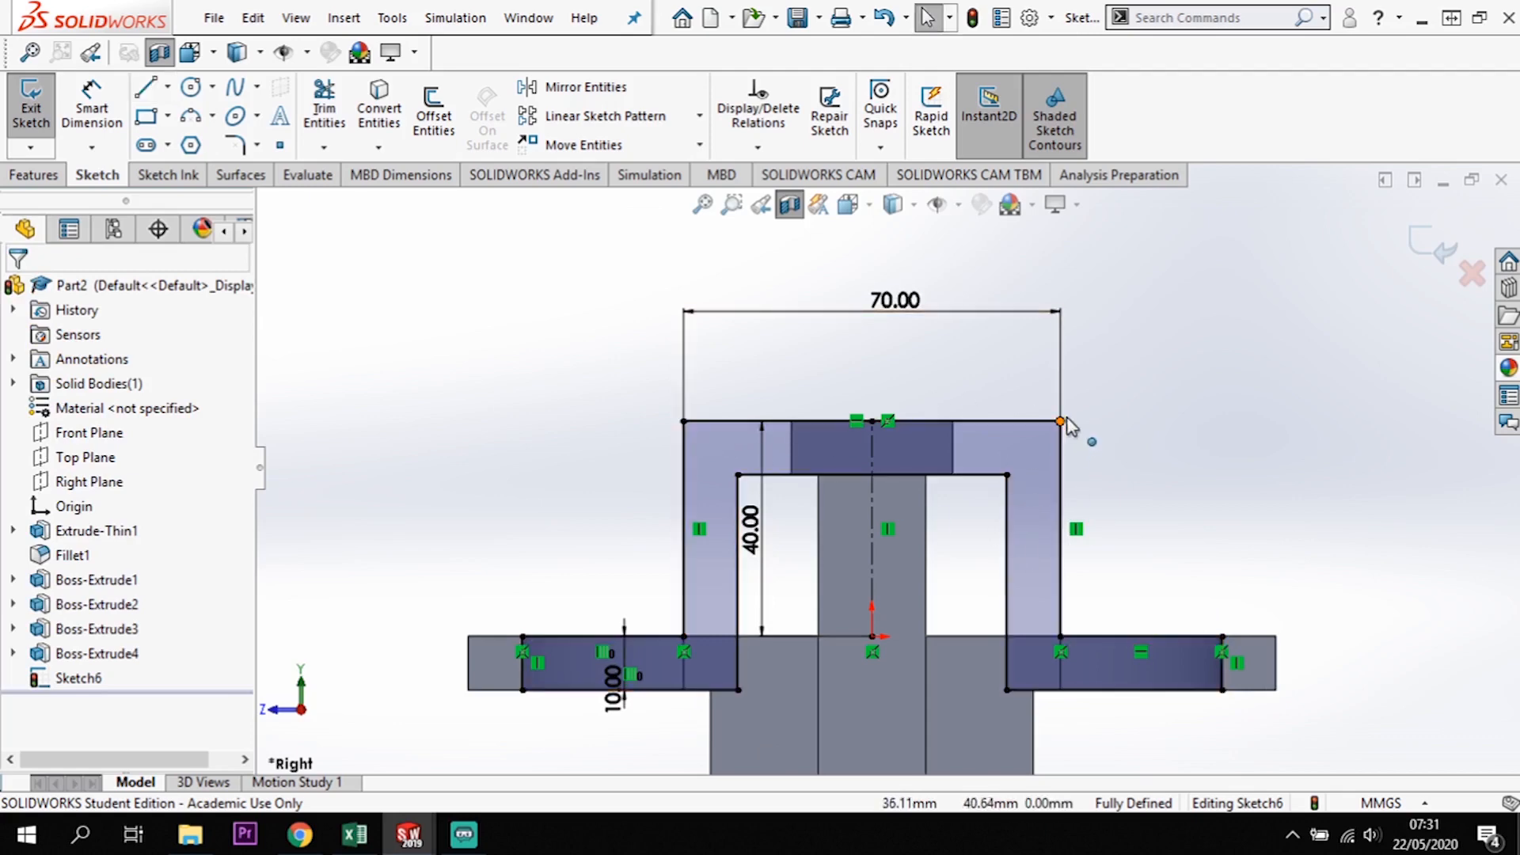
- Apply 5 mm sketch fillets to the two upper corners of the inner contour
click(236, 147)
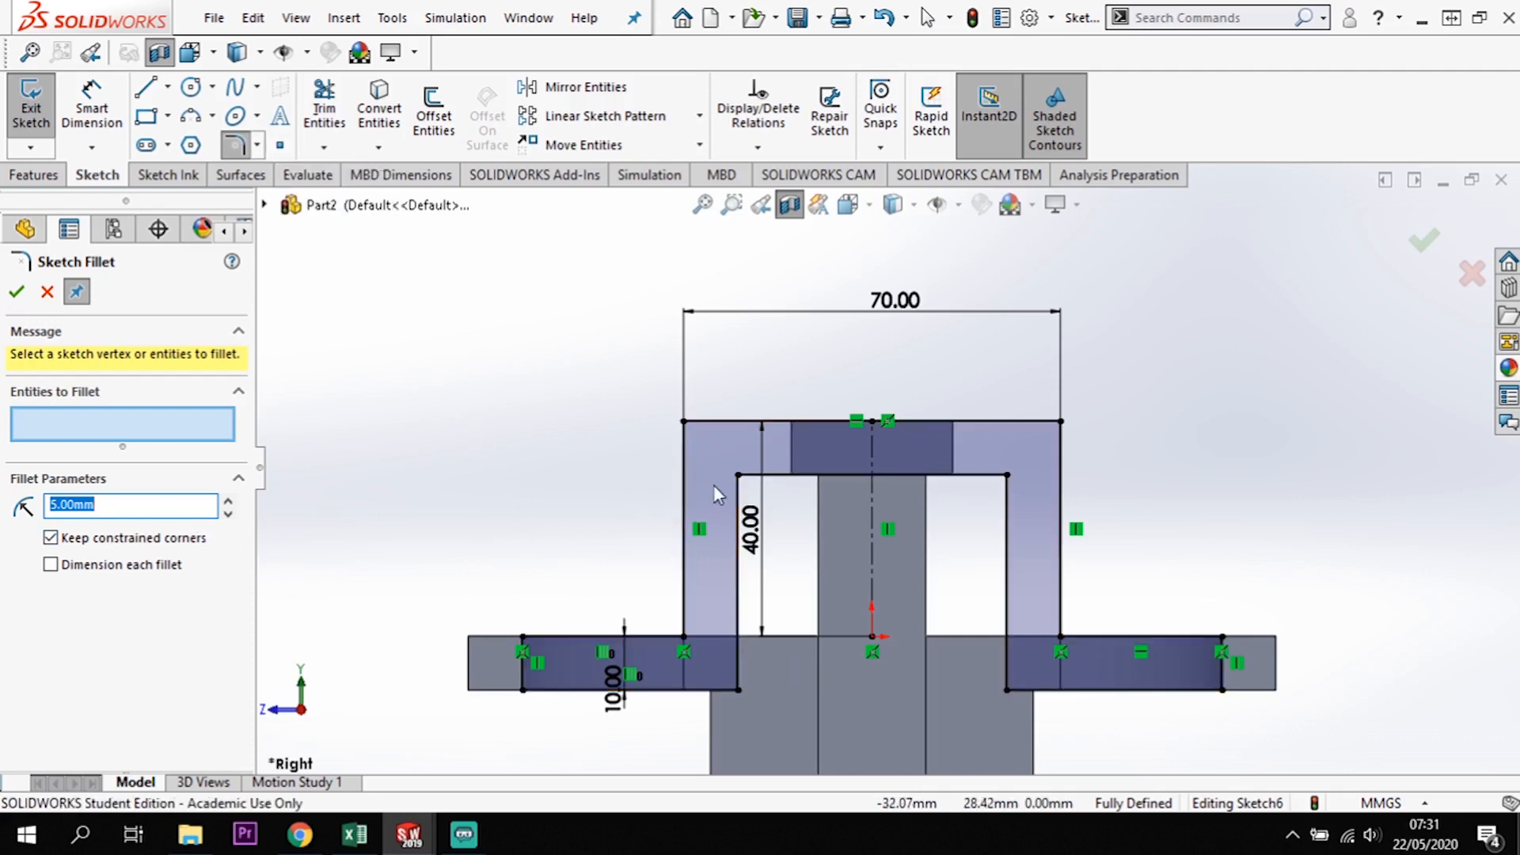
click(739, 476)
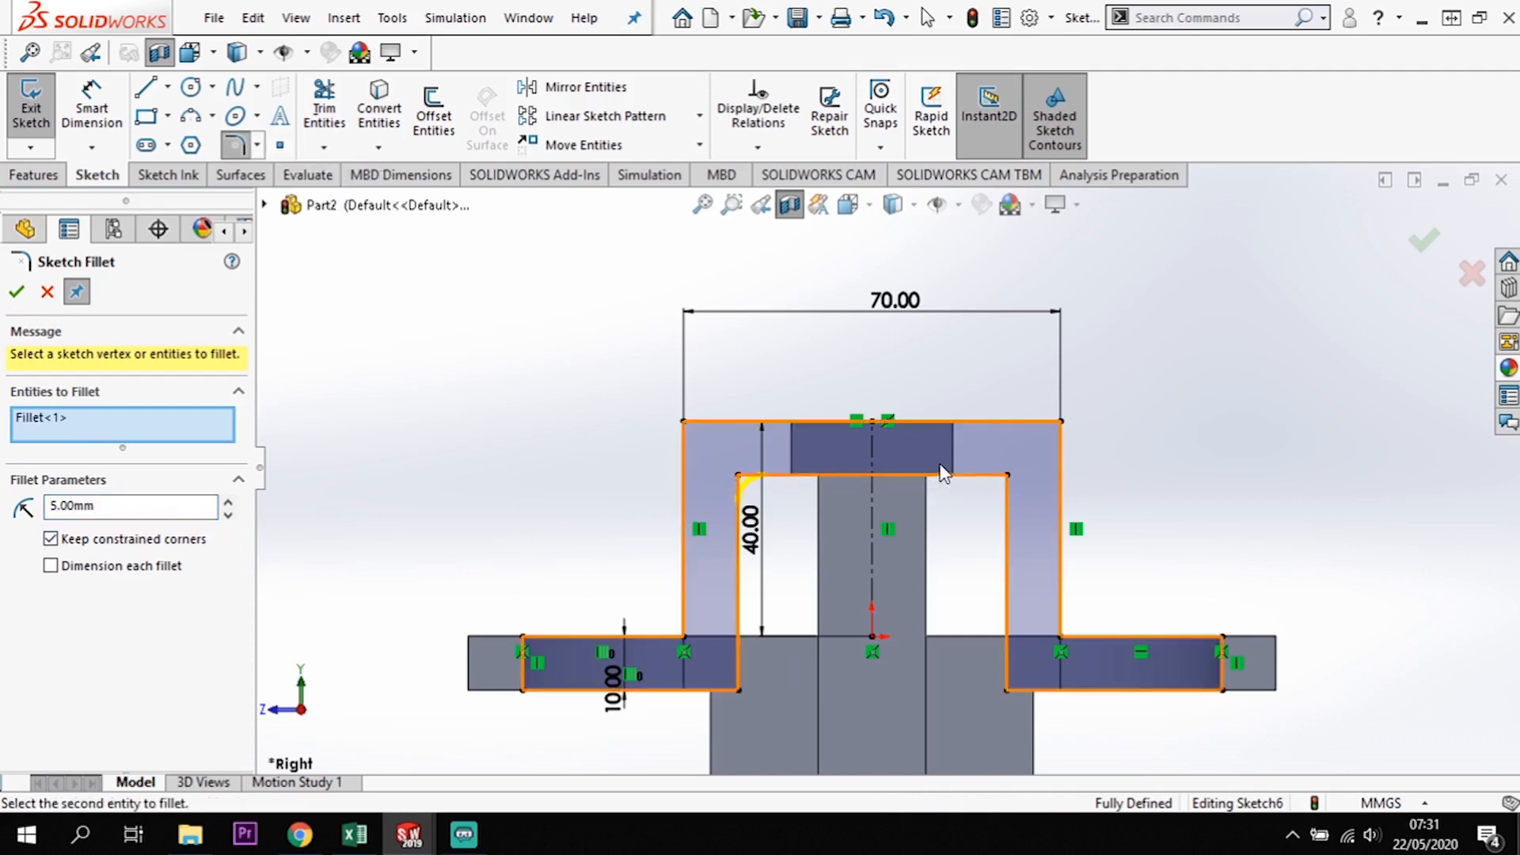
click(1006, 478)
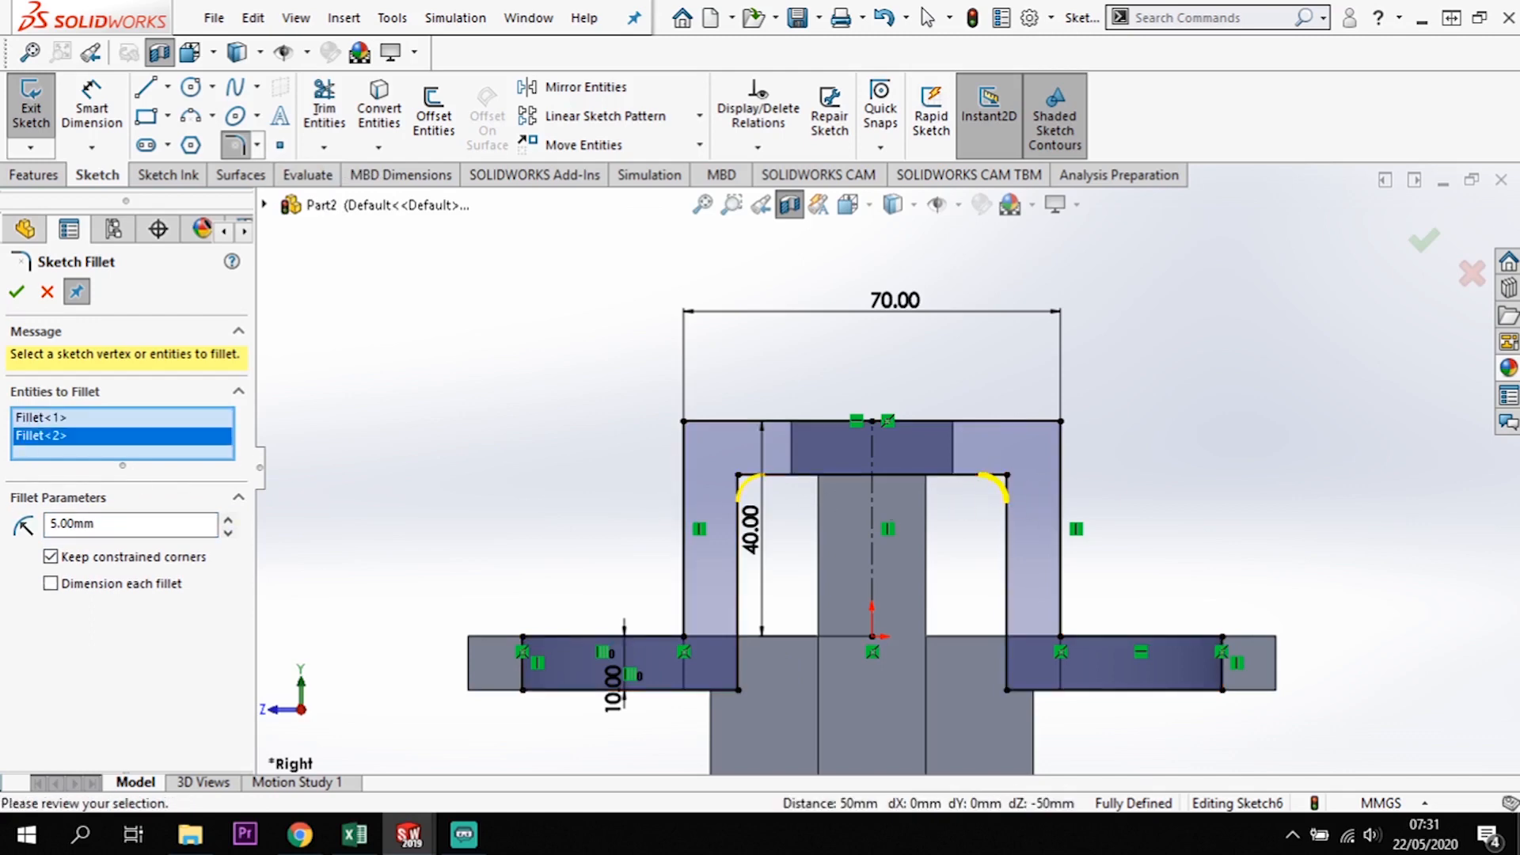
click(18, 293)
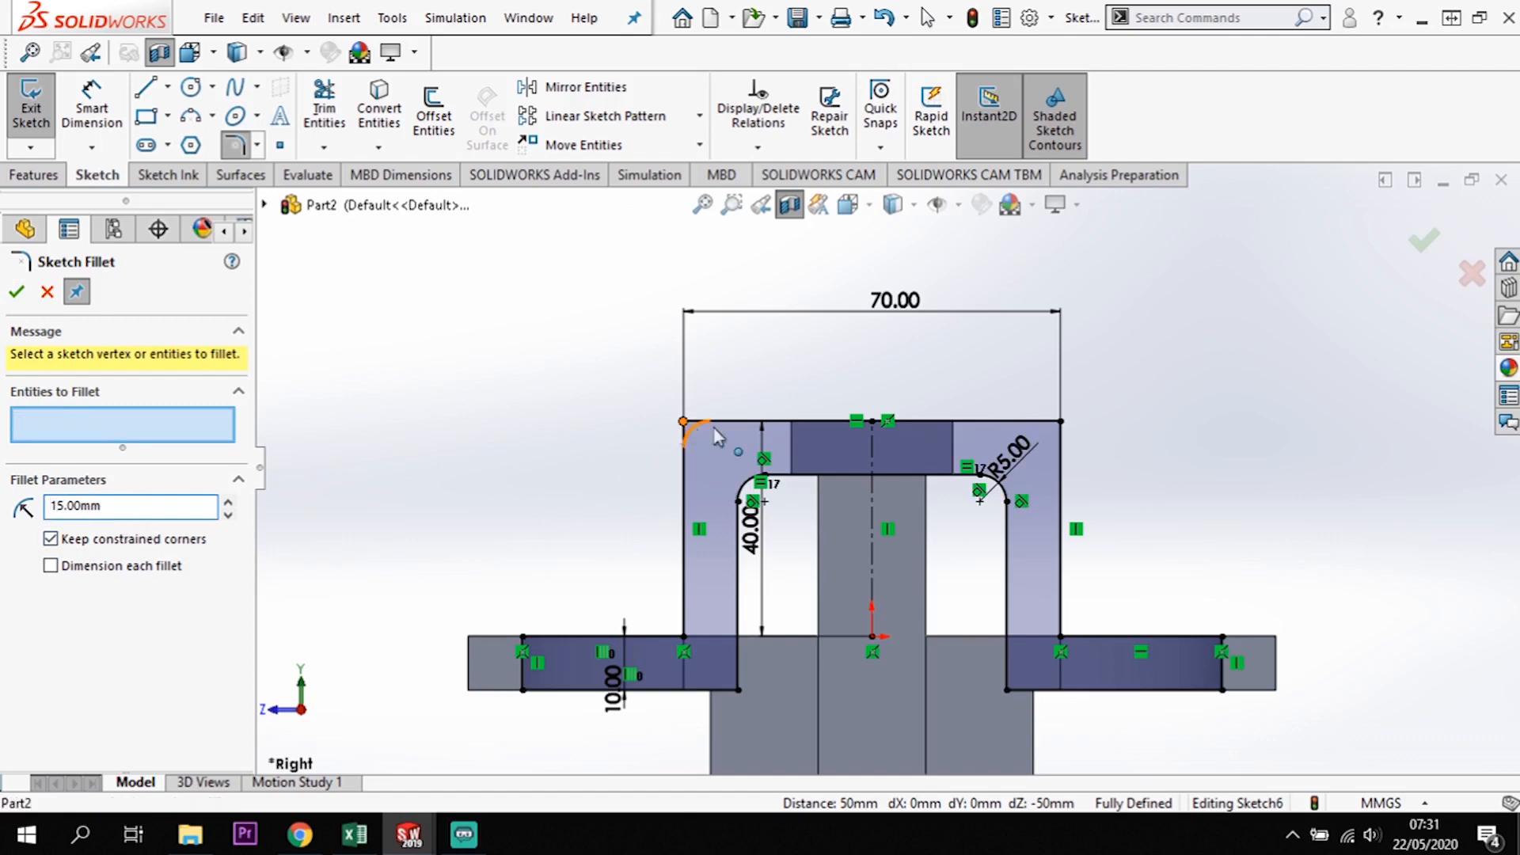
- Apply 15 mm sketch fillets to the two upper and two lower corners of the outer contour, accepting removal of conflicting relations
click(686, 423)
click(815, 438)
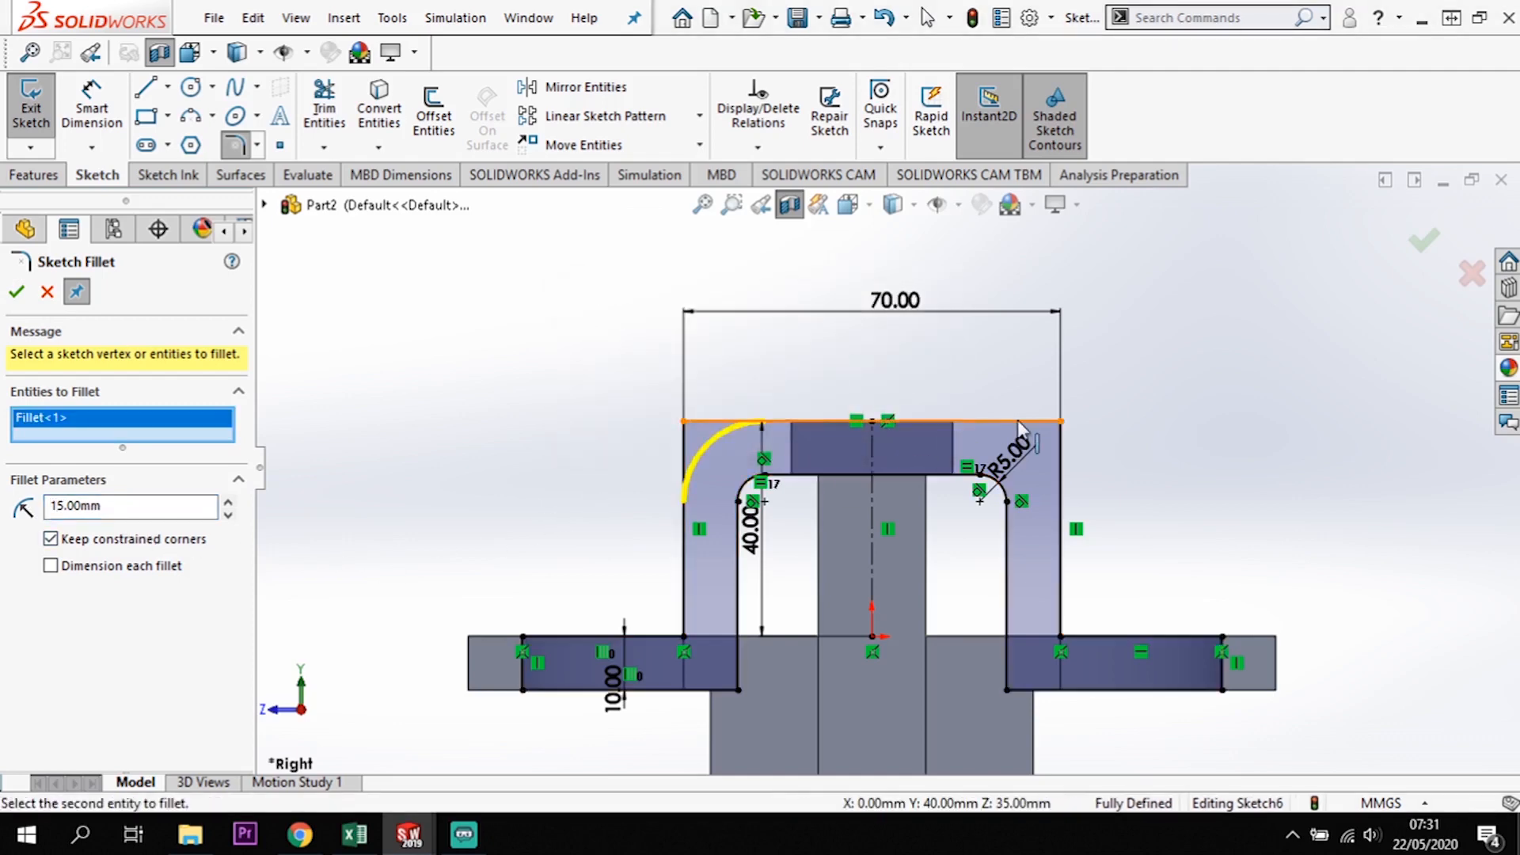
click(1063, 422)
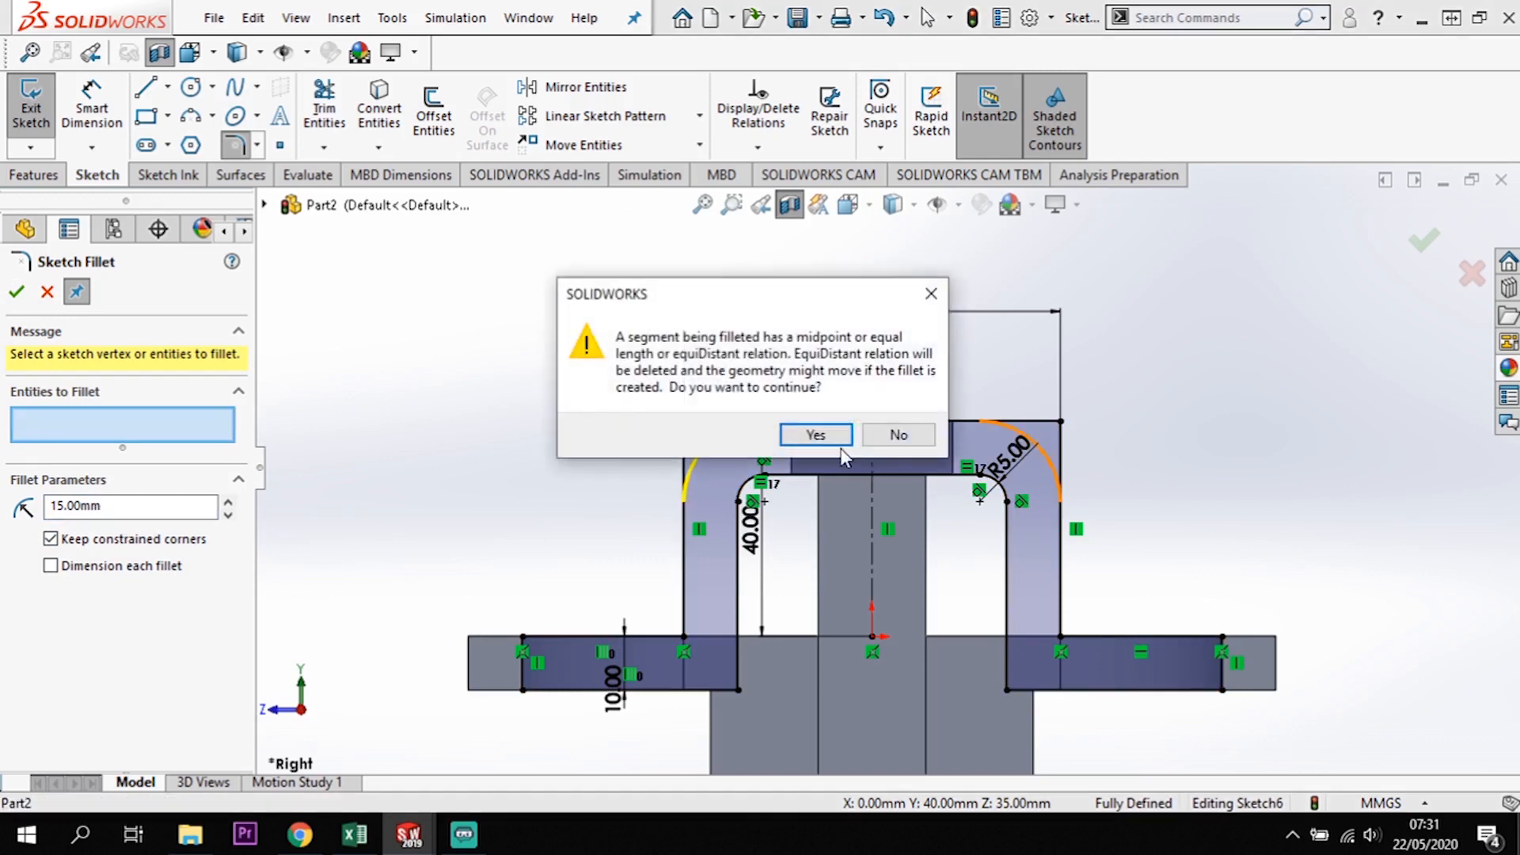
click(840, 438)
click(1059, 633)
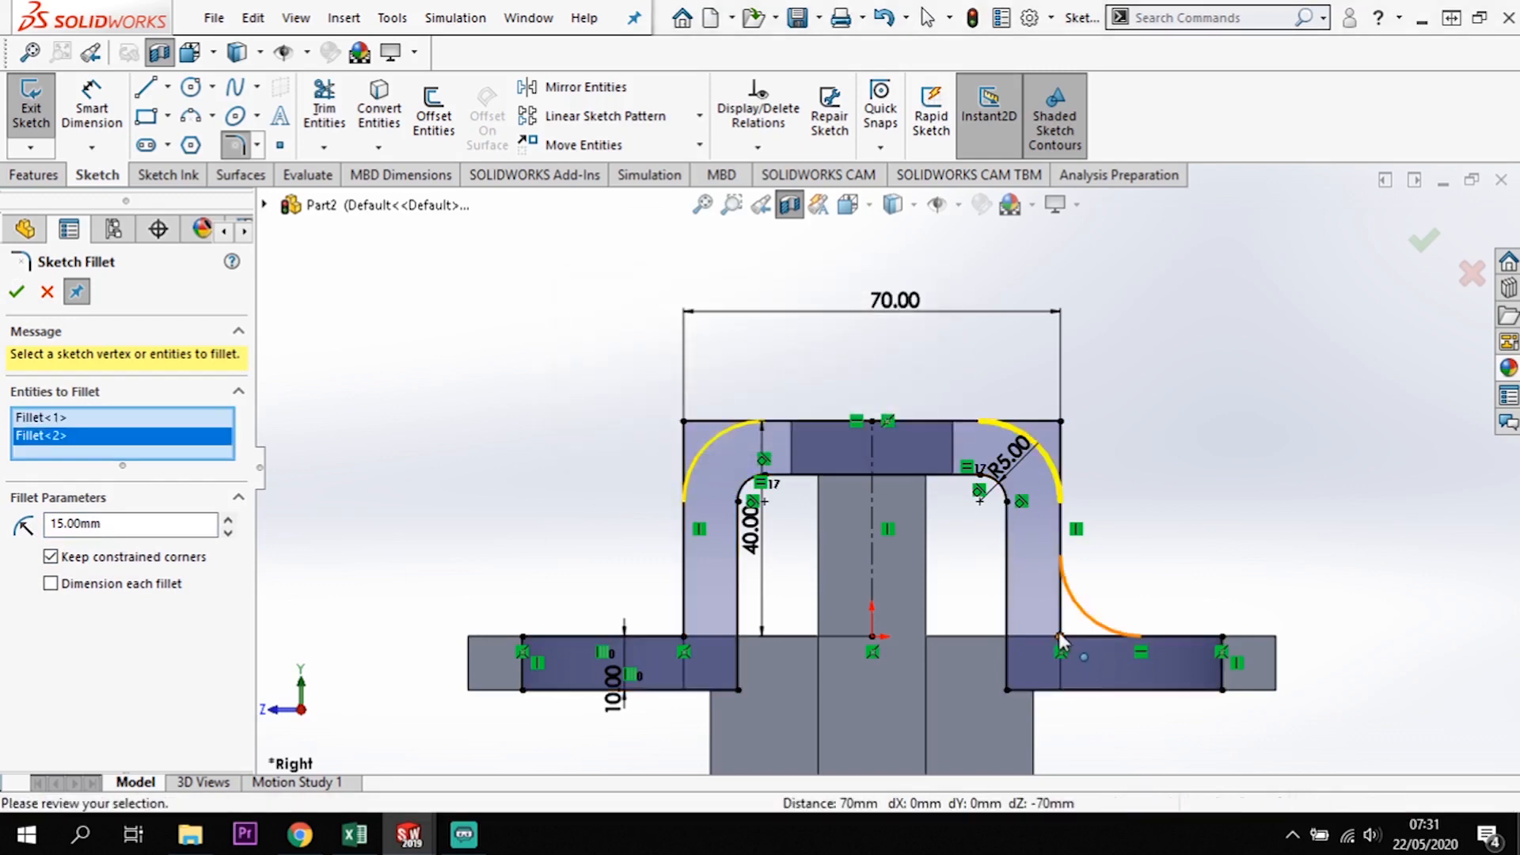
click(684, 638)
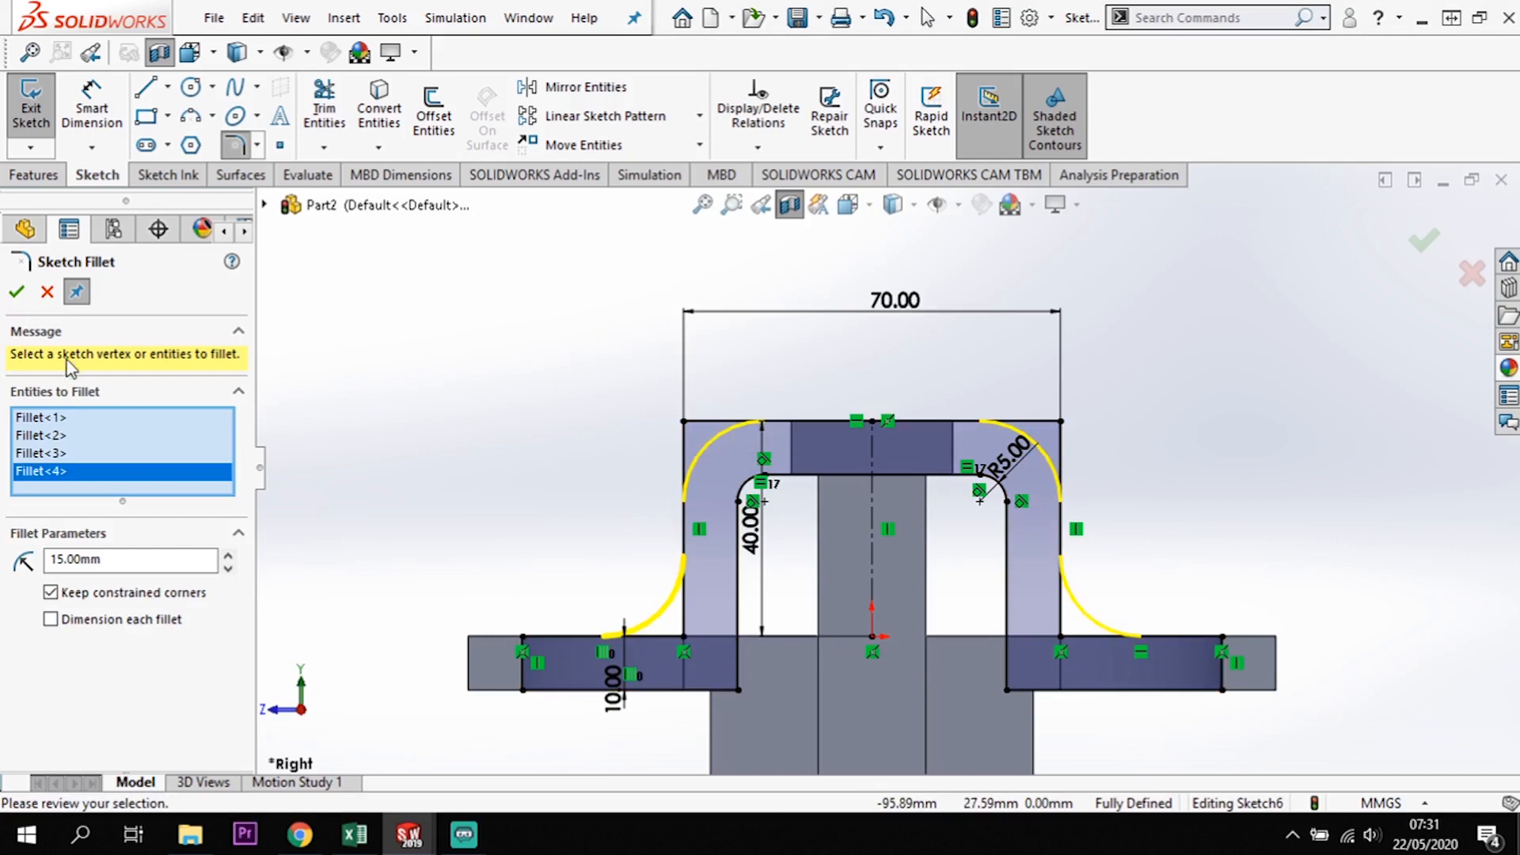
click(17, 292)
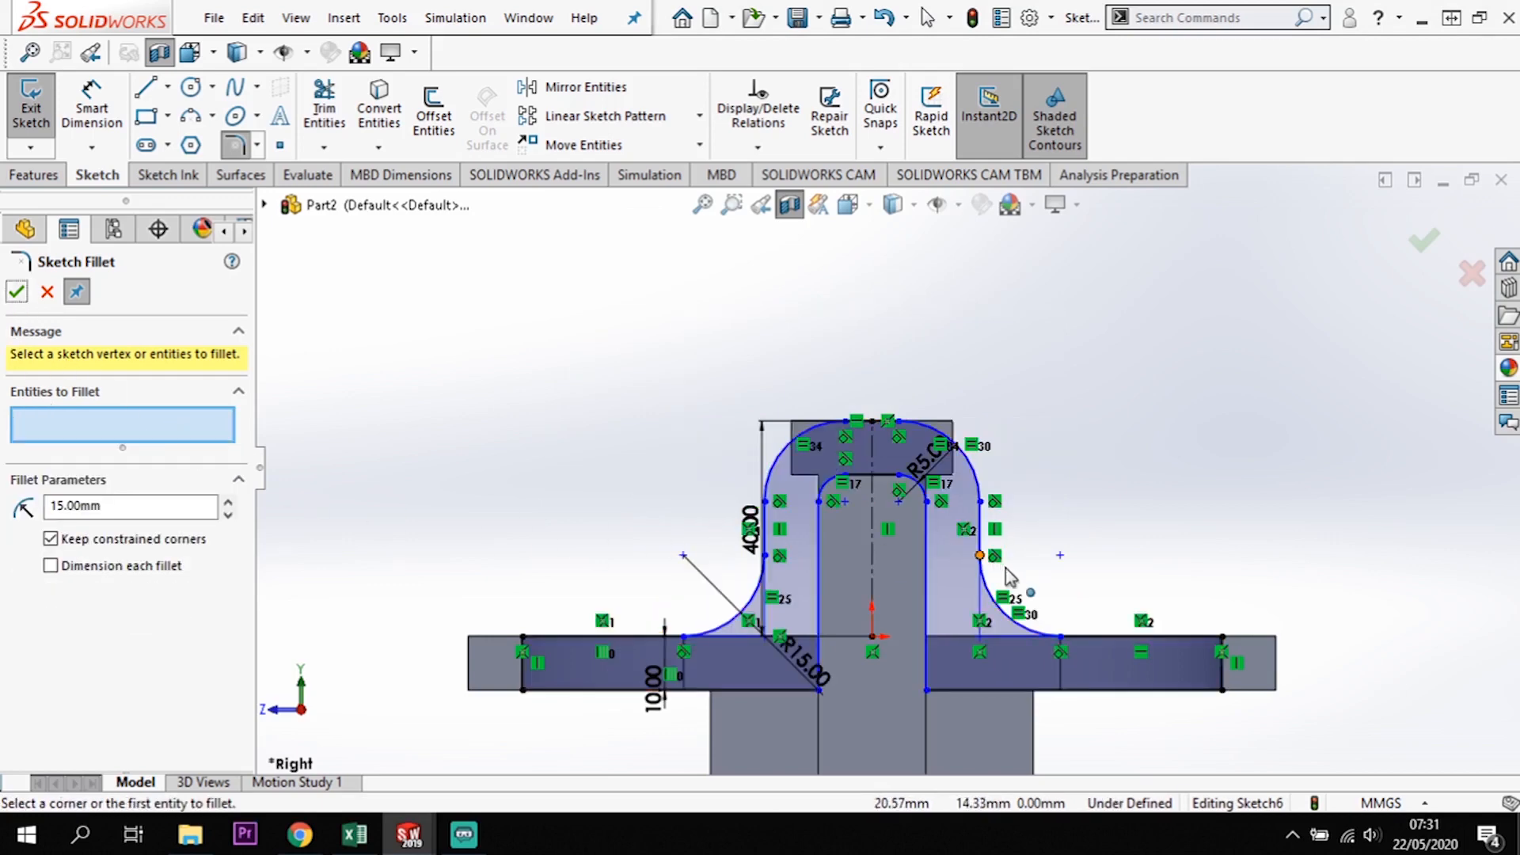
key(Escape)
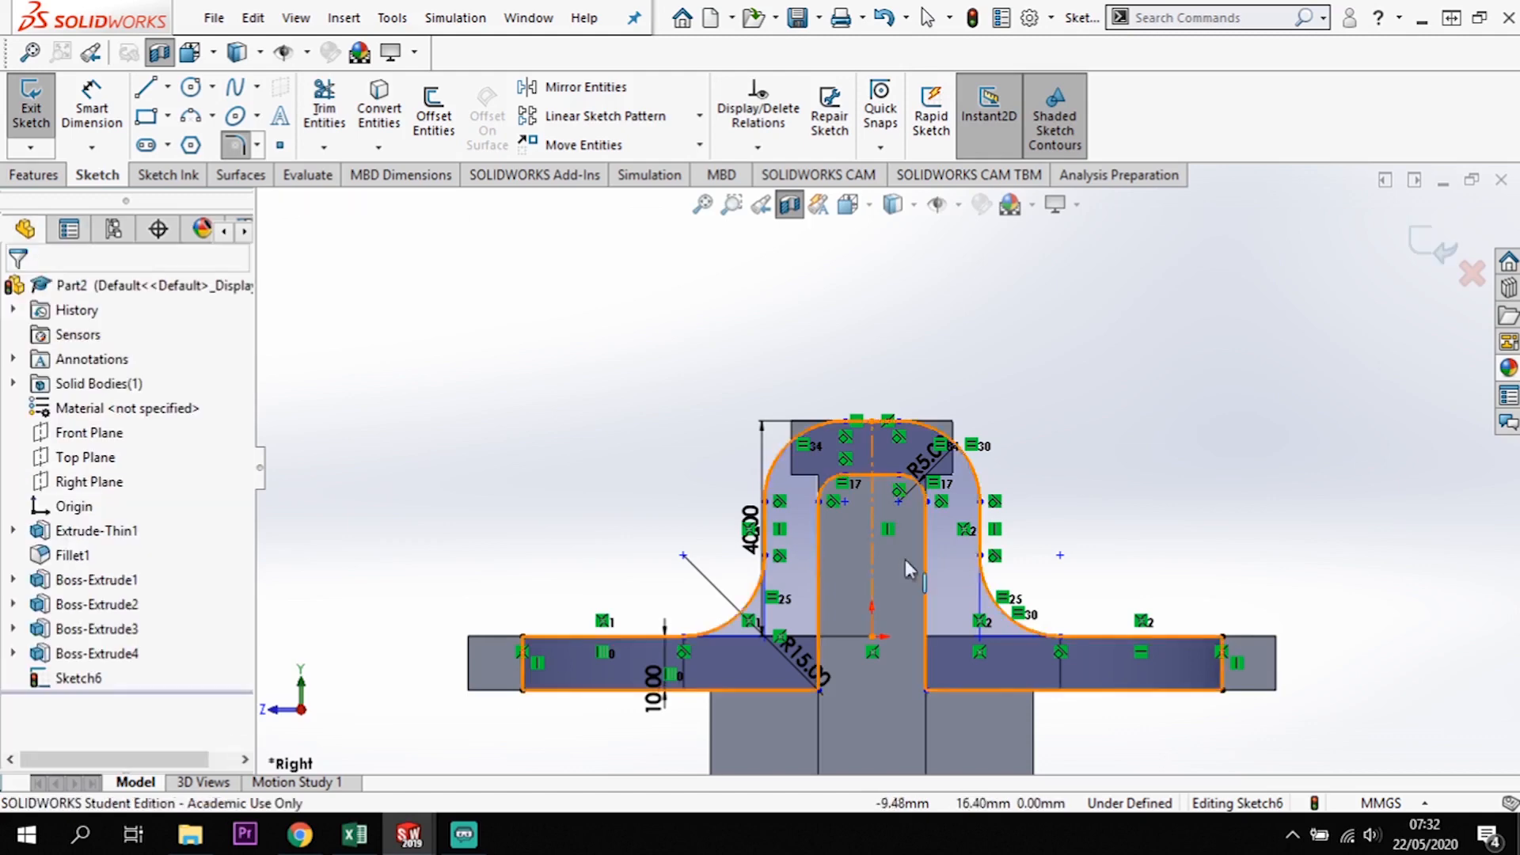
- Dimension the distance between the outer contour's two vertical sides and set it to 70 mm
click(82, 125)
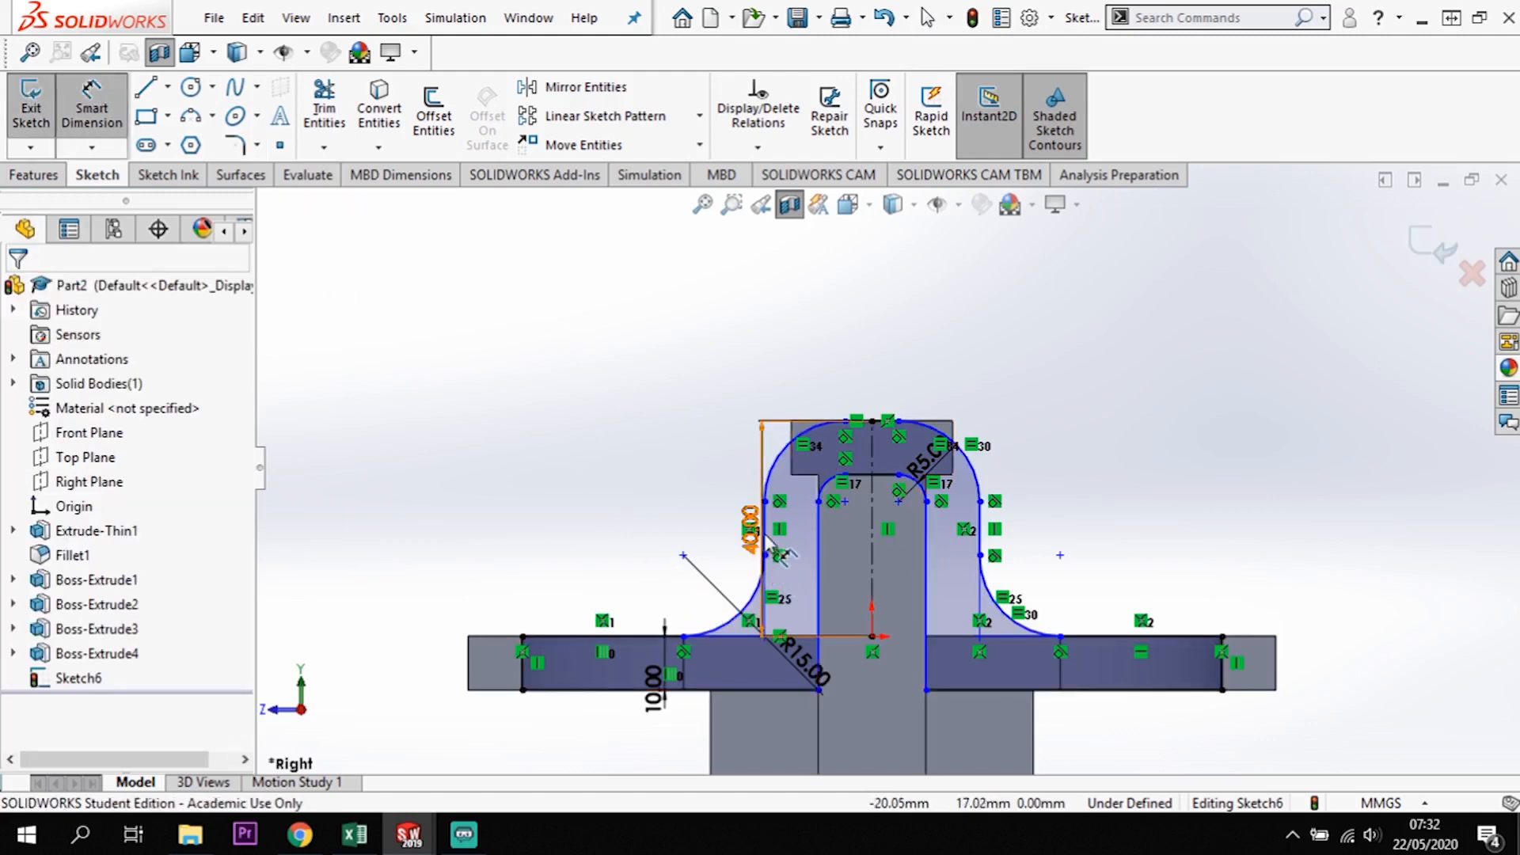
scroll(751, 532, down, 4)
click(784, 504)
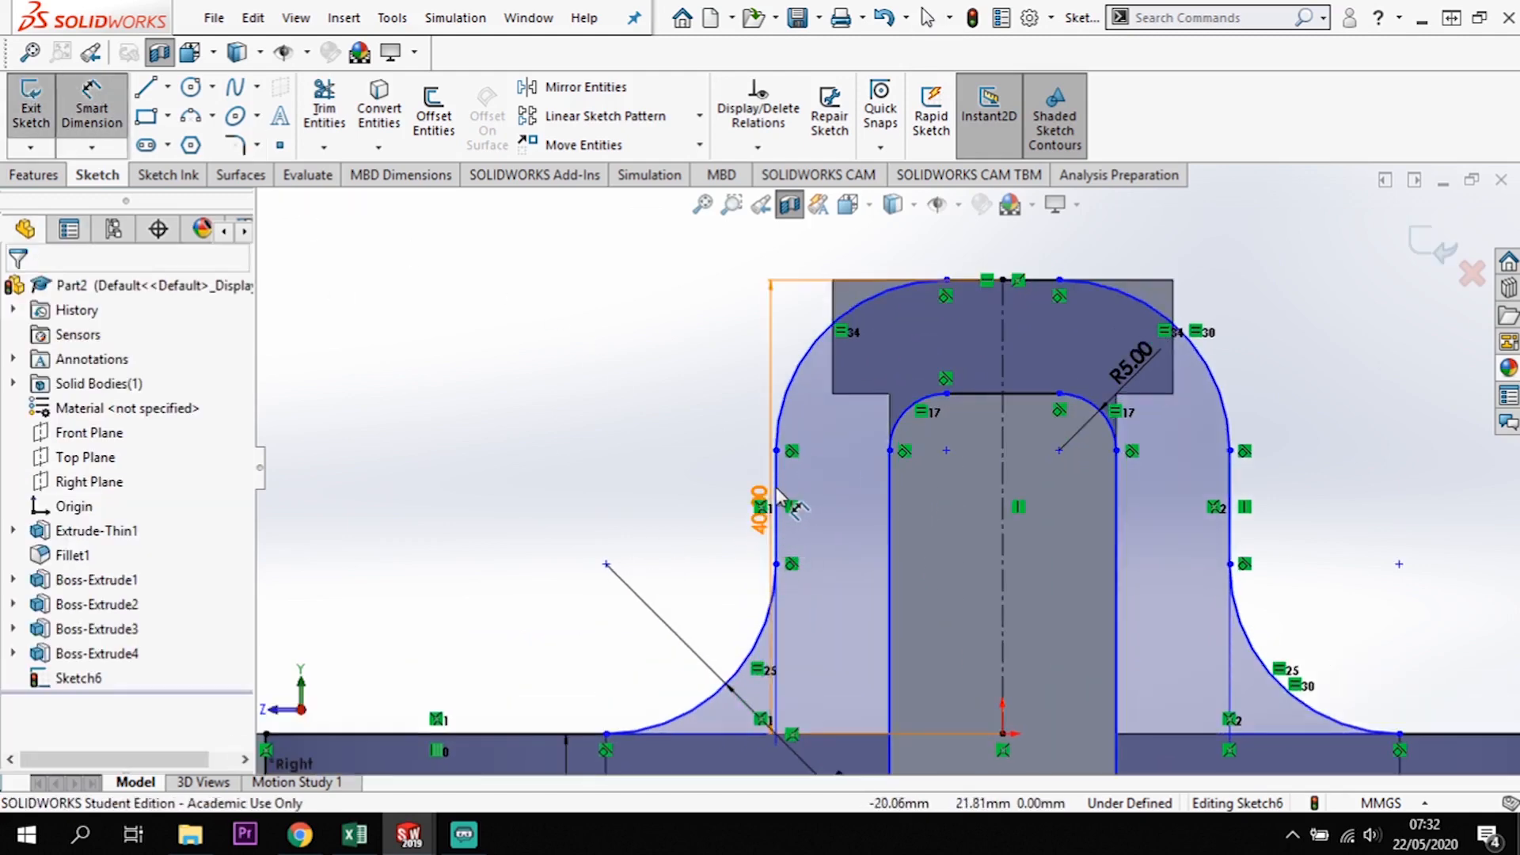
click(804, 497)
key(Return)
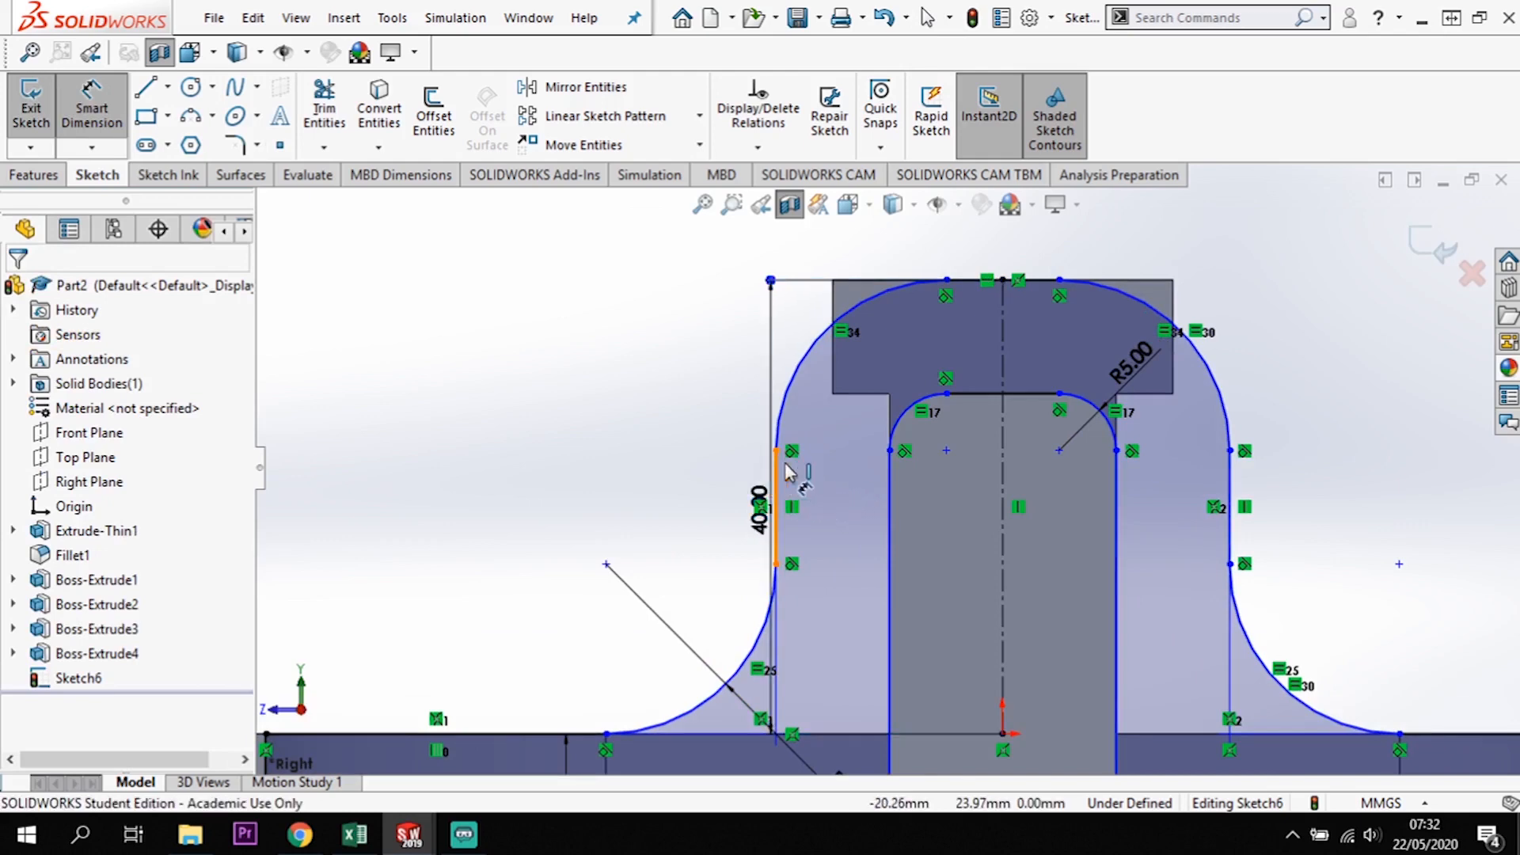
click(1231, 492)
click(1232, 494)
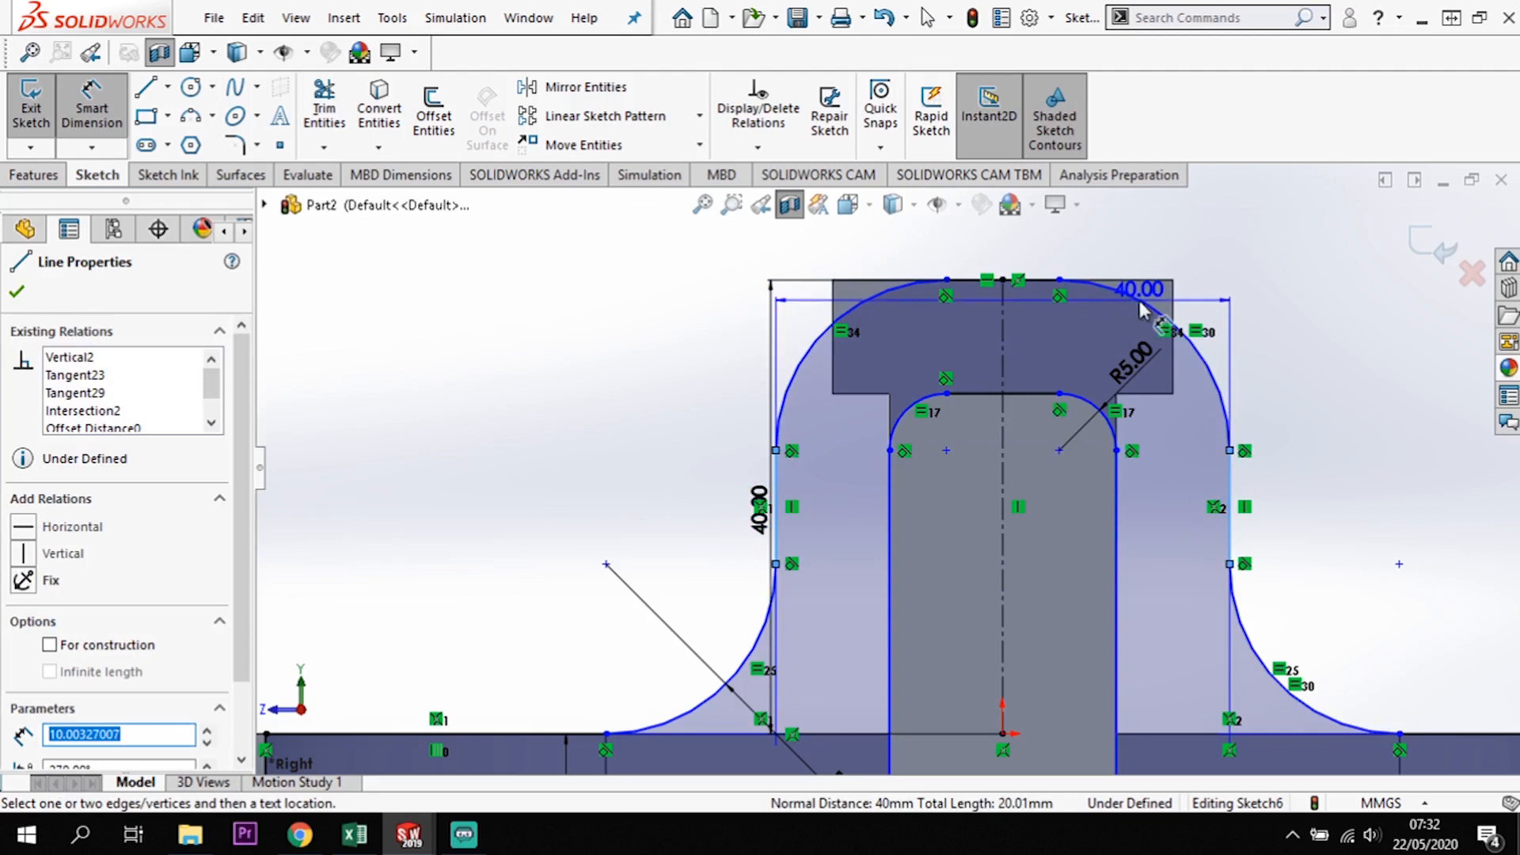
key(z)
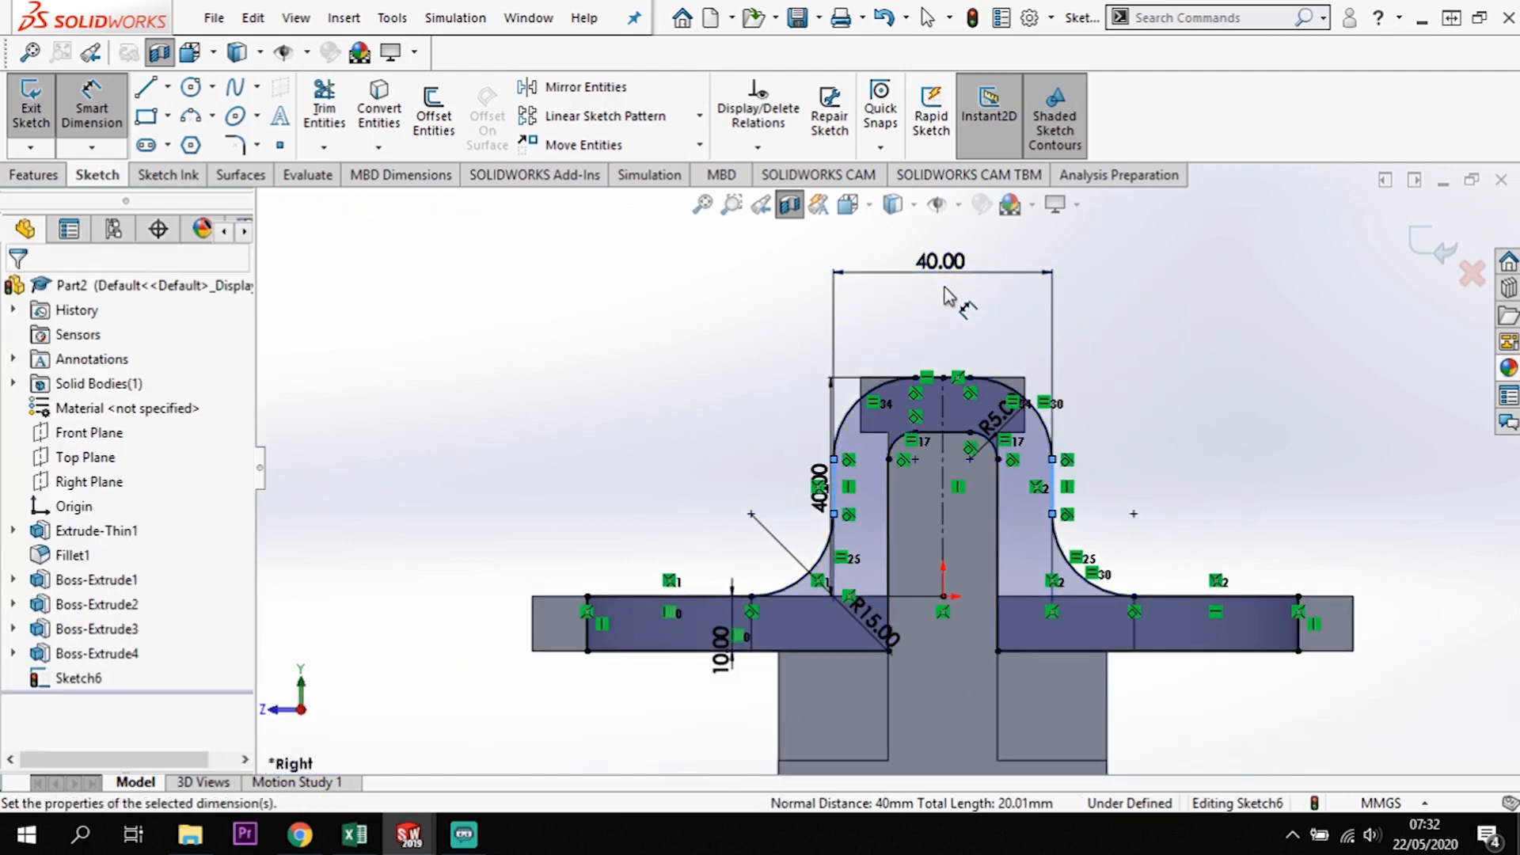
click(950, 299)
text(70)
key(Return)
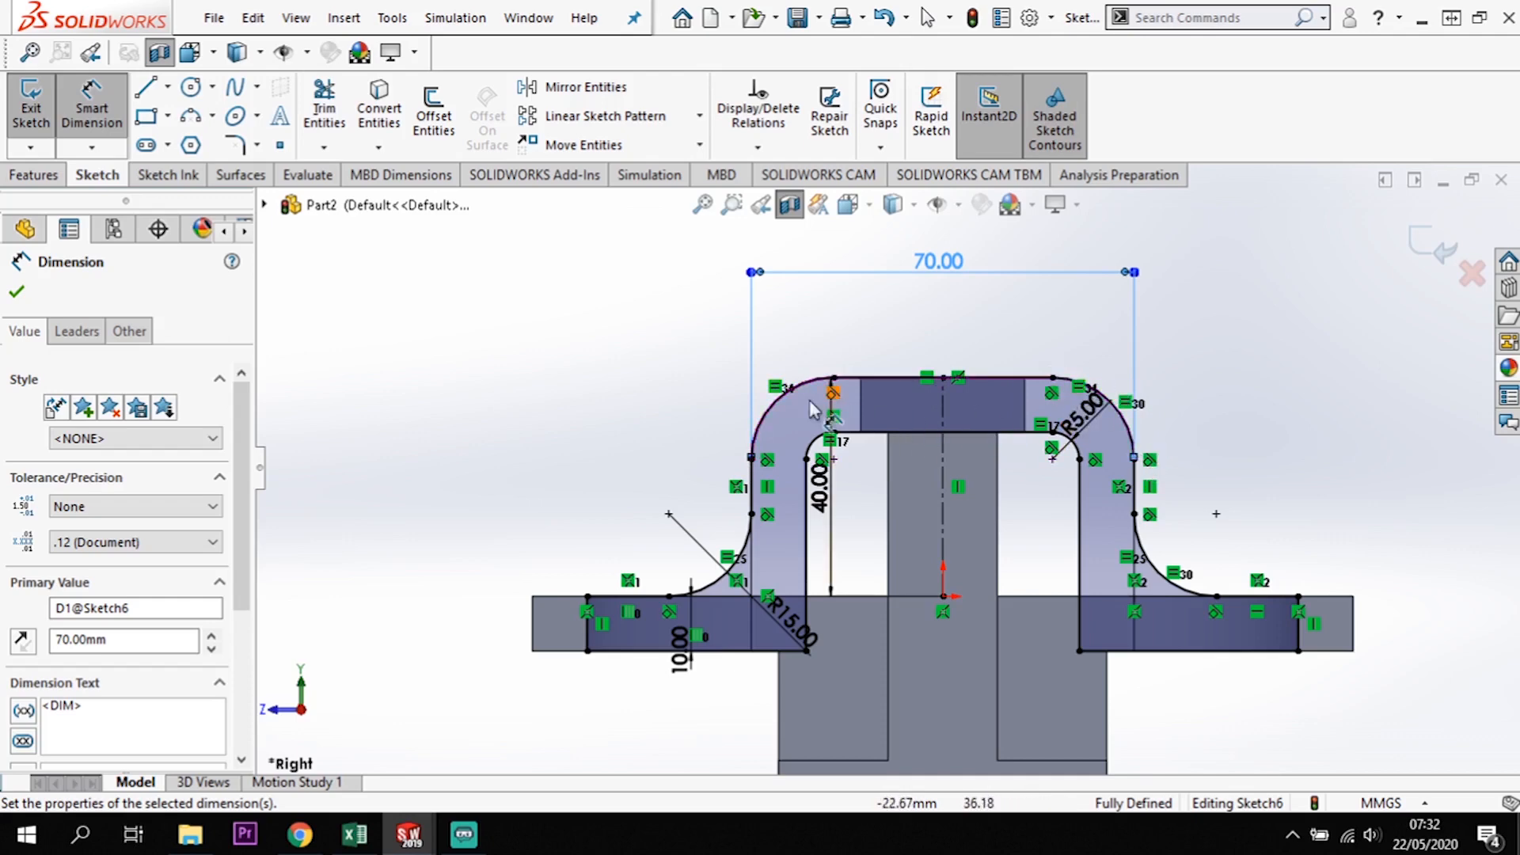
click(18, 296)
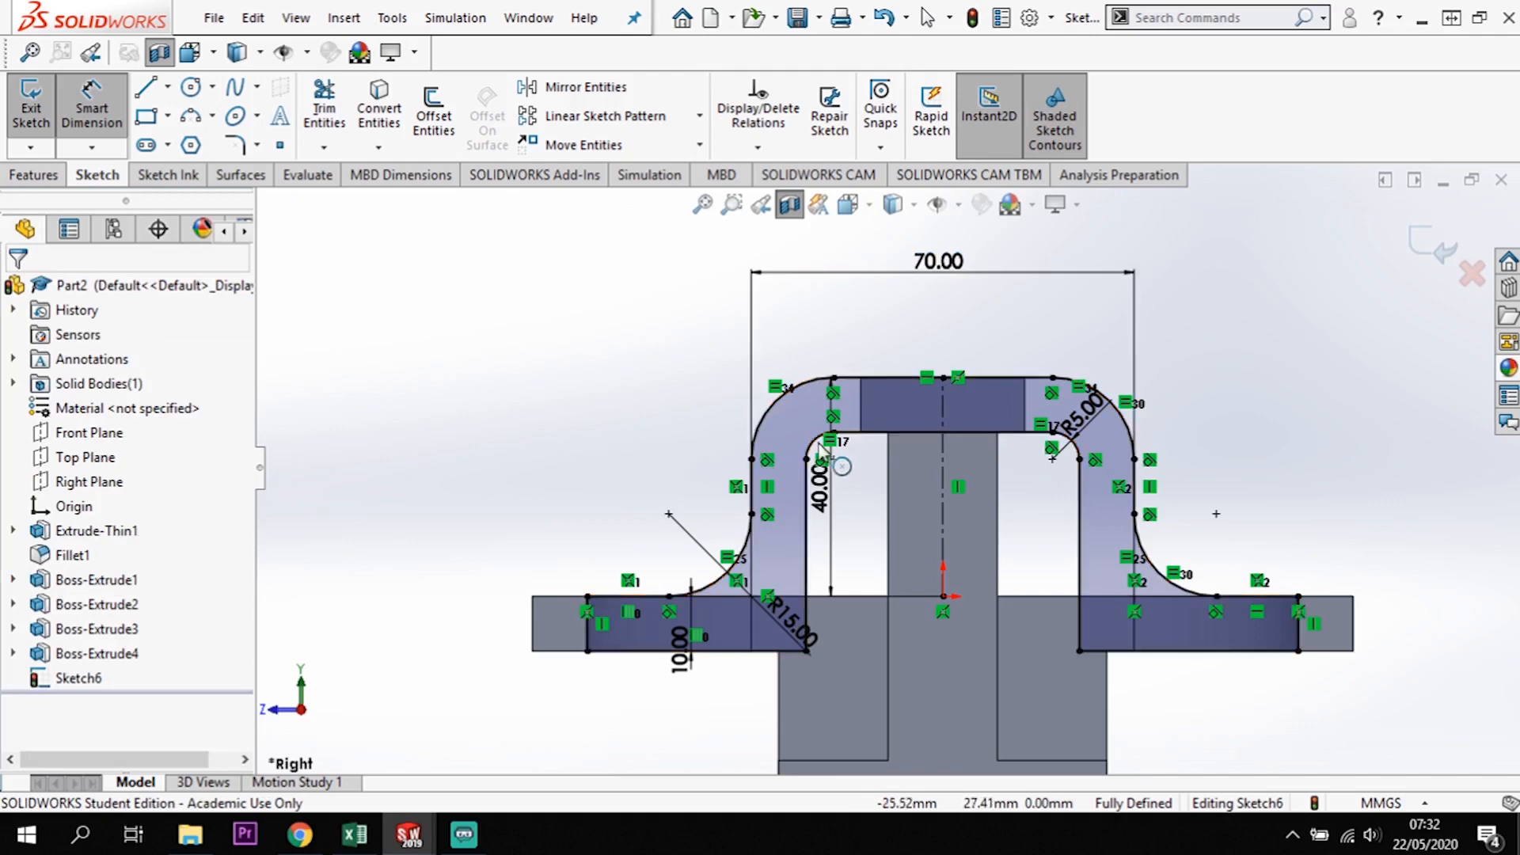
key(Escape)
- Apply 25 mm sketch fillets to the two lower corners of the inner contour
scroll(911, 420, down, 1)
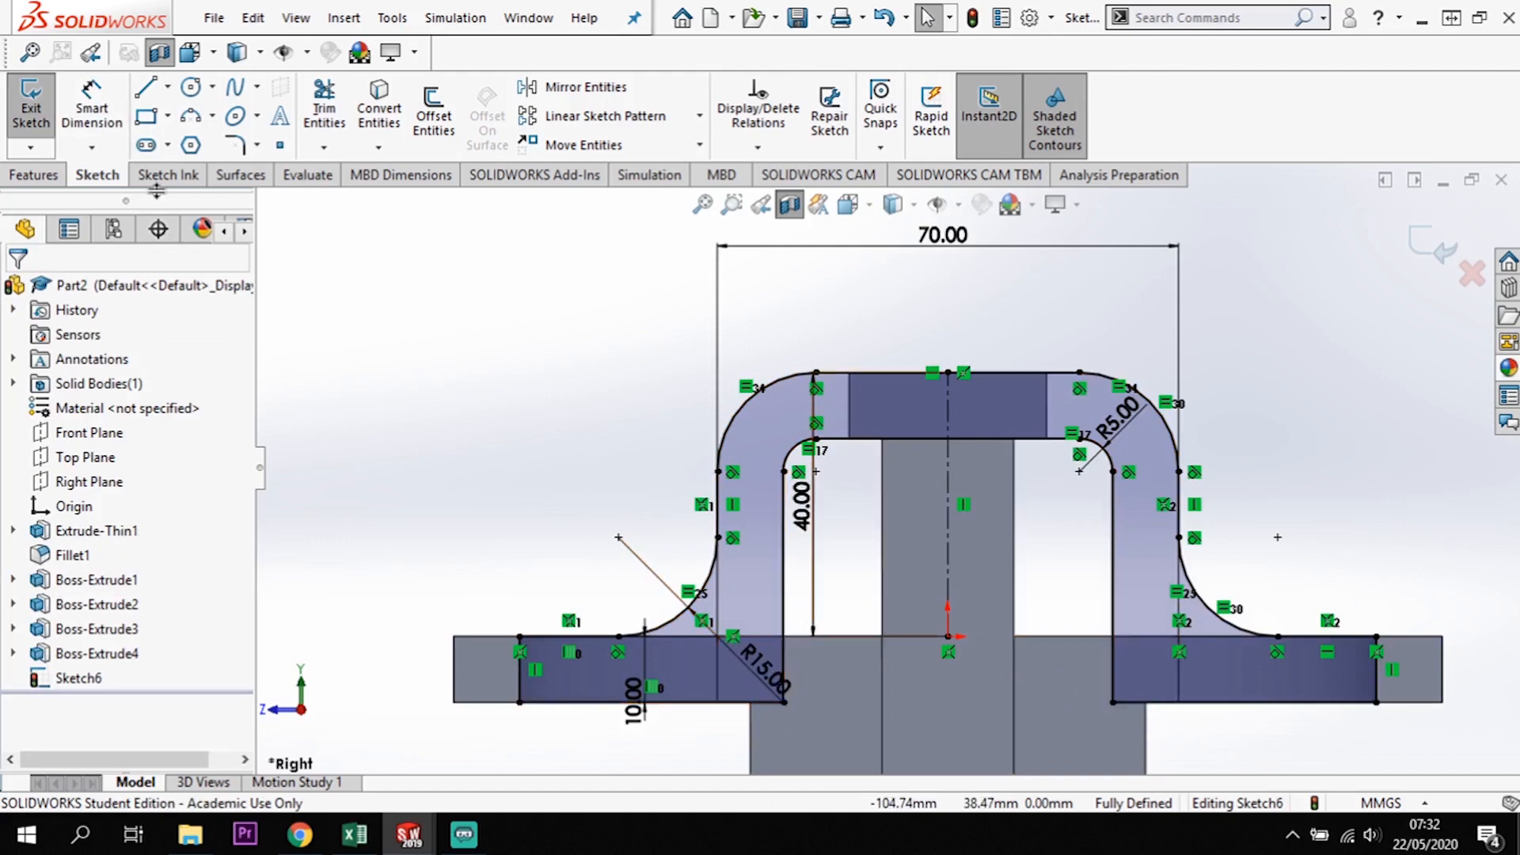
click(235, 145)
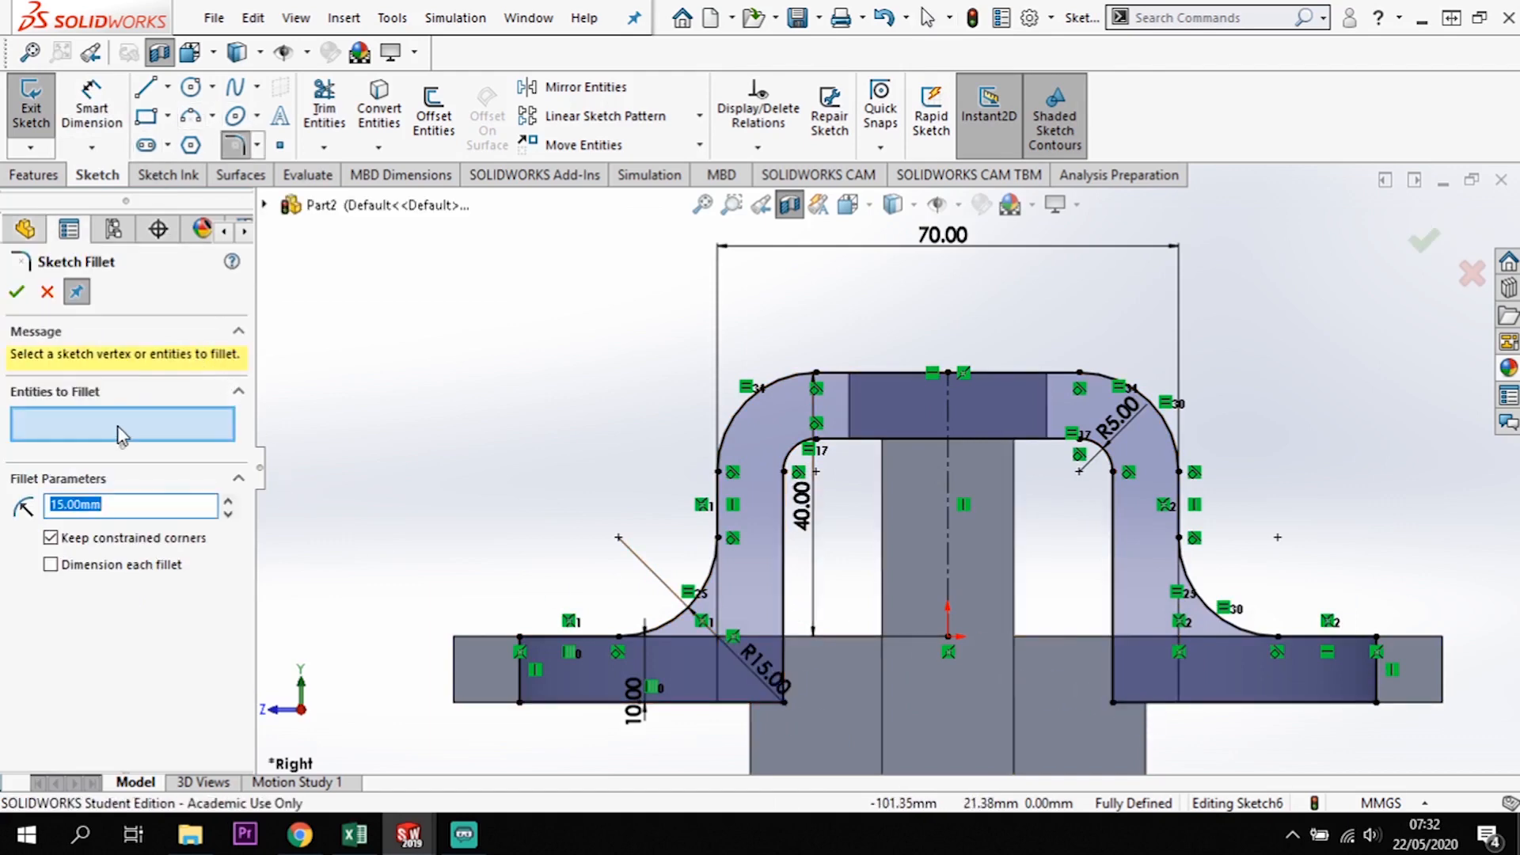
click(54, 503)
click(785, 703)
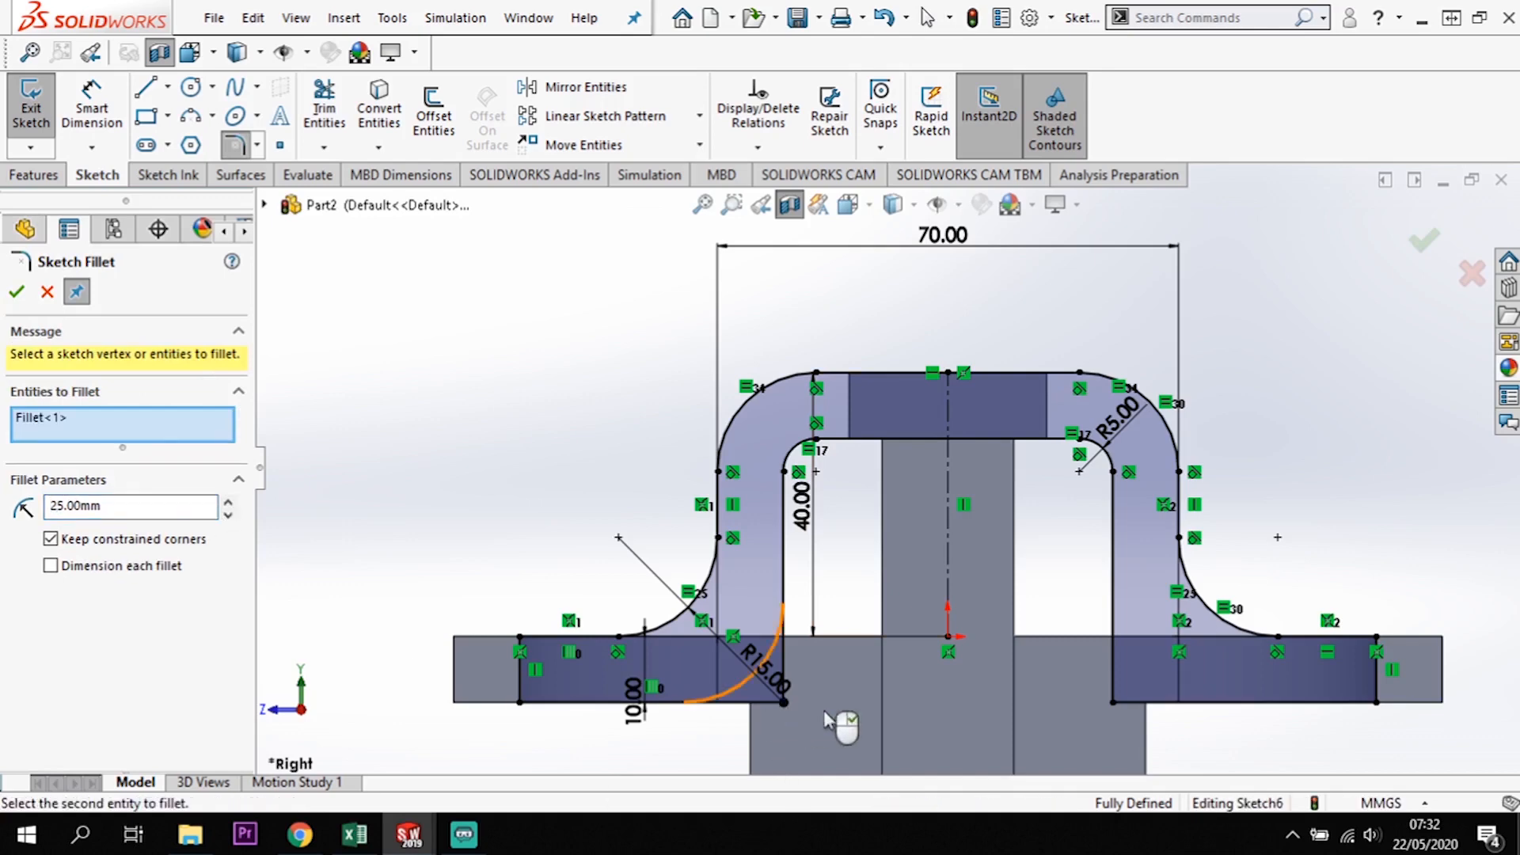
click(1114, 703)
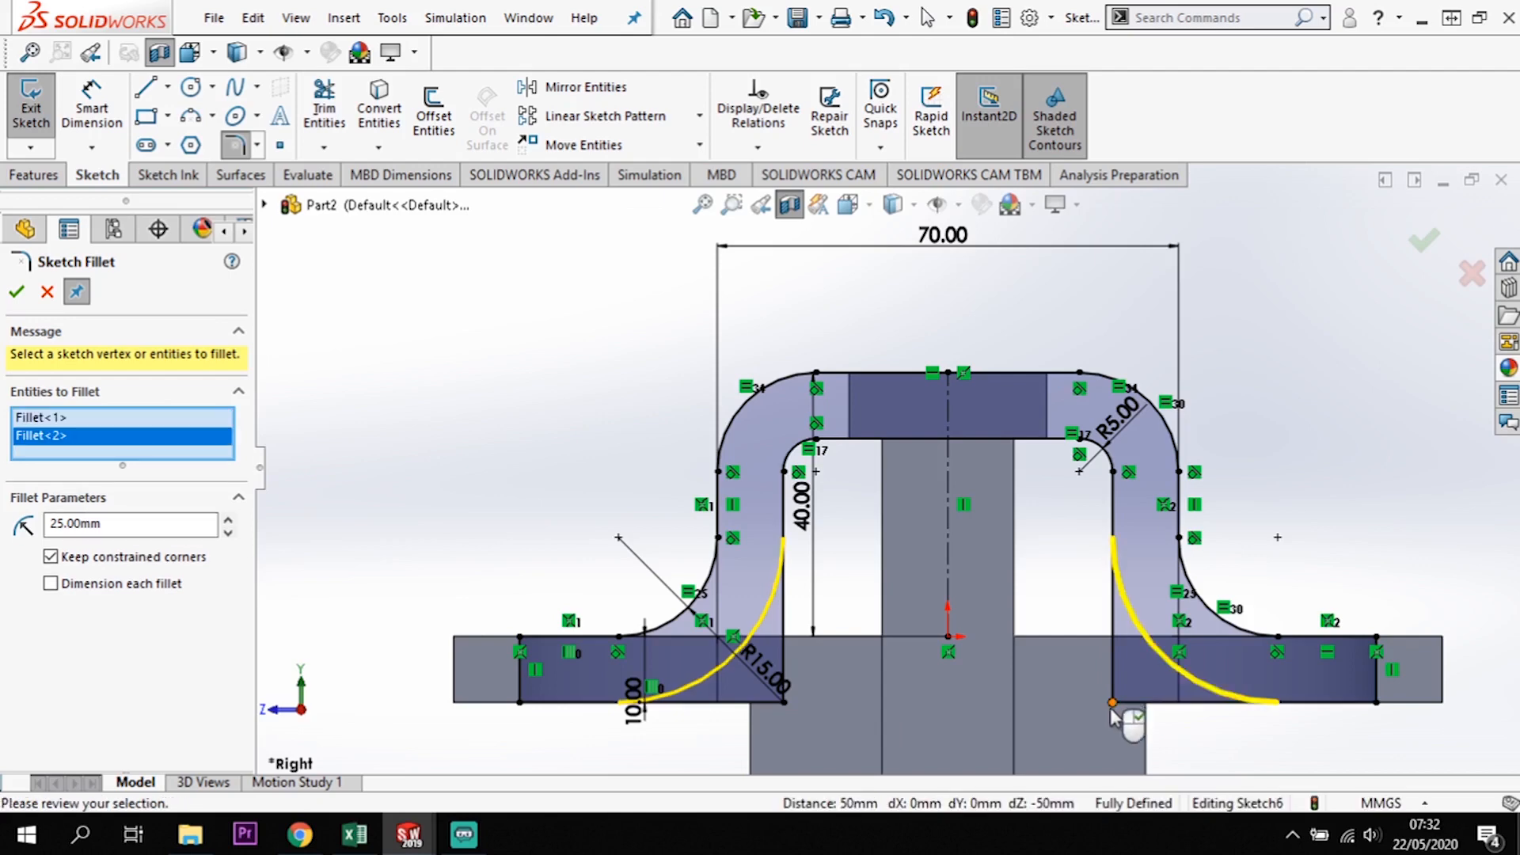
click(18, 293)
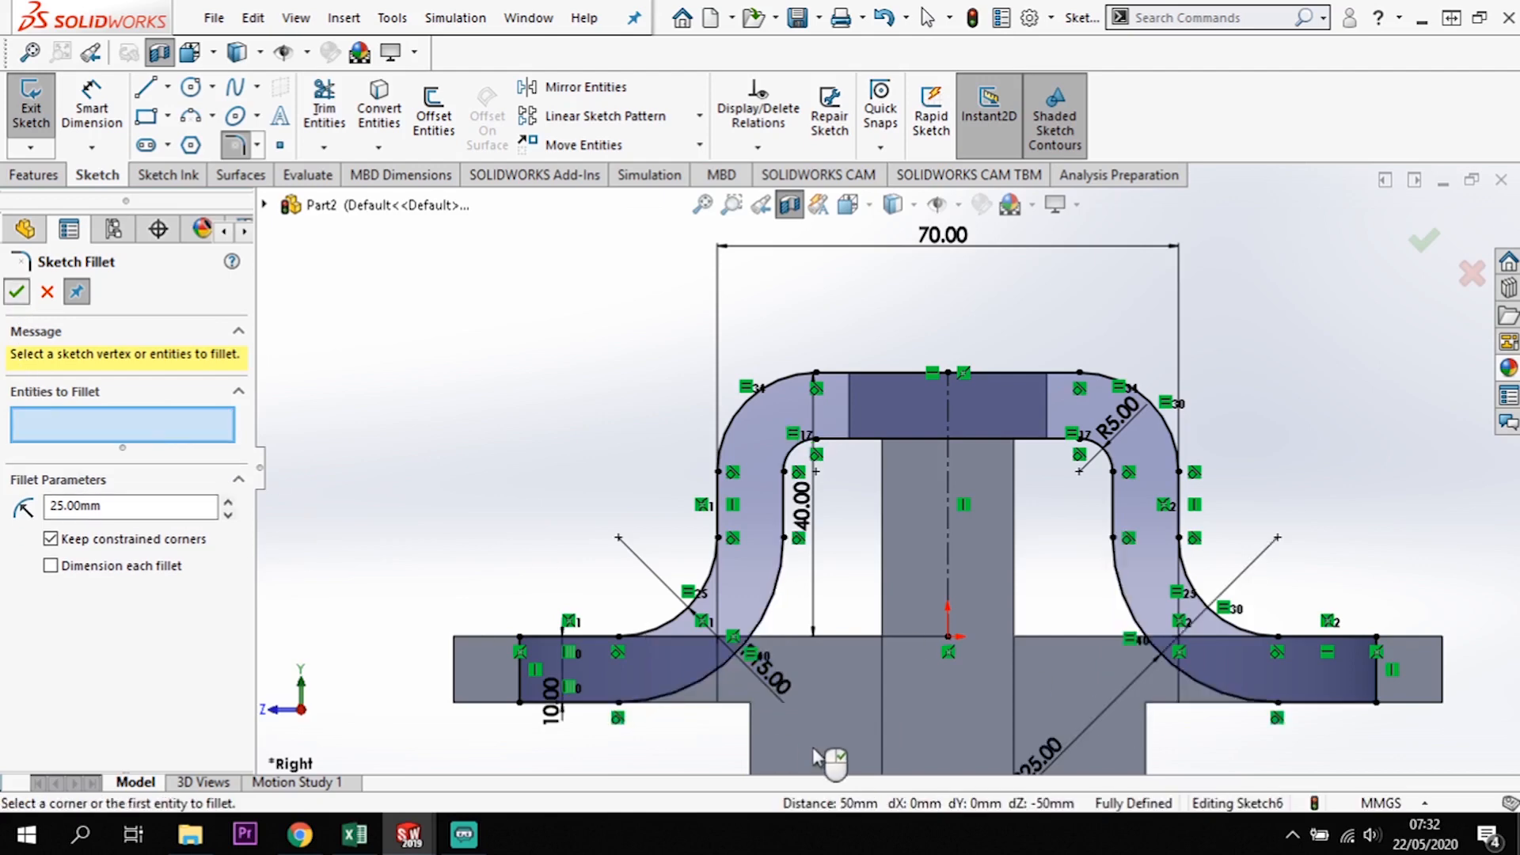
key(f)
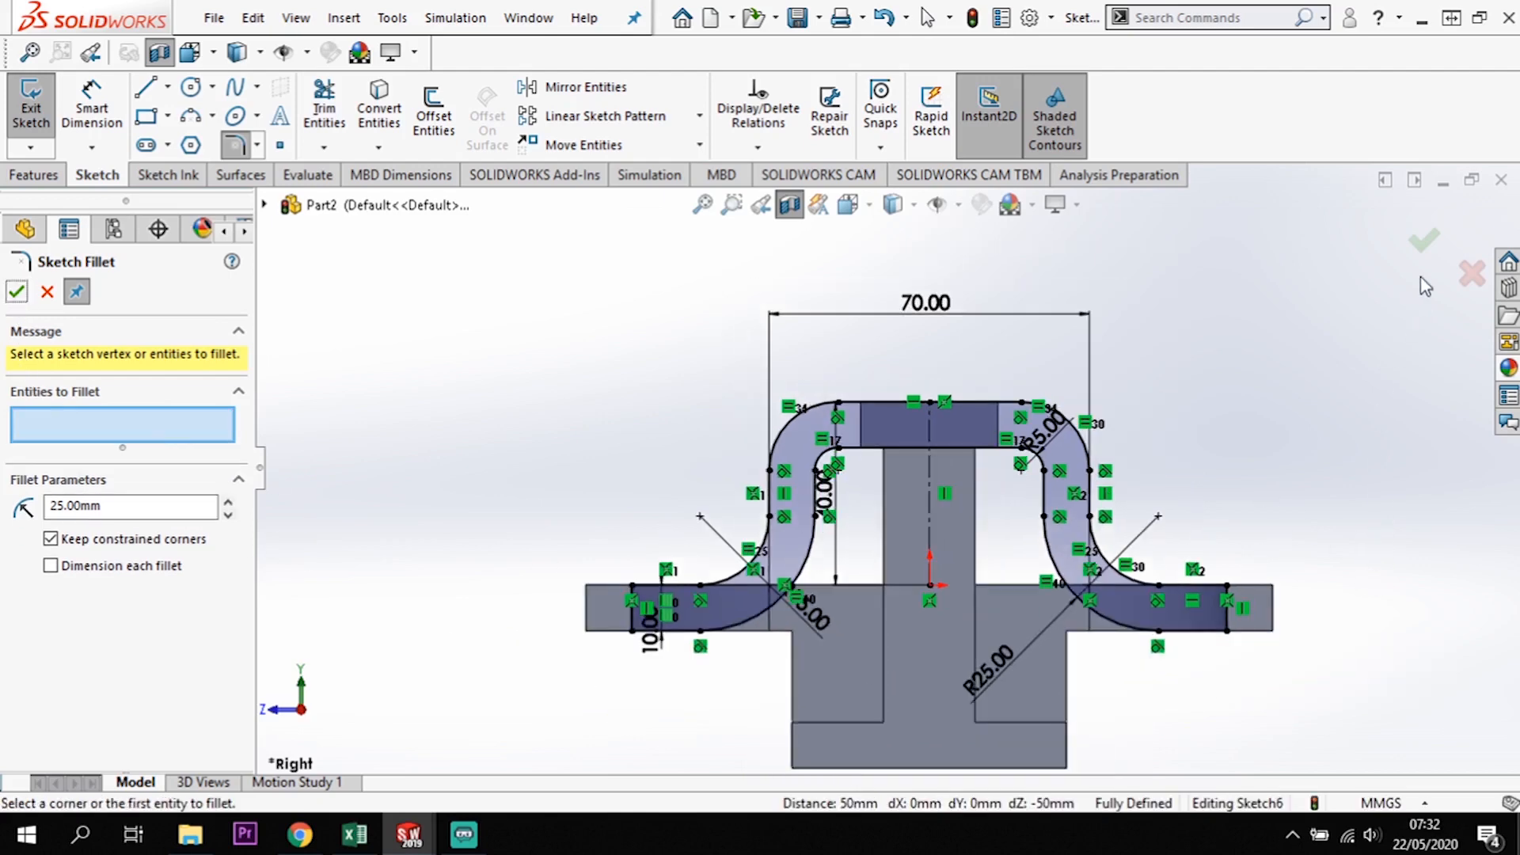
click(33, 174)
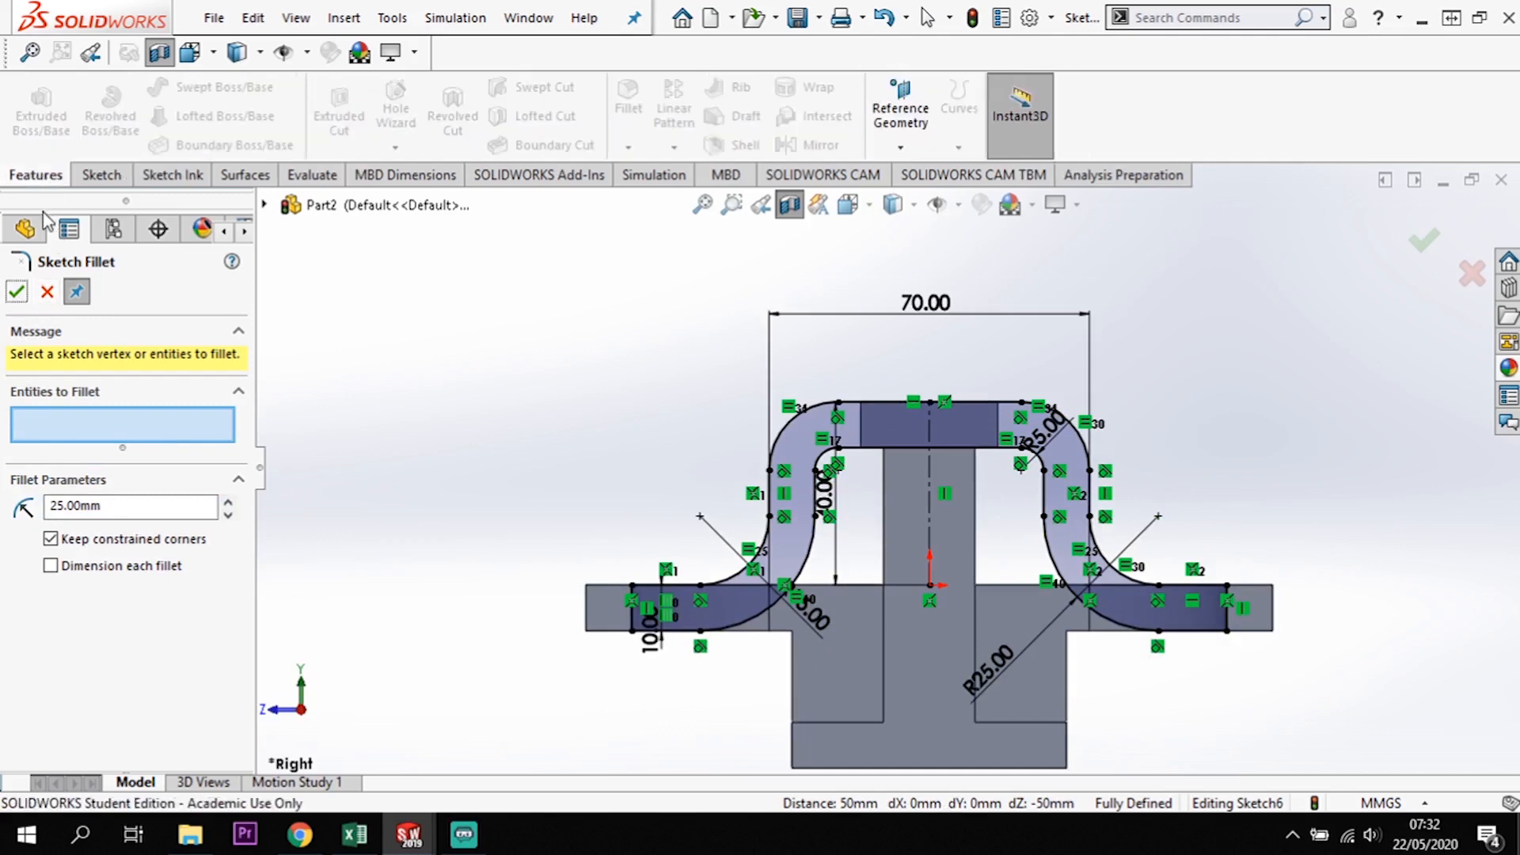
click(17, 295)
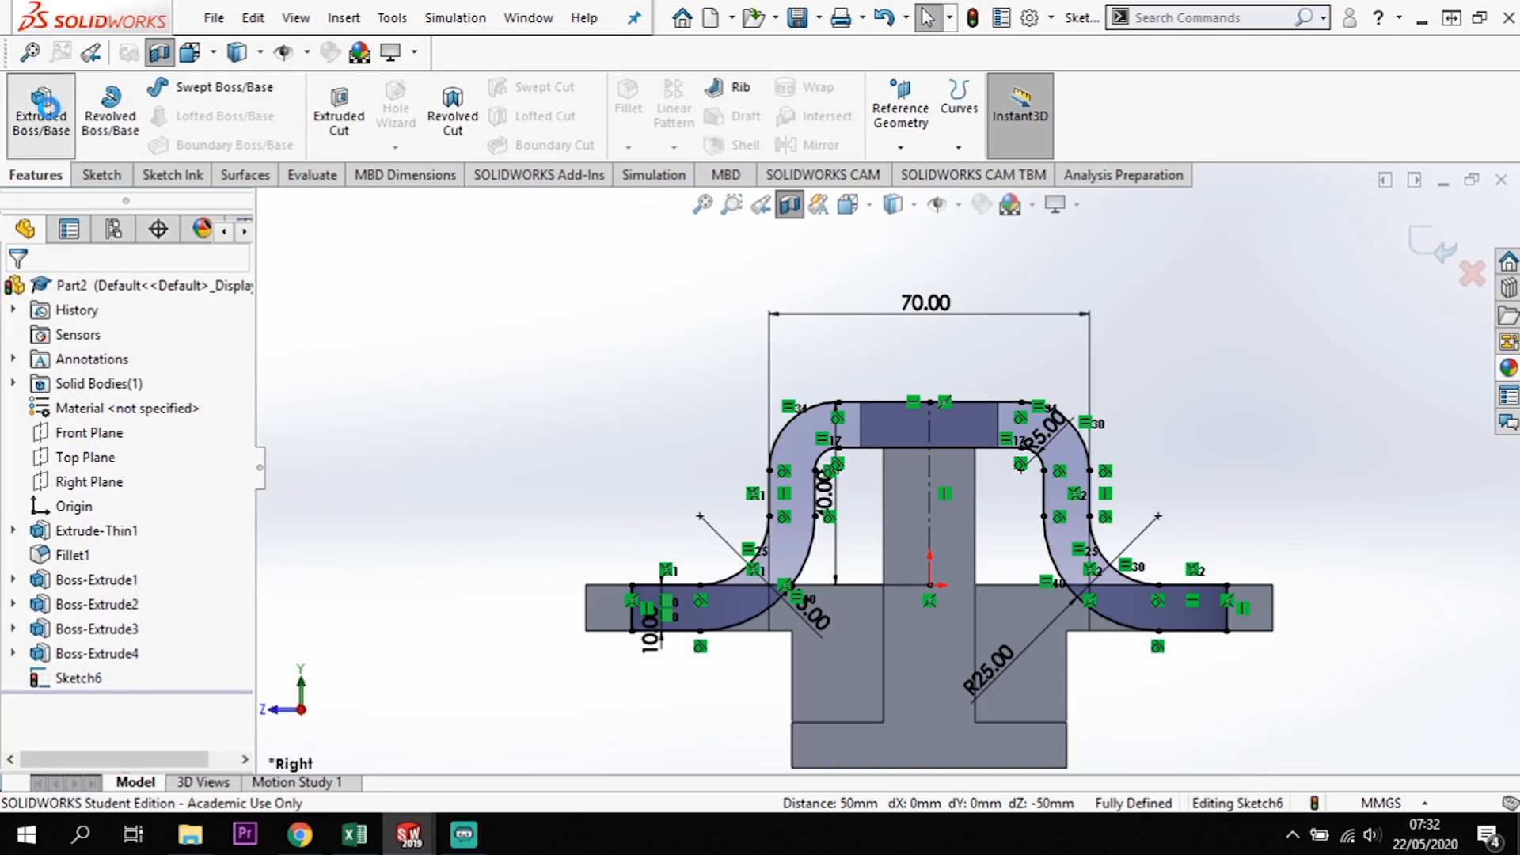
- Extrude the hat-shaped profile 10 mm as a boss with the Mid Plane end condition and Merge result on
click(44, 101)
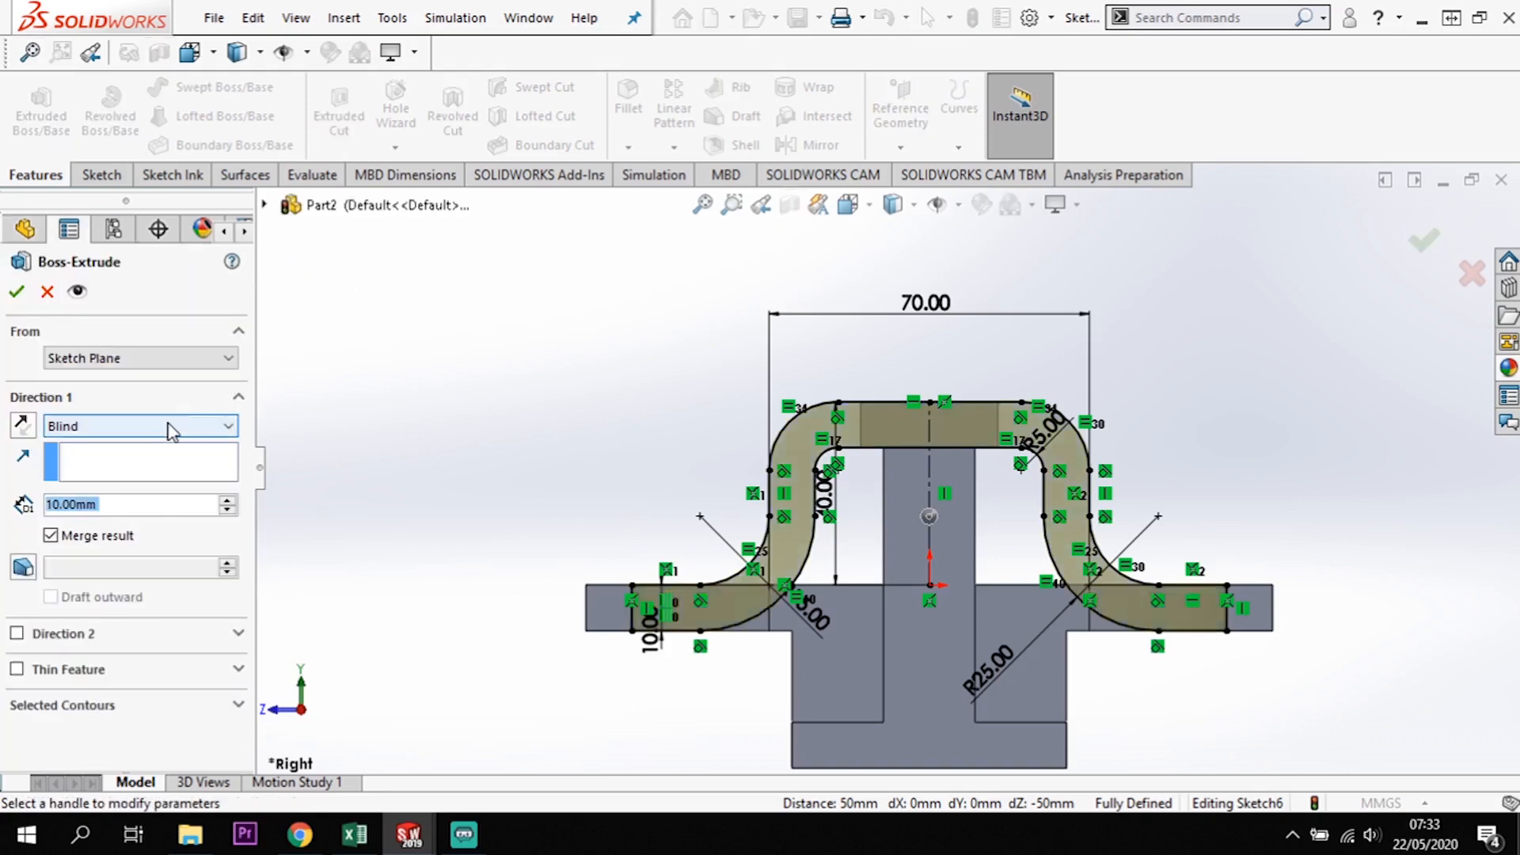
click(170, 426)
click(118, 549)
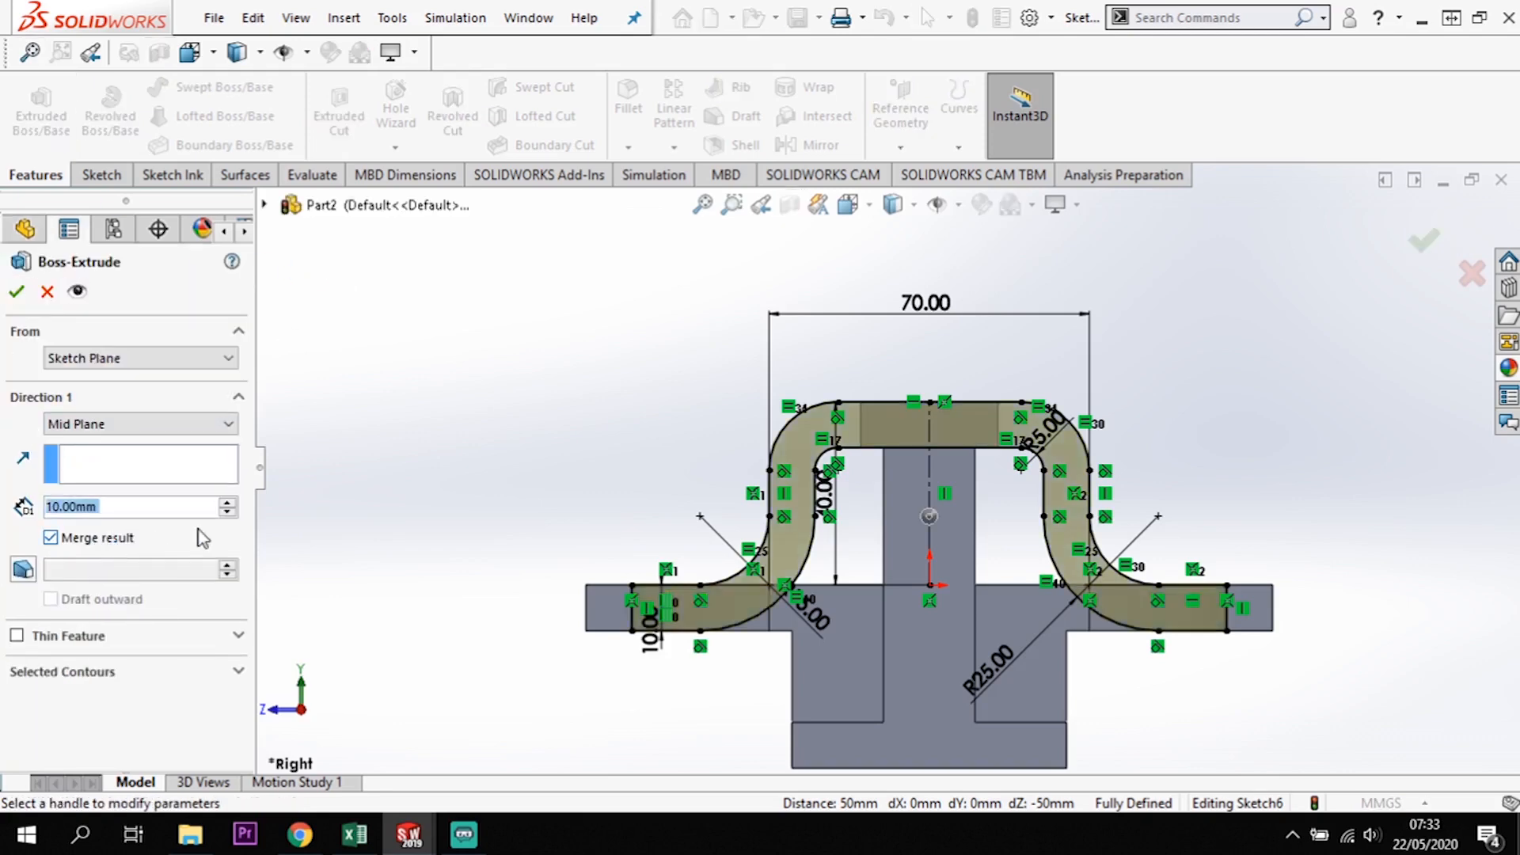
scroll(523, 475, up, 1)
middle_drag(552, 475, 445, 533)
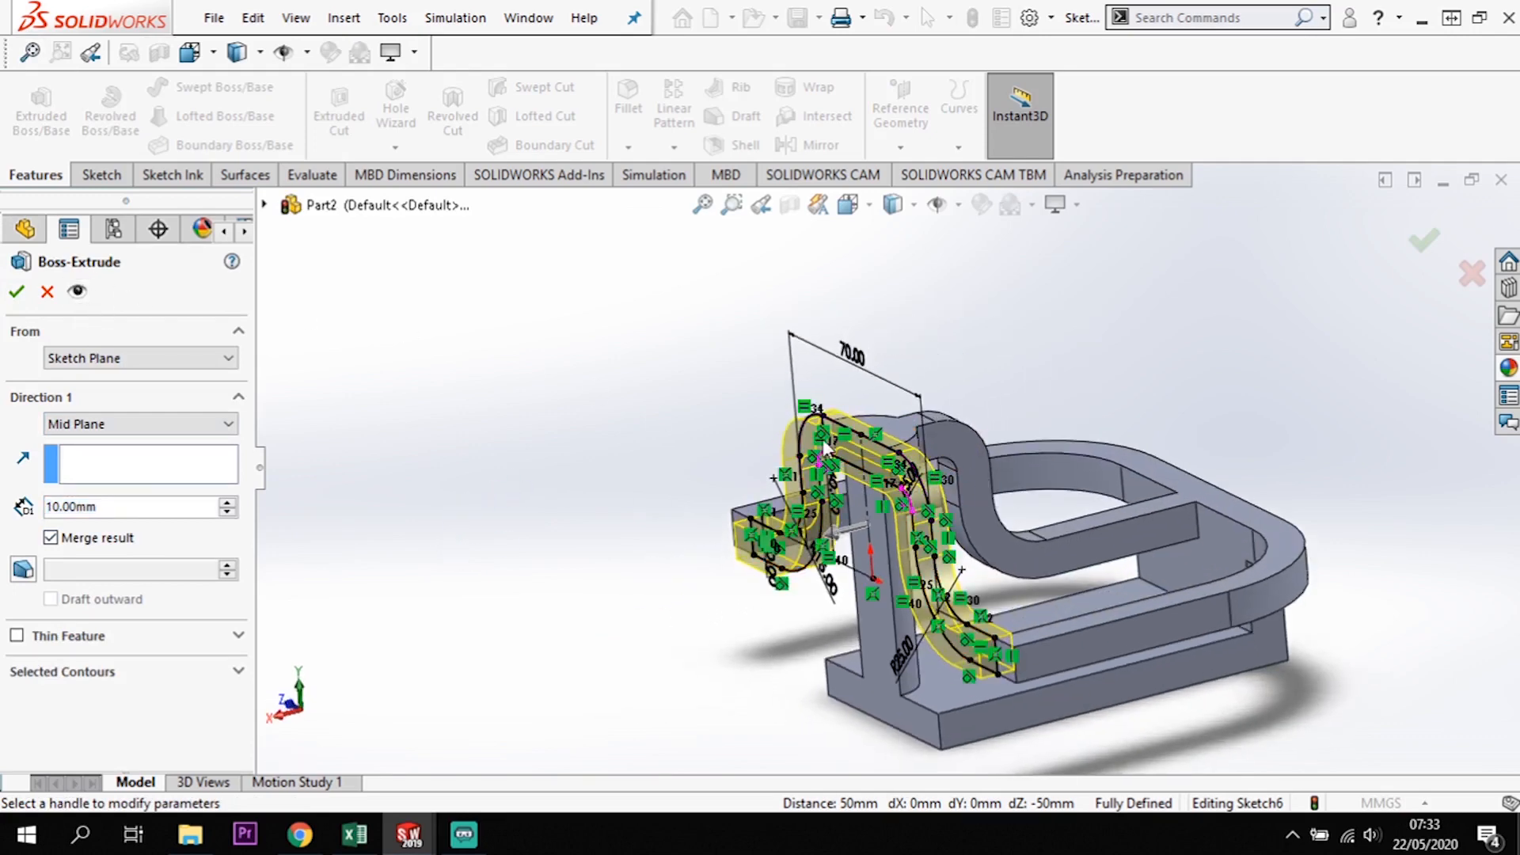
click(15, 294)
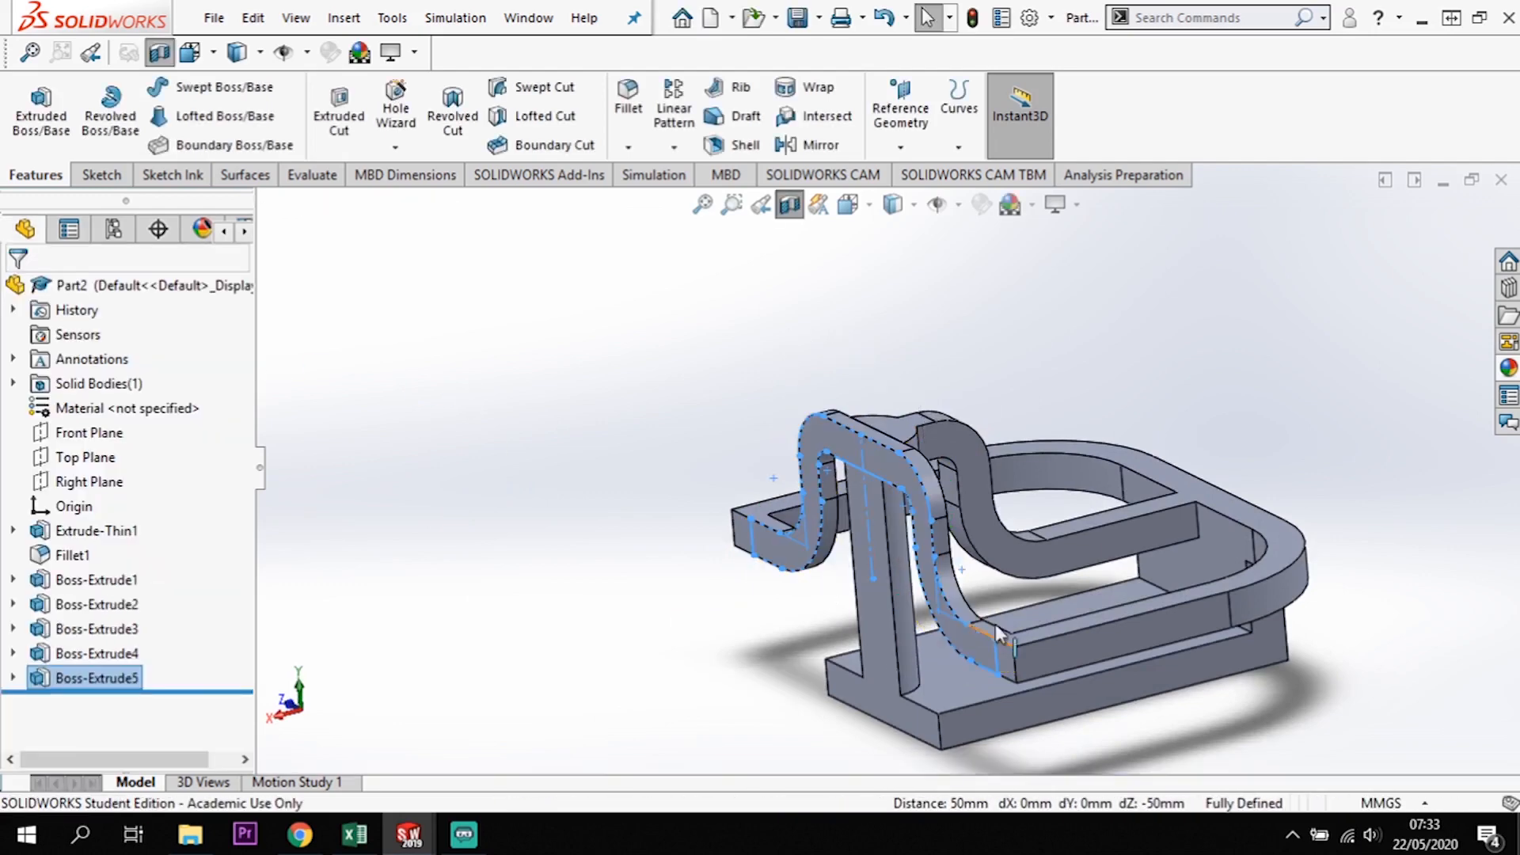
- Reopen the new bridge's sketch for editing and open its vertical height dimension
scroll(910, 471, down, 2)
middle_drag(917, 496, 741, 407)
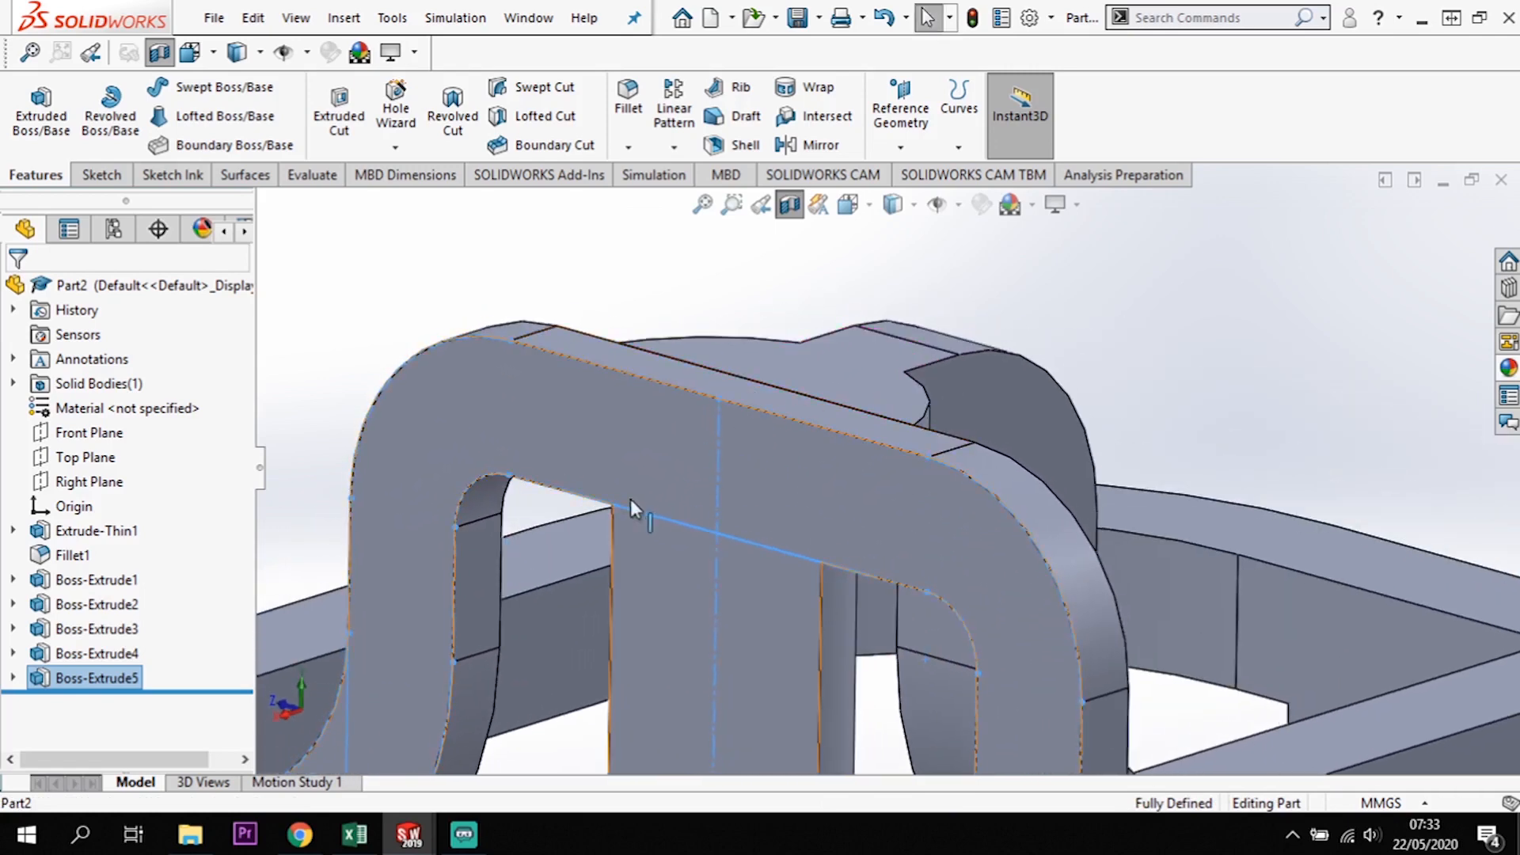
scroll(646, 502, up, 2)
click(12, 678)
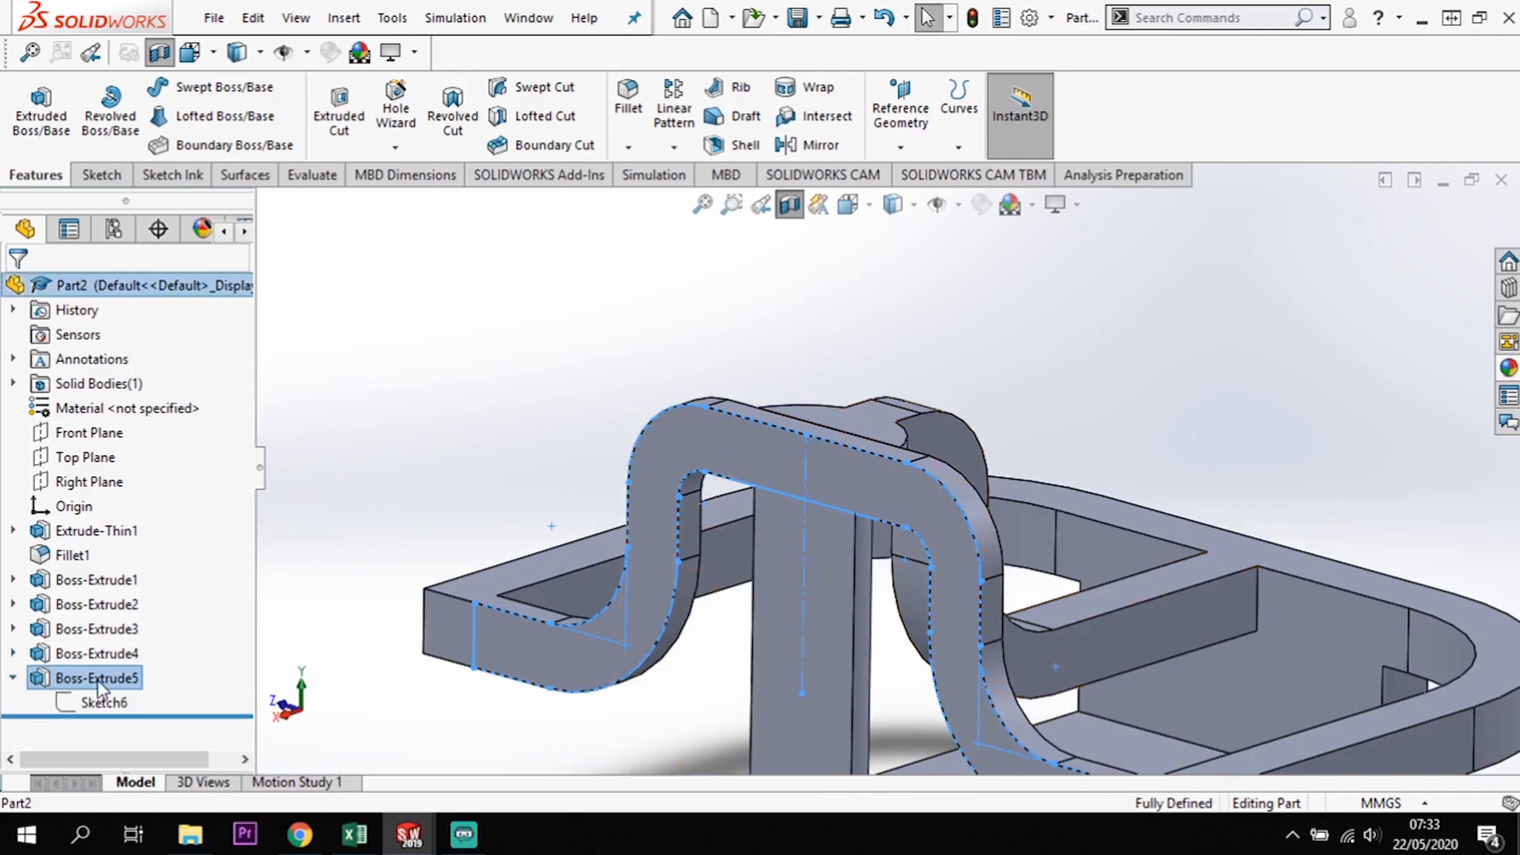
right_click(103, 710)
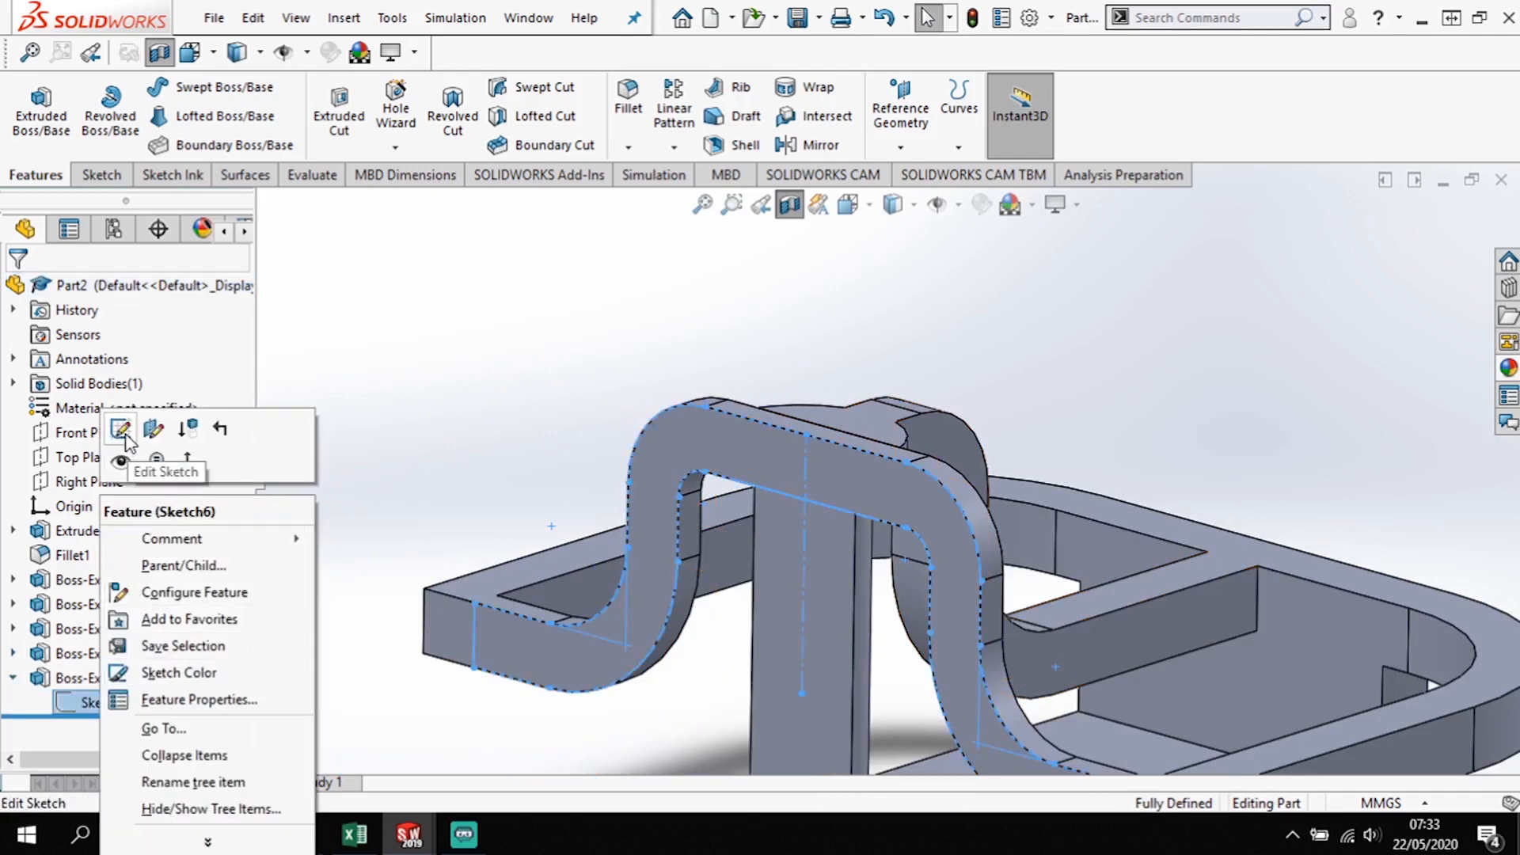
click(161, 448)
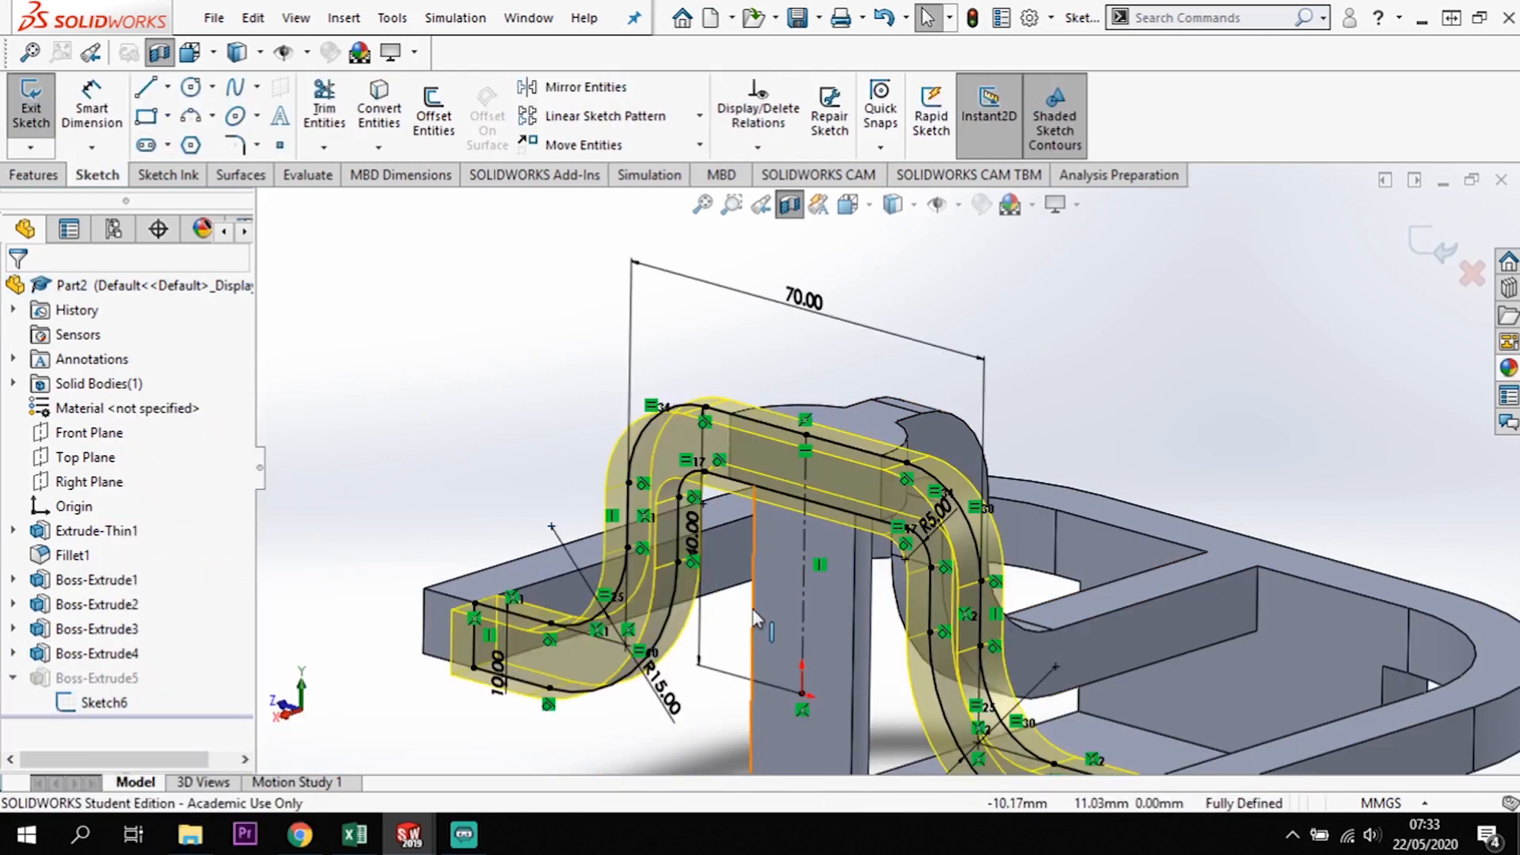
scroll(759, 623, down, 5)
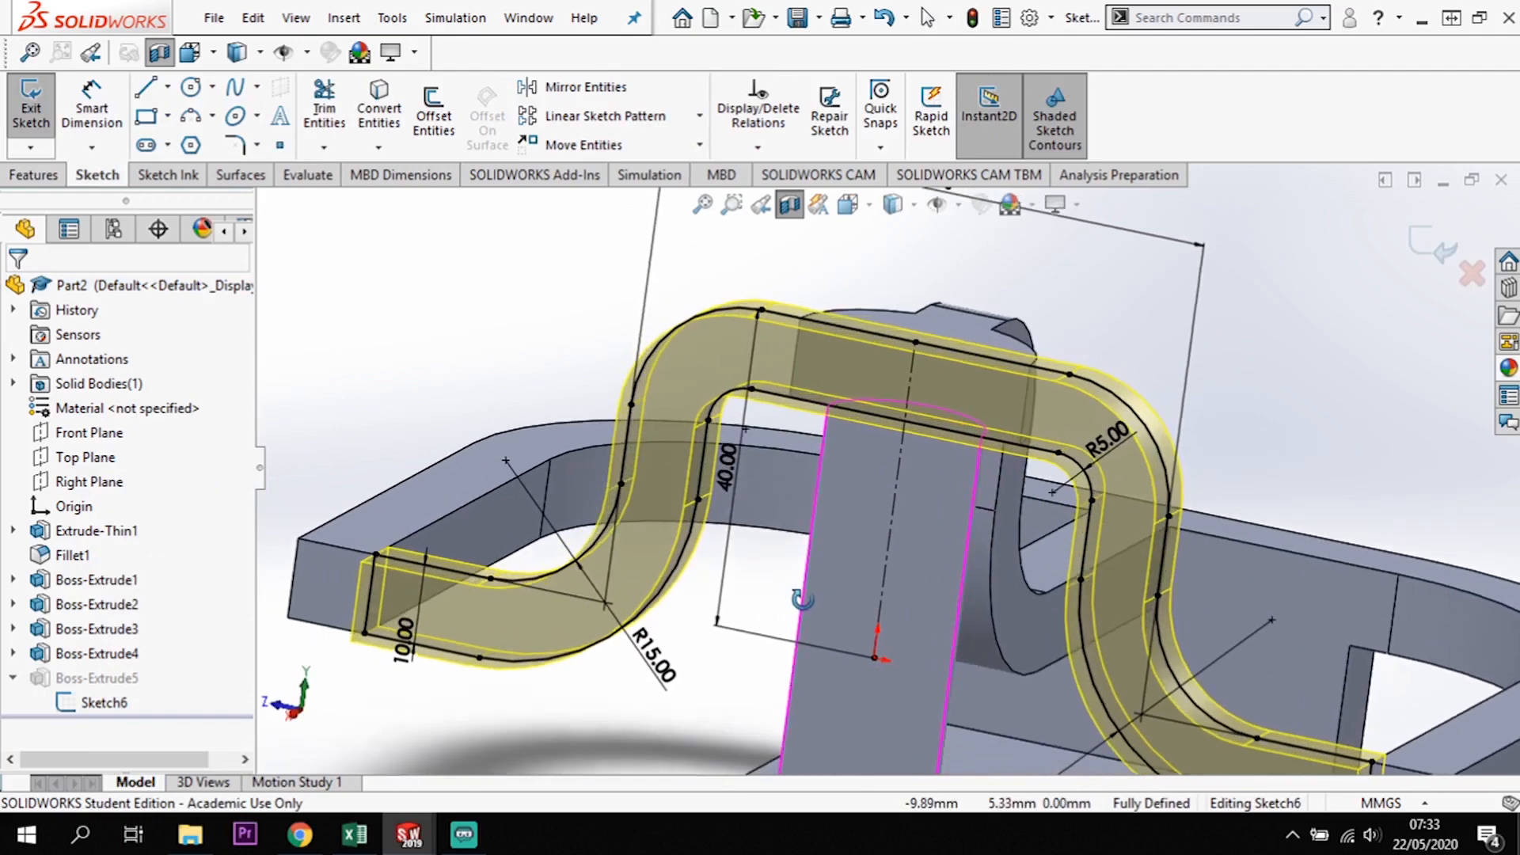
click(736, 466)
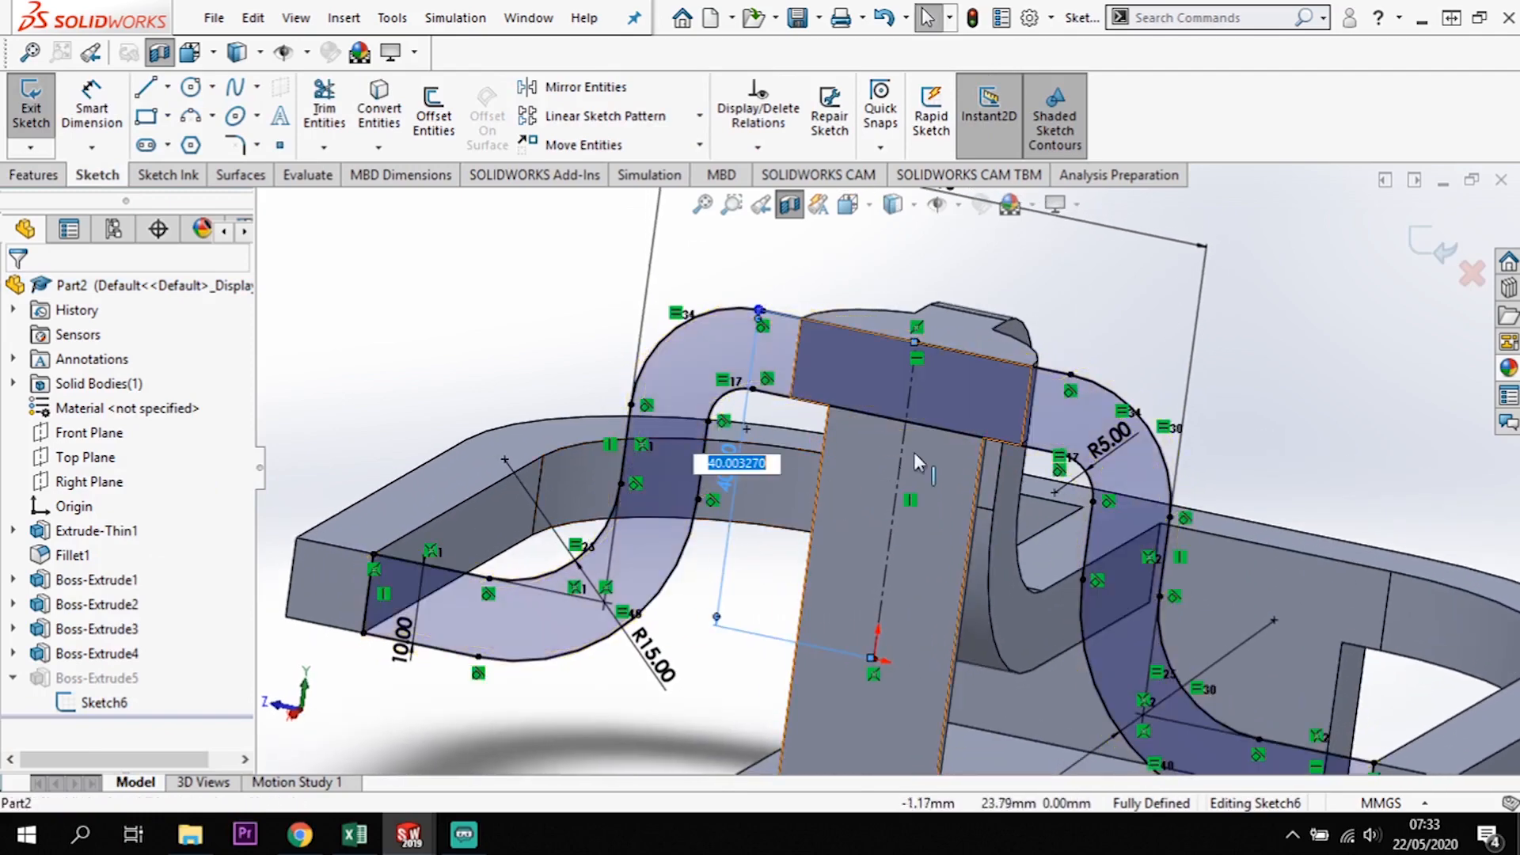